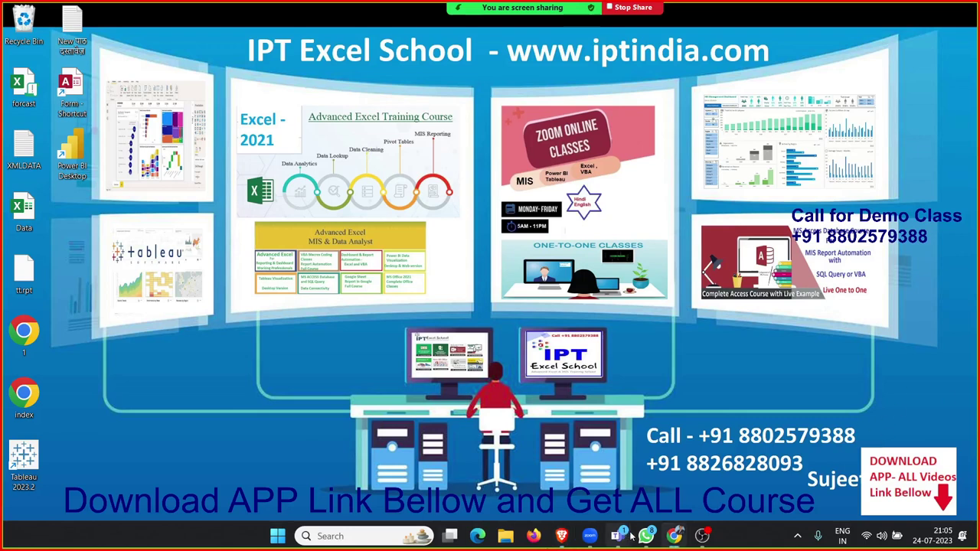
Step: Refresh the desktop and bring up the Start menu
mouse_move(636, 537)
right_click(417, 241)
click(454, 290)
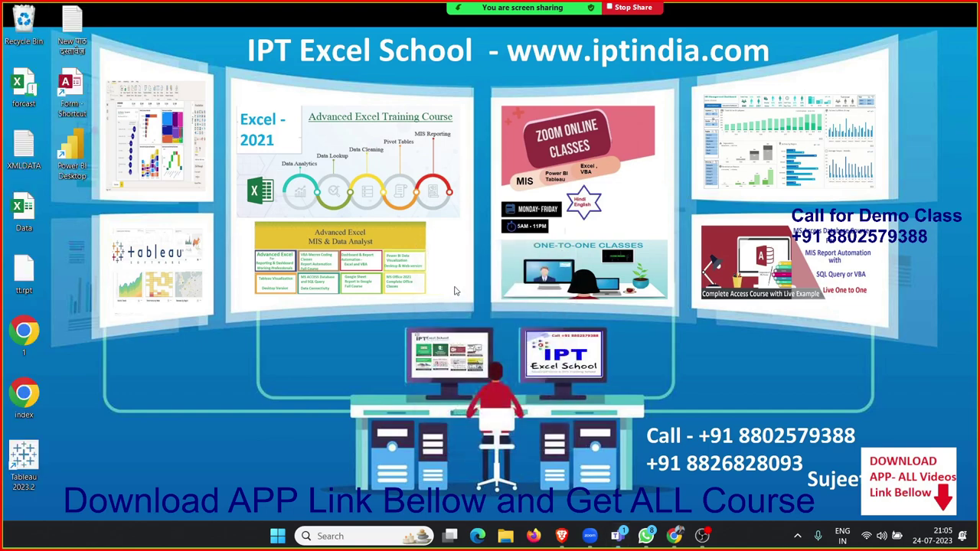
key(super)
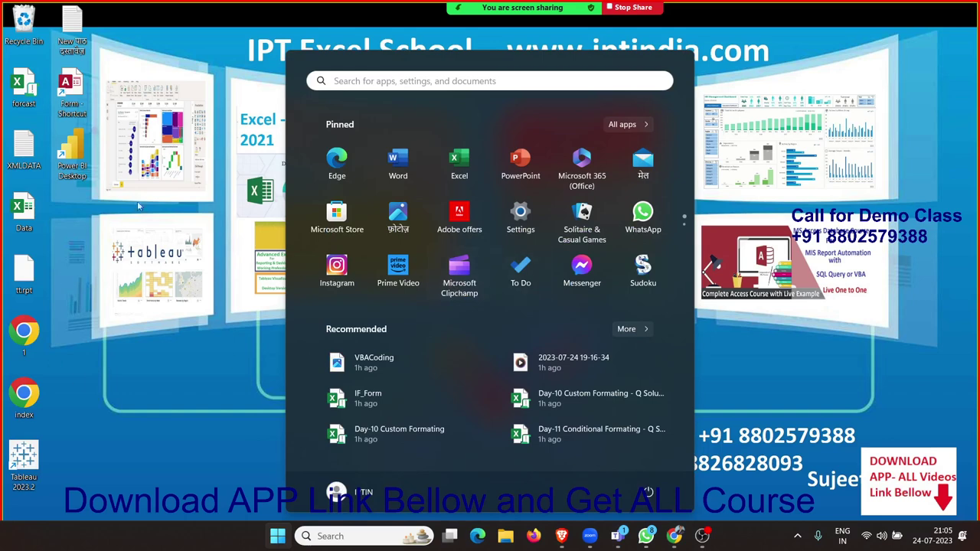
Step: Launch Excel, create a blank workbook, and maximize its window
click(457, 157)
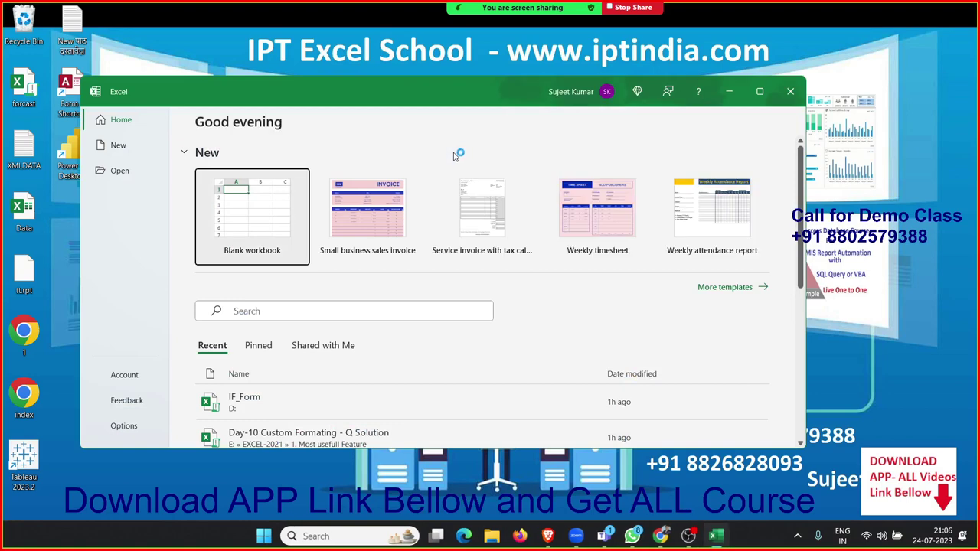
click(272, 234)
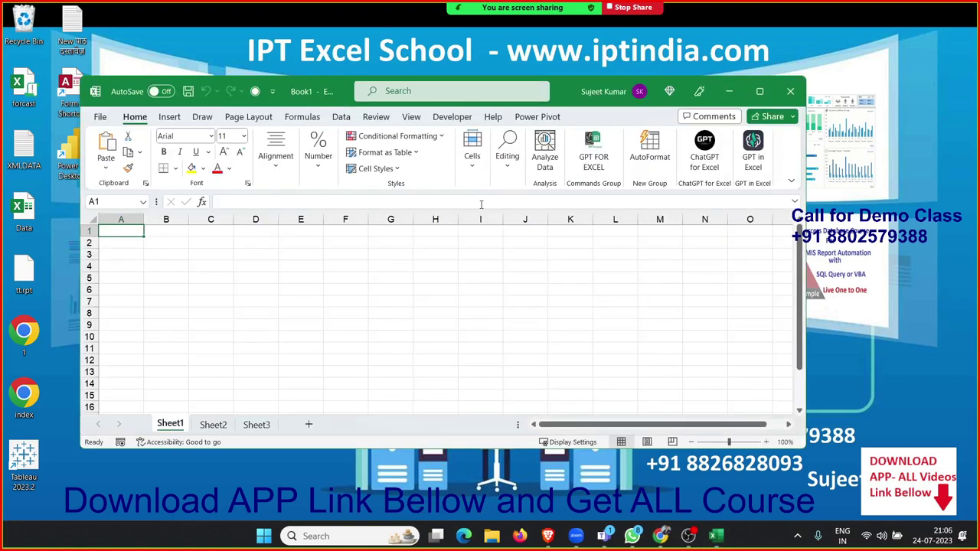
click(759, 92)
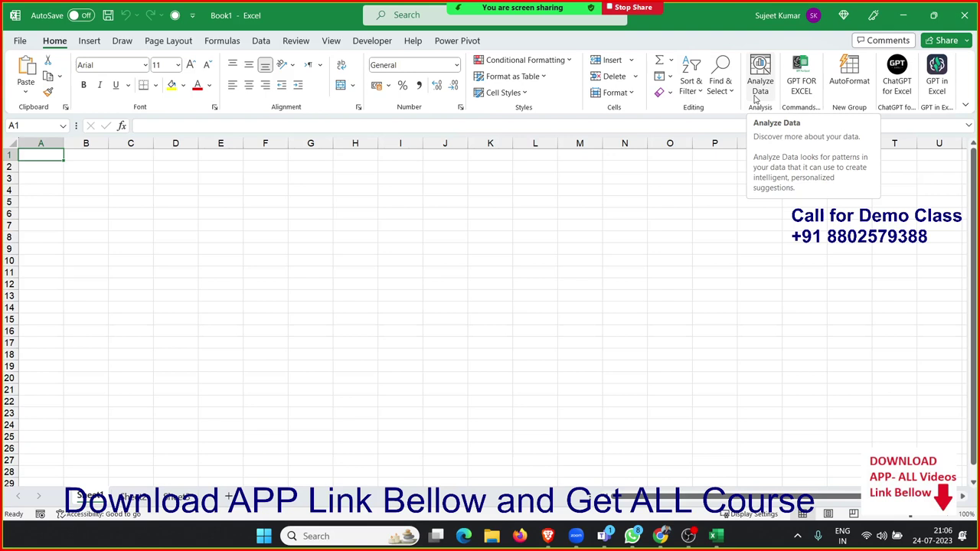
Step: Enter the label 'Month' in A3 and 'JAN' in B3
key(Return)
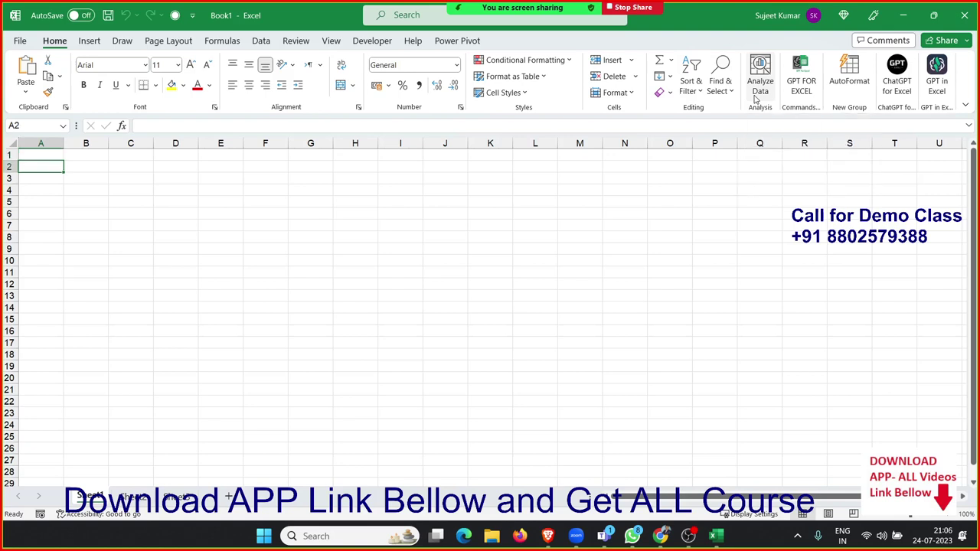
key(Right)
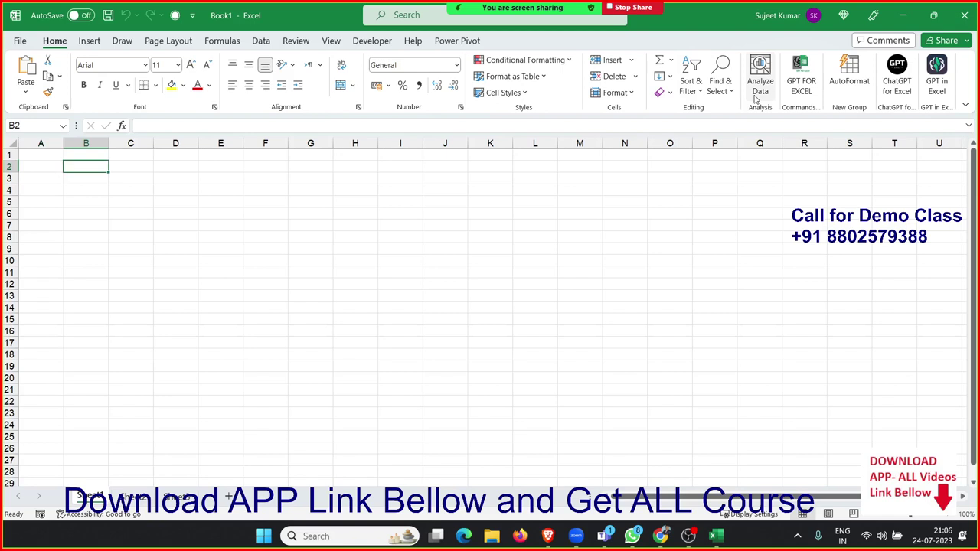
key(Down)
key(Down)
key(Left)
key(Up)
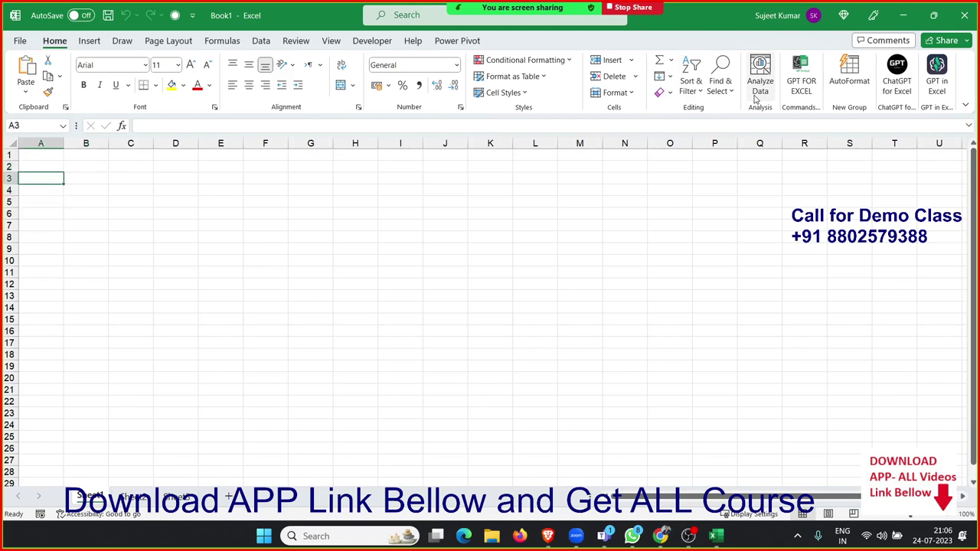
text(Mon)
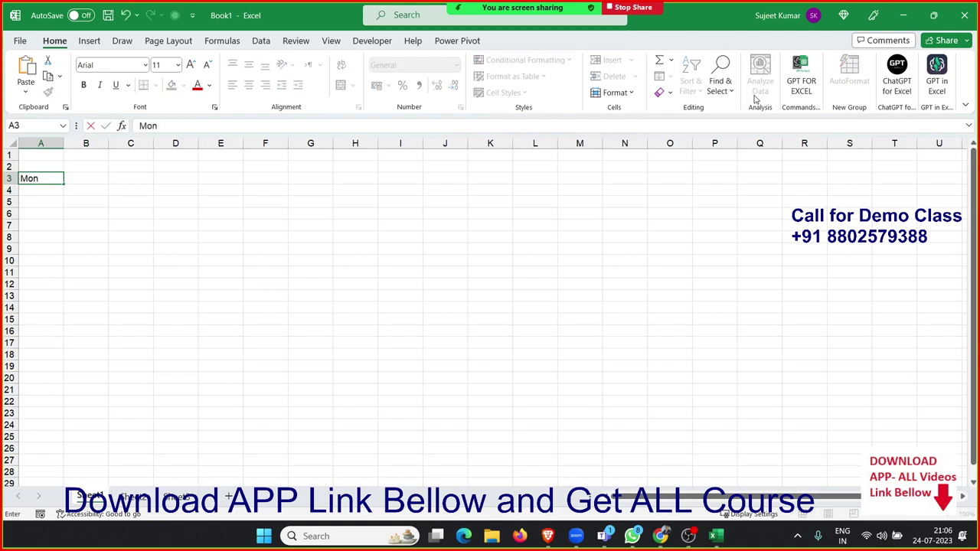
text(th)
key(Tab)
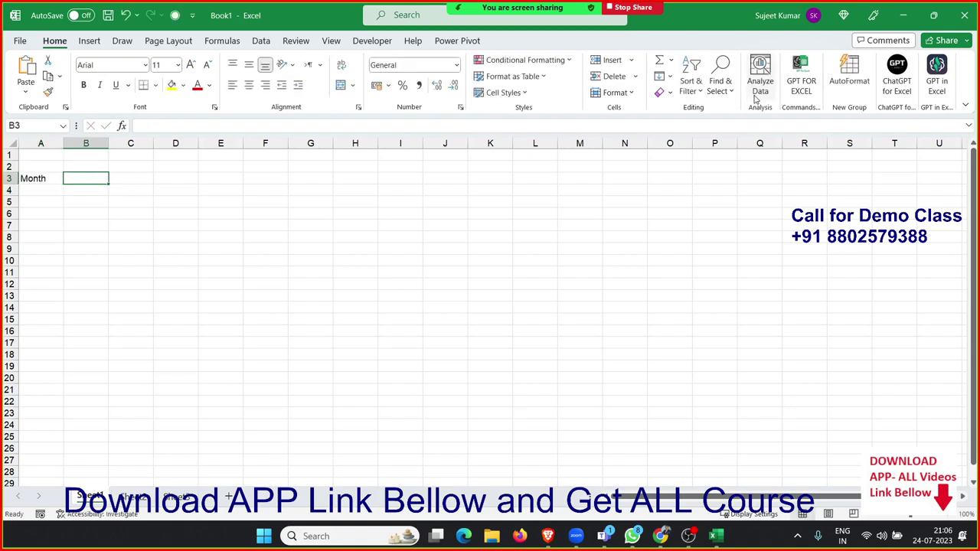
text(JAN)
key(Return)
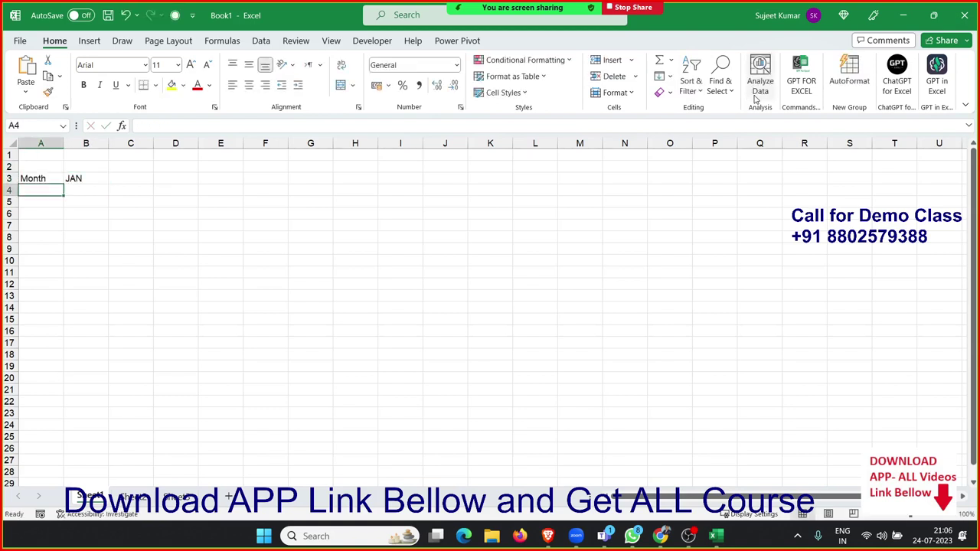
key(Up)
key(Right)
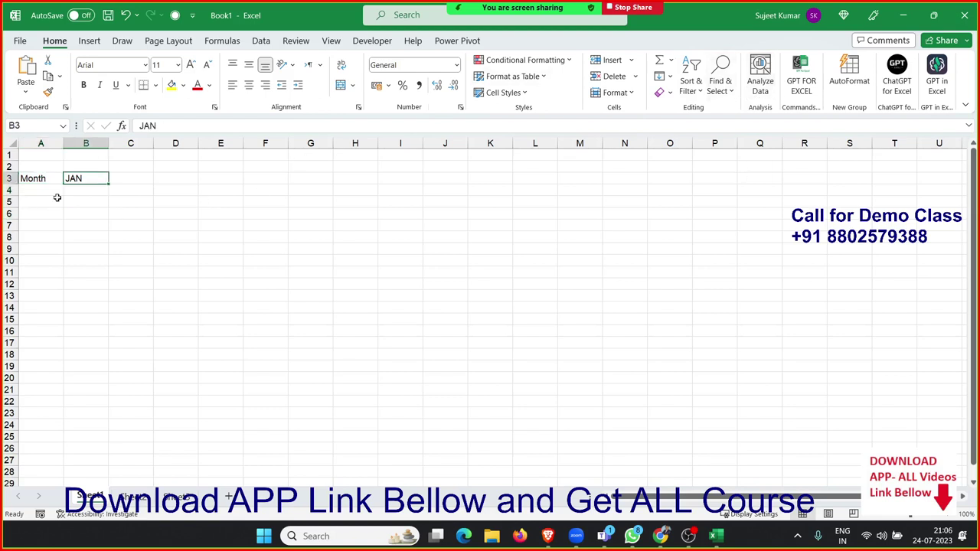
Step: Open Data Validation for B3 and set Allow to List
click(261, 43)
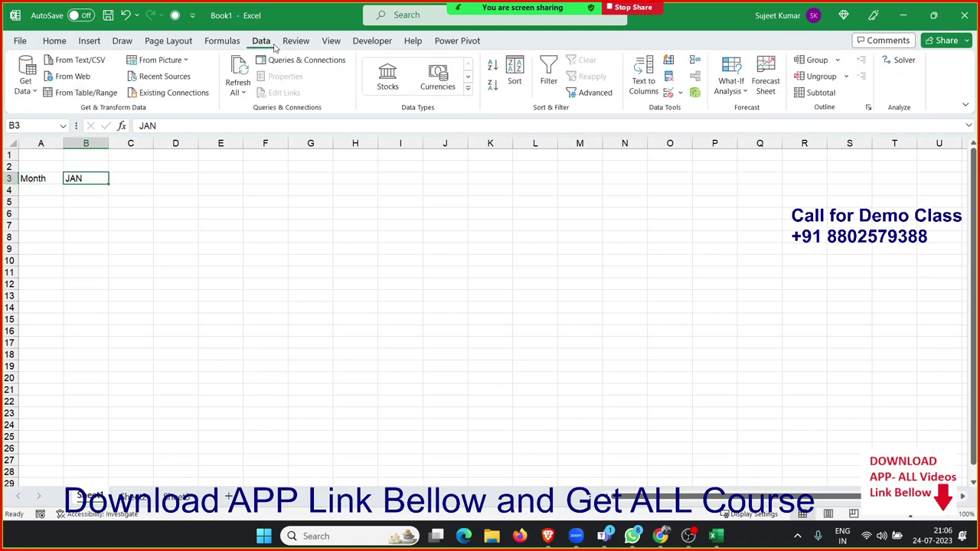
click(668, 92)
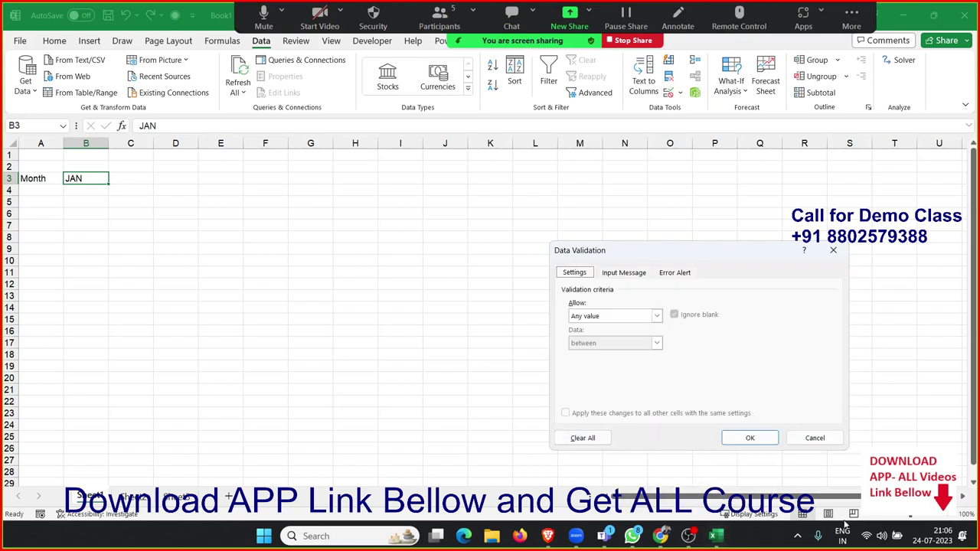
click(867, 535)
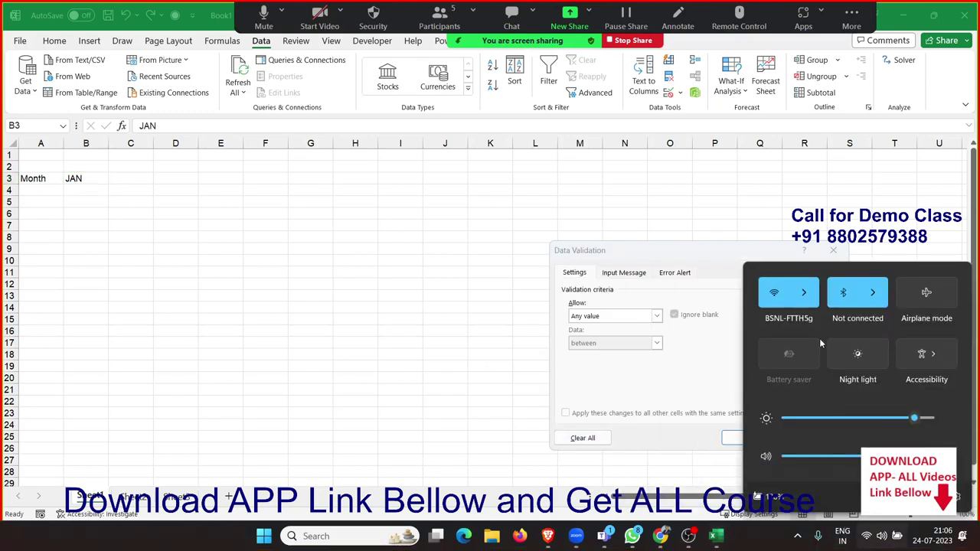
click(813, 287)
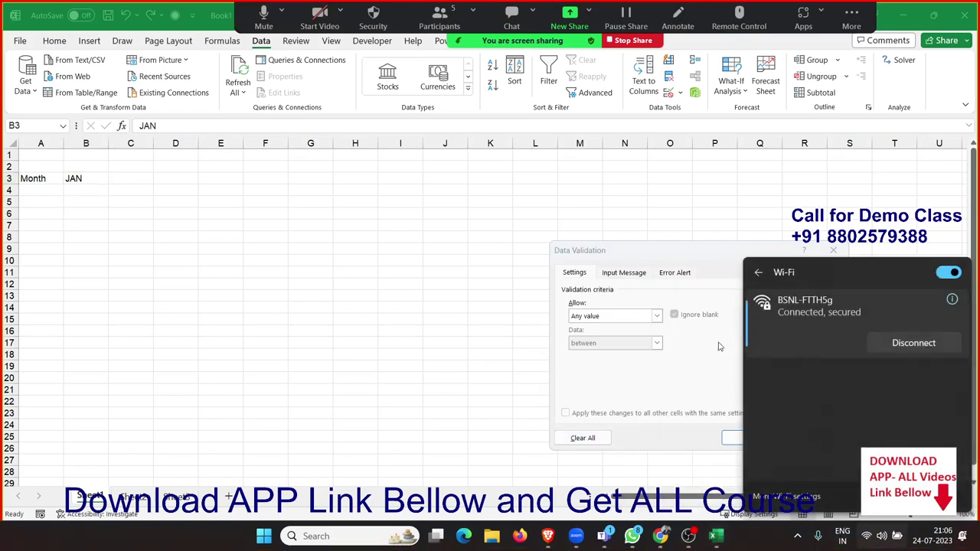
click(701, 370)
drag(663, 258, 462, 212)
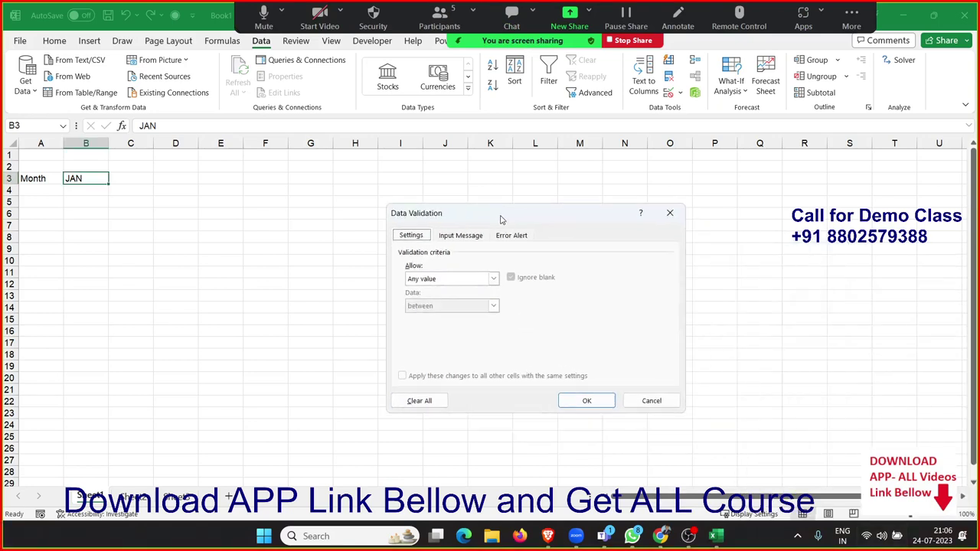
click(457, 269)
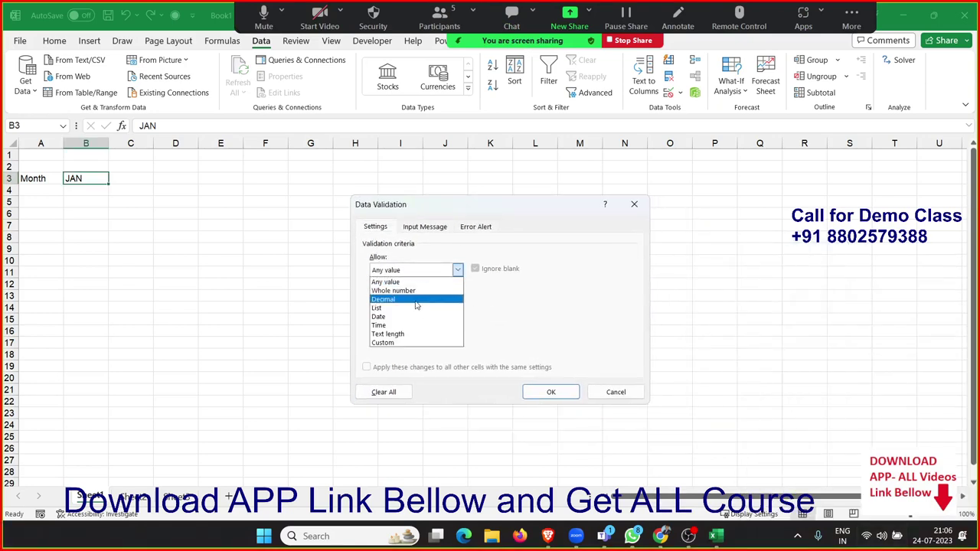
click(413, 308)
Step: Enter the source JAN,FEB,MAR,APR,MAY,JUN,JUL,AUG,SEP,OCT,NOV,DEC and apply it to B3
click(404, 323)
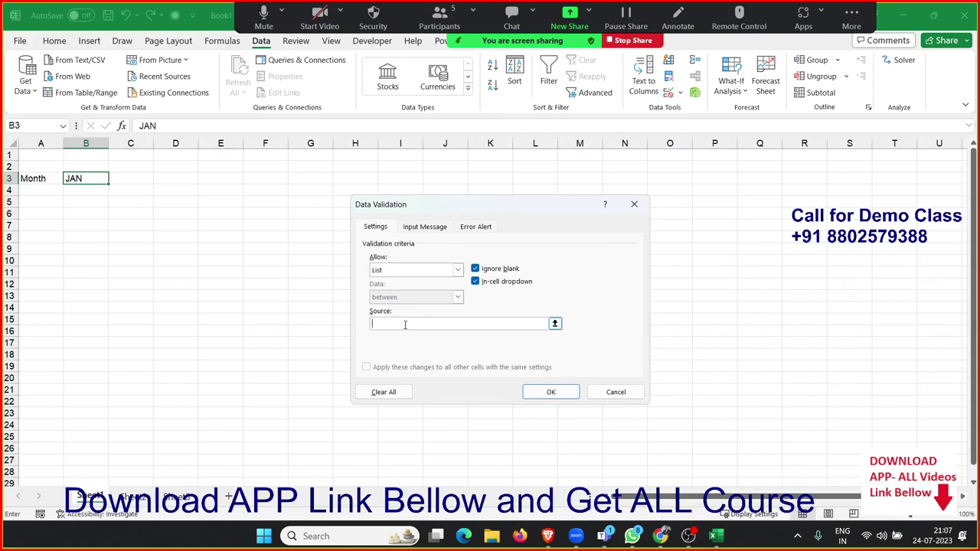
text(JAN,)
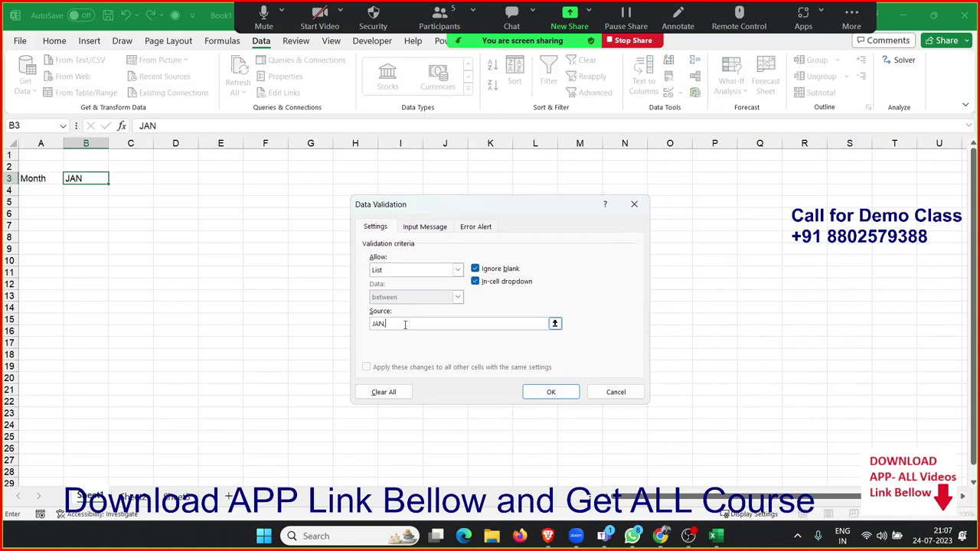
text(FEB,)
text(M)
text(AR,)
text(A)
text(PR,)
text(MAY,)
text(JUN,)
text(JUL,)
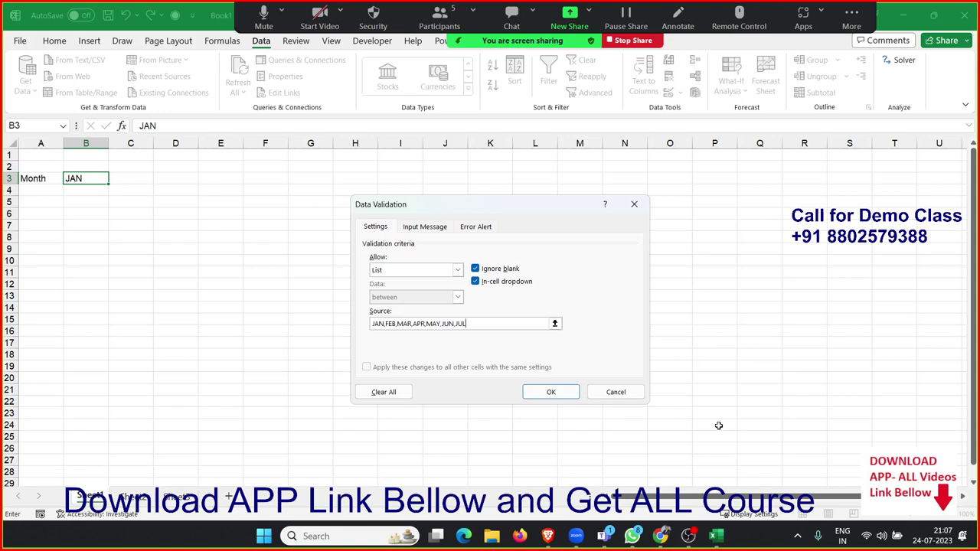
text(AUG)
text(,)
text(SEP)
text(,OCT,)
text(NOV)
mouse_move(660, 535)
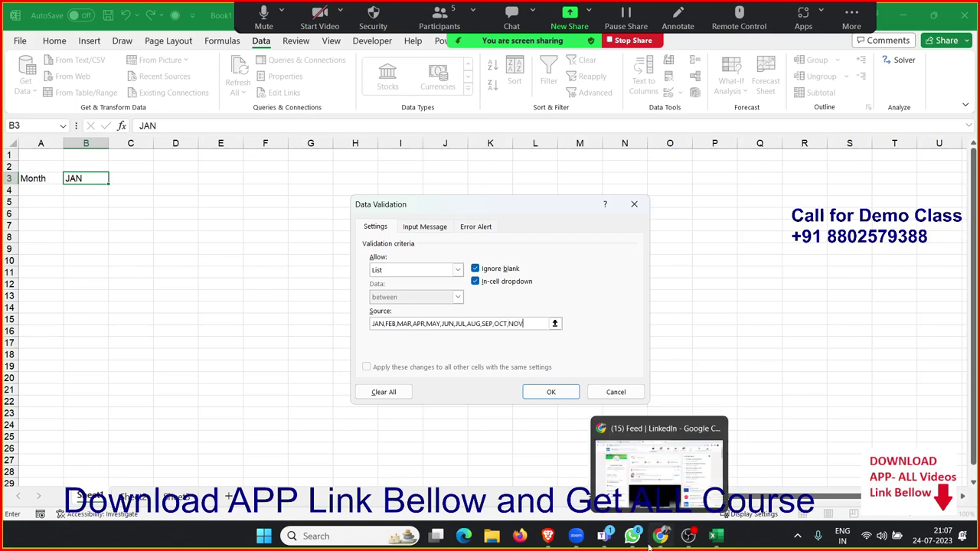
text(,D)
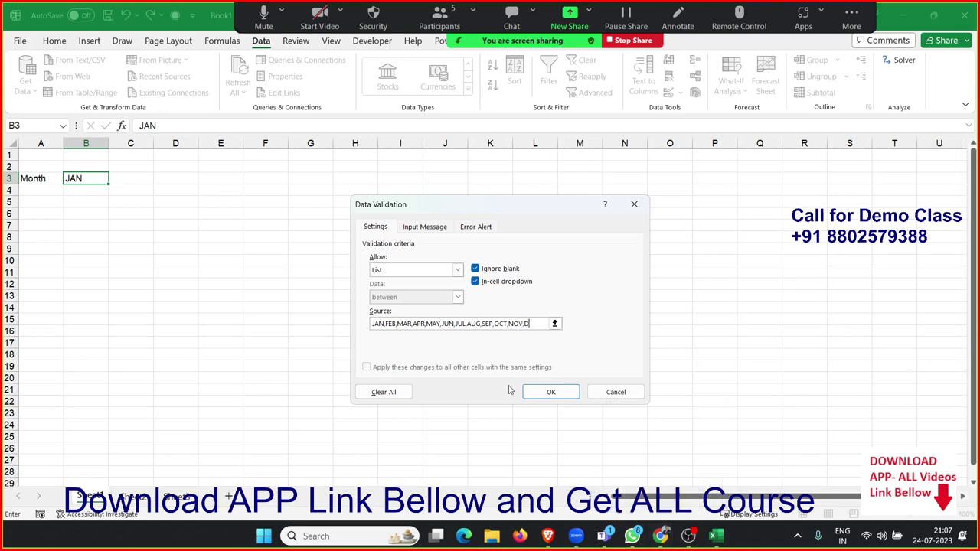
text(EC)
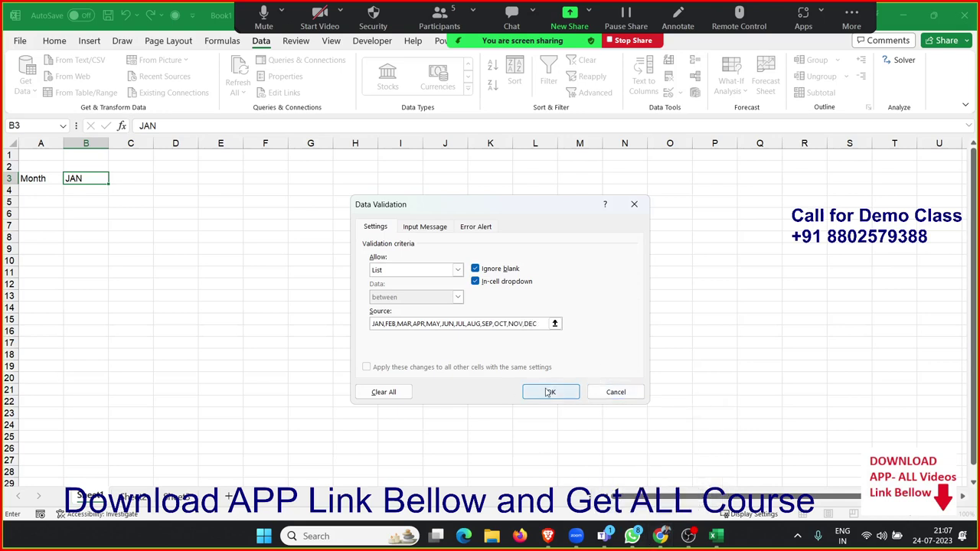
click(548, 392)
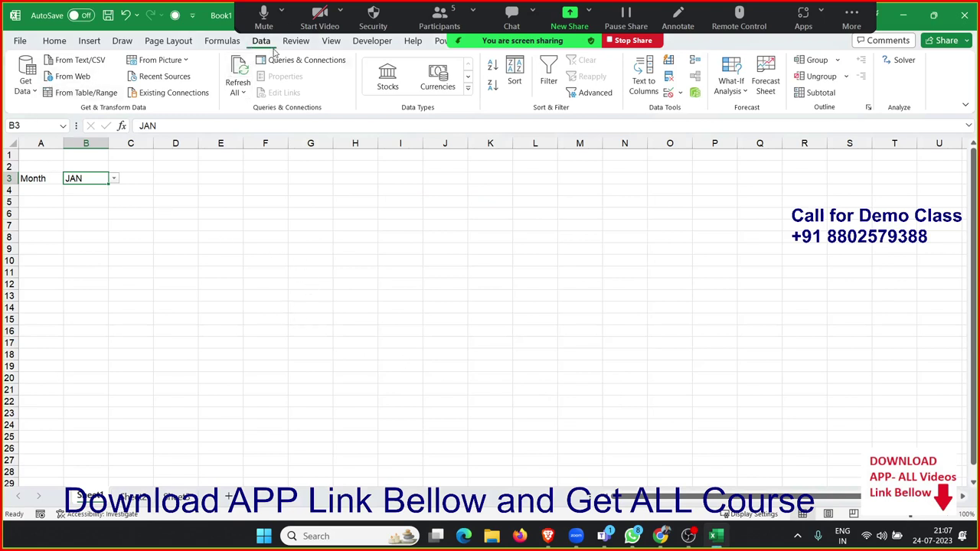
Step: Recheck the validation settings and test B3's dropdown, leaving JAN selected
click(669, 92)
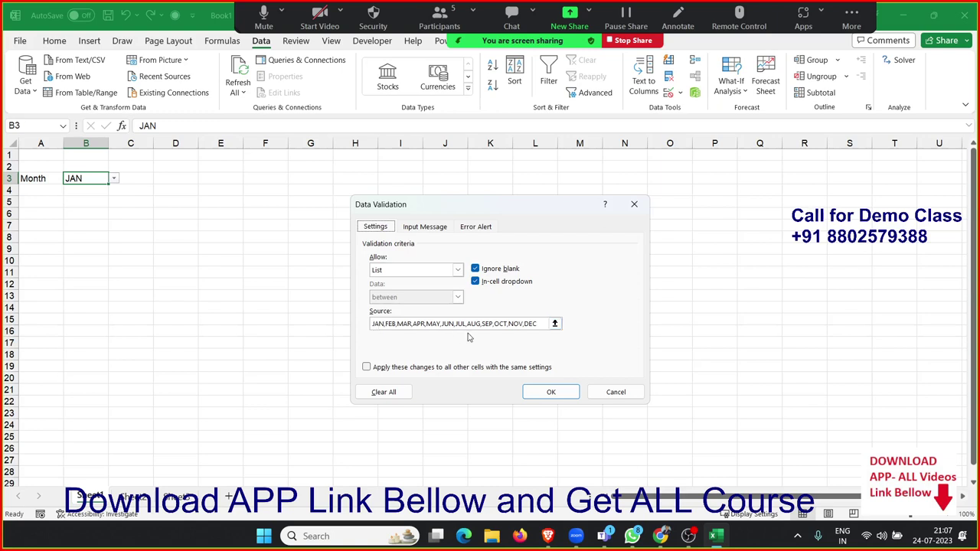
click(550, 392)
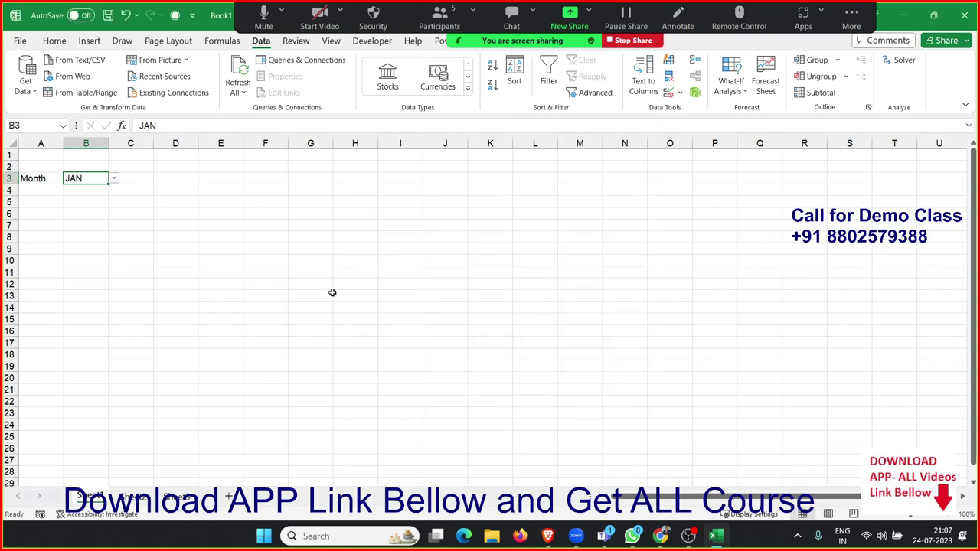
click(113, 180)
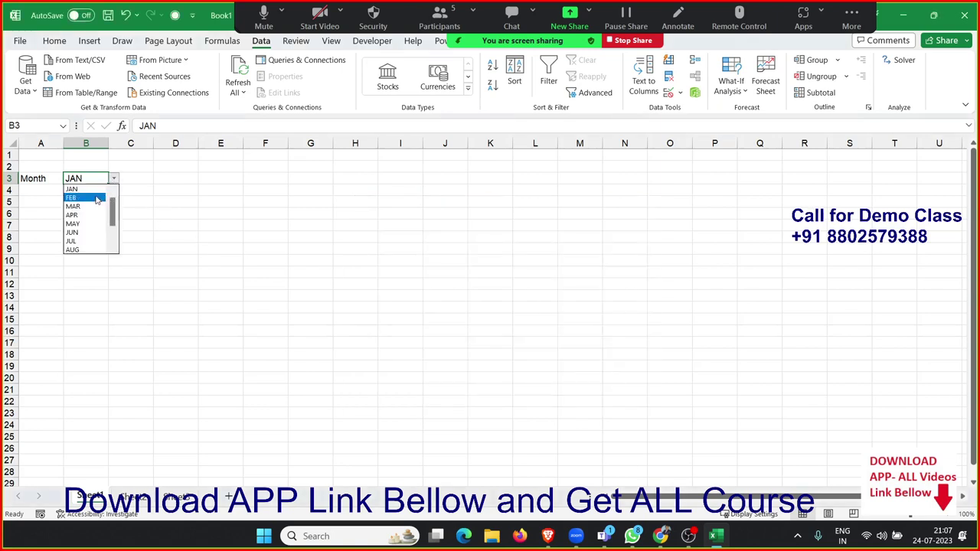
click(97, 190)
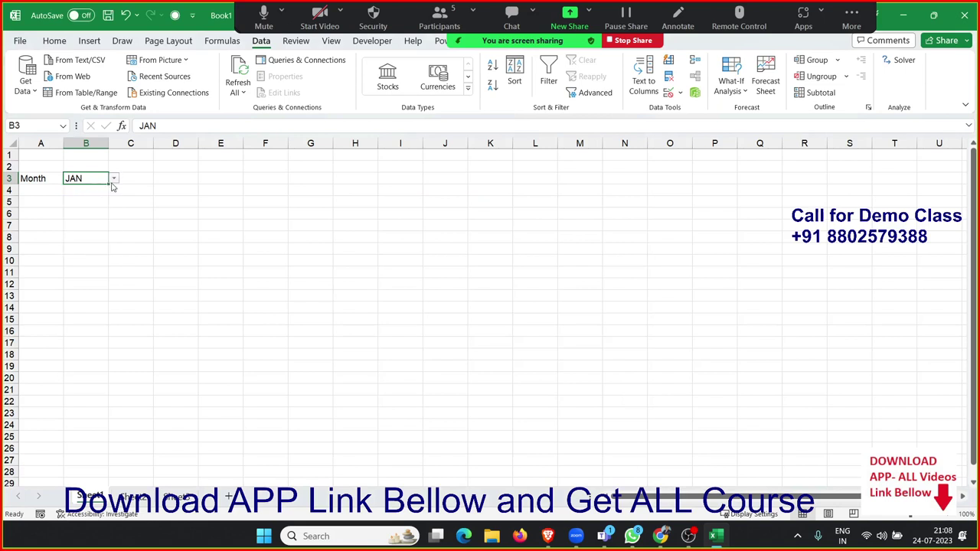
click(113, 179)
click(112, 187)
Step: Type the headers E.Code in A8 and 'Namr' in B8
click(57, 238)
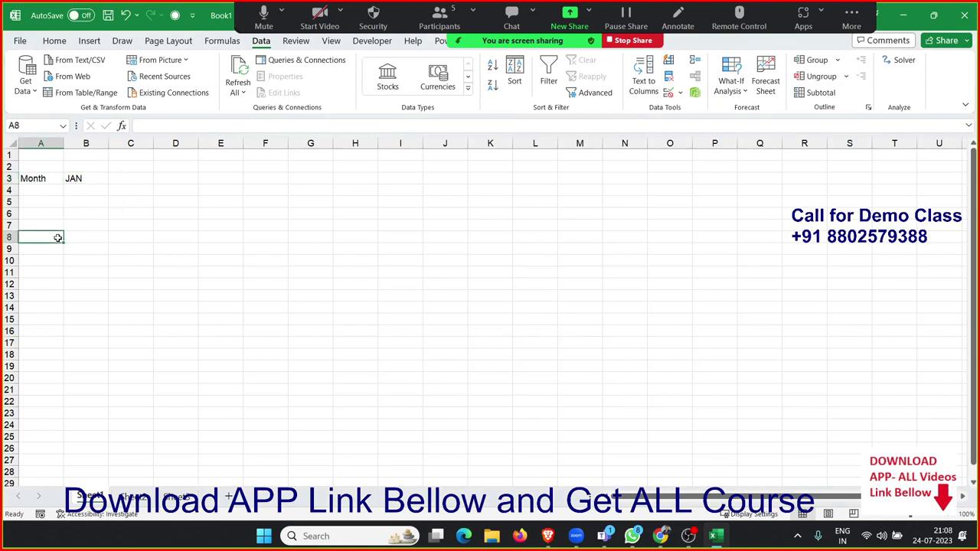
text(E)
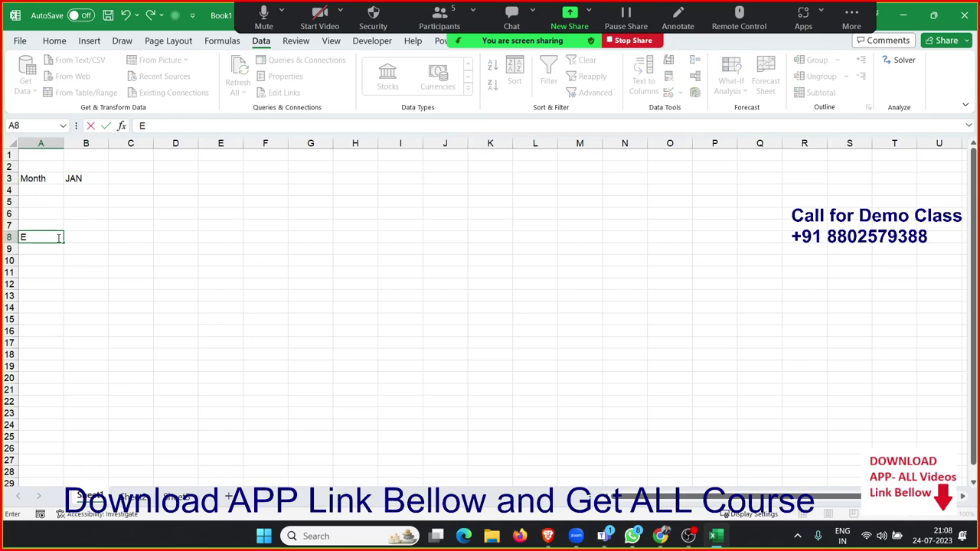
text(.Cod)
text(e)
key(Tab)
text(NA)
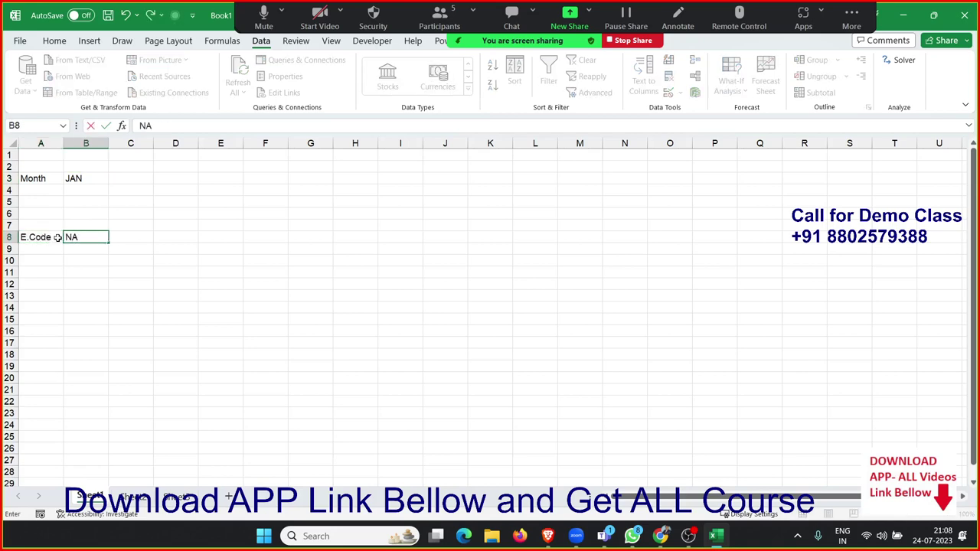
key(BackSpace)
text(amr)
key(Tab)
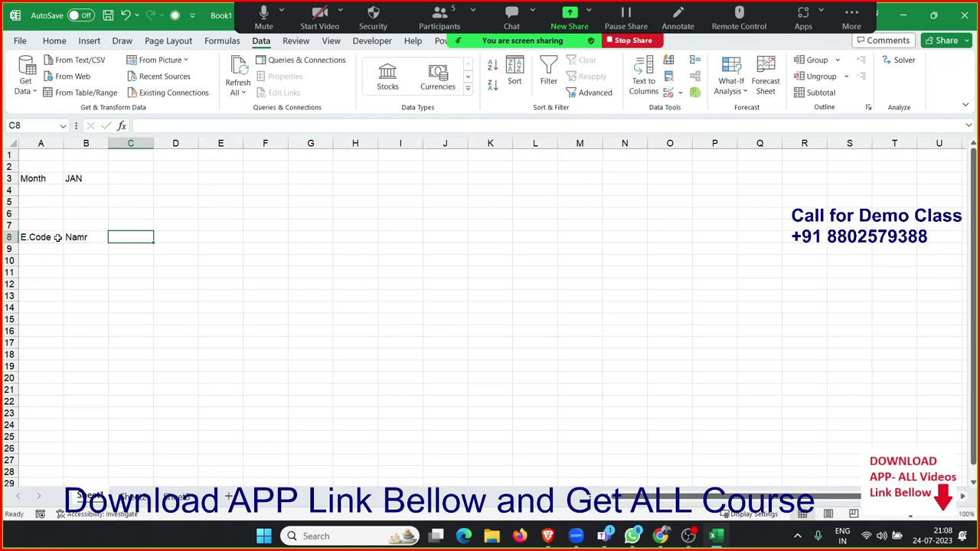
Step: Correct B8 to 'Name' and add the DOJ header in C8
key(Left)
key(F2)
key(BackSpace)
text(e)
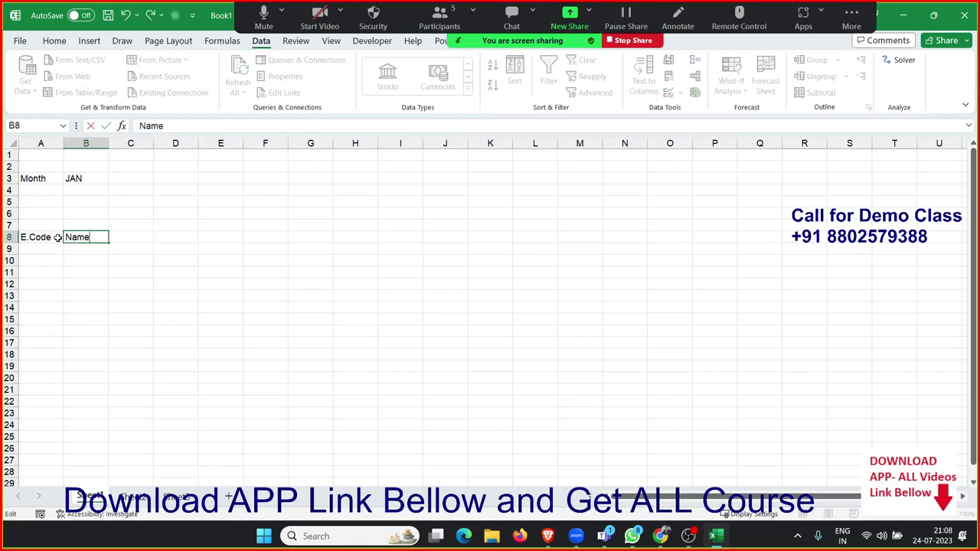
key(Return)
key(Up)
key(Right)
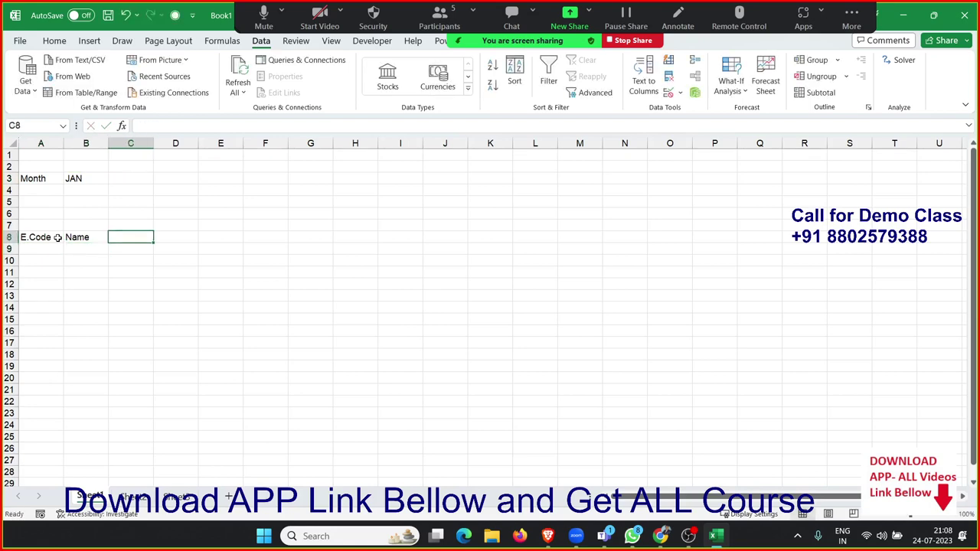
text(DOJ)
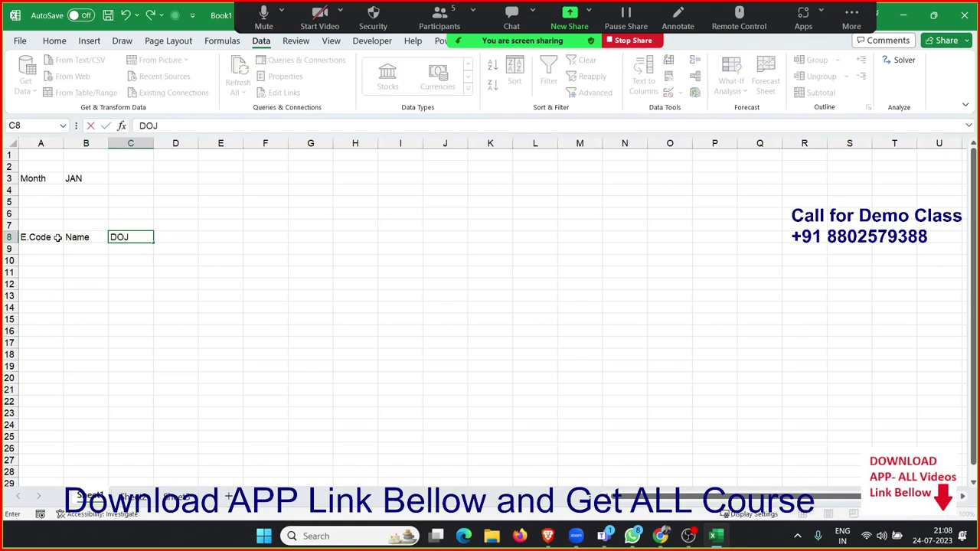
key(Right)
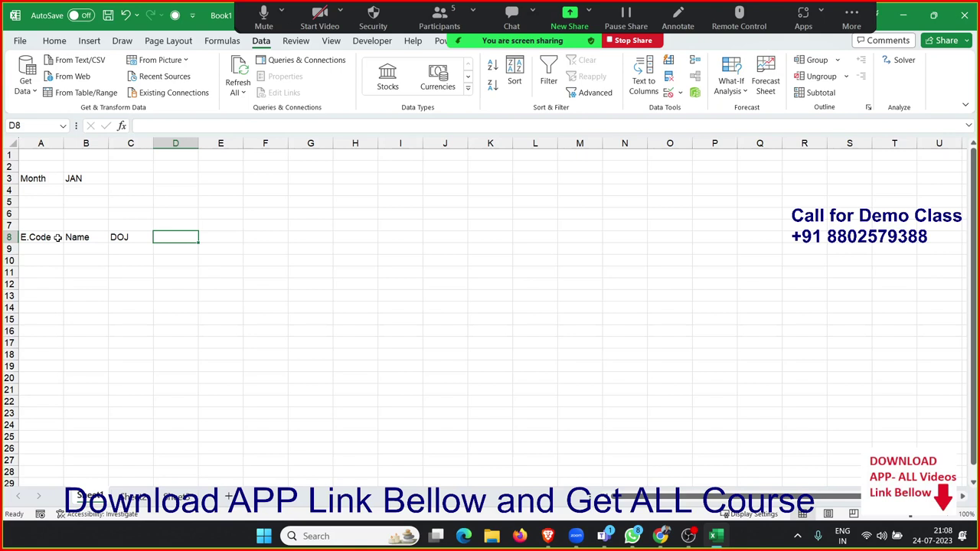
Step: Enter ="1-"&B3 in D8, try a ribbon date format, then undo it
text(=)
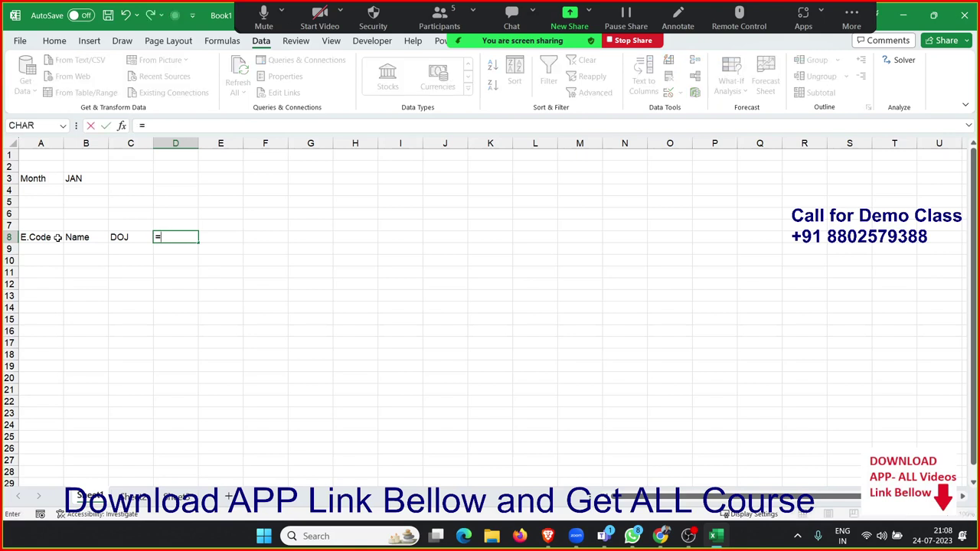
text("1-")
text(&)
click(84, 177)
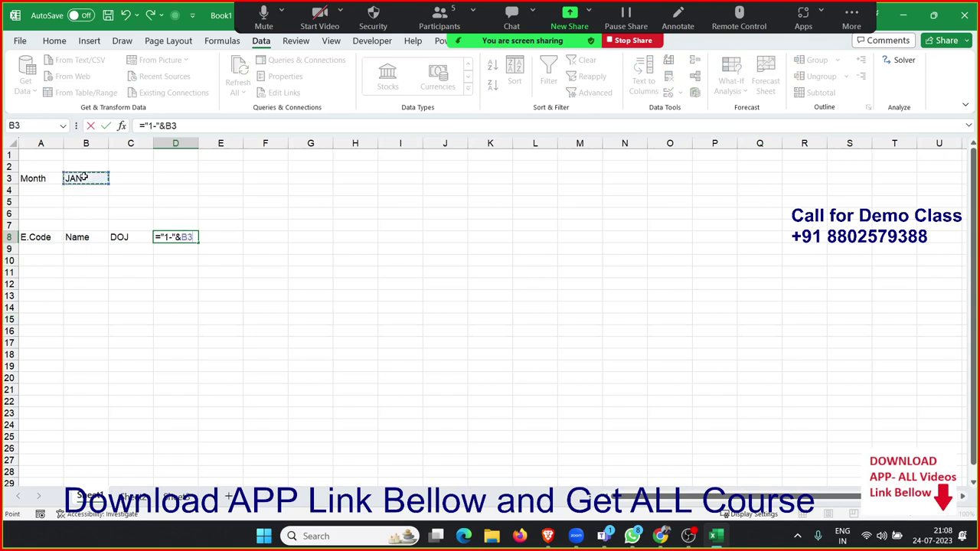
key(Return)
key(Up)
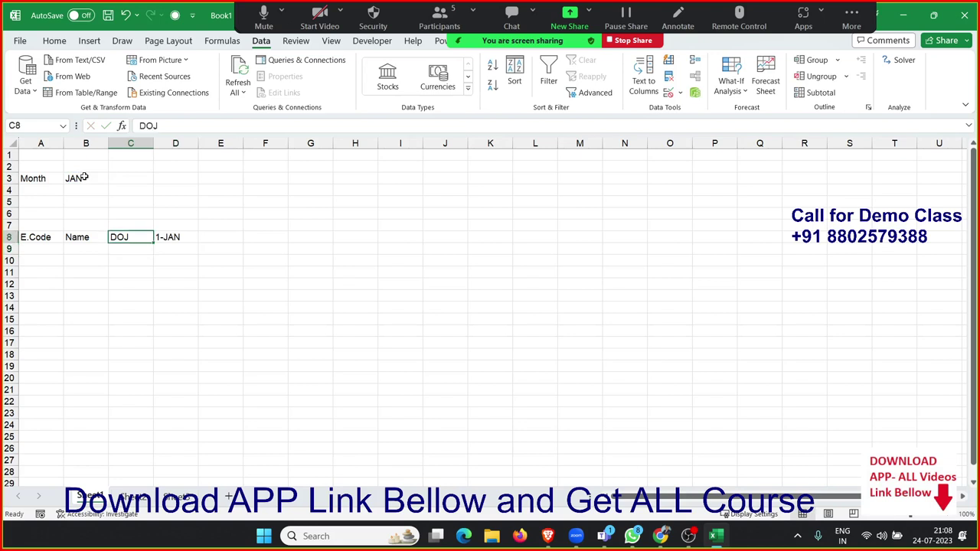
key(Right)
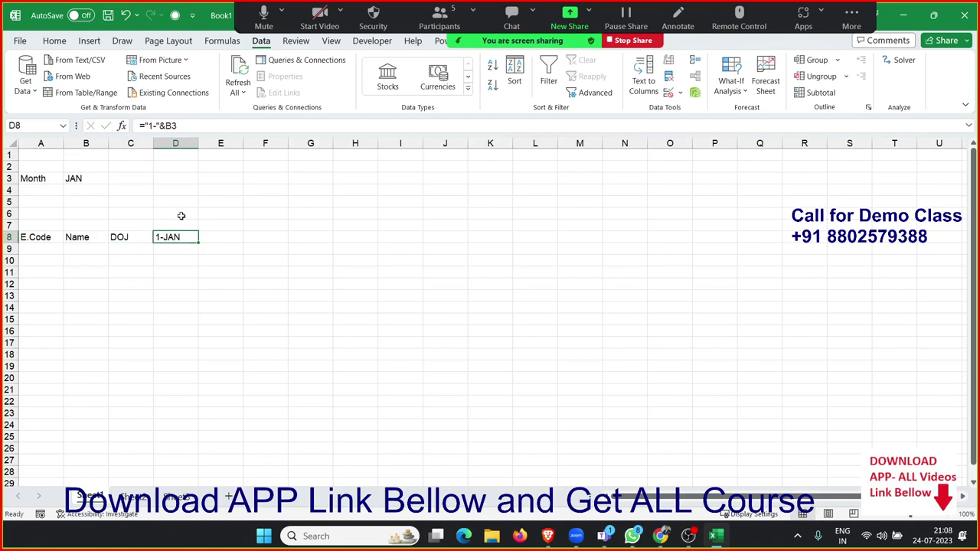
click(55, 42)
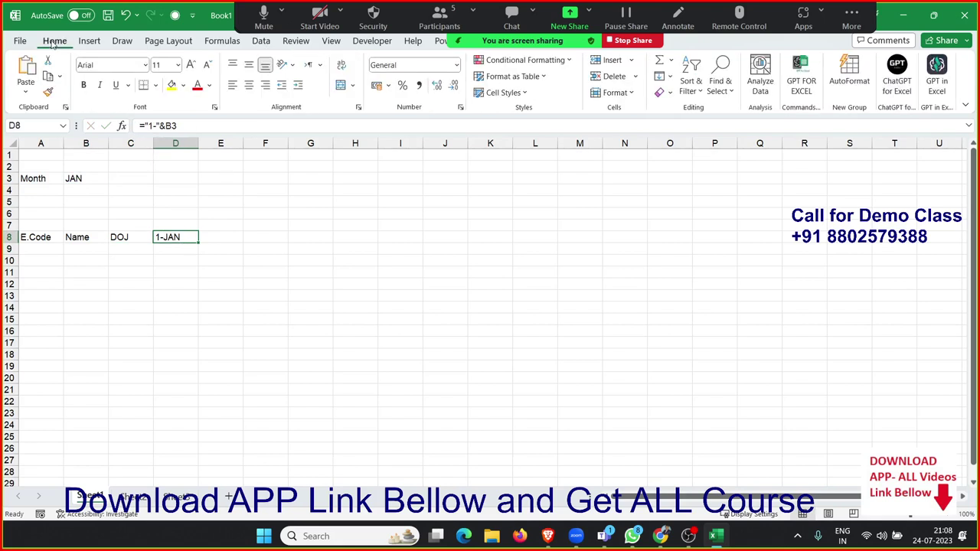
click(457, 66)
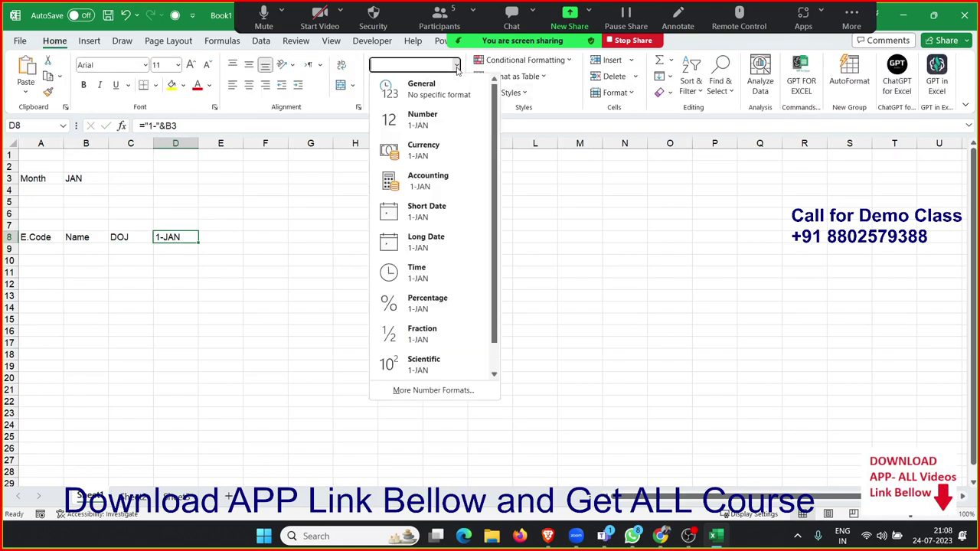
click(421, 240)
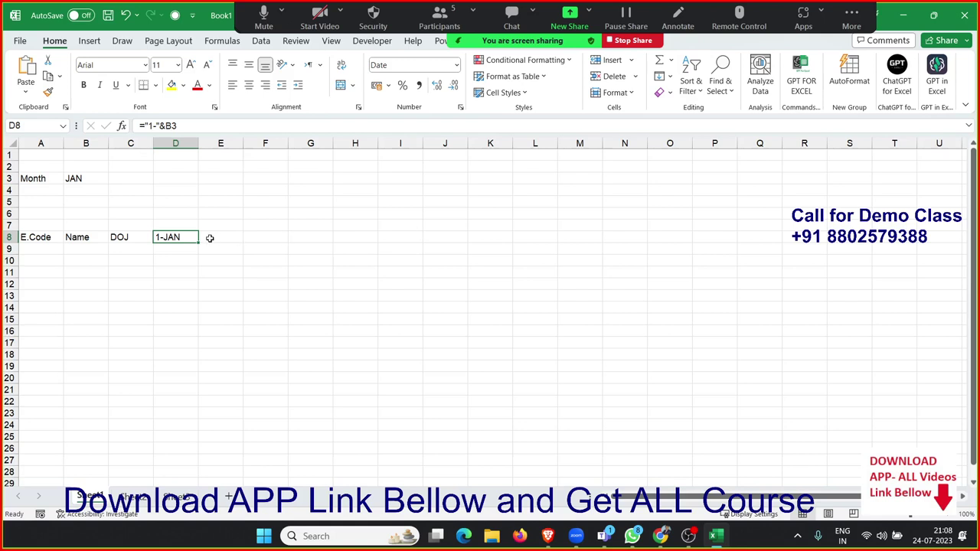
key(ctrl+z)
Step: Change D8's formula to =("1-"&B3)+0 and format it as a date with Ctrl+Shift+#
click(150, 125)
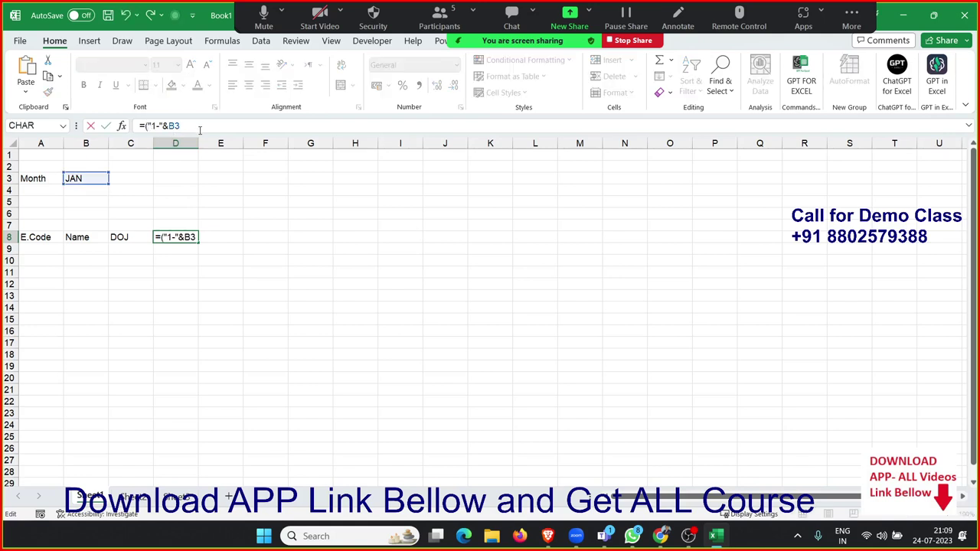
click(199, 130)
key(Return)
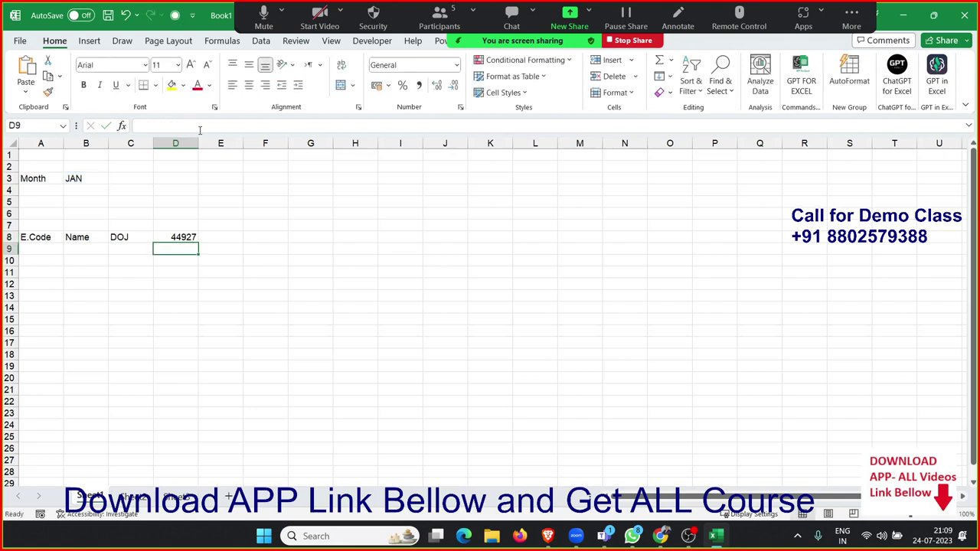
key(Up)
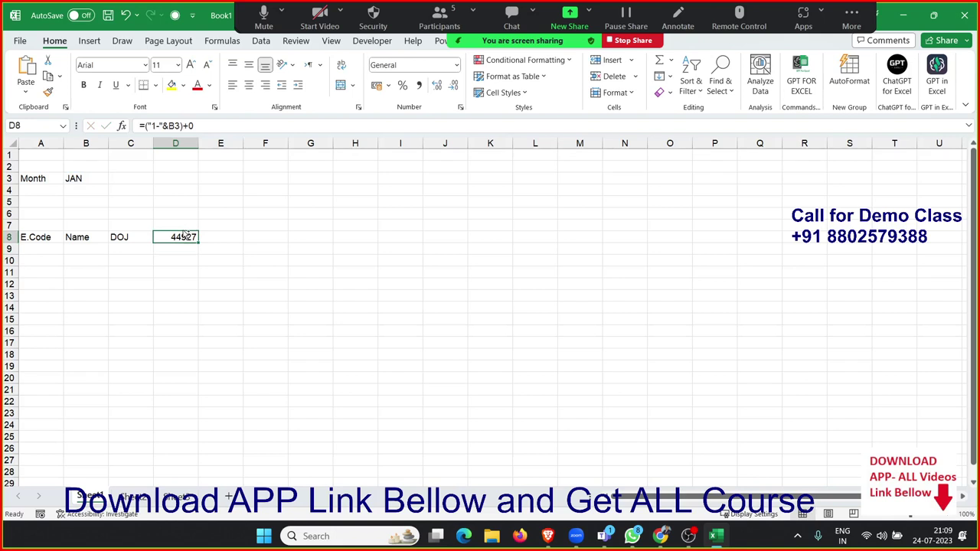
key(ctrl+shift+3)
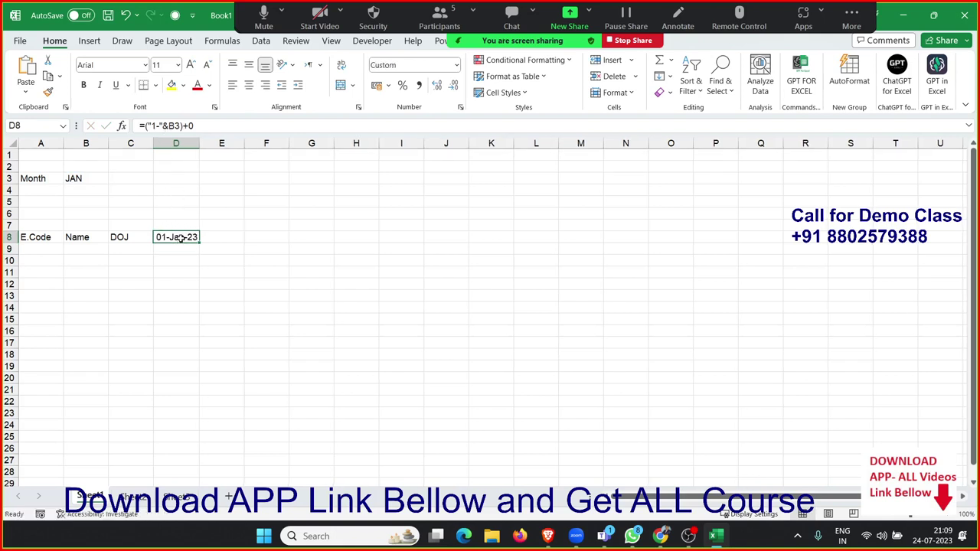
double_click(181, 241)
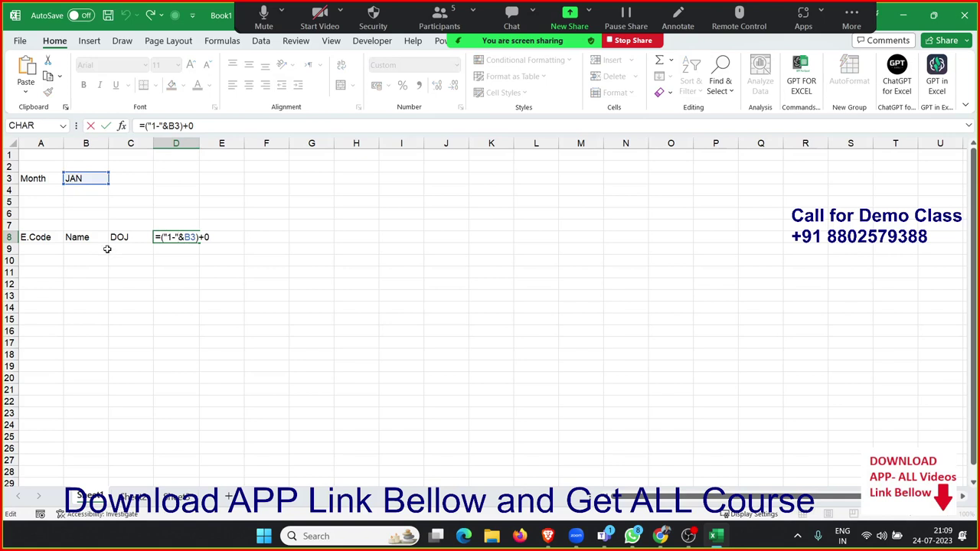
key(Return)
Step: Test B3's dropdown with FEB, MAR and APR, confirming D8 shows 01-Apr-23
click(108, 180)
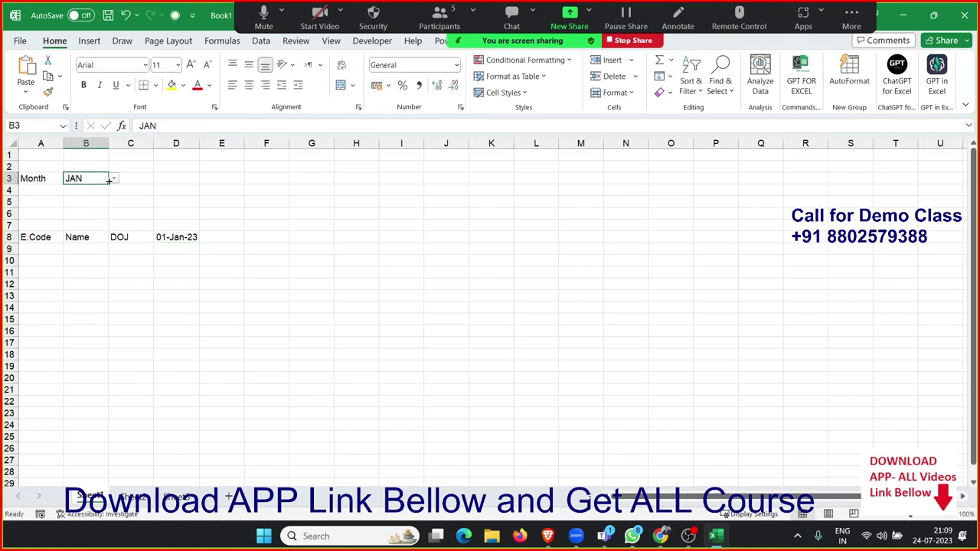
click(113, 178)
click(98, 195)
click(114, 179)
click(104, 204)
click(114, 179)
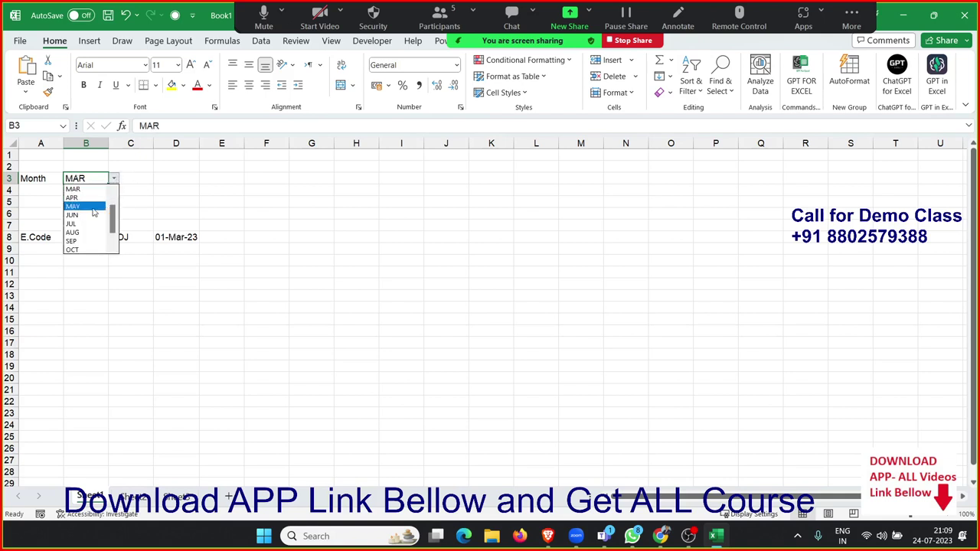
click(90, 198)
click(119, 181)
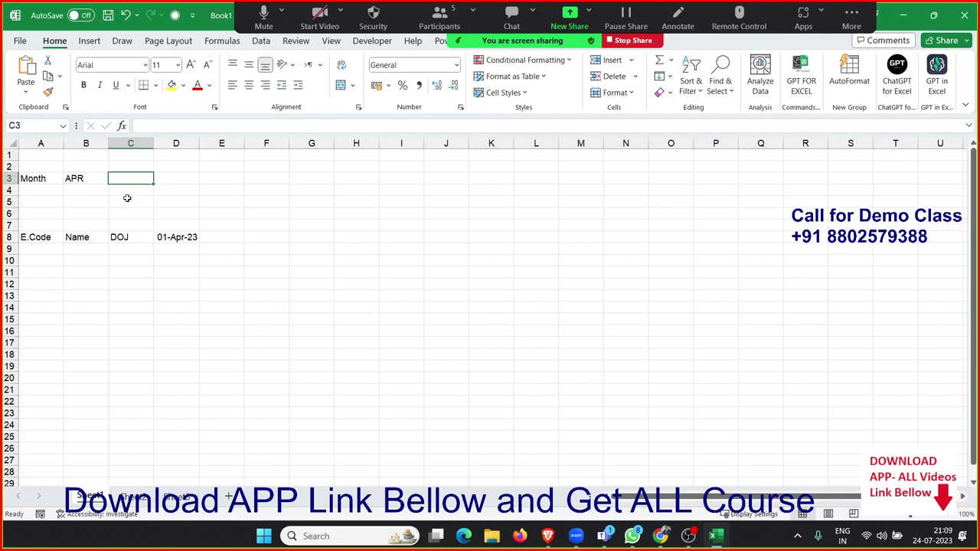
click(160, 234)
double_click(167, 238)
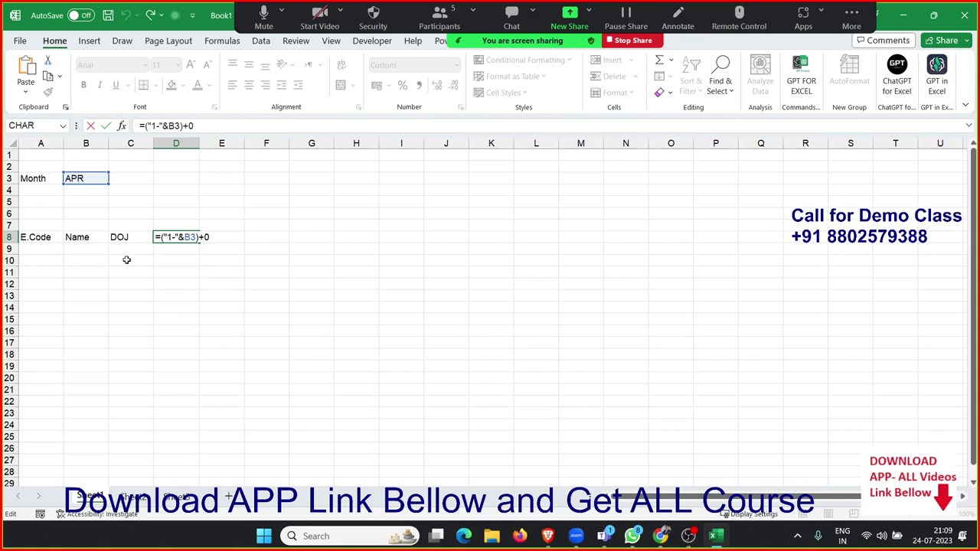
key(Return)
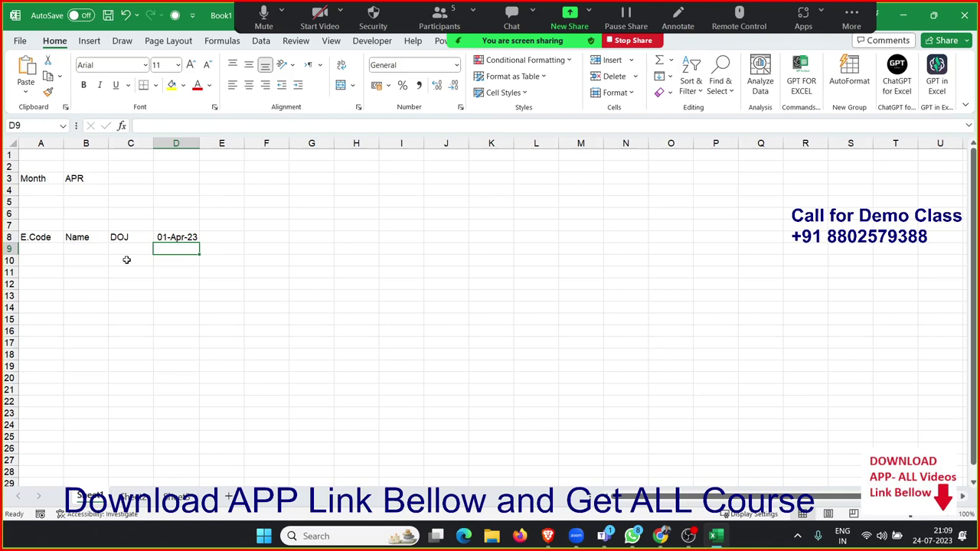
Step: Enter =D8+1 in E8 and recheck D8's first-of-month formula
key(Up)
key(Right)
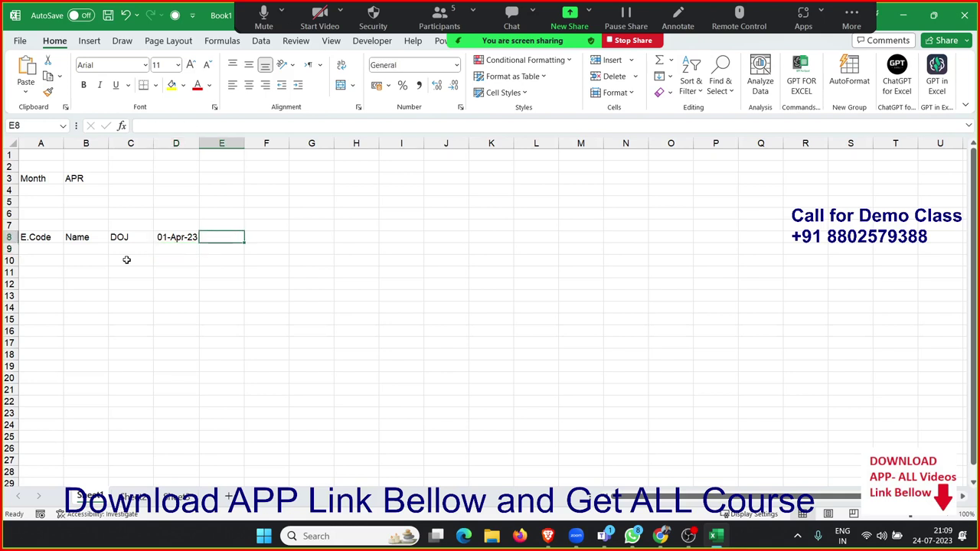
text(=)
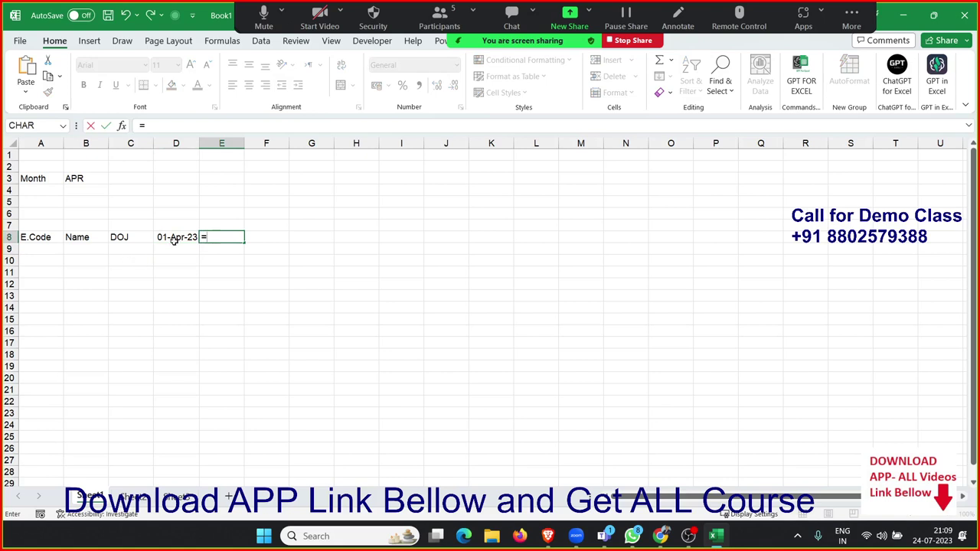
click(170, 240)
text(+1)
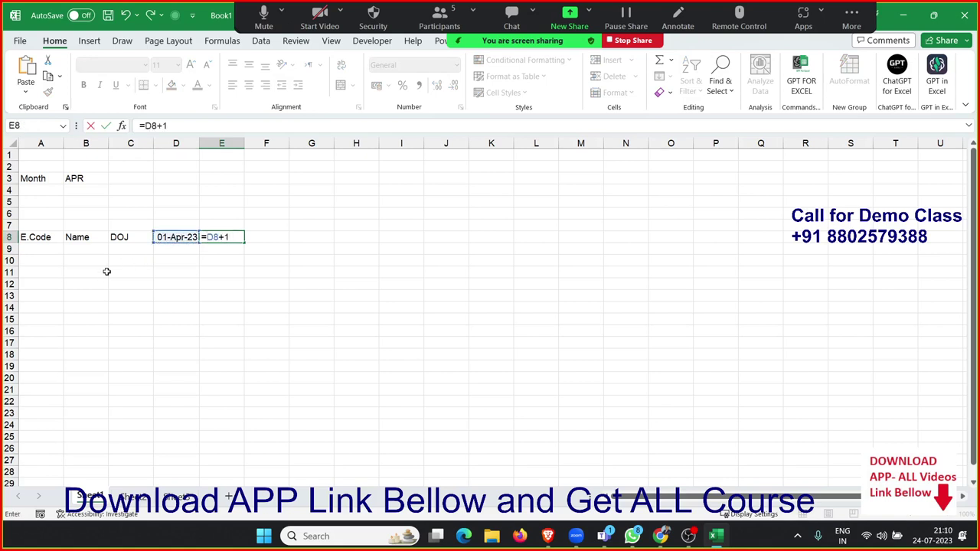
key(Return)
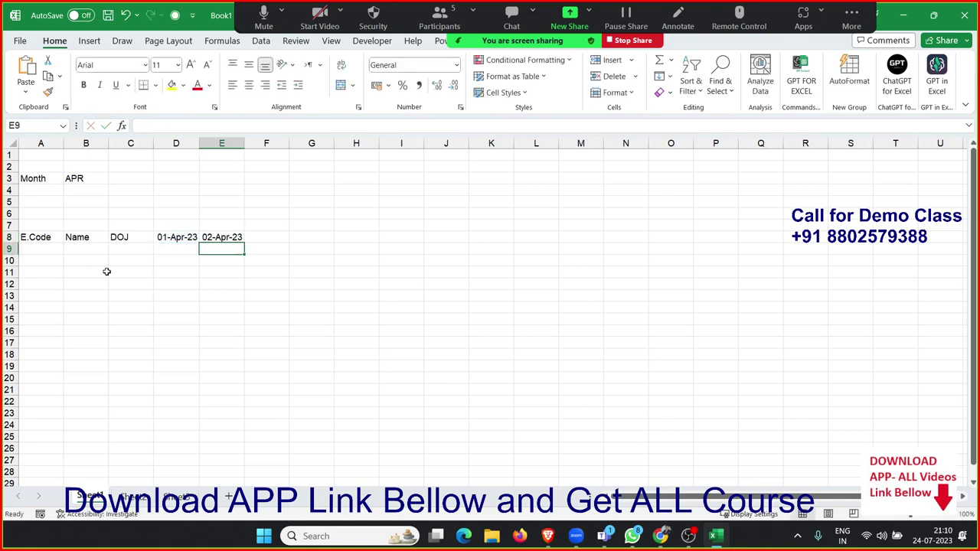
key(Up)
key(Left)
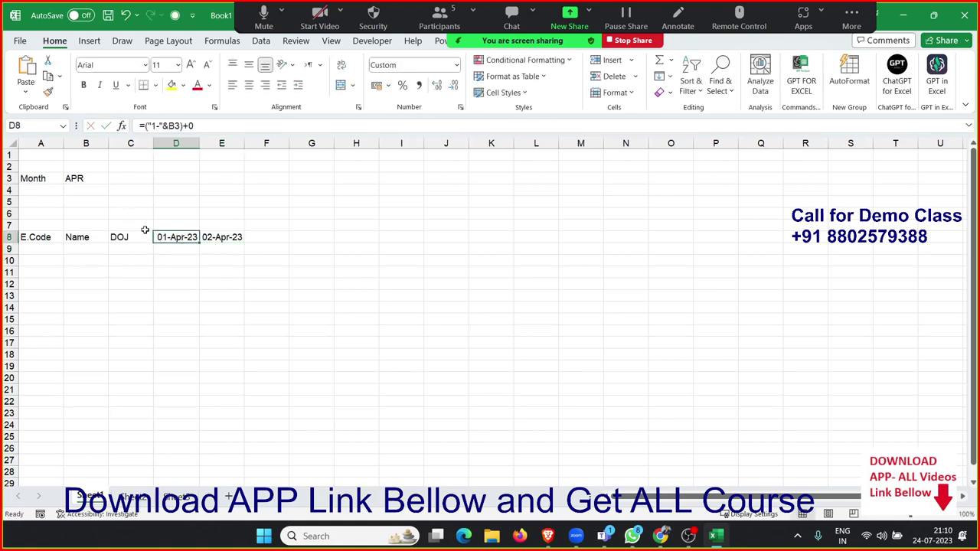
double_click(175, 239)
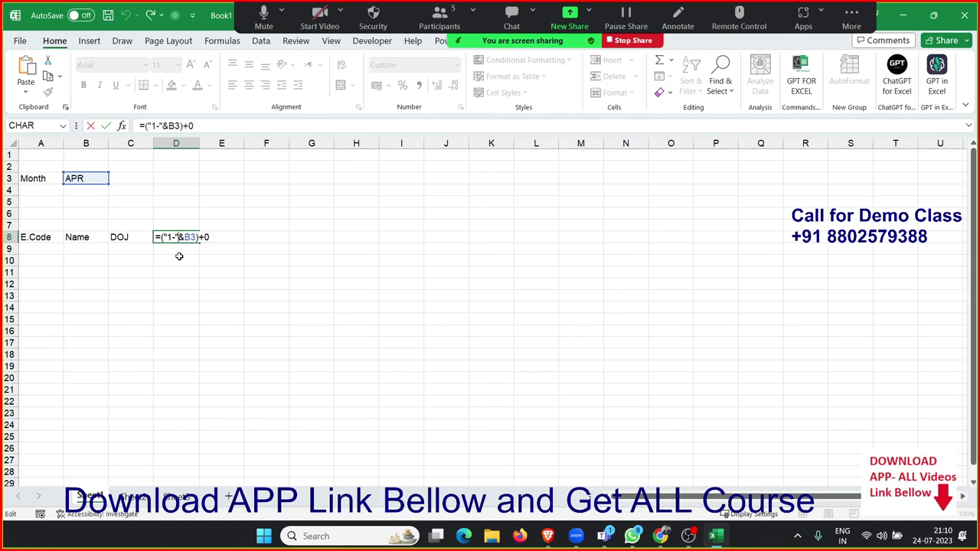
key(Return)
key(Up)
key(Right)
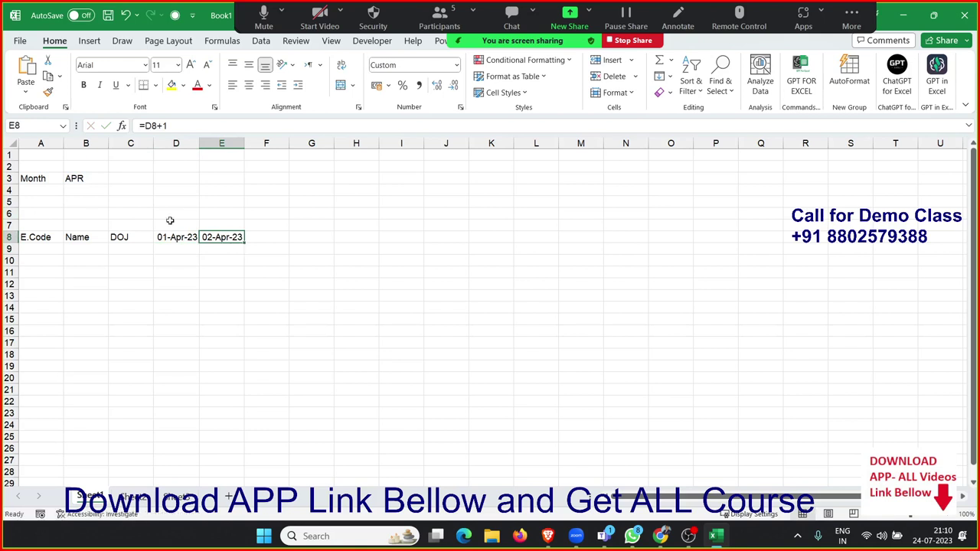
Step: Switch B3 back to JAN so D8 and E8 show 01-Jan-23 and 02-Jan-23
click(90, 181)
click(114, 179)
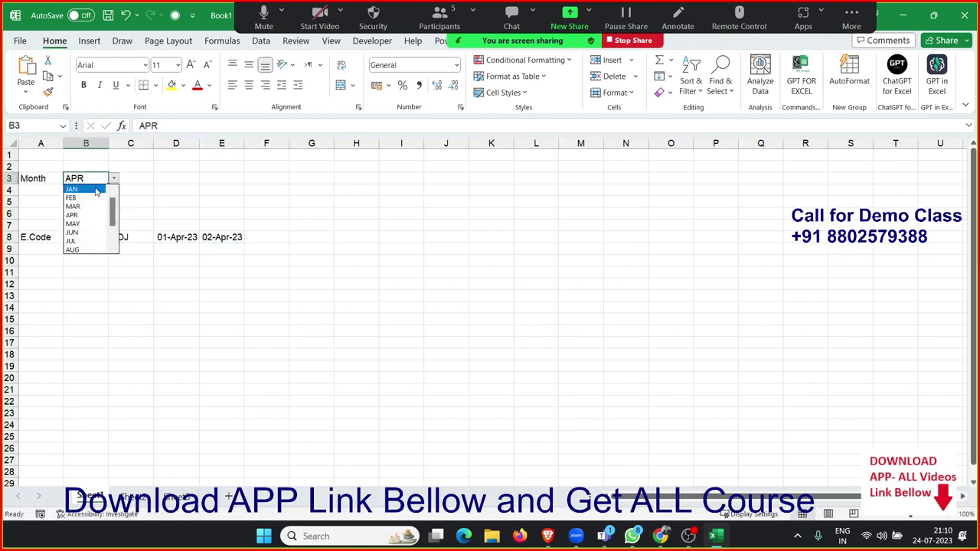
click(96, 189)
click(222, 238)
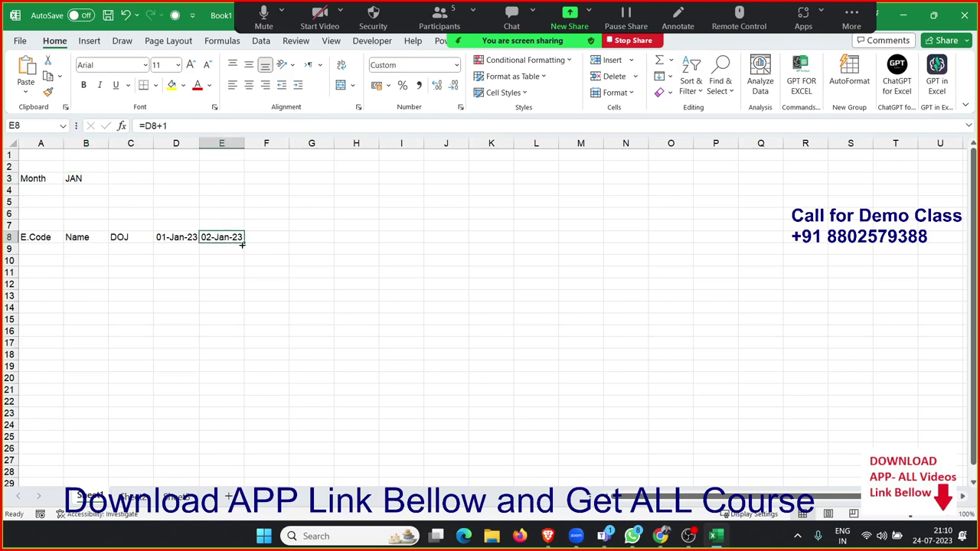
Step: Fill E8's date formula across row 8 until AH8 shows 31-Jan-23
drag(243, 243, 966, 291)
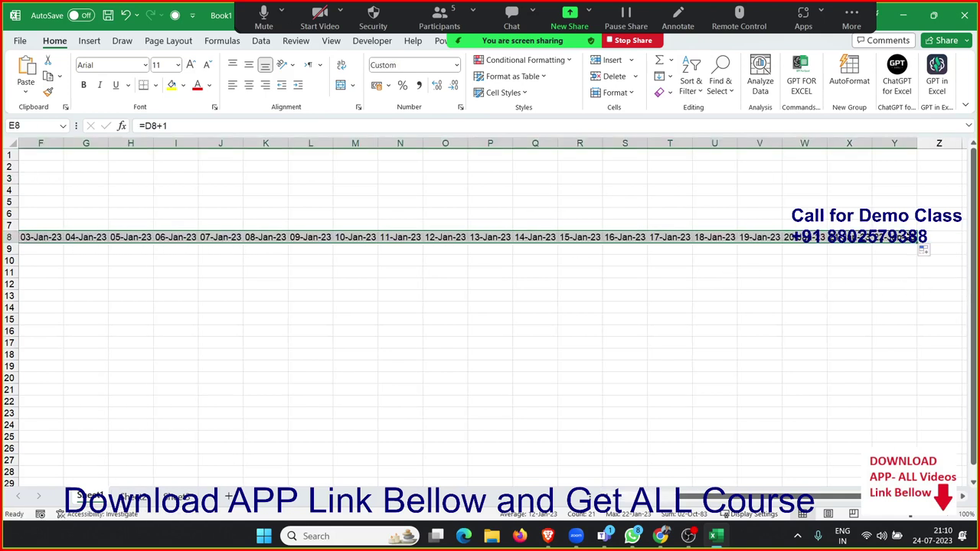
click(907, 238)
drag(916, 243, 968, 239)
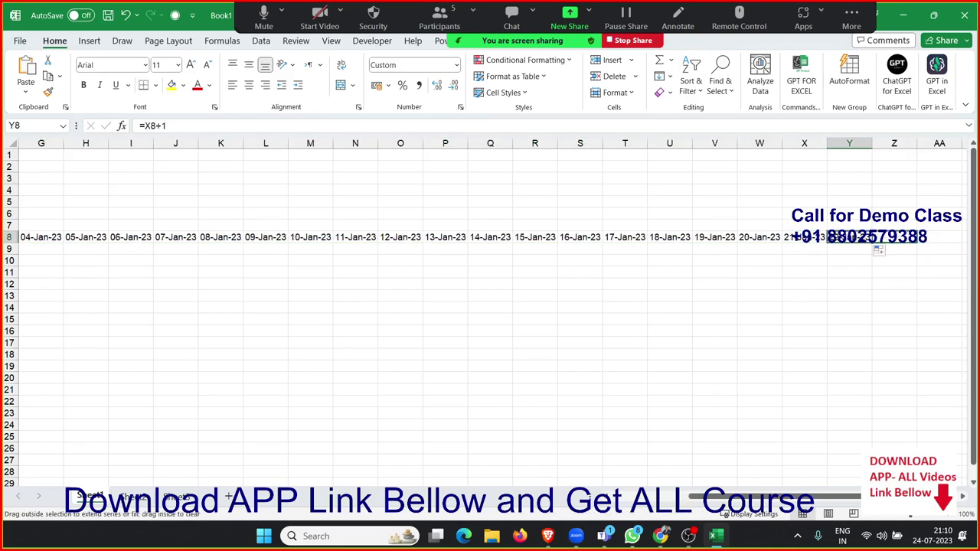
mouse_move(853, 241)
mouse_down()
mouse_move(952, 257)
mouse_move(953, 245)
mouse_up()
click(856, 240)
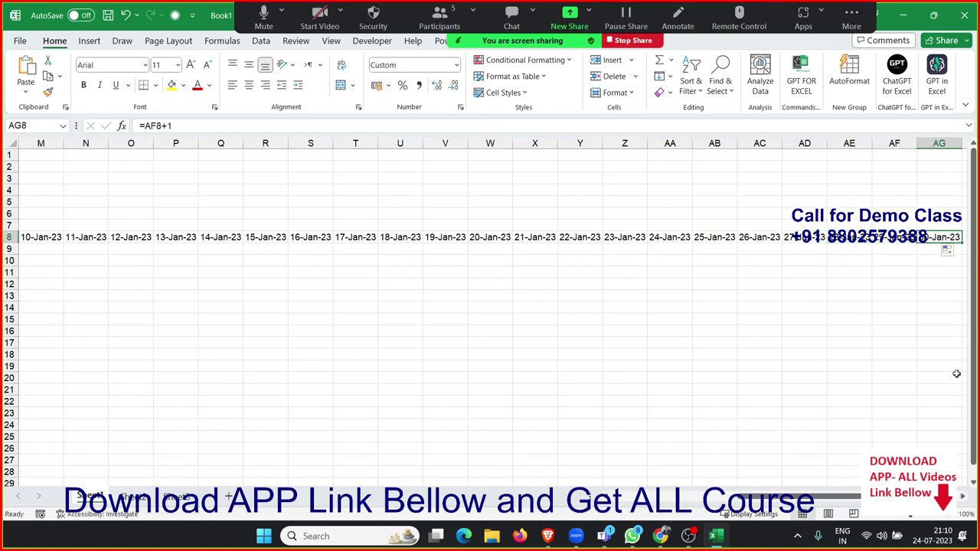
click(958, 497)
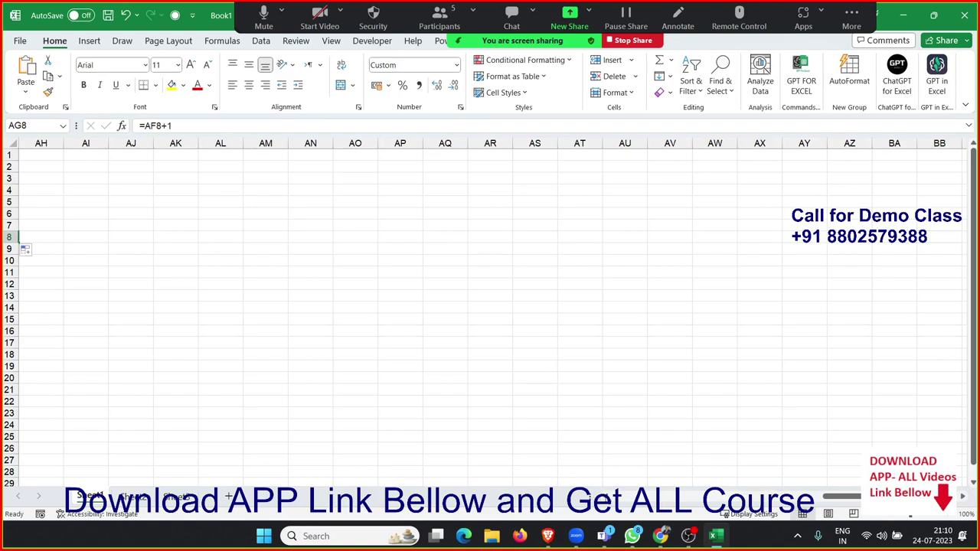
scroll(300, 286, left, 5)
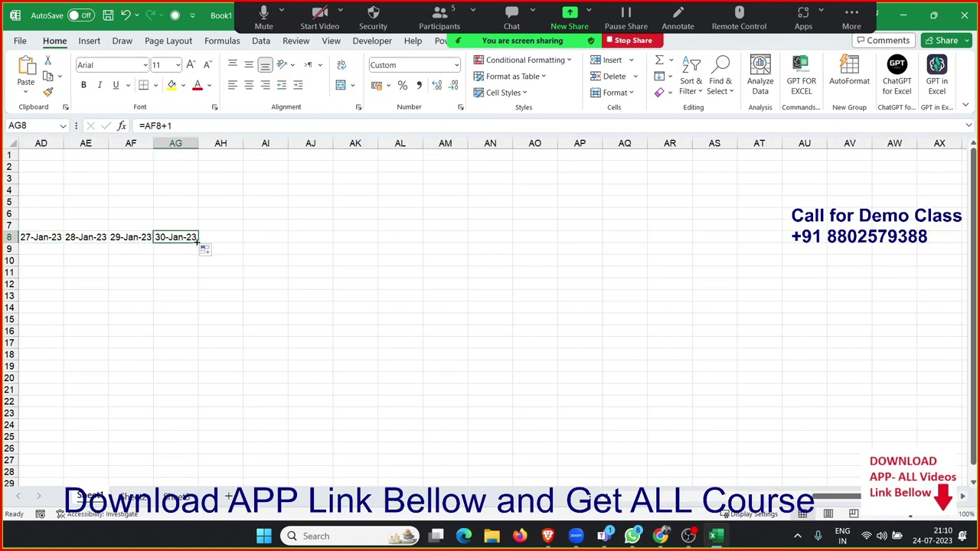
drag(198, 241, 229, 247)
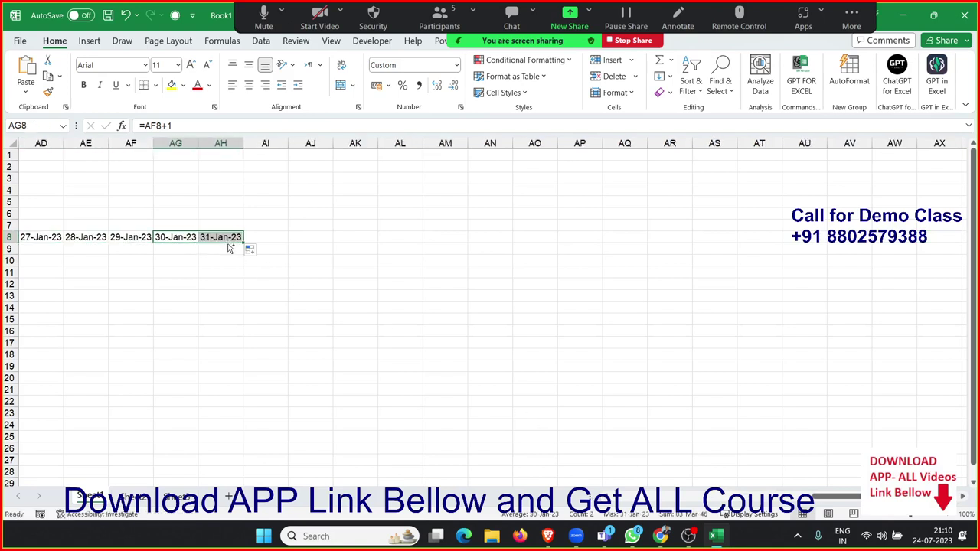
key(ctrl+Left)
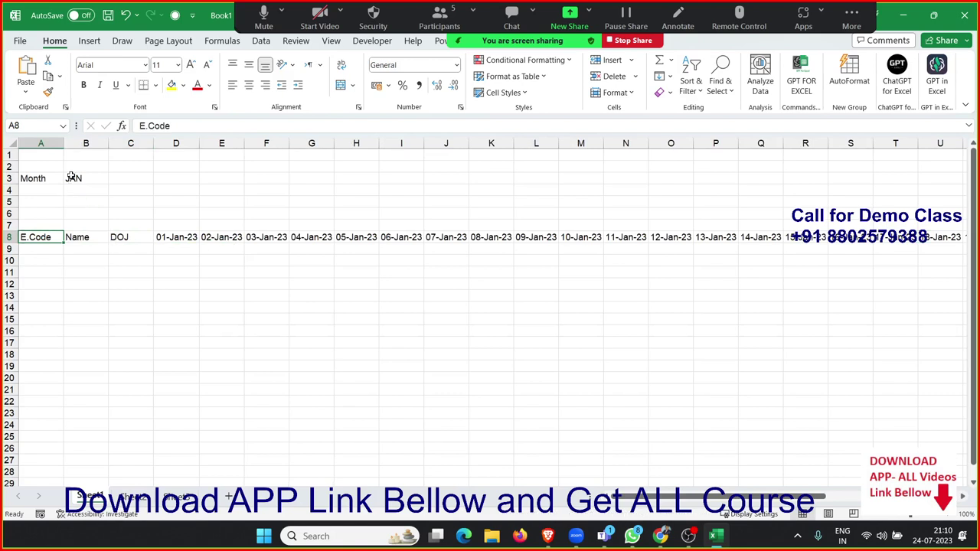
Step: Switch B3 to FEB and then MAR to test the date headers
click(71, 175)
click(114, 181)
click(100, 198)
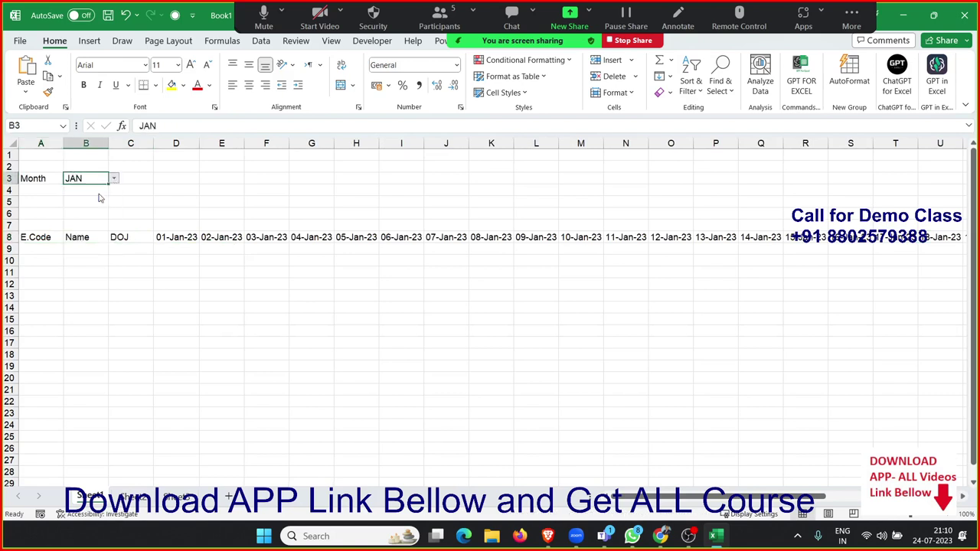
click(113, 180)
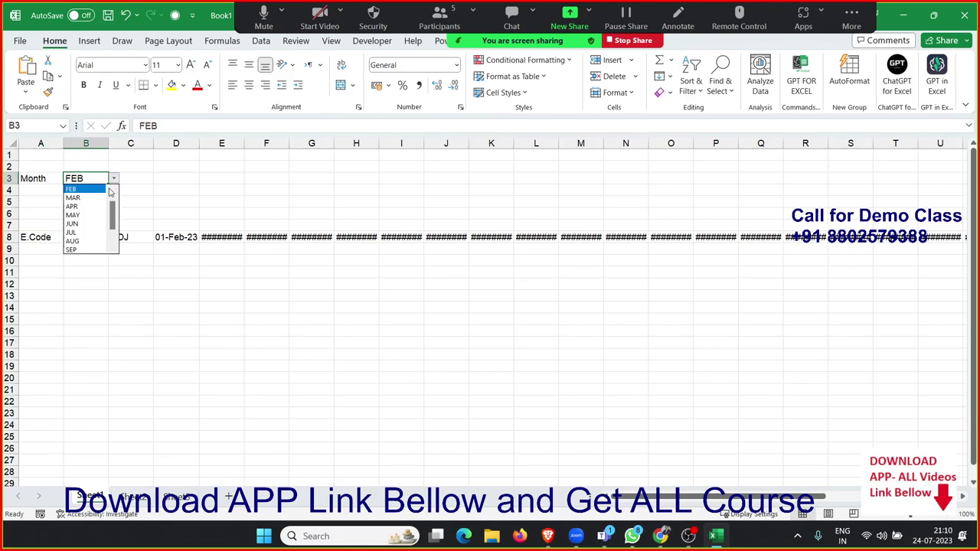
scroll(115, 200, up, 1)
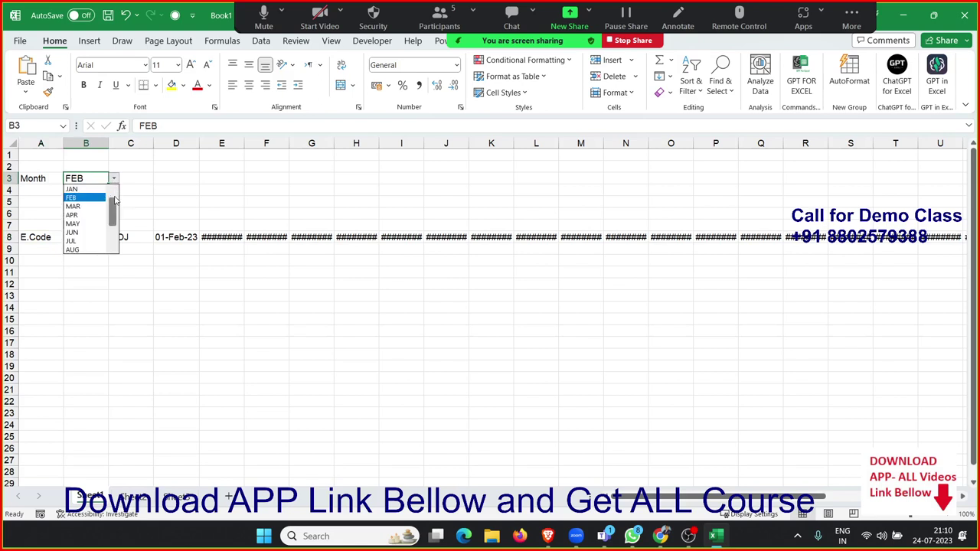
click(76, 205)
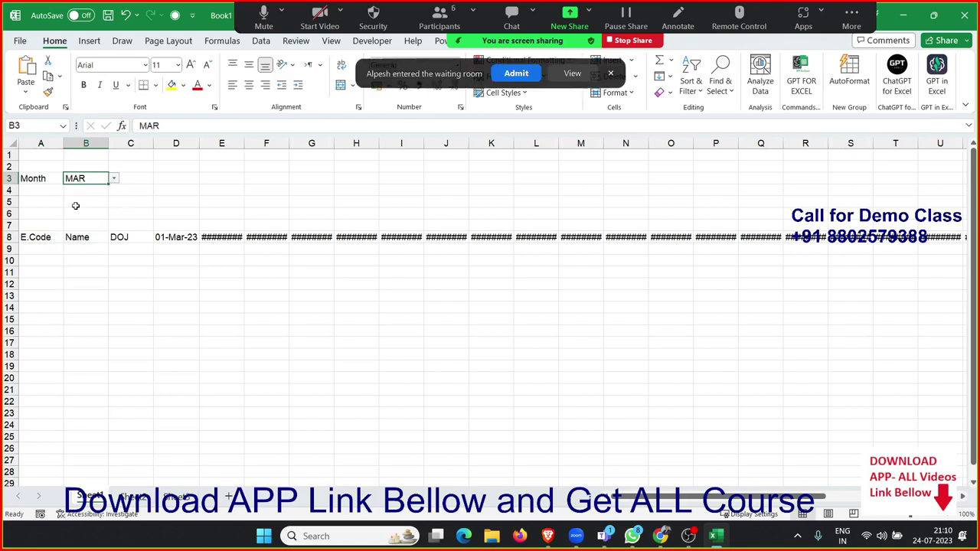
Step: Auto-fit all worksheet columns so every date displays in full
click(503, 75)
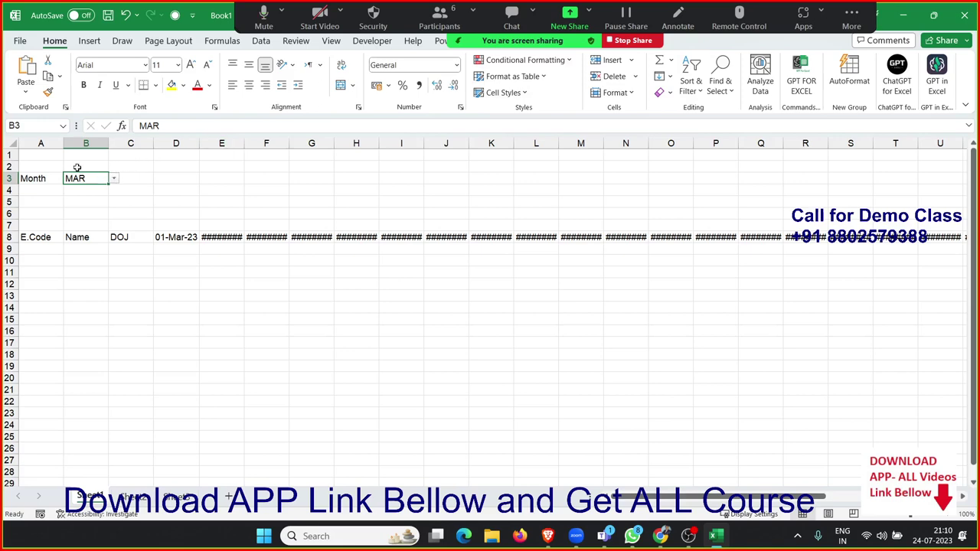
click(41, 144)
click(10, 144)
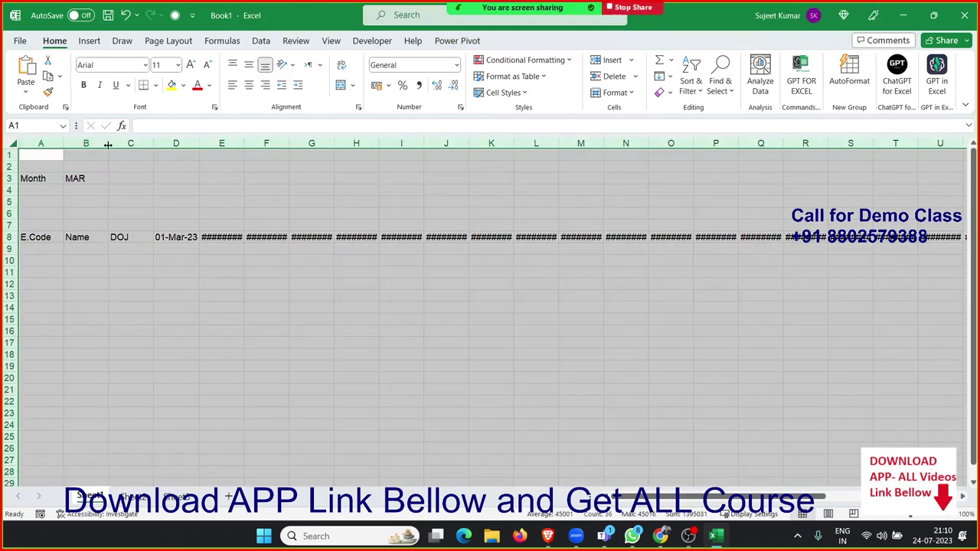
double_click(108, 144)
click(129, 182)
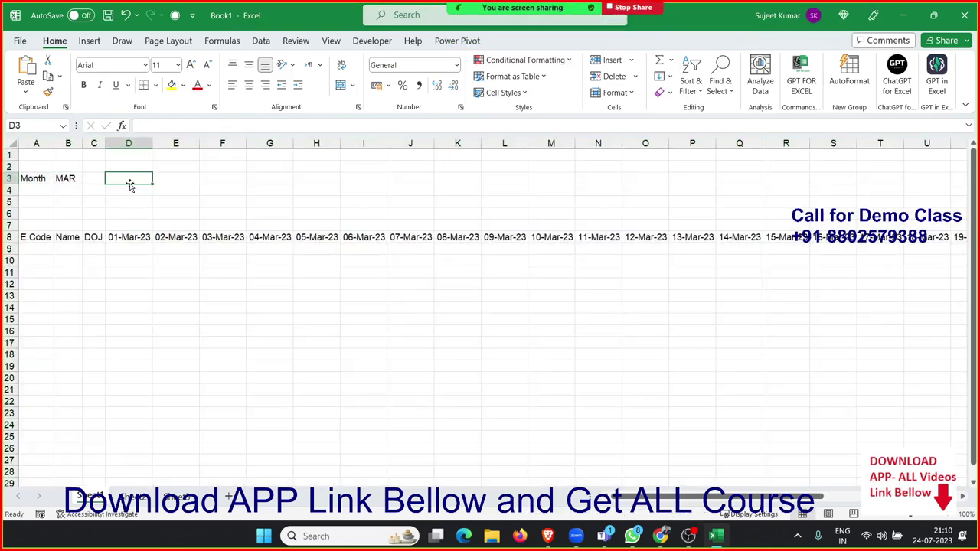
Step: Set B3 back to JAN and select the dates D8:AH8
click(65, 184)
click(87, 179)
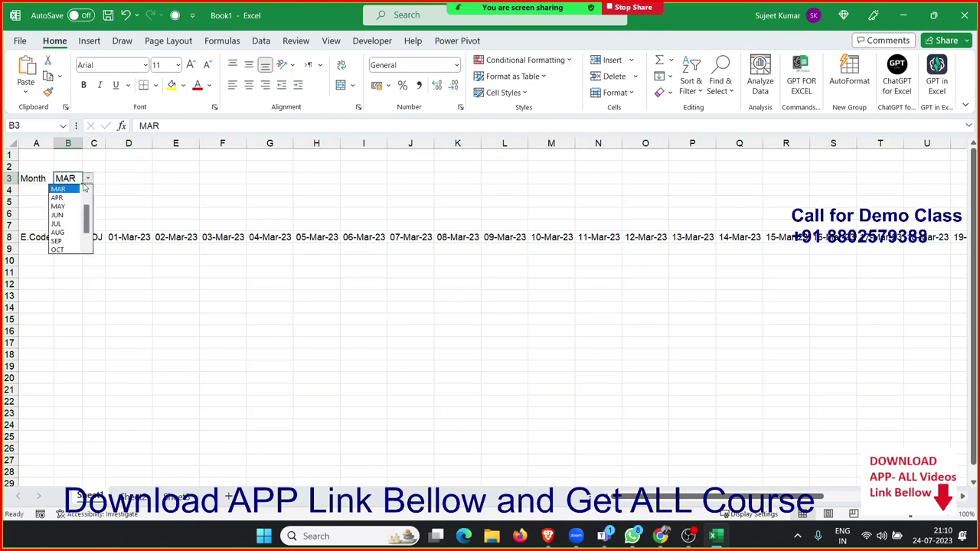
scroll(89, 208, up, 1)
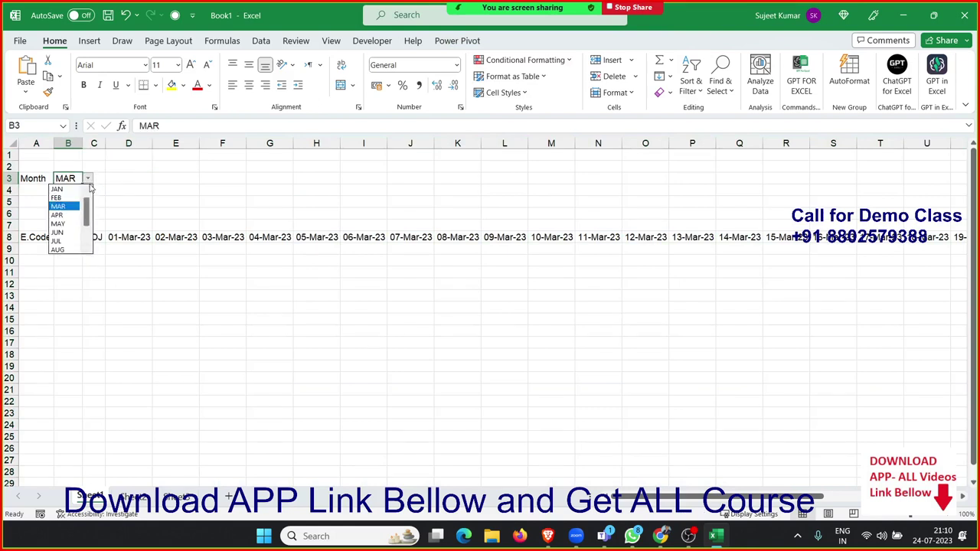
click(58, 189)
click(130, 234)
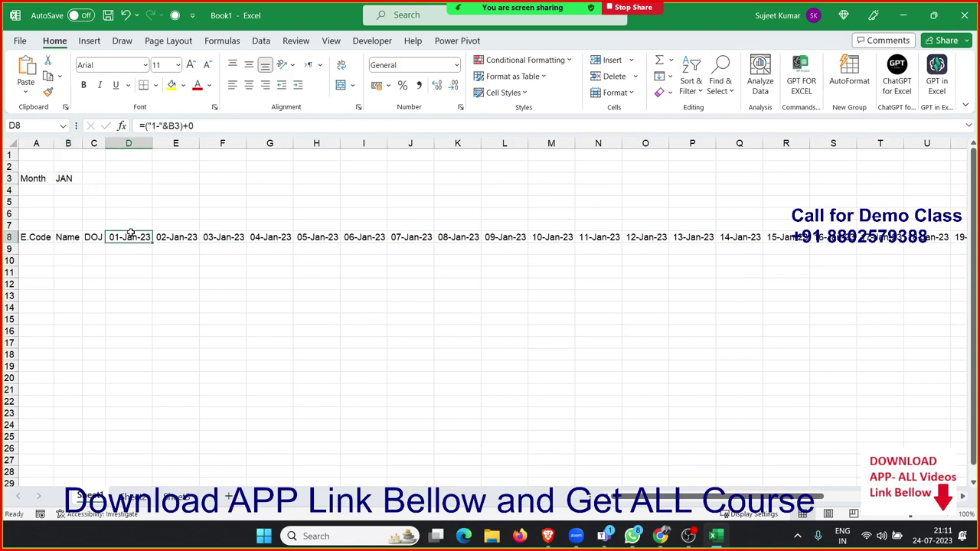
key(ctrl+shift+Right)
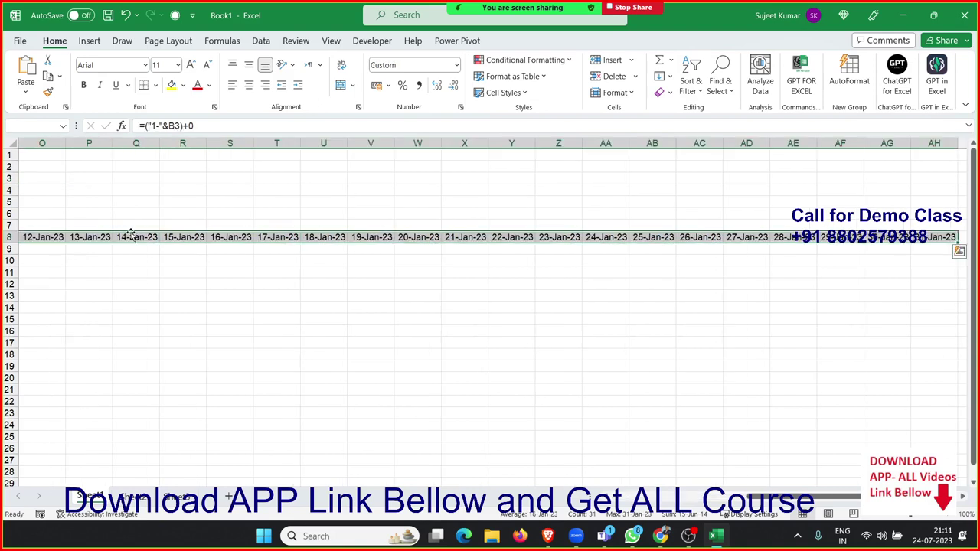
Step: Give the row-8 dates a custom day-only format so they show 01 to 31
right_click(176, 237)
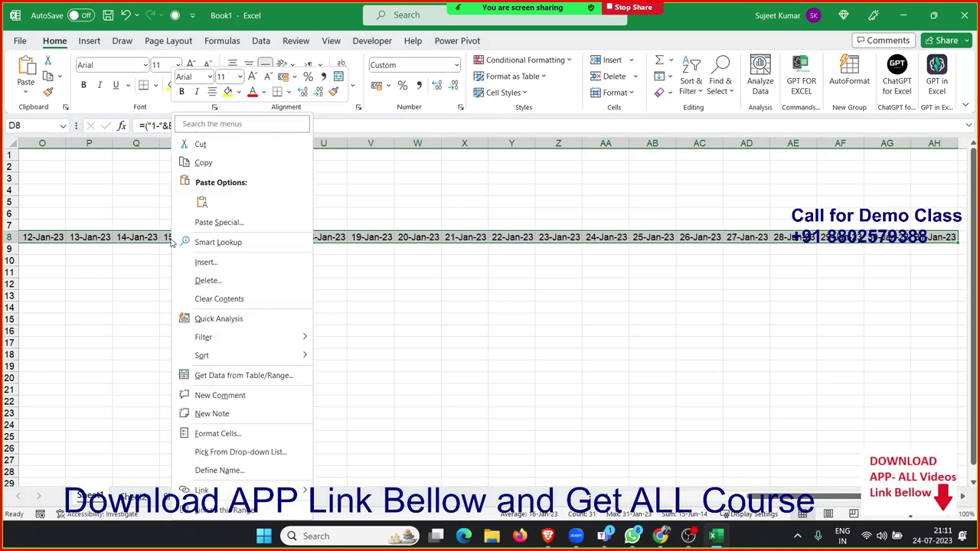
click(203, 434)
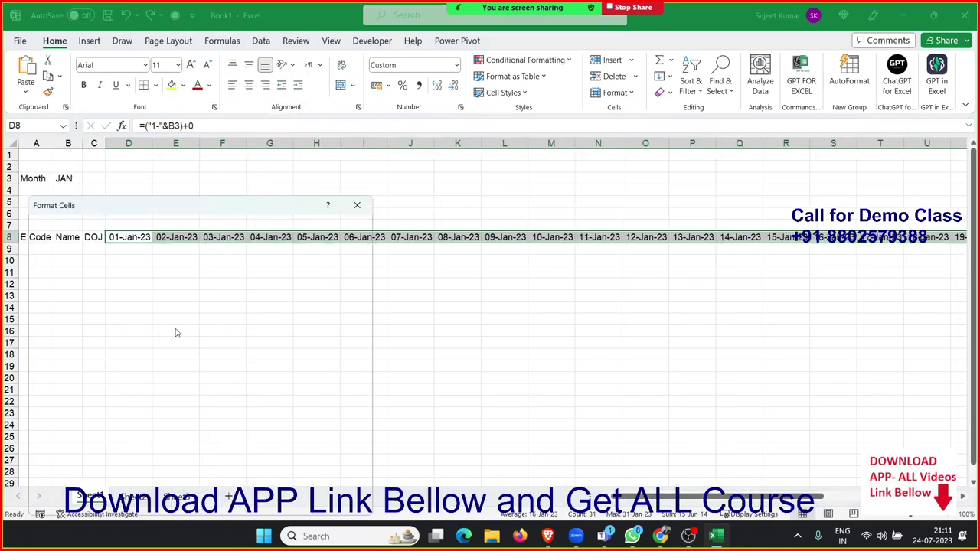
drag(167, 205, 216, 436)
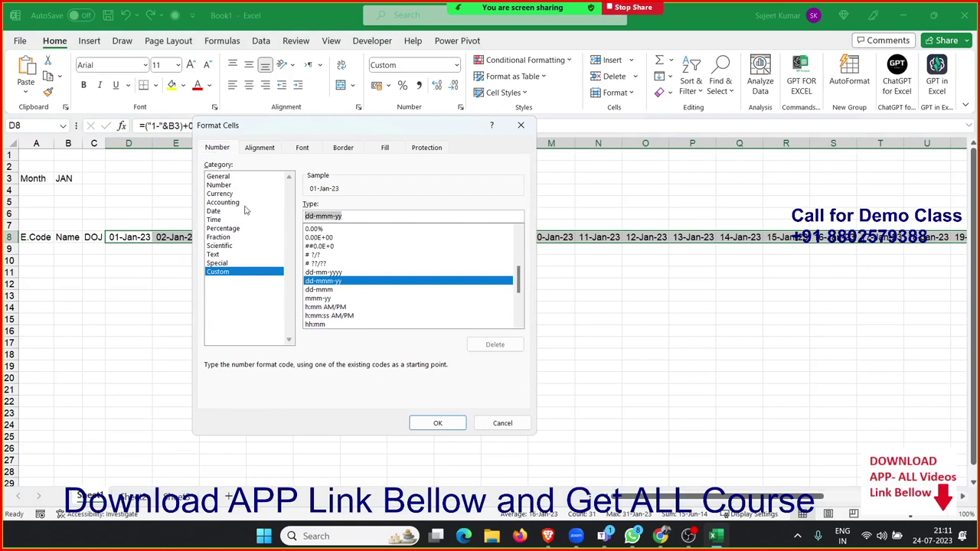
text(dd)
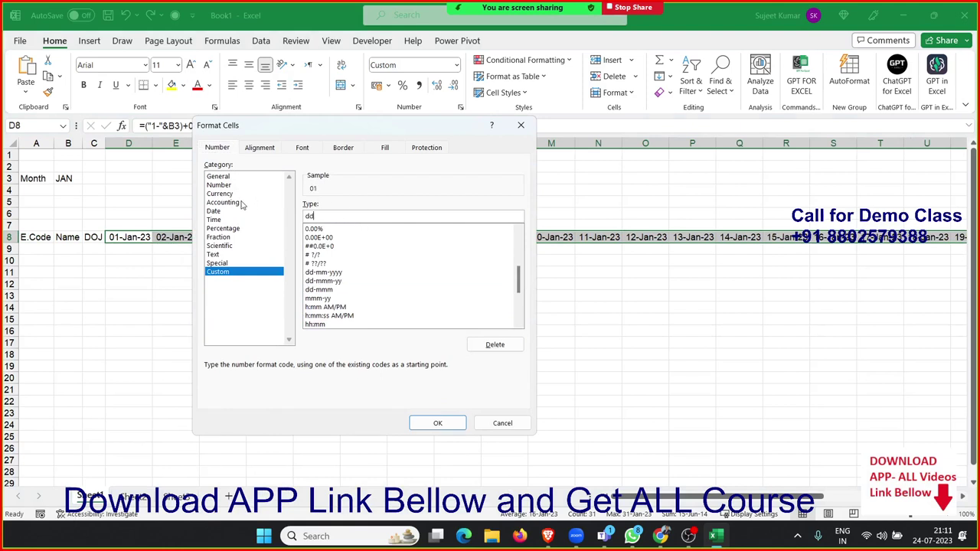
click(449, 426)
click(222, 319)
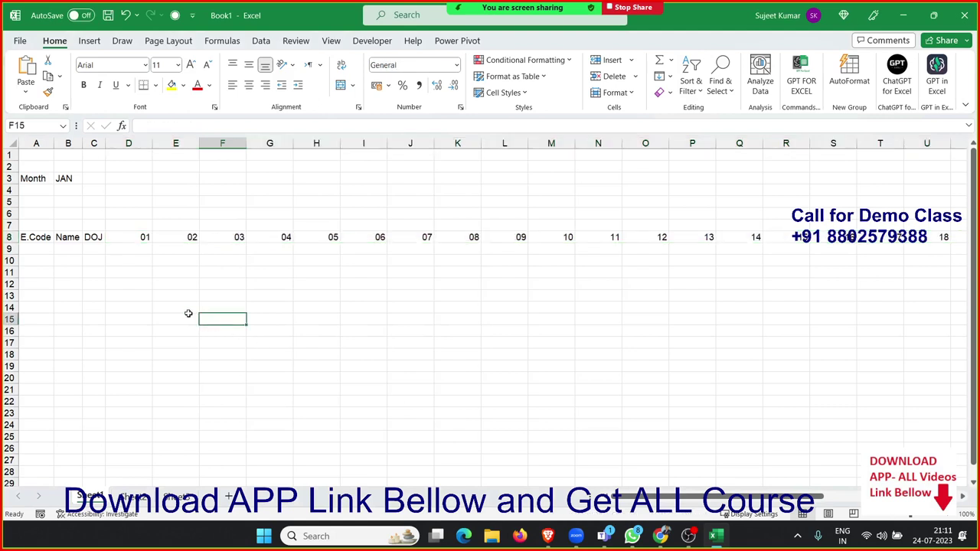
Step: Auto-fit columns D:AH narrow to the day numbers
click(11, 139)
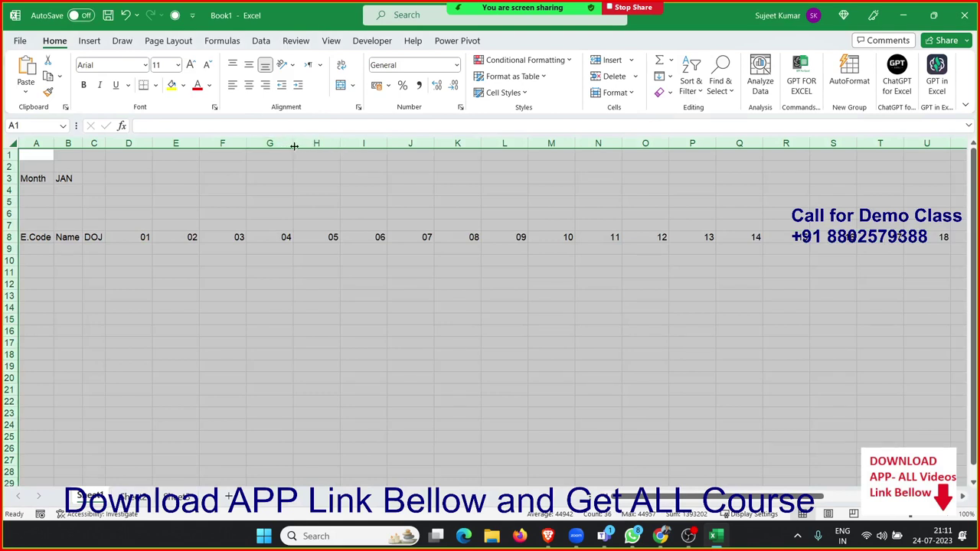
double_click(293, 145)
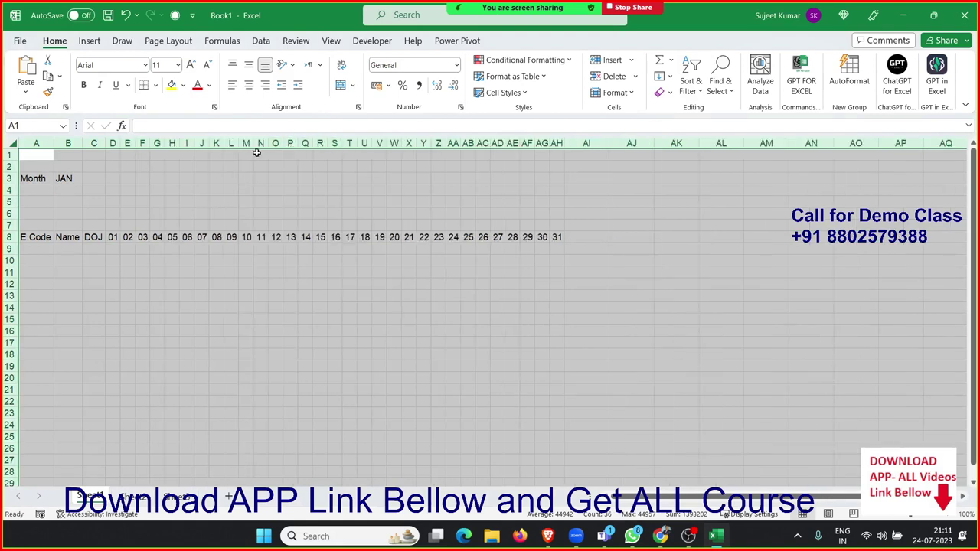
click(159, 222)
click(113, 224)
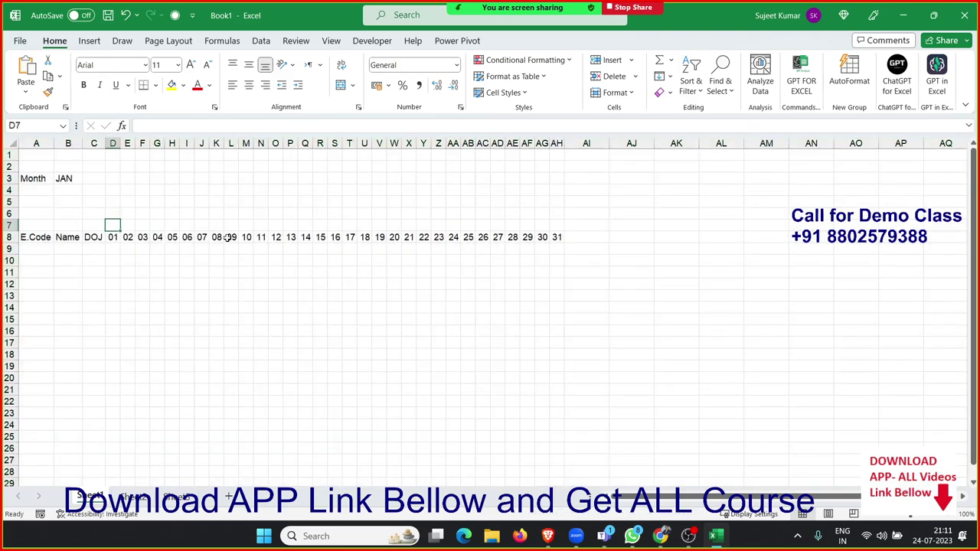
Step: Enter =TEXT(D8,"DDD") in D7 to show the weekday name of the date below
text(=te)
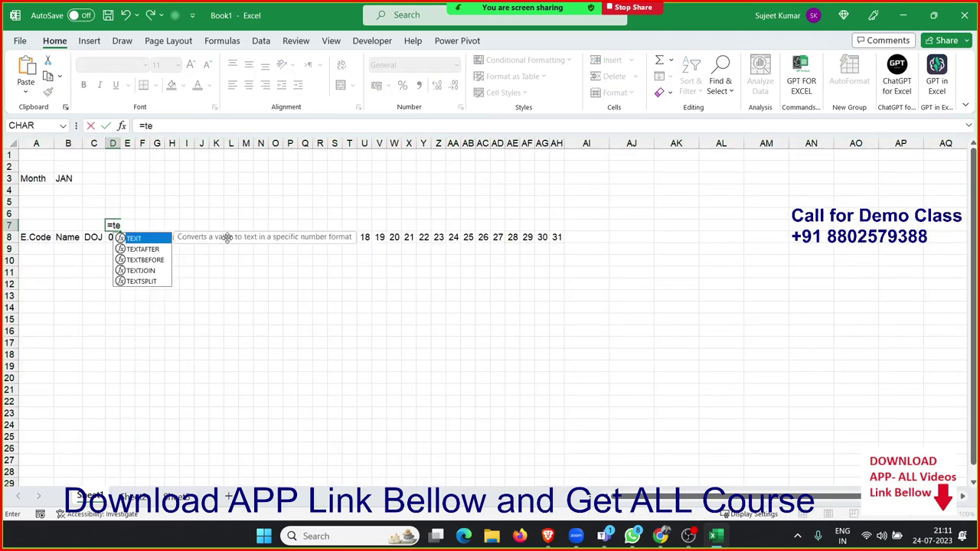
key(Tab)
key(Down)
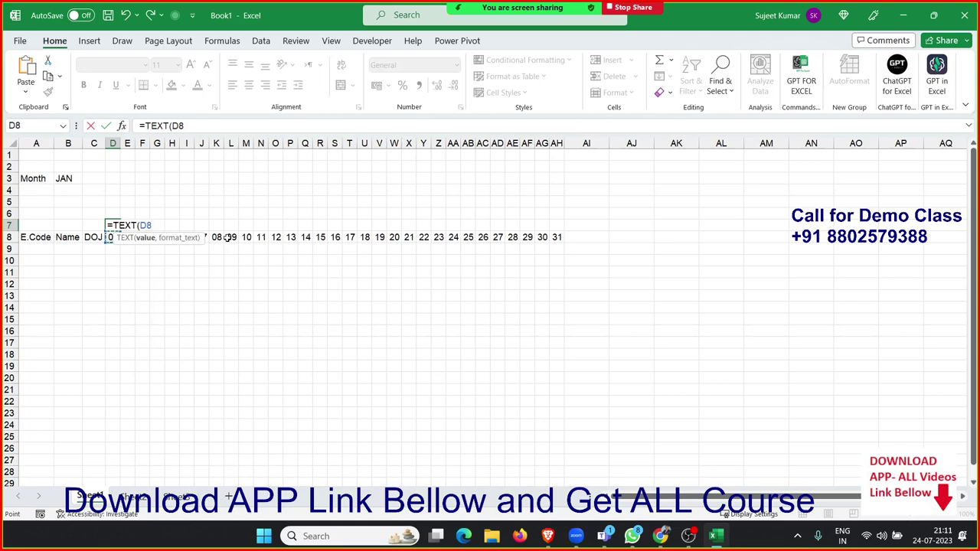
text(,"DD)
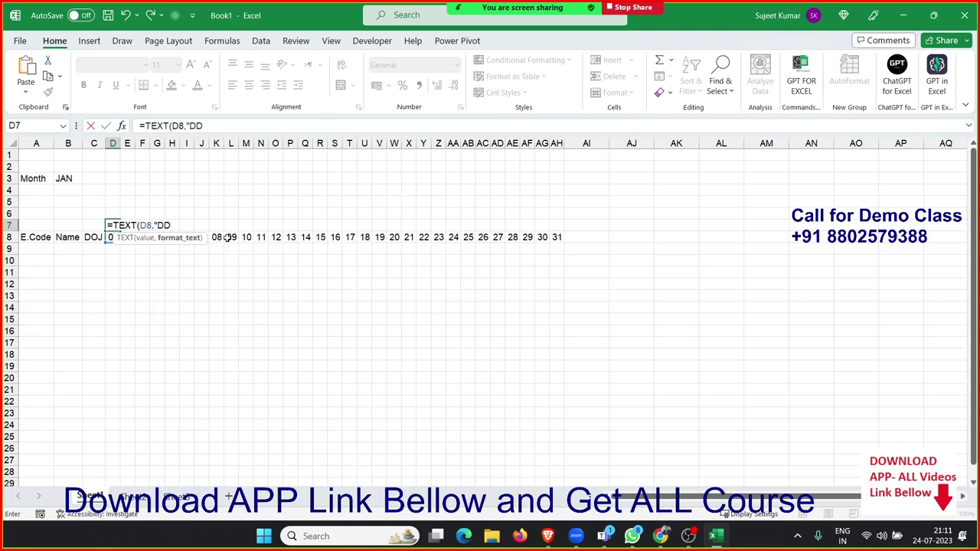
text(D")
text())
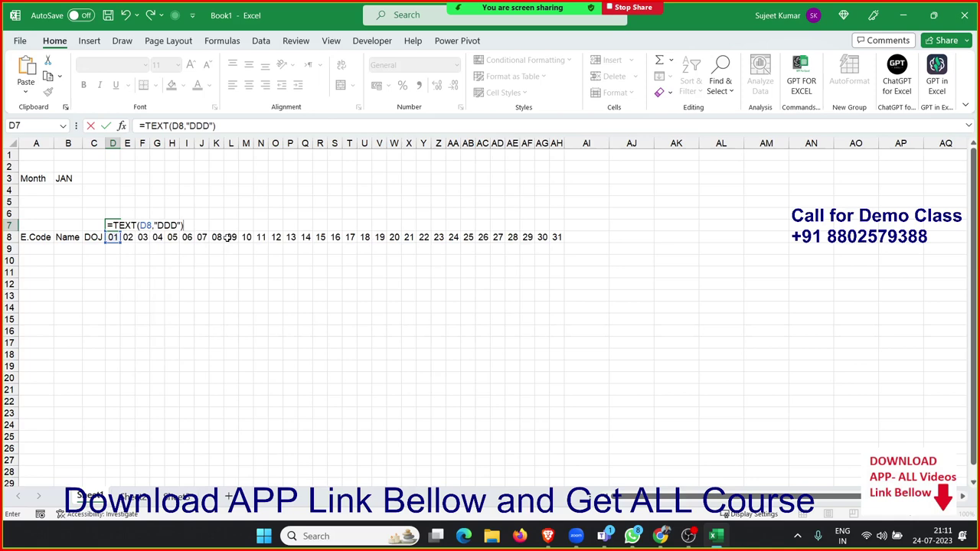
key(ctrl+Return)
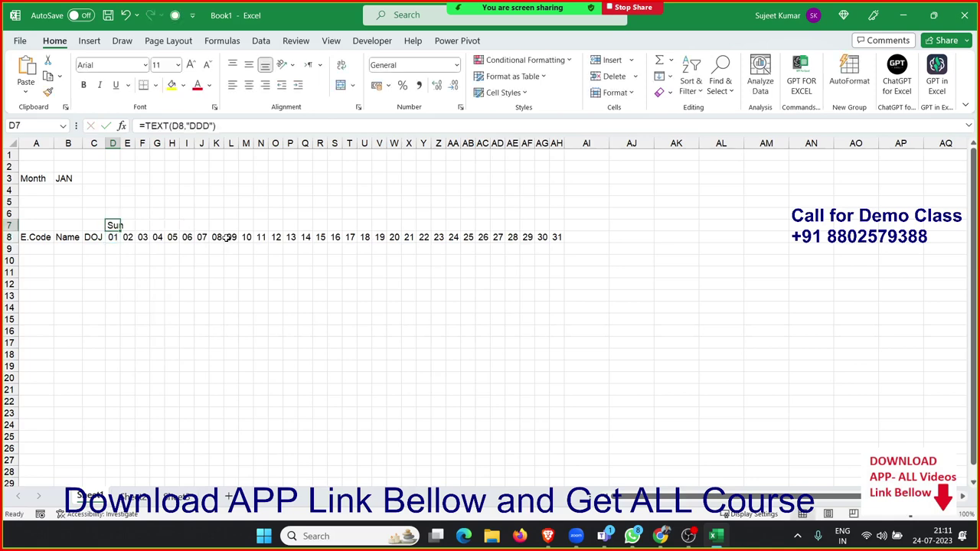
Step: Fill the weekday formula across to AH7 and AutoFit all columns
drag(120, 230, 559, 243)
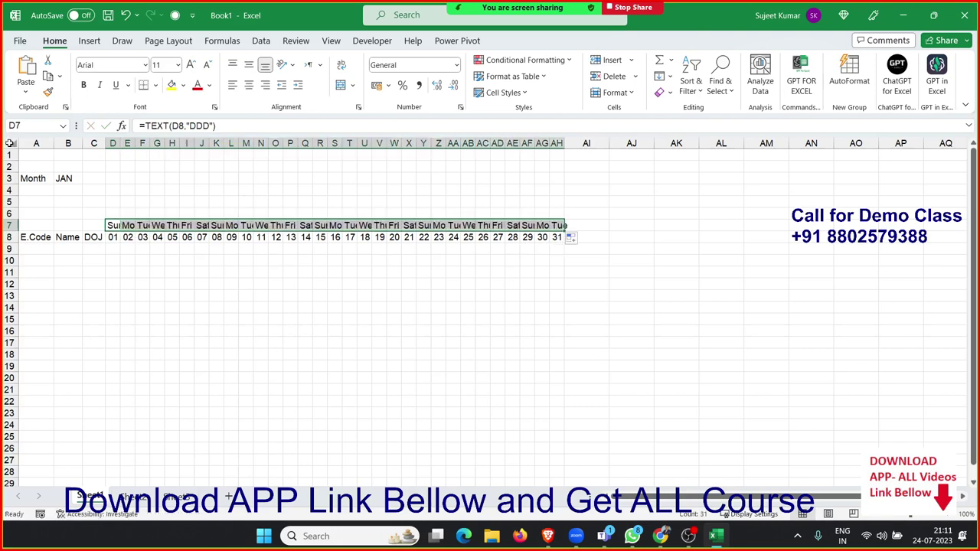
click(10, 142)
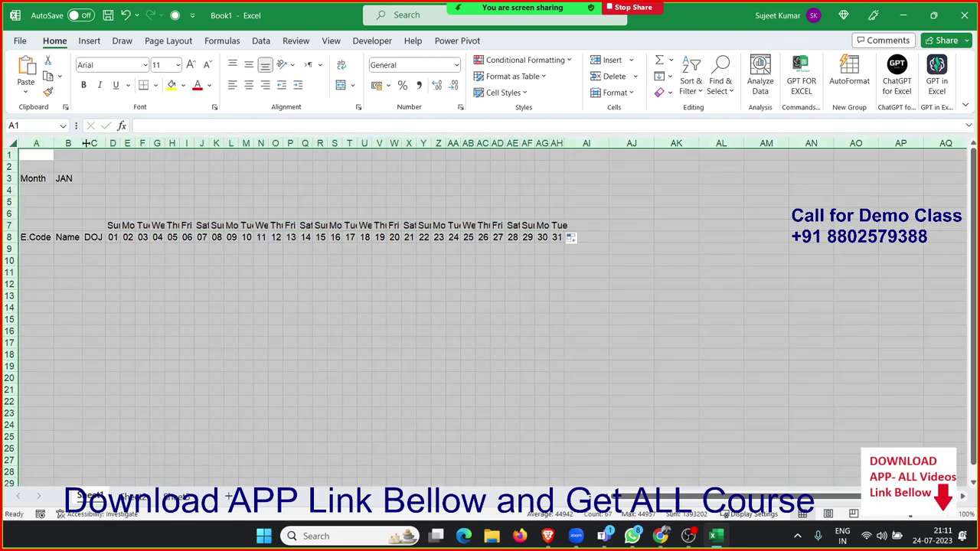
double_click(193, 147)
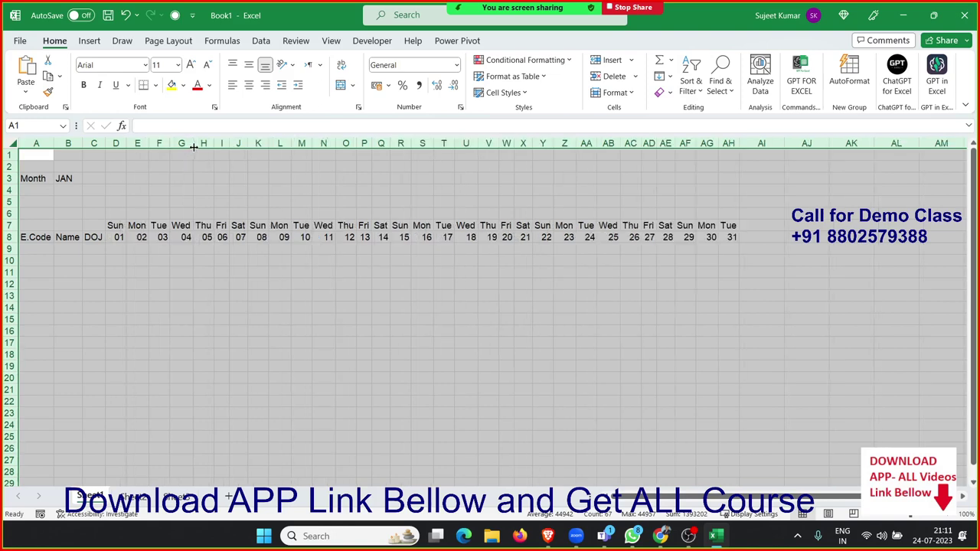
Step: Check the first date's formula and switch the month in B3 to FEB
click(173, 234)
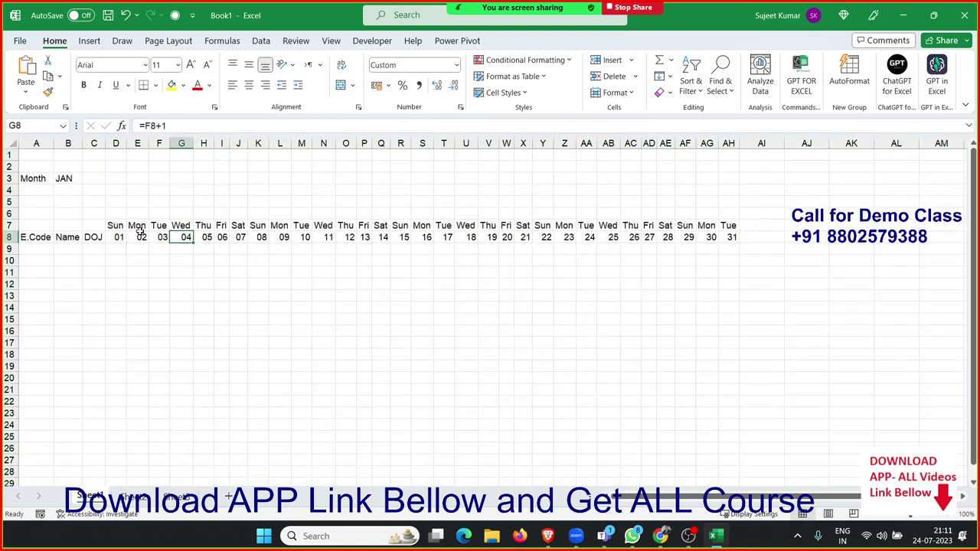
click(123, 229)
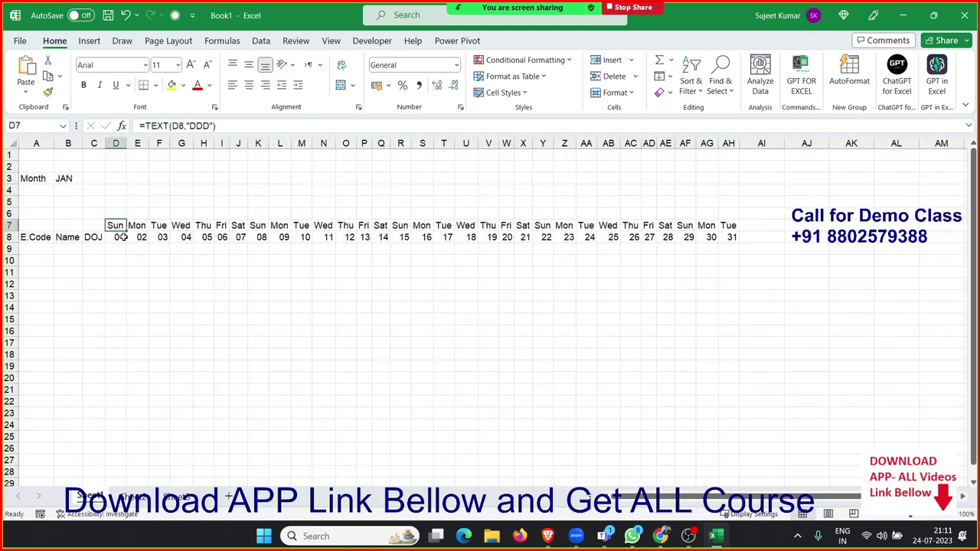
click(121, 238)
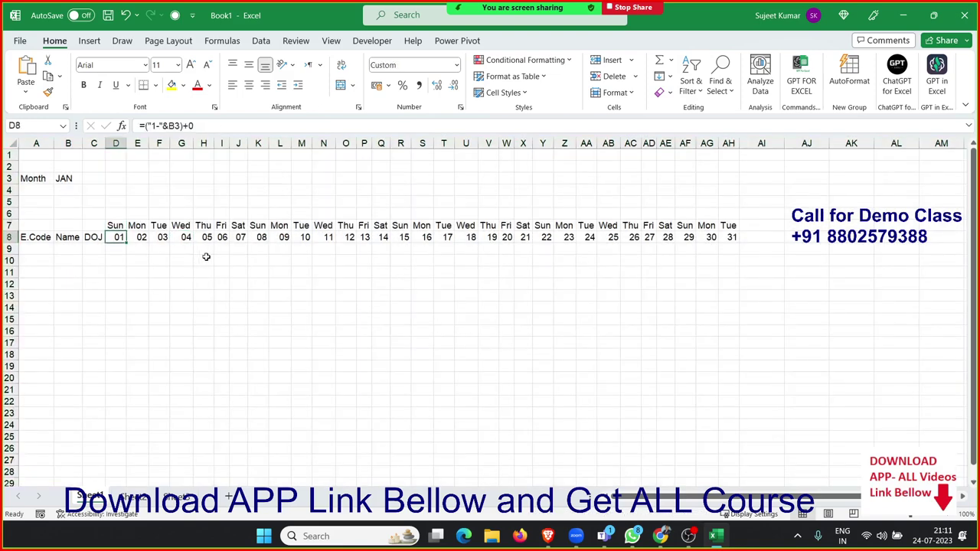
click(80, 181)
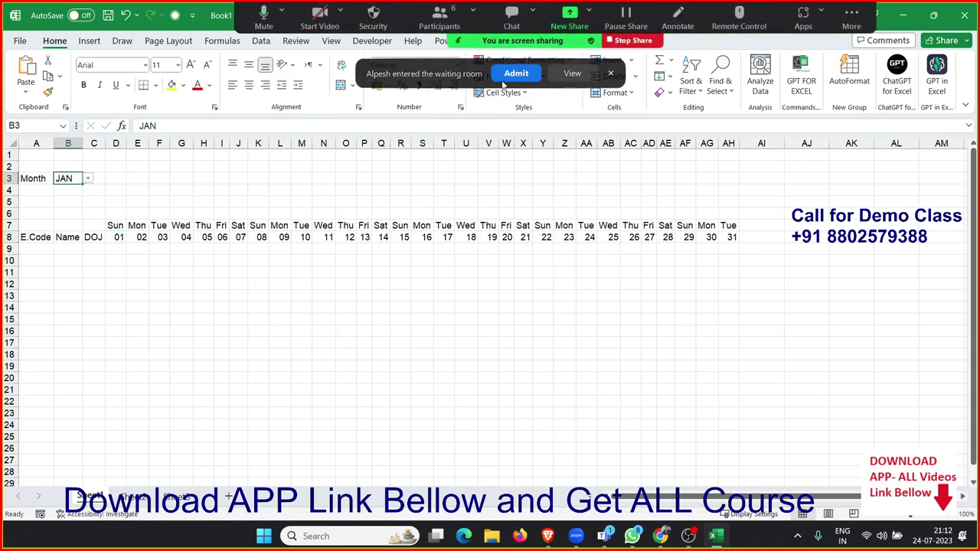
click(87, 179)
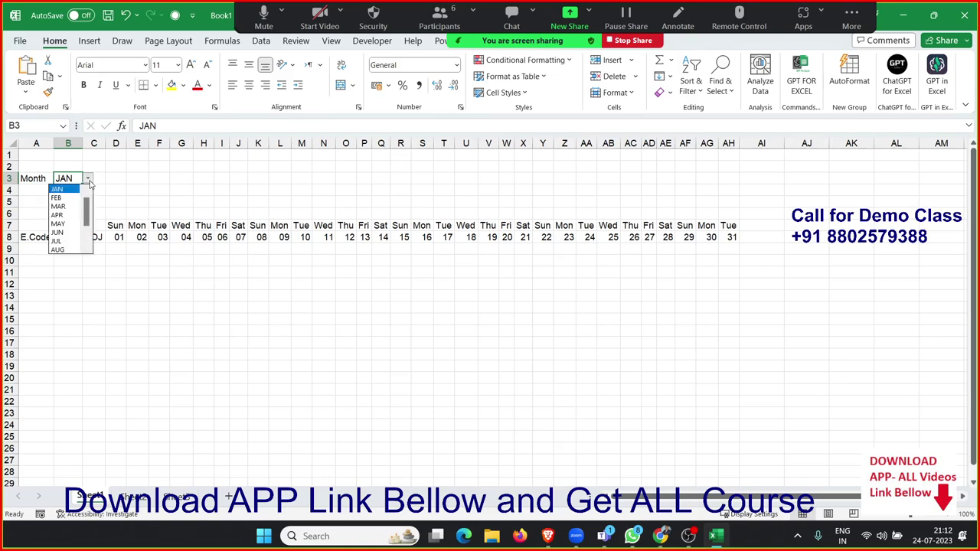
click(68, 196)
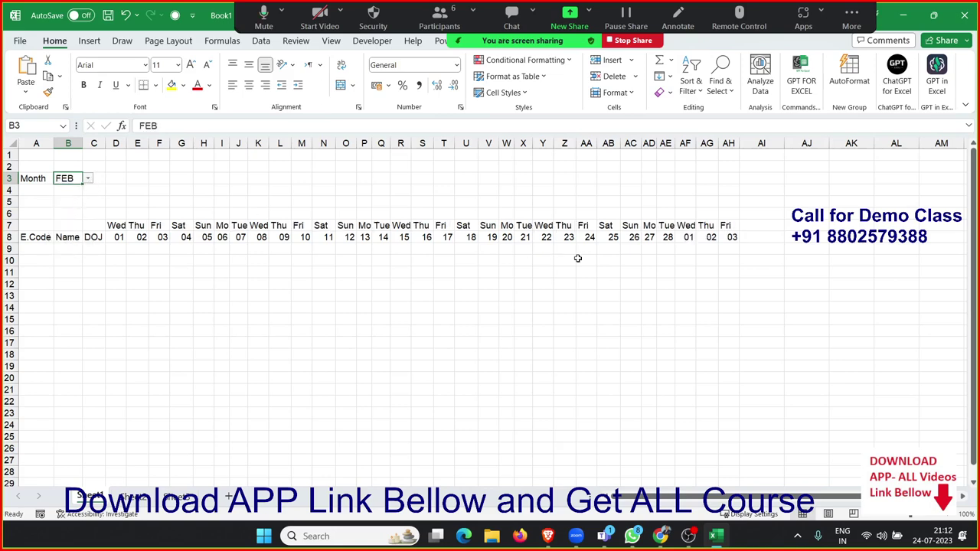
Step: Switch B3 to MAR, then APR, and check the last date cell's formula
drag(688, 238, 729, 238)
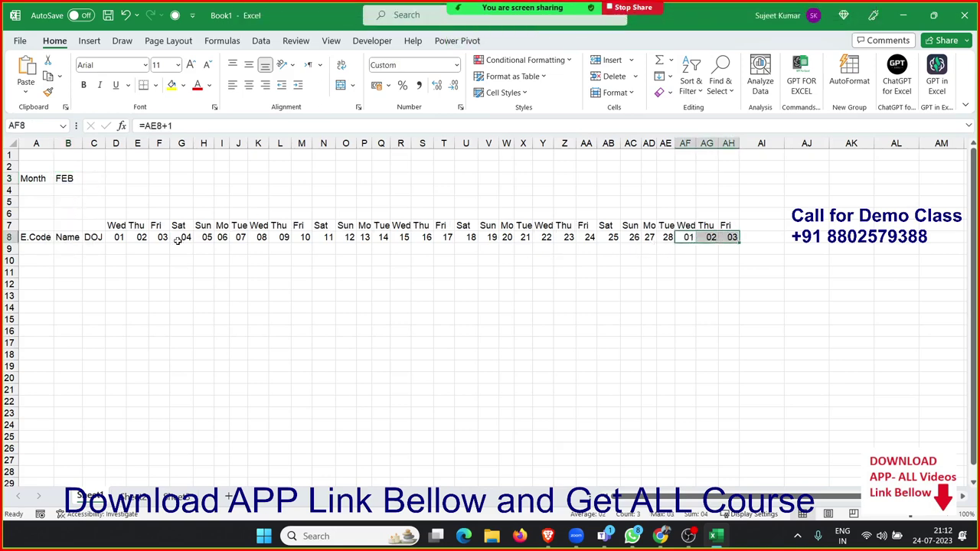
click(68, 178)
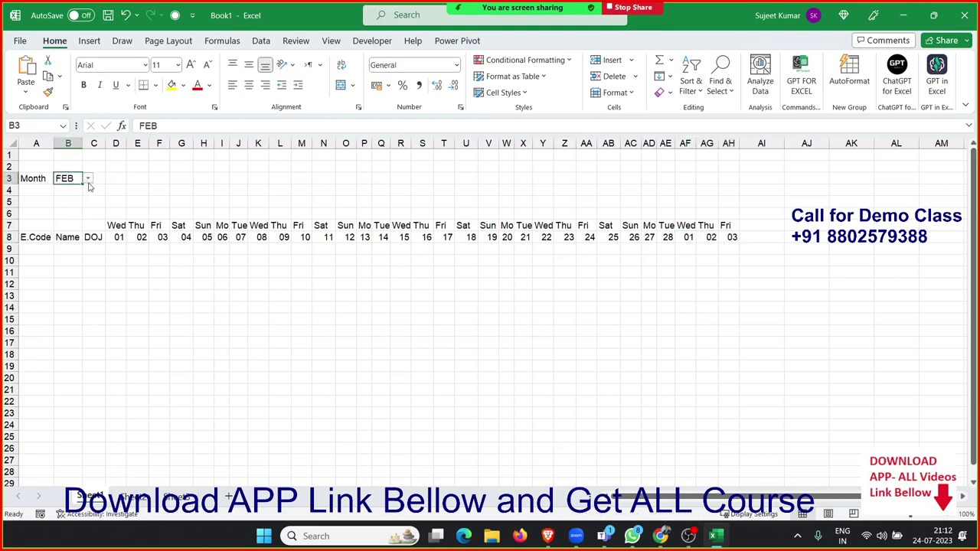
click(87, 179)
click(74, 199)
click(87, 178)
click(59, 198)
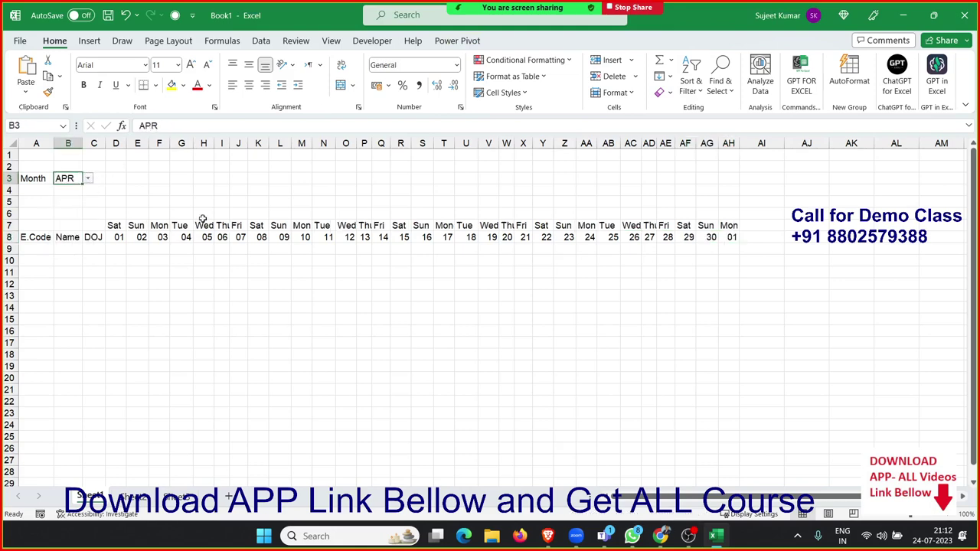
click(729, 238)
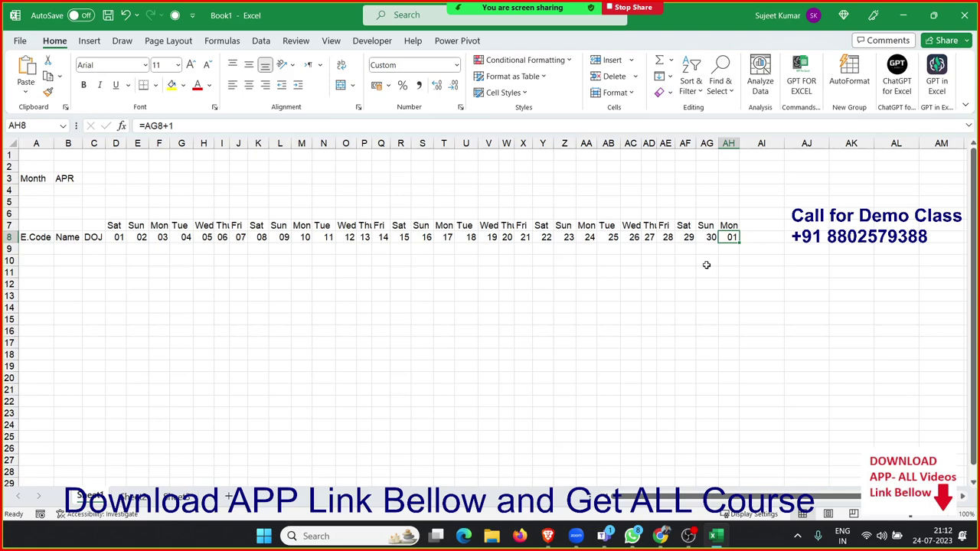
Step: On Sheet2, put today's date in C8
click(126, 496)
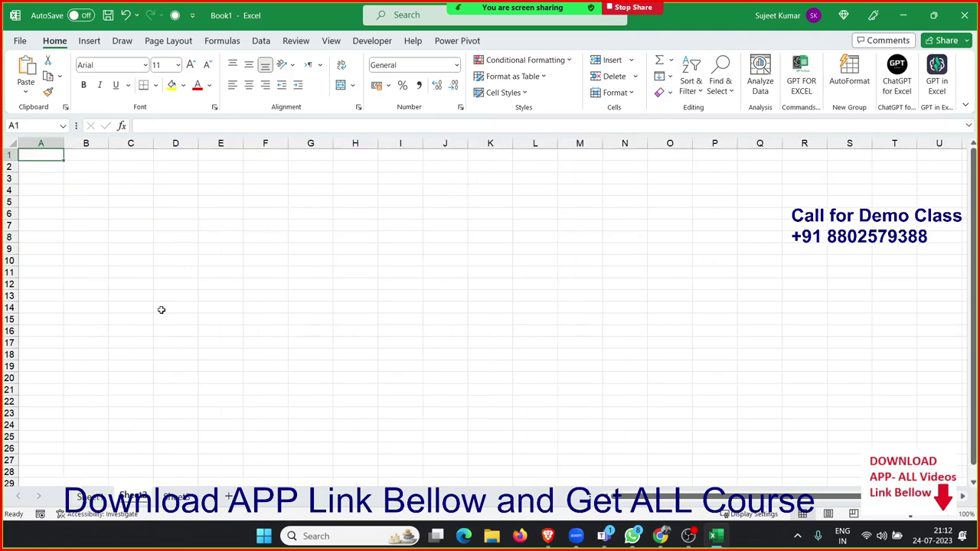
click(137, 238)
key(ctrl+semicolon)
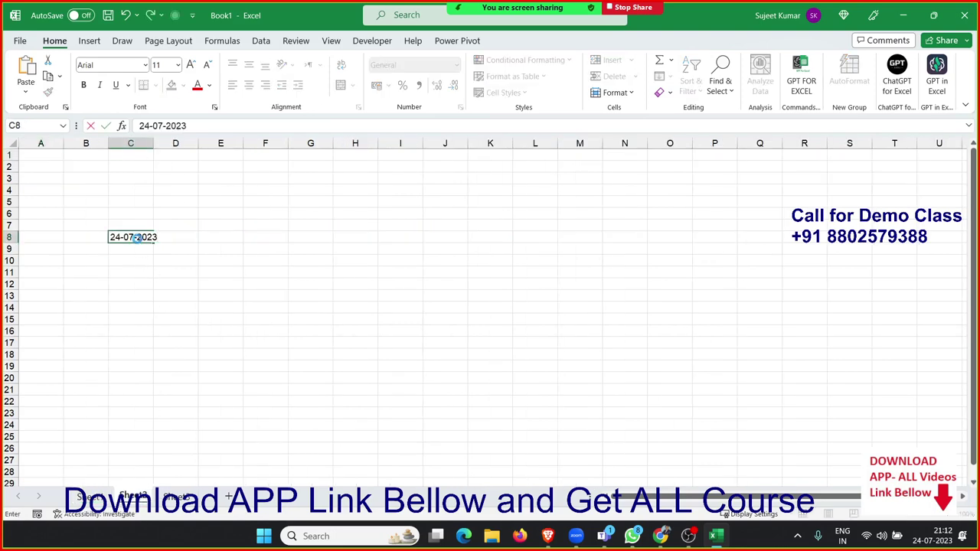
key(Tab)
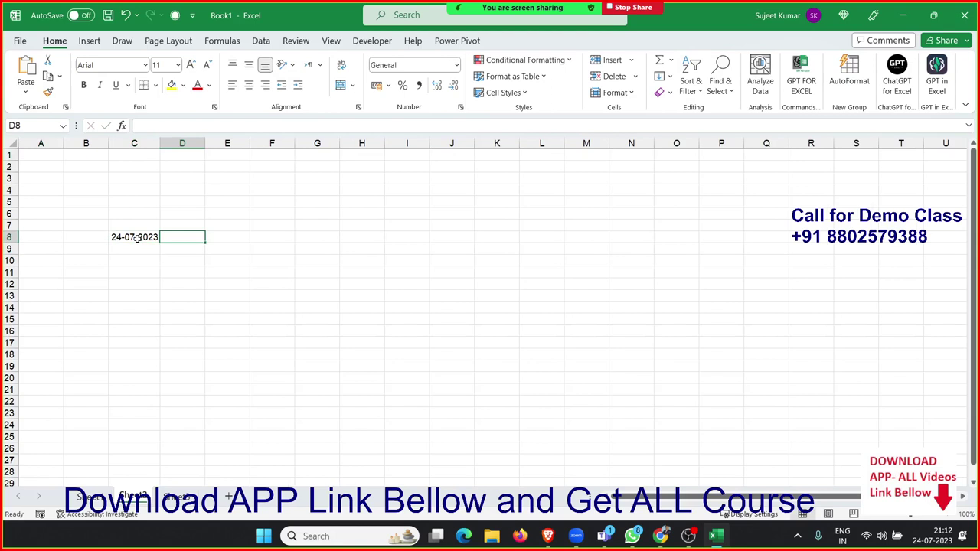
Step: Enter =EOMONTH(C8,0) in D8 and format the result as a date
text(=)
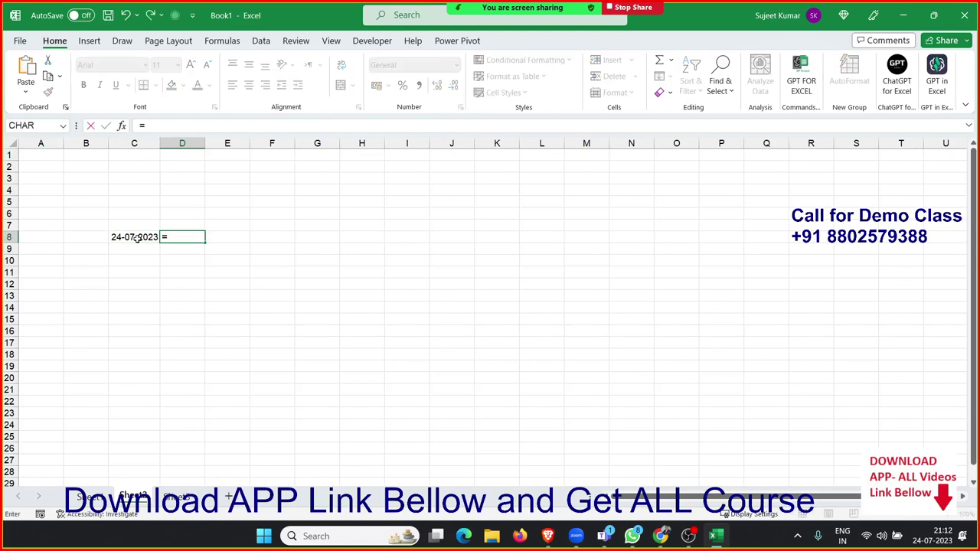
text(e)
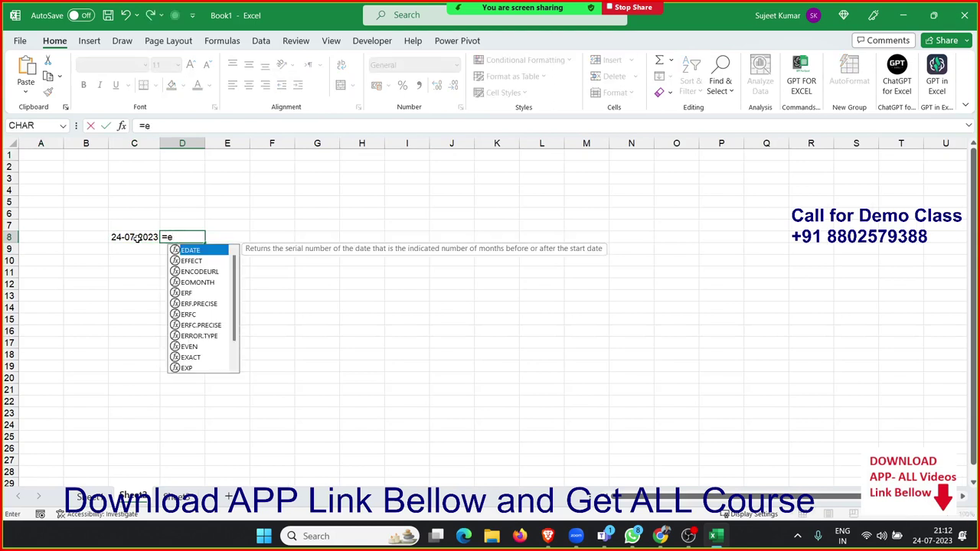
text(o)
key(Tab)
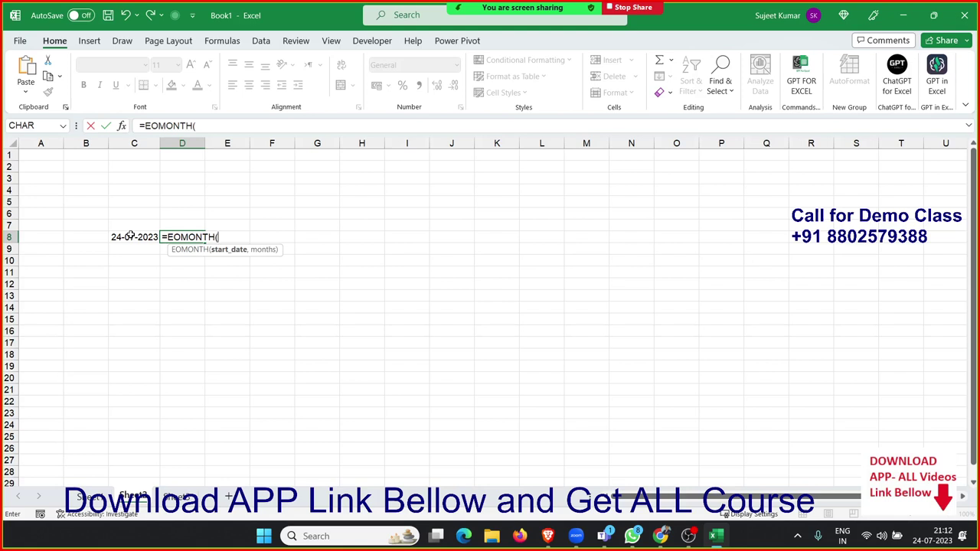
text(,)
key(BackSpace)
click(124, 236)
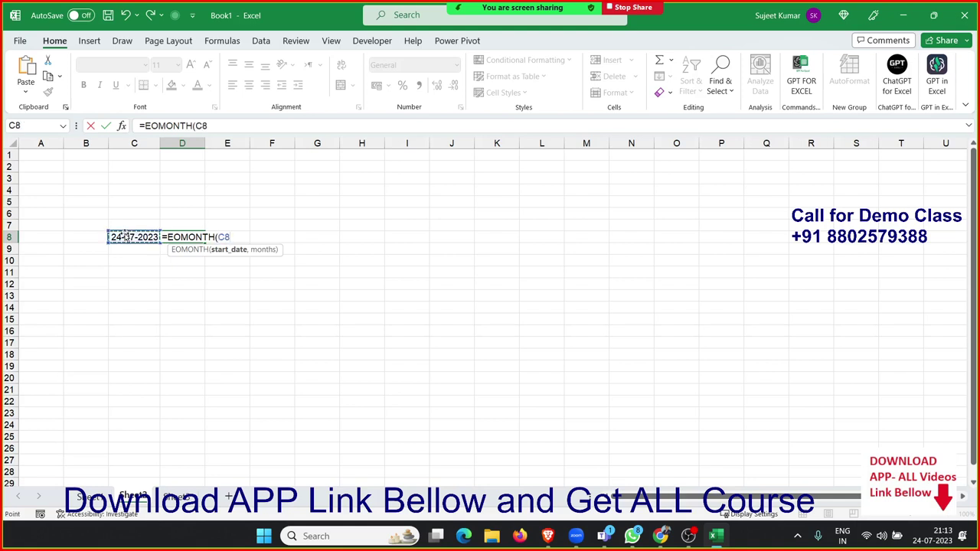
text(,")
text(DD)
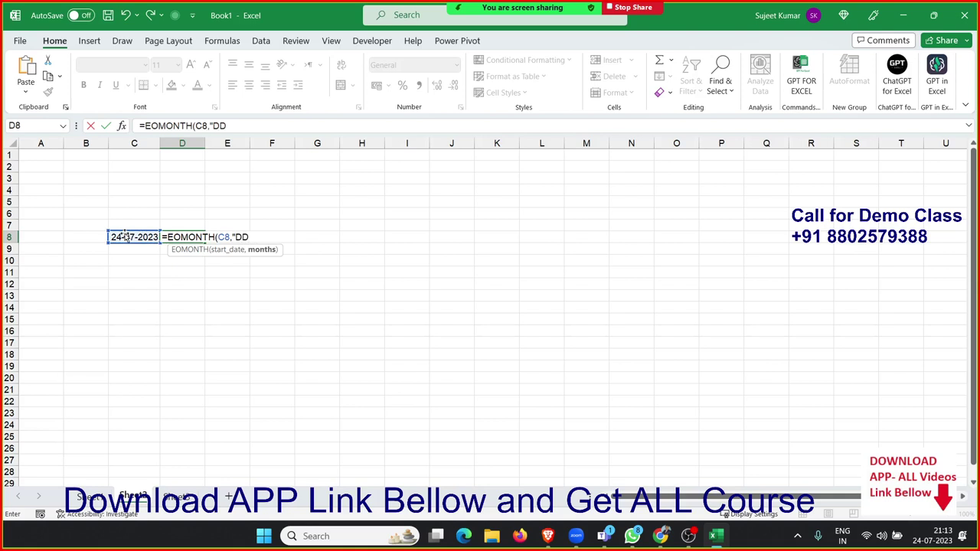
key(BackSpace)
key(BackSpace)
key(BackSpace)
text(0)
key(Return)
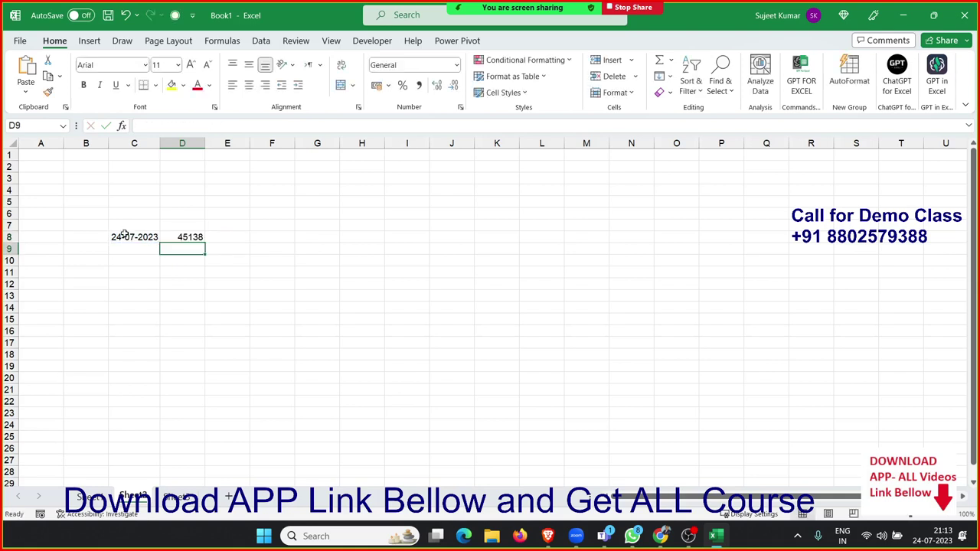
key(Up)
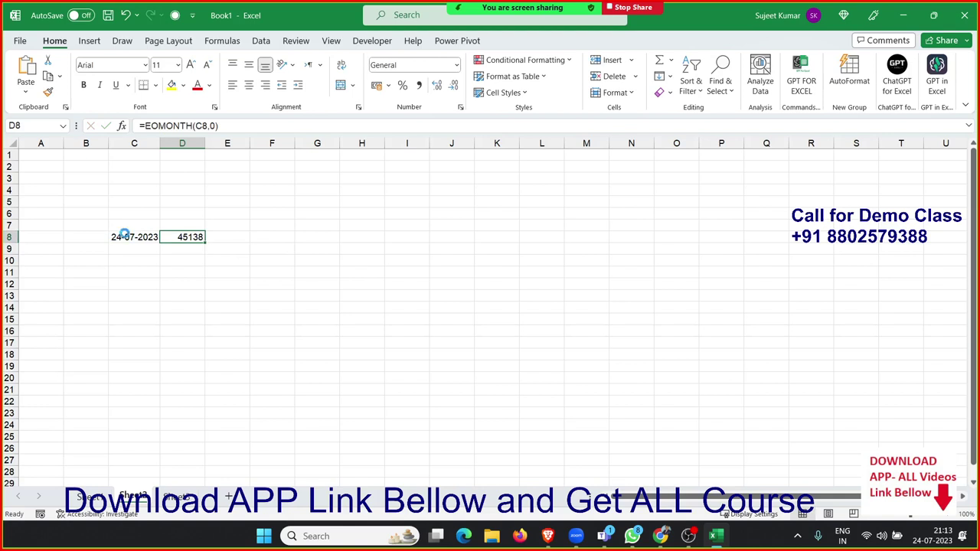
key(ctrl+shift+3)
Step: Test with 01-01-2023 and 1/2/2023 in C8, autofit column D, and return to Sheet1
click(126, 241)
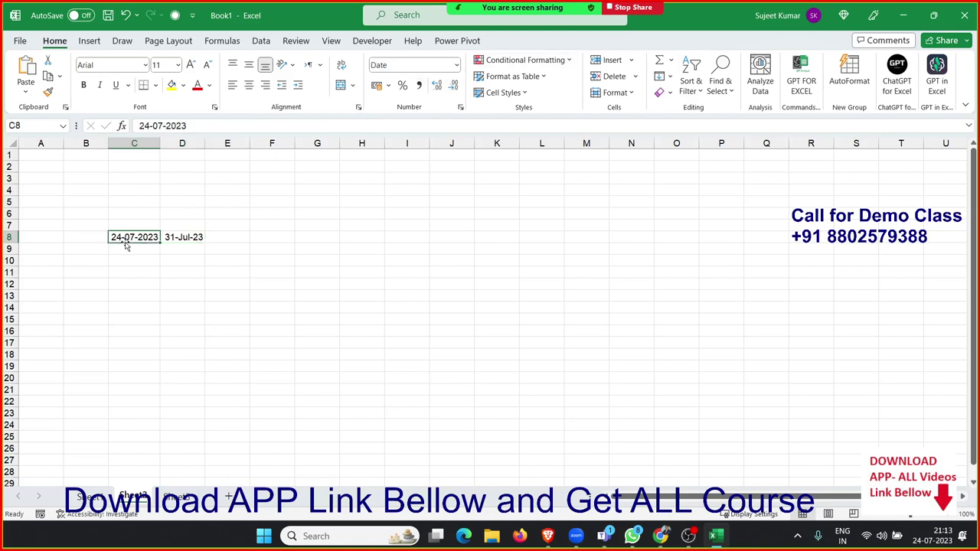
text(01-01-2023)
key(Return)
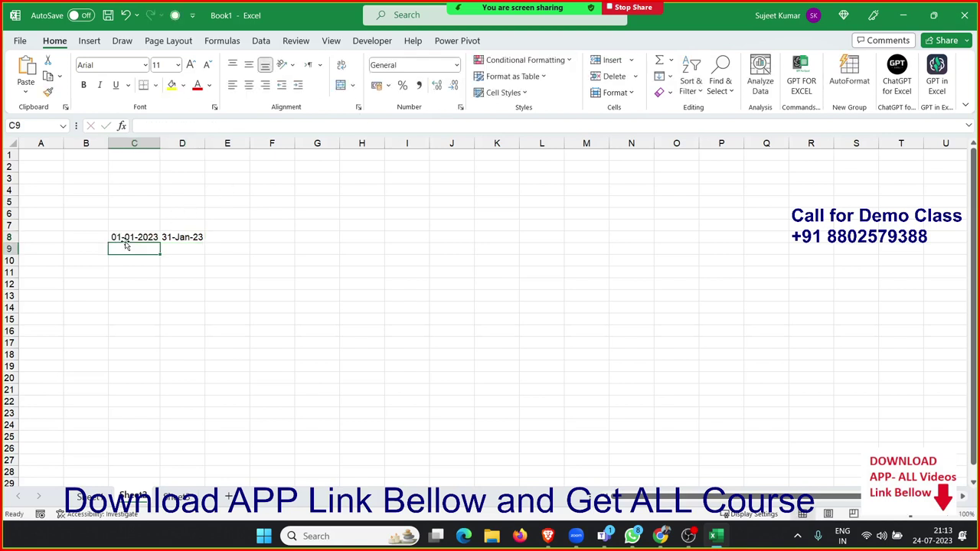
click(125, 241)
text(1/2/2023)
key(Return)
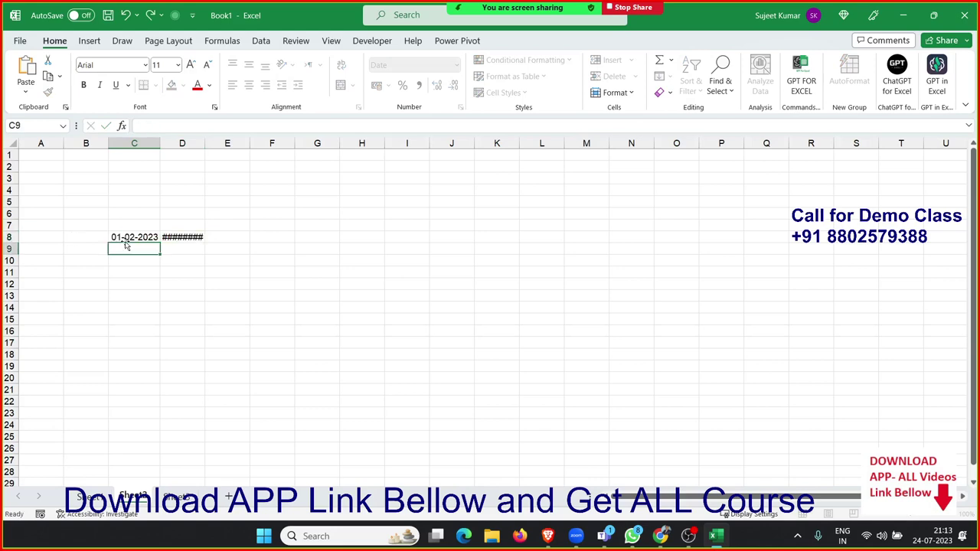
double_click(207, 141)
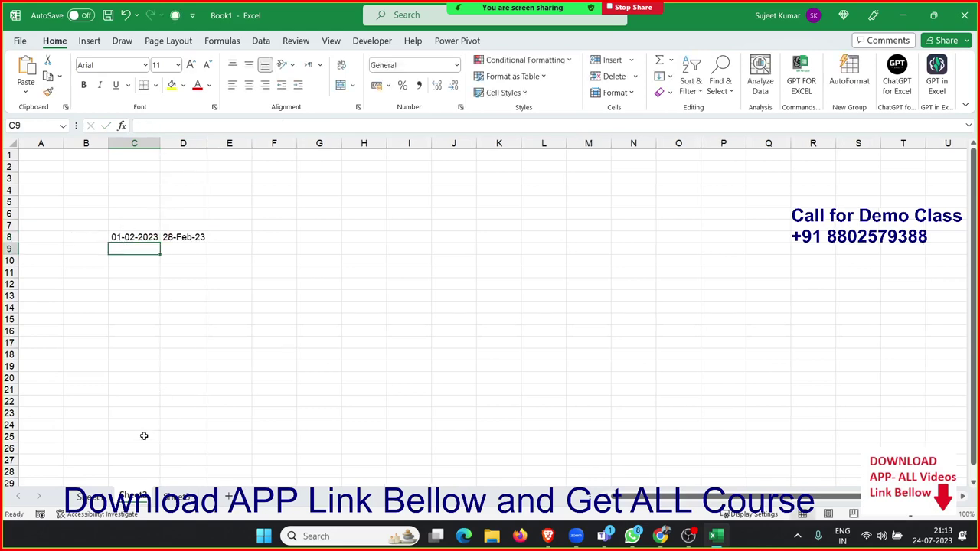
click(80, 497)
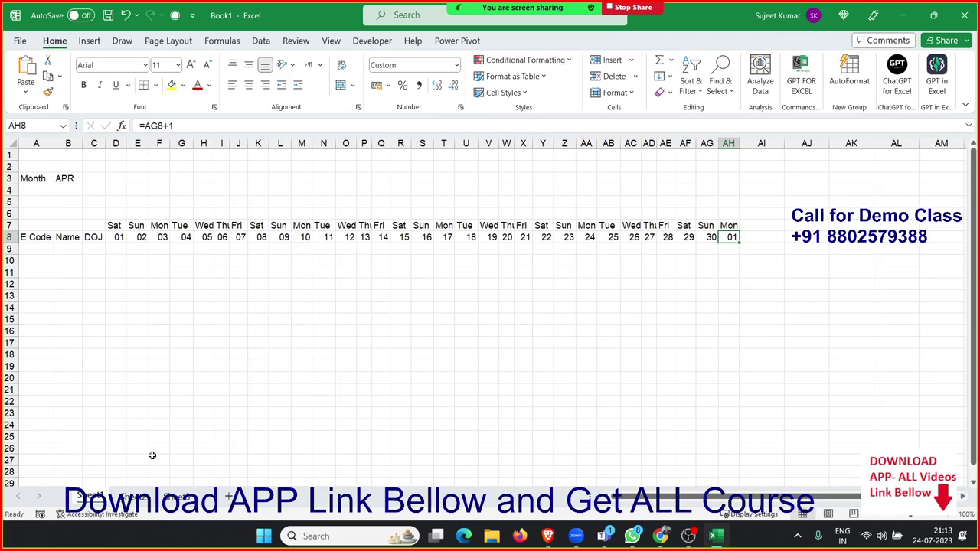
Step: Start rewriting AF8 as an IF test against EOMONTH(N8,0)
click(669, 238)
click(681, 237)
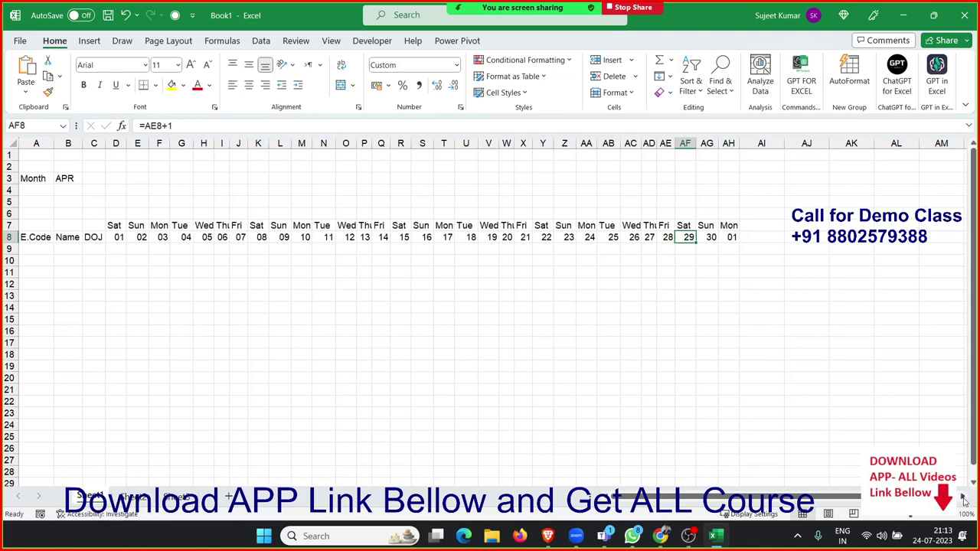
drag(963, 498, 963, 498)
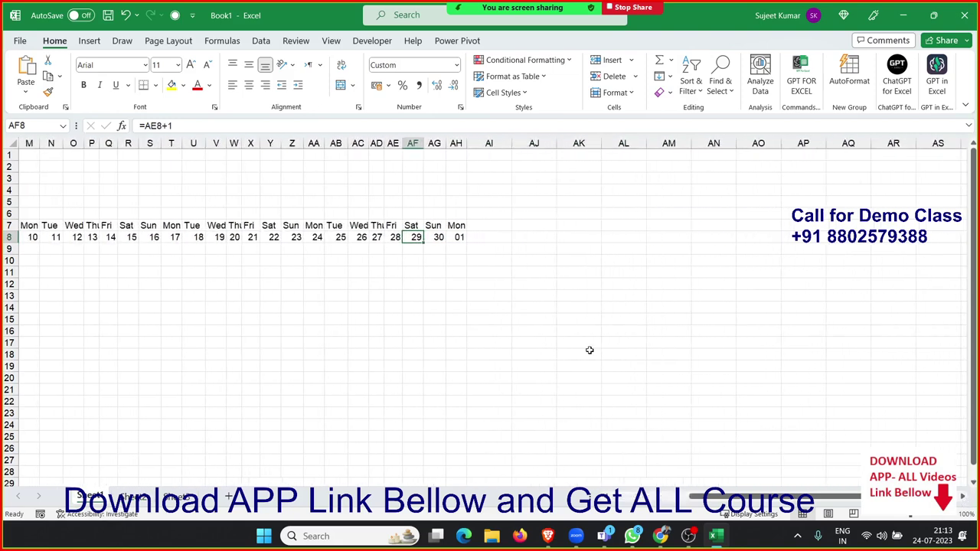
double_click(415, 238)
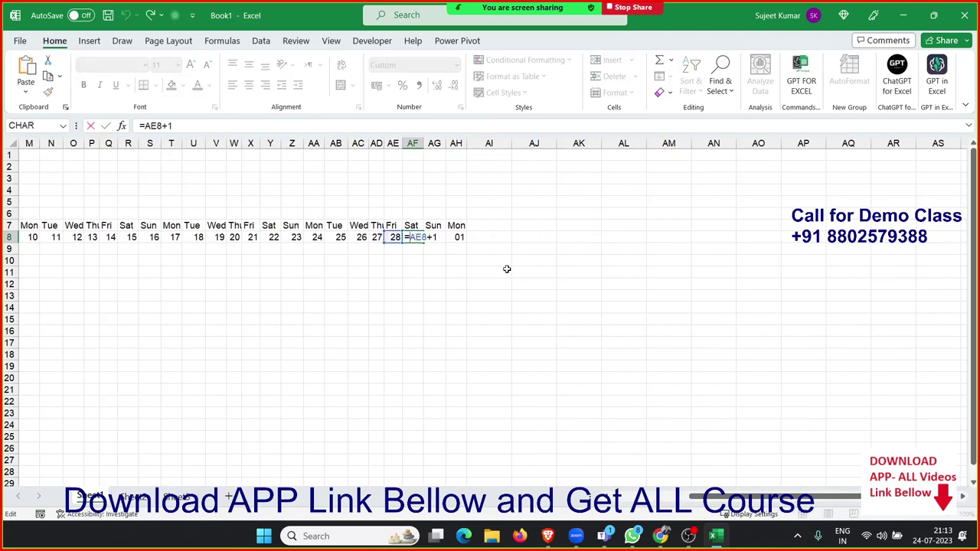
text(I)
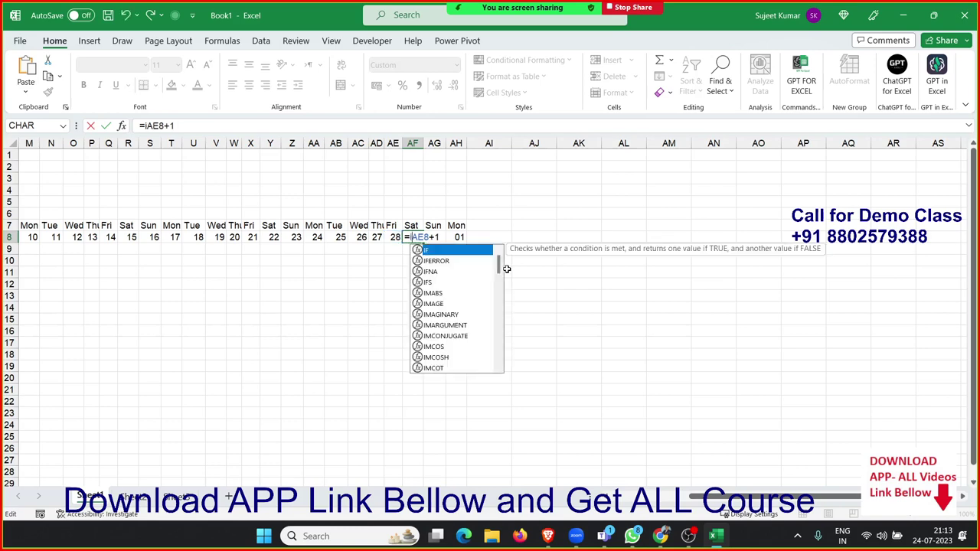
text(F()
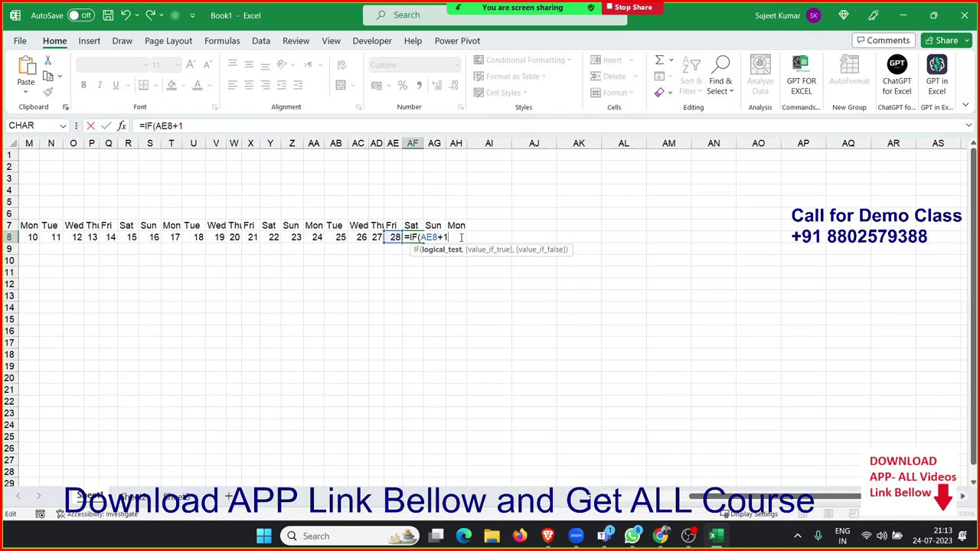
text(>eo)
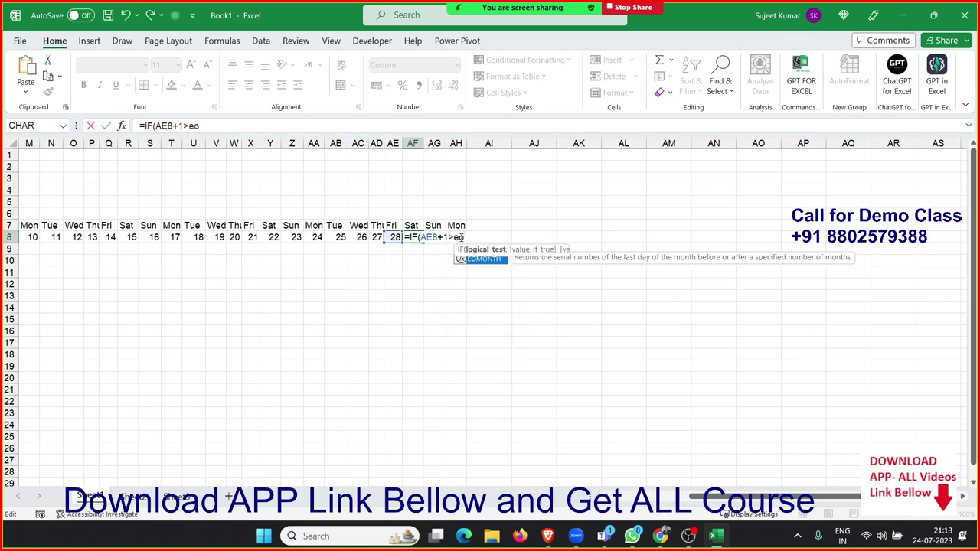
key(Tab)
click(55, 237)
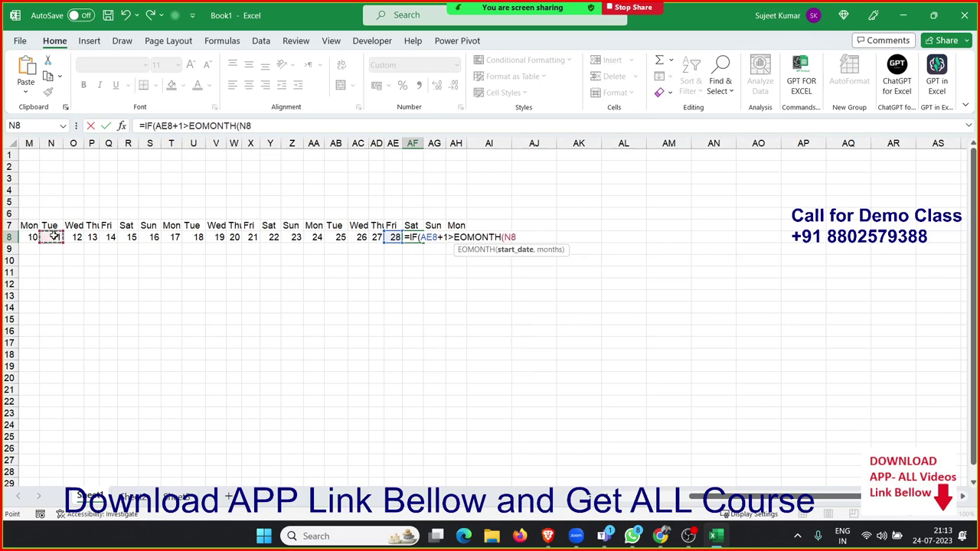
text(,0)
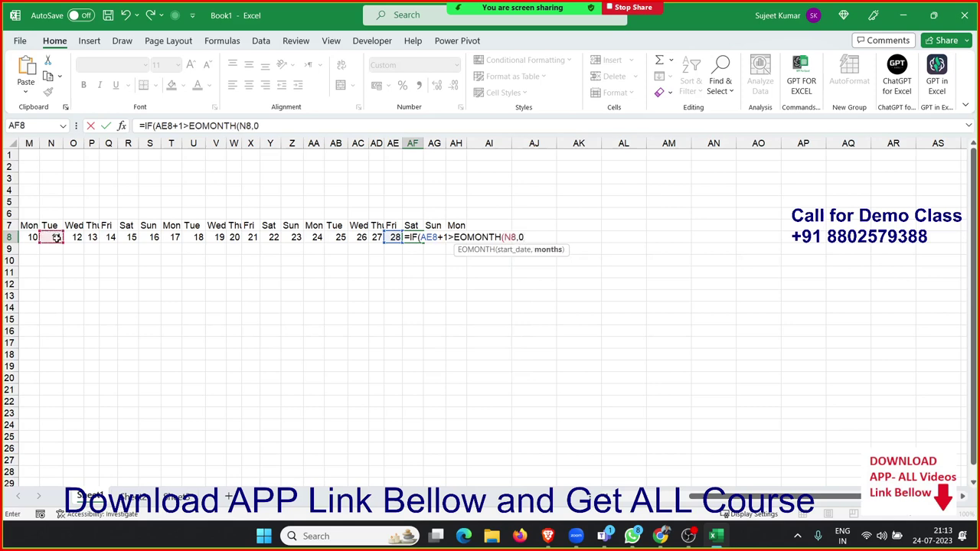
text())
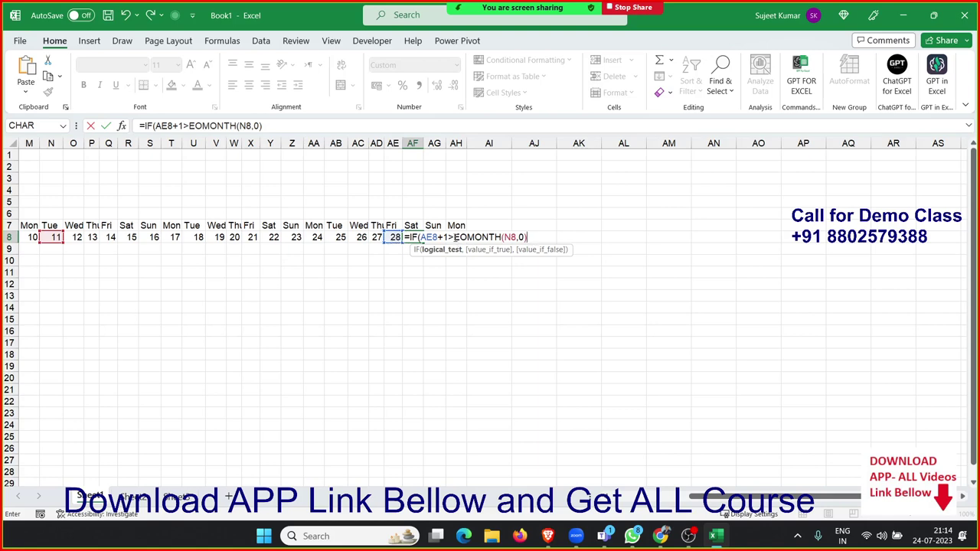
drag(454, 238, 550, 238)
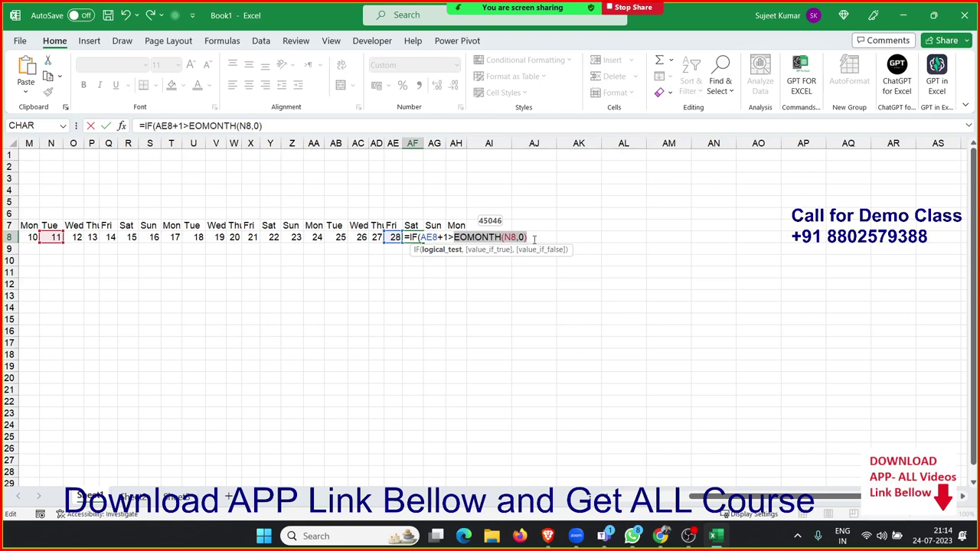
click(534, 238)
Step: Complete AF8 as =IF(AE8+1>EOMONTH(N8,0),"",AE8+1) and fill it to AH8
text(,)
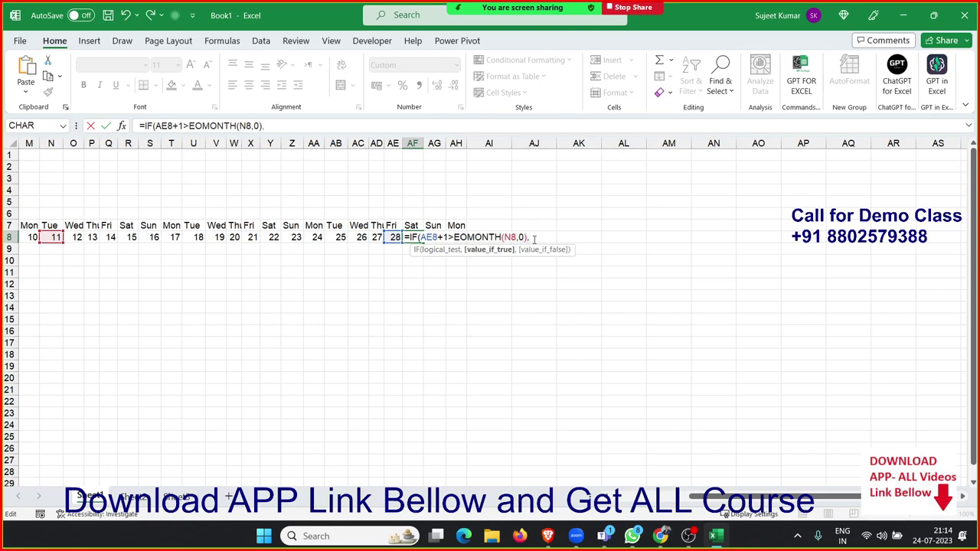
text("",)
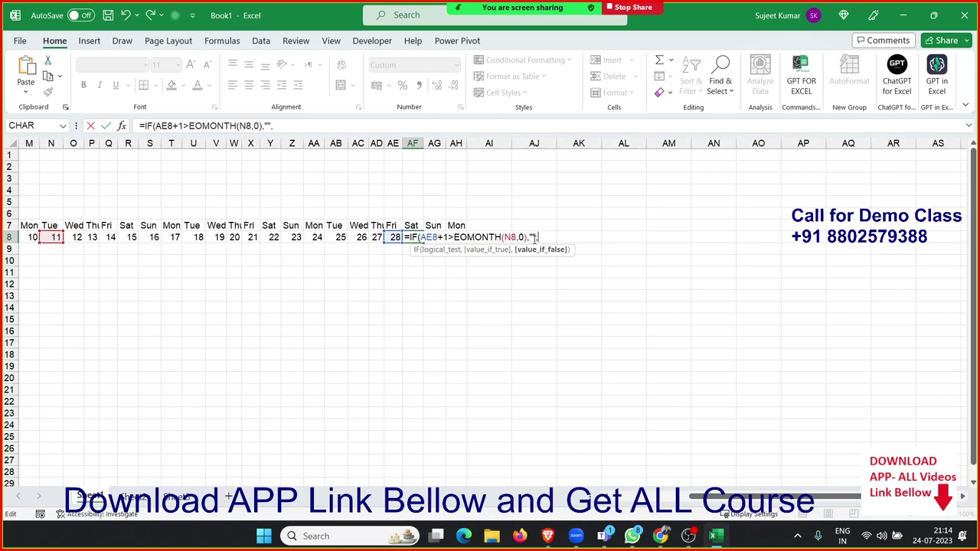
click(391, 238)
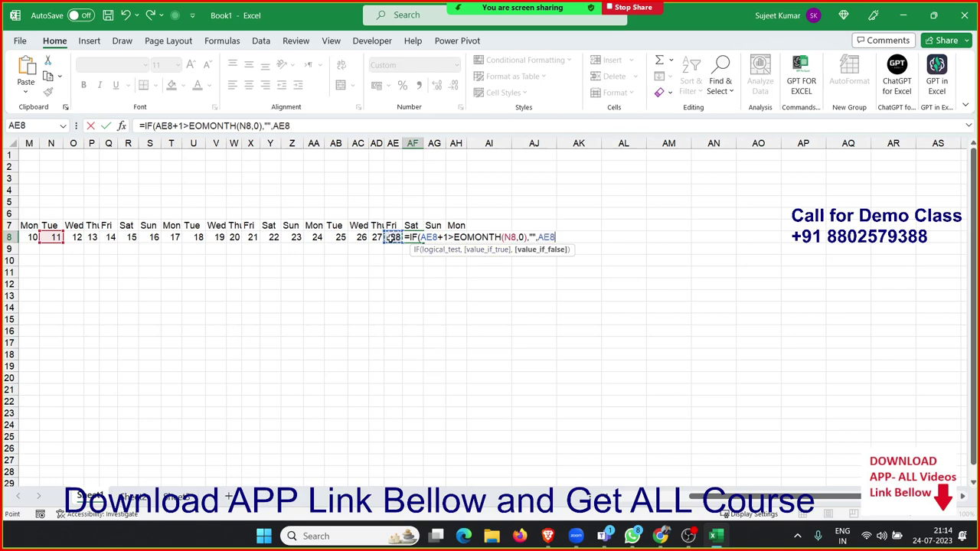
text(+1)
text())
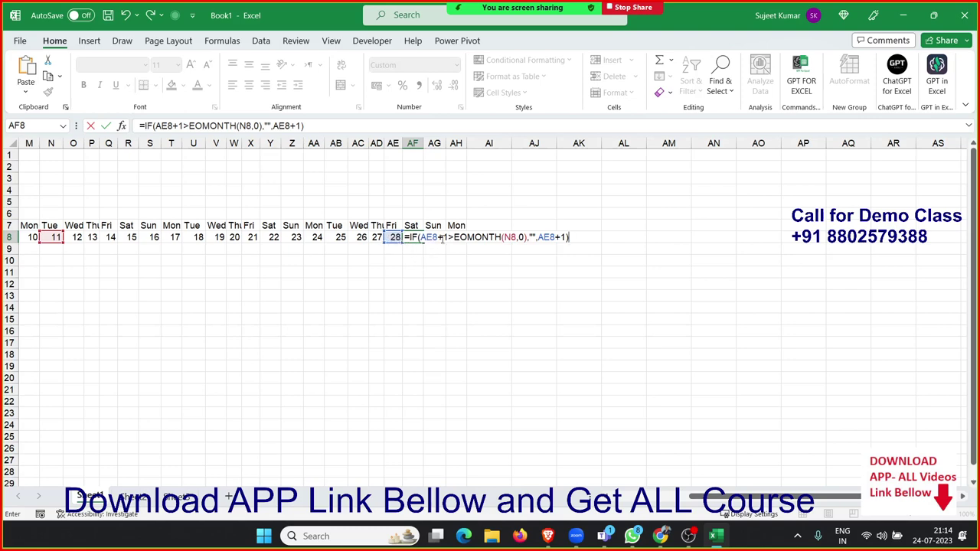
mouse_move(449, 237)
mouse_down()
mouse_move(421, 238)
mouse_move(527, 238)
mouse_up()
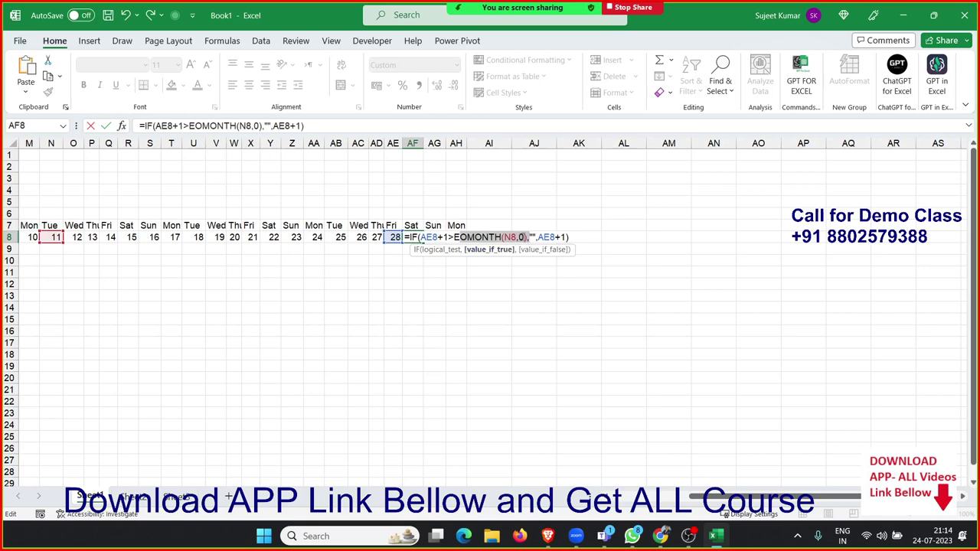
click(529, 238)
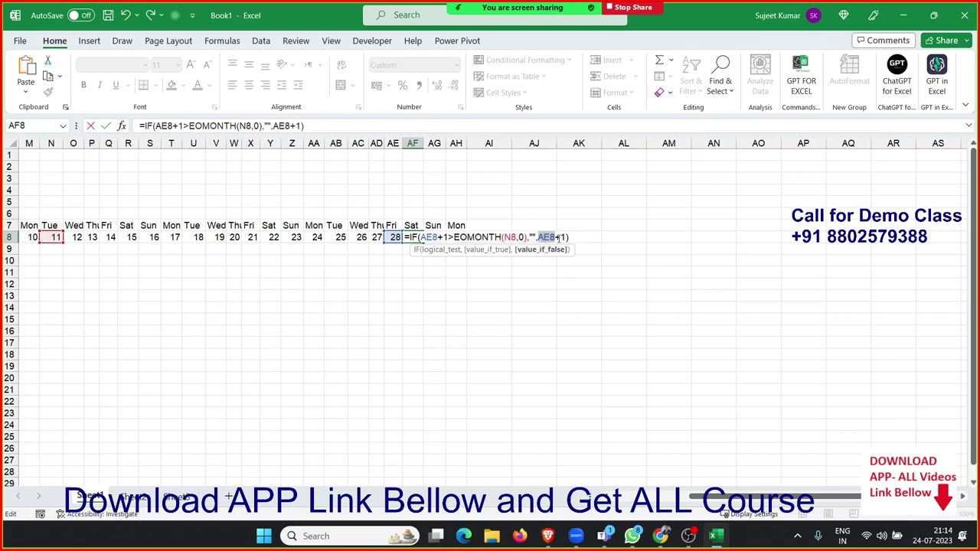
key(ctrl+Return)
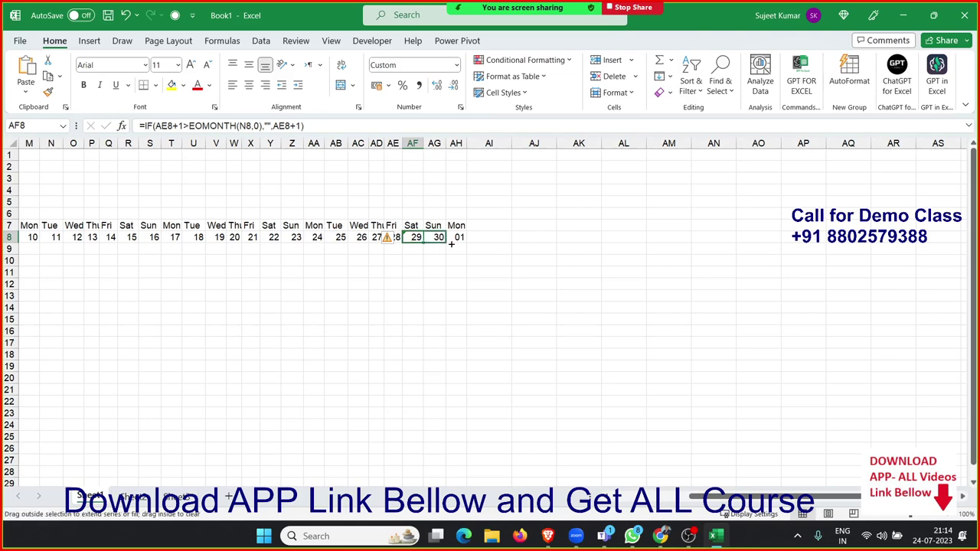
drag(424, 243, 466, 243)
click(415, 237)
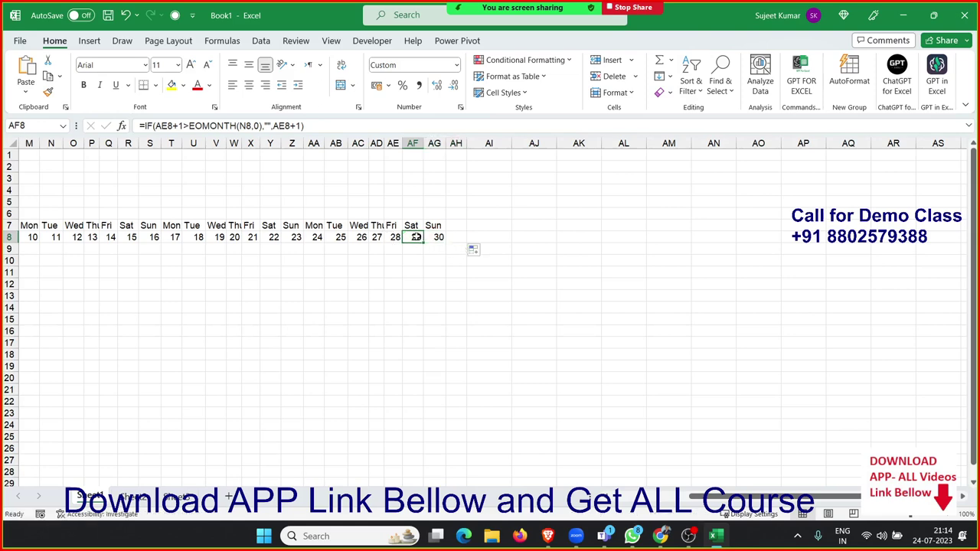
Step: Wrap AF8's formula in IFERROR(...,"") and select AF8:AH8
double_click(416, 237)
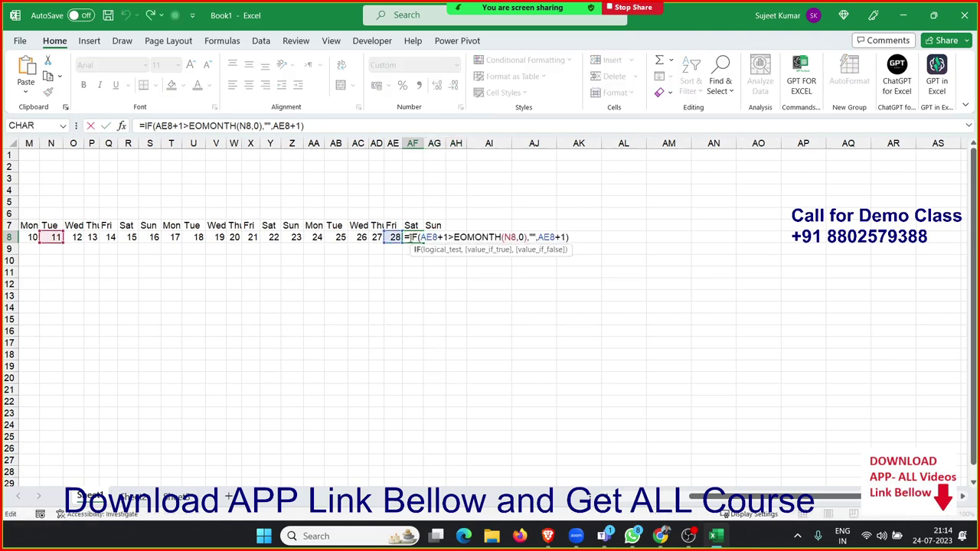
text(IF)
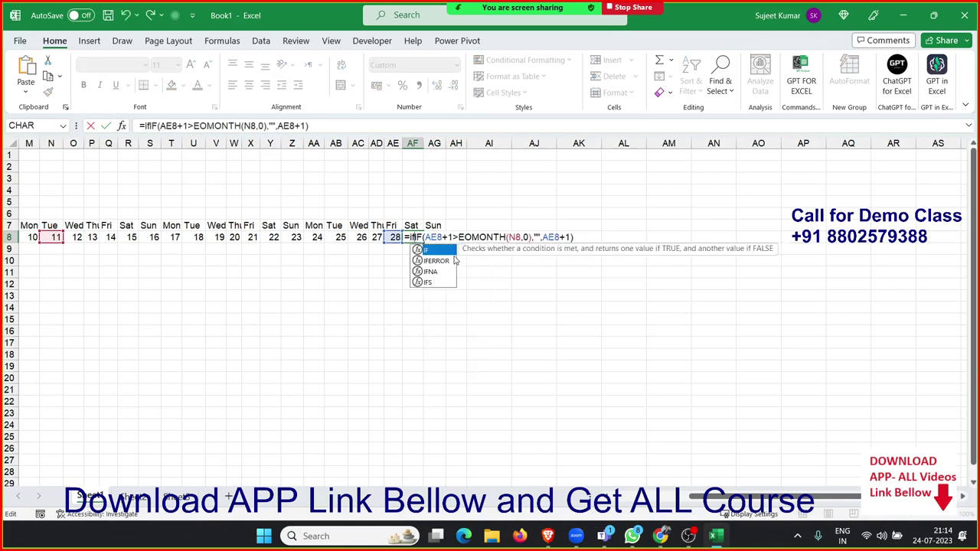
key(Down)
key(Tab)
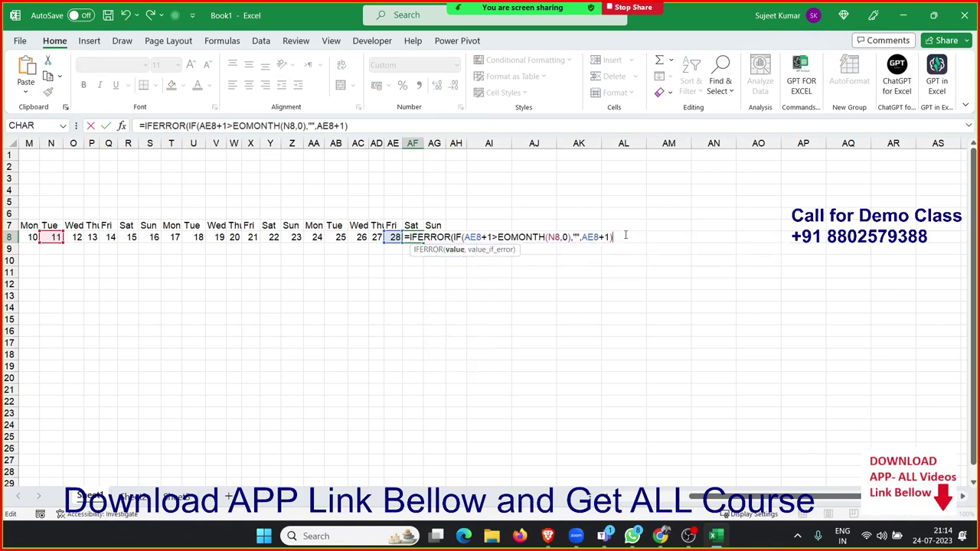
text(,)
text("))
key(Return)
key(Up)
key(shift+Right)
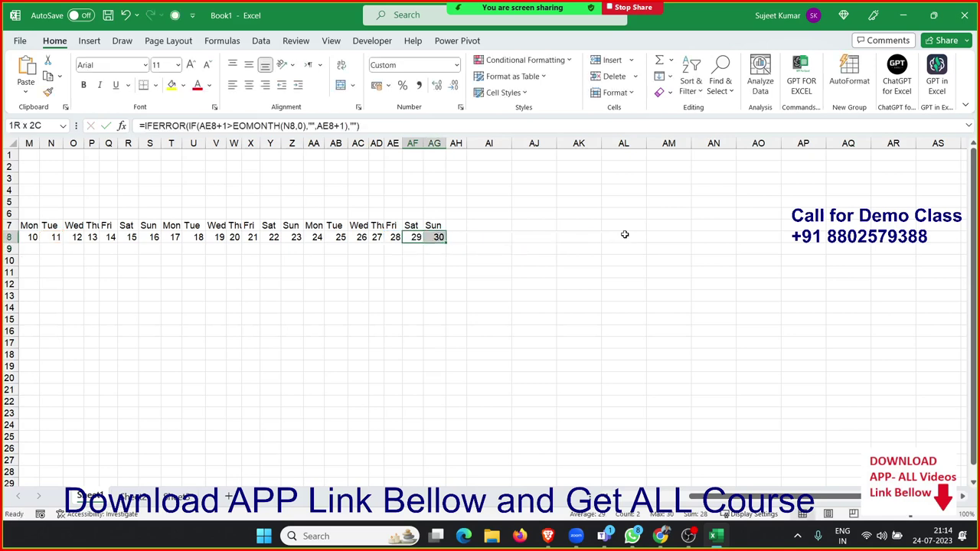
key(shift+Right)
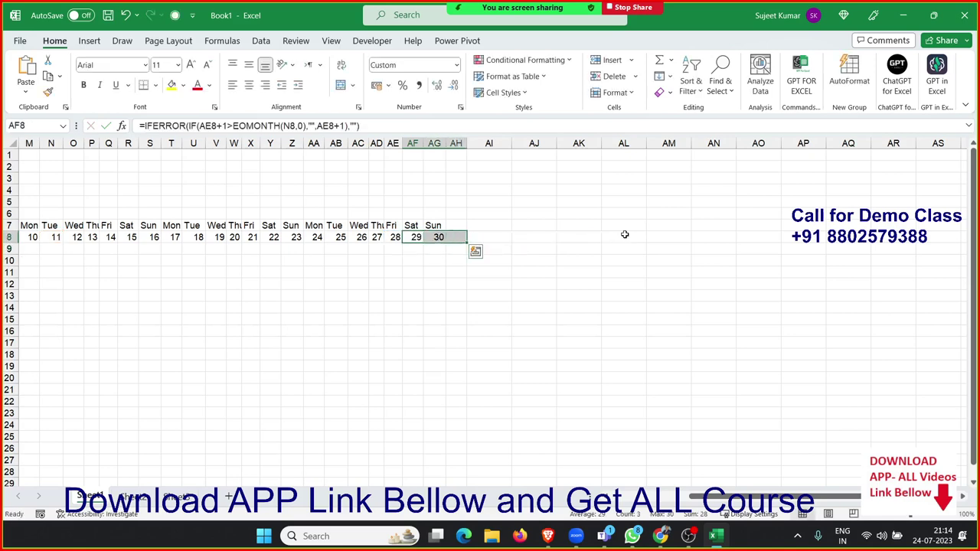
key(Home)
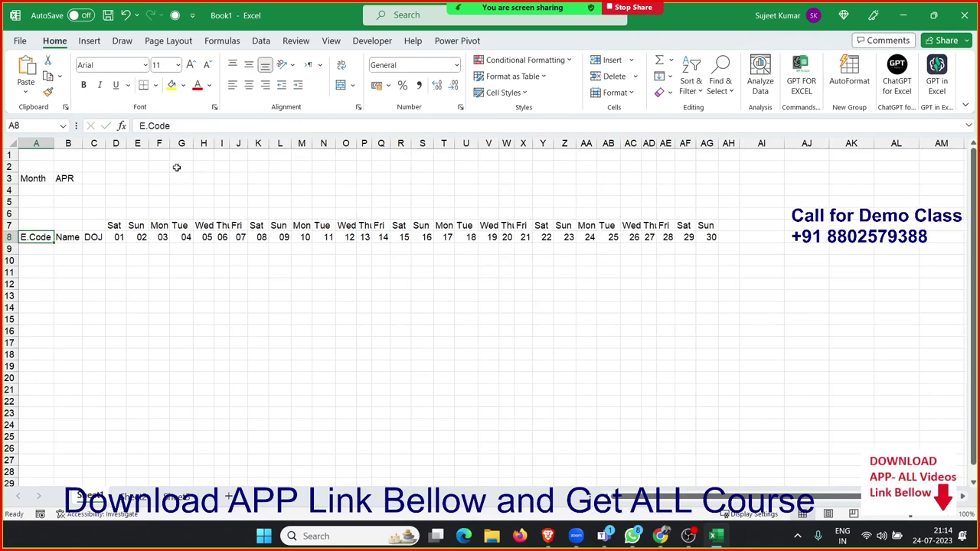
Step: Switch the month in B3 to MAY, then to FEB
click(71, 181)
click(88, 179)
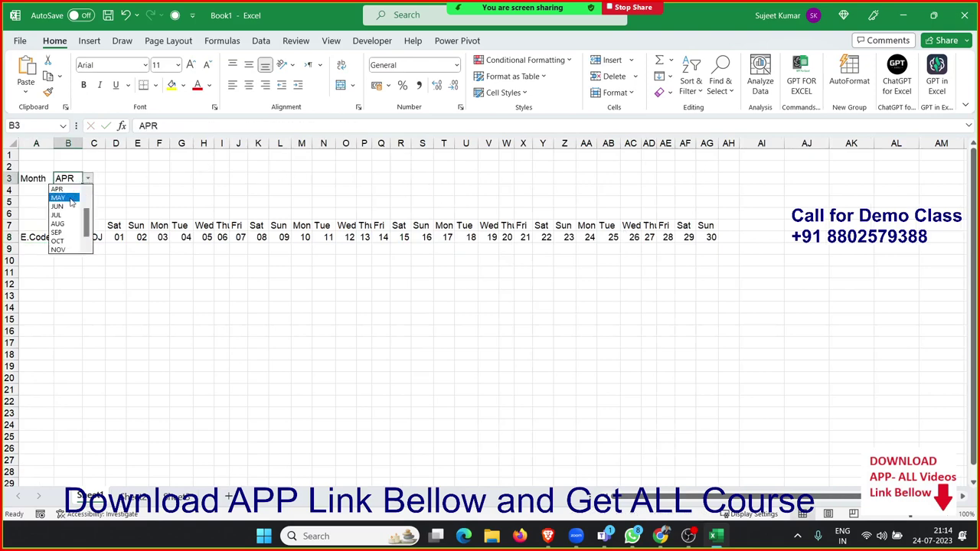
click(70, 199)
click(88, 179)
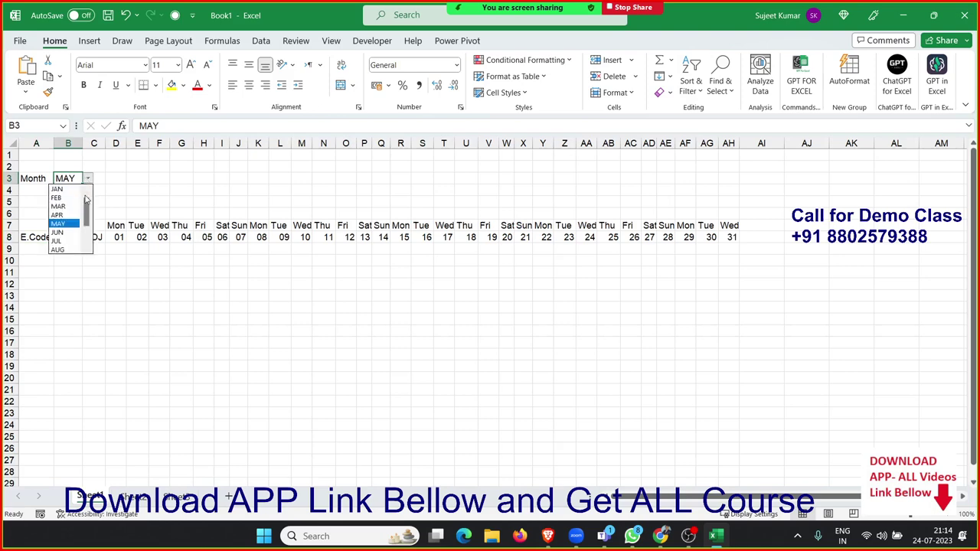
click(69, 198)
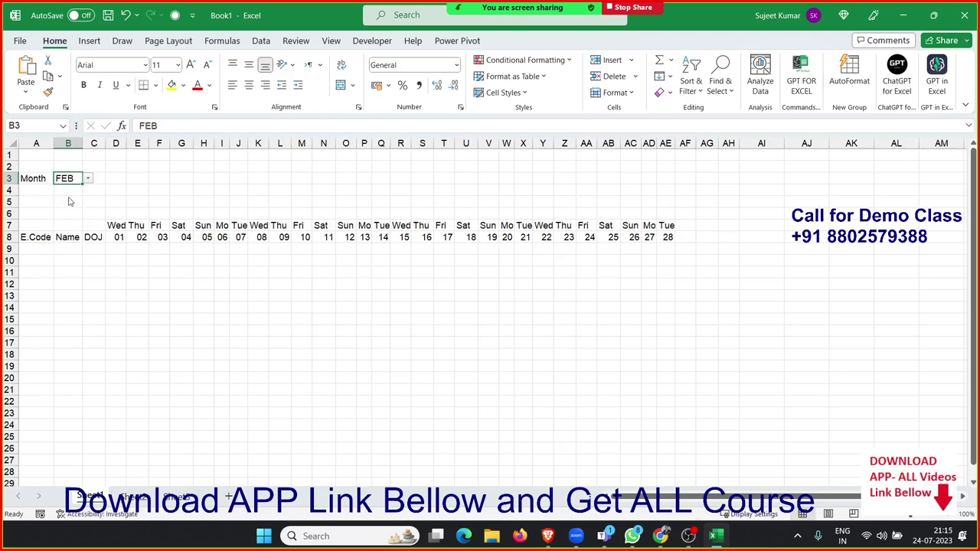
Step: Check the formulas in AF8, AG8 and AH8 and the empty AI8 for February
click(690, 238)
click(707, 237)
click(728, 237)
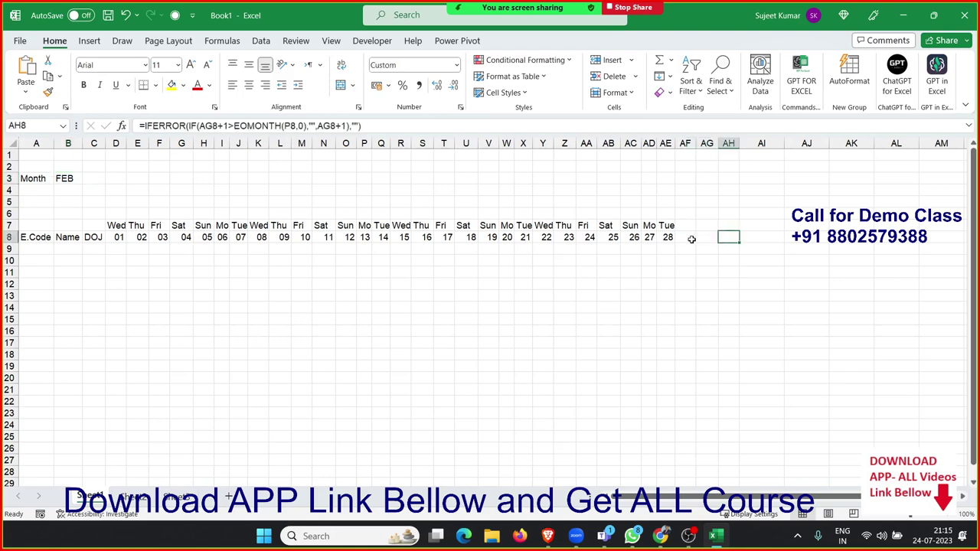
click(691, 239)
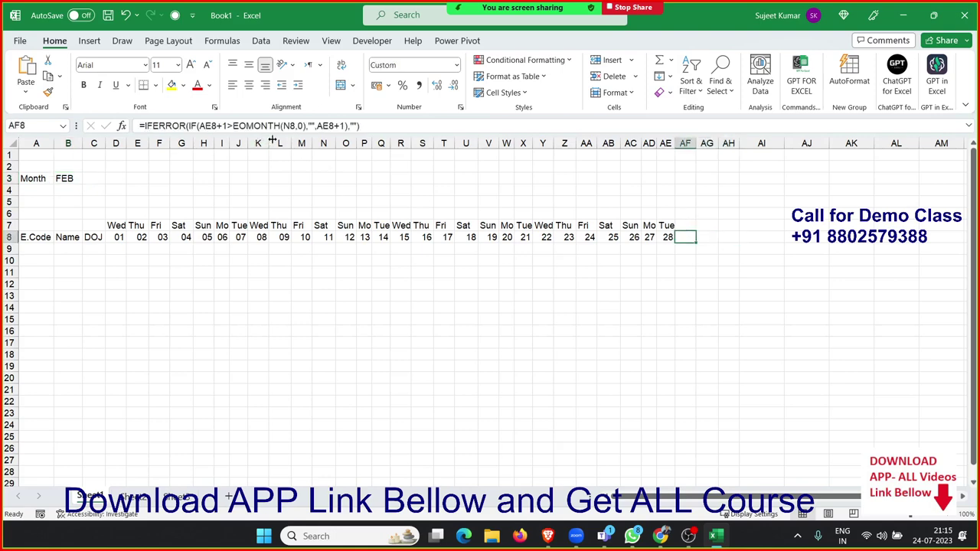
click(715, 237)
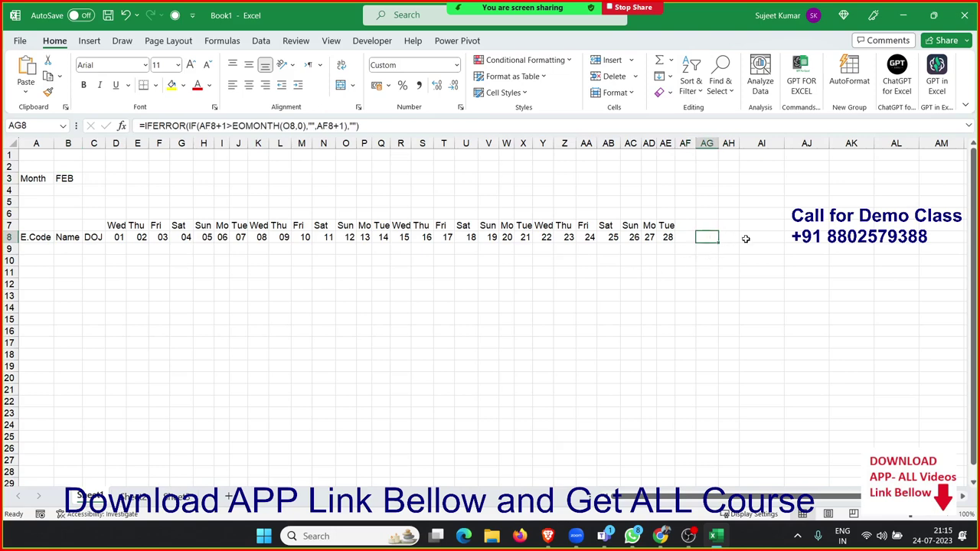
click(745, 239)
double_click(688, 237)
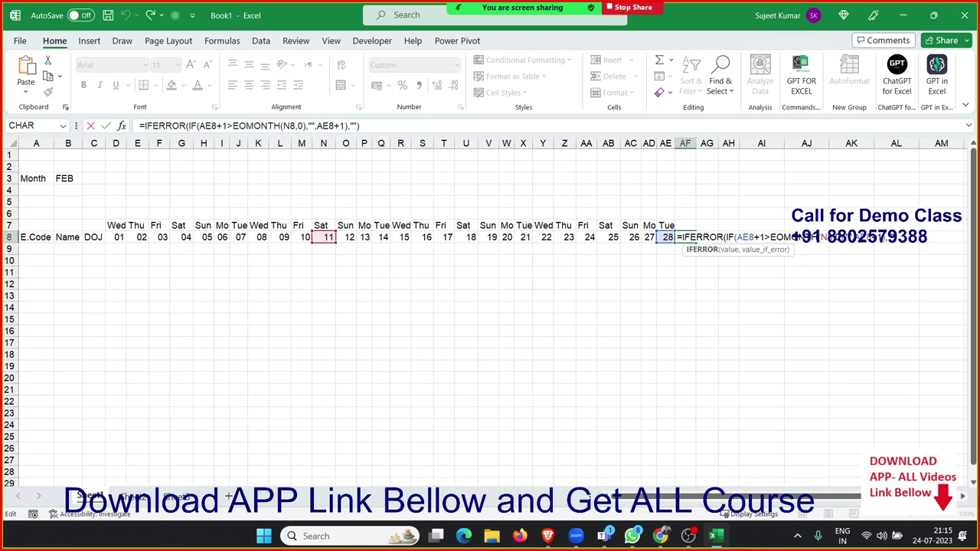
key(alt+Tab)
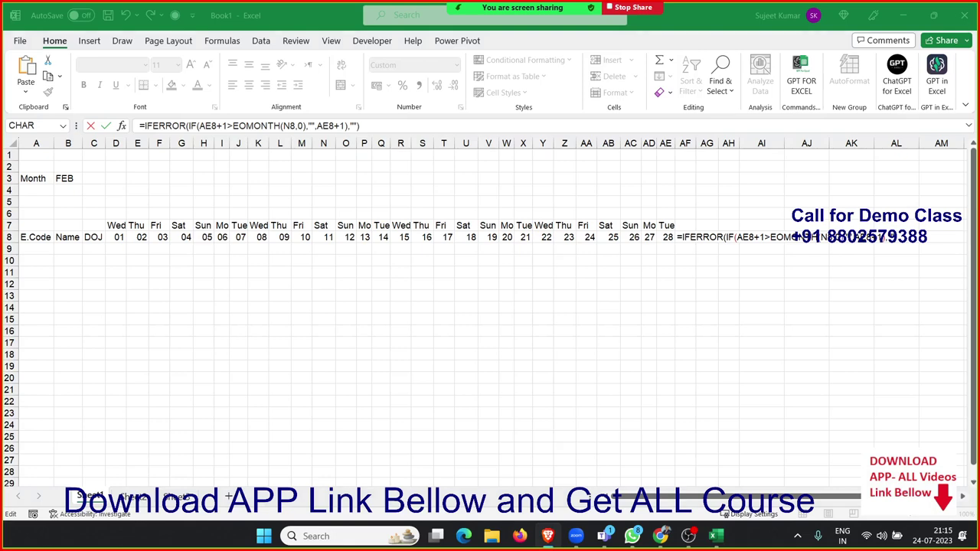
mouse_move(433, 22)
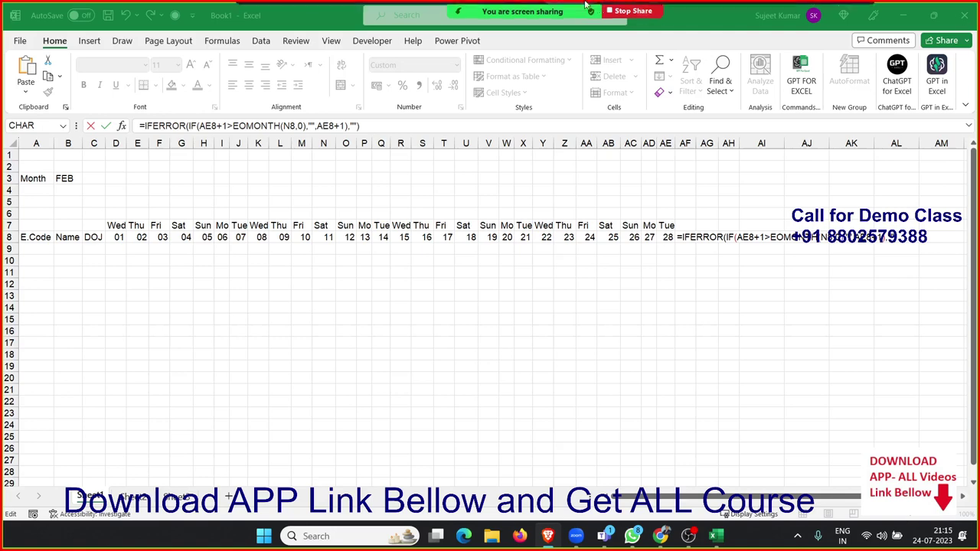
click(443, 25)
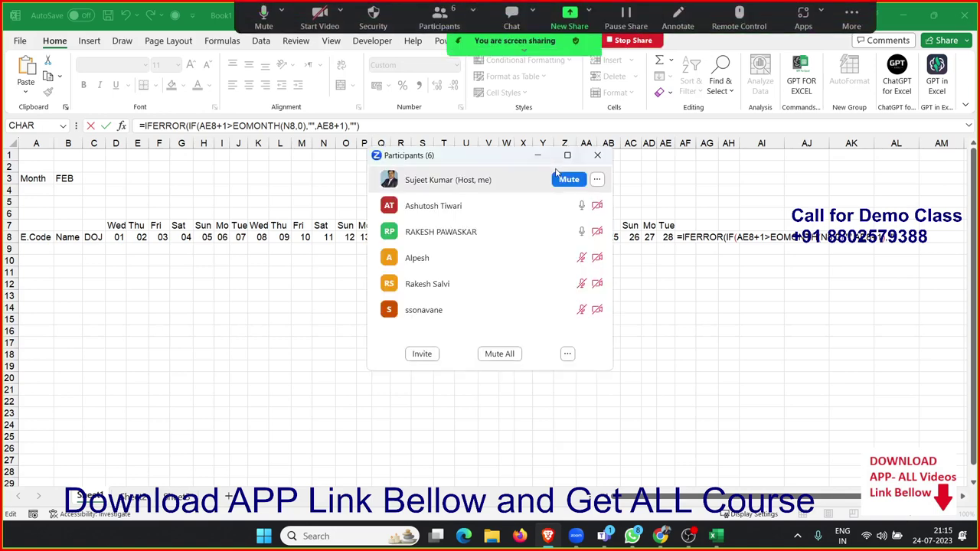
click(596, 156)
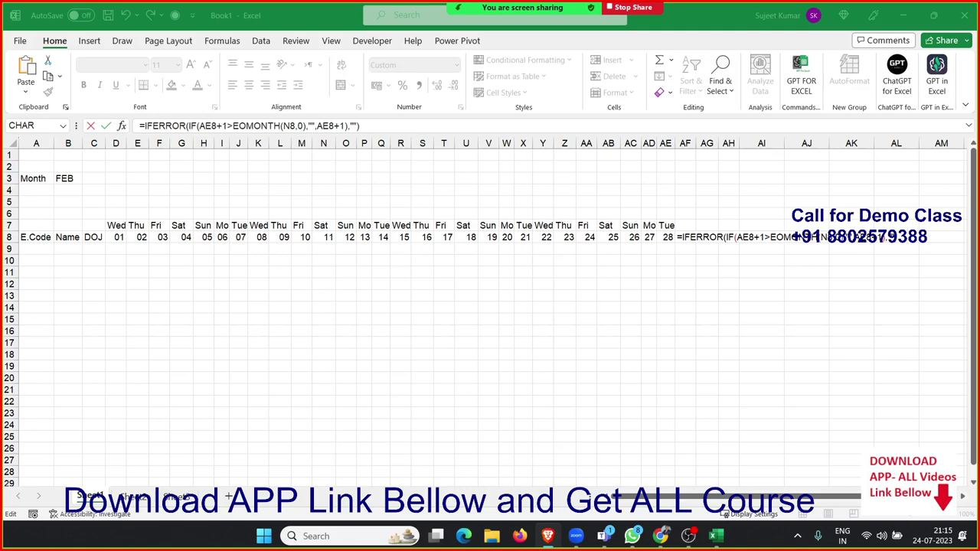
Step: Change AF8's month-end reference from N8 to the absolute $D$8
click(687, 236)
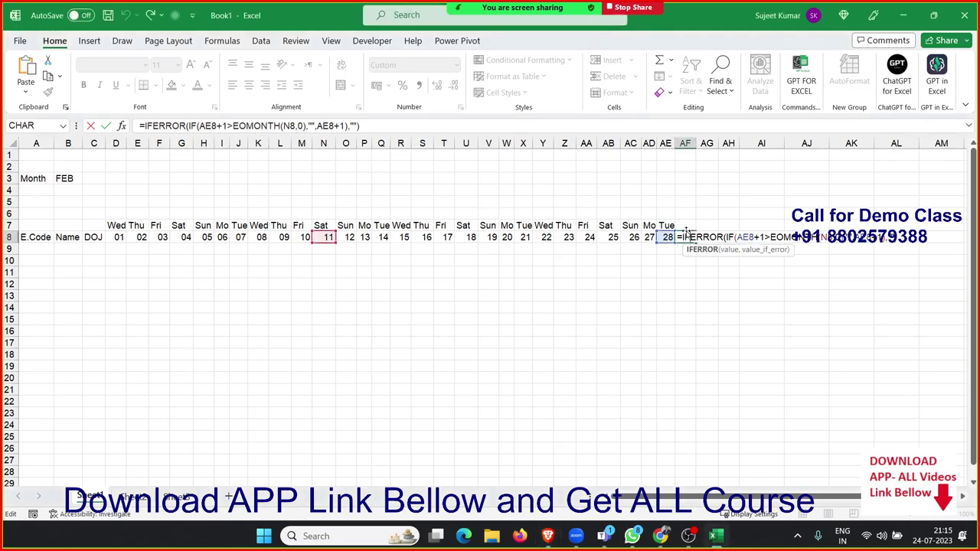
key(Escape)
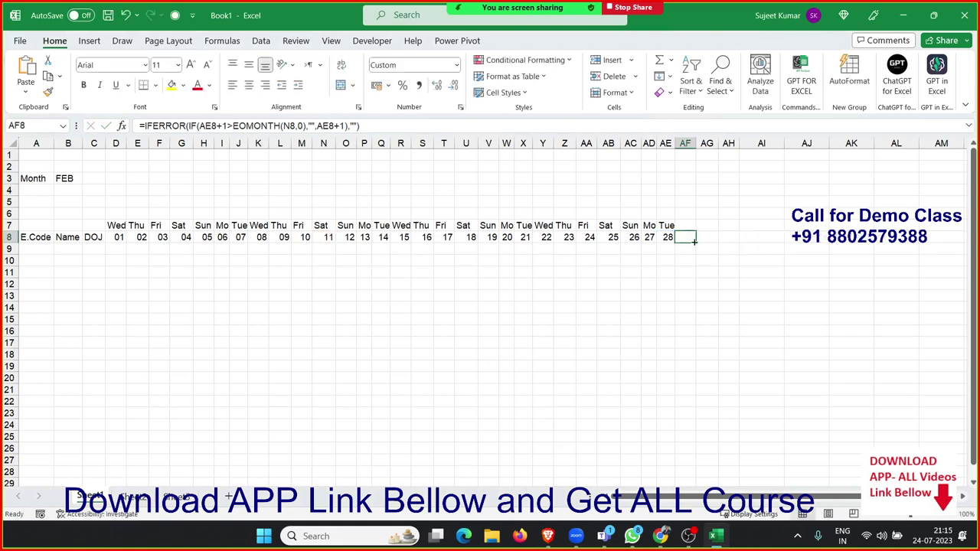
drag(695, 243, 127, 244)
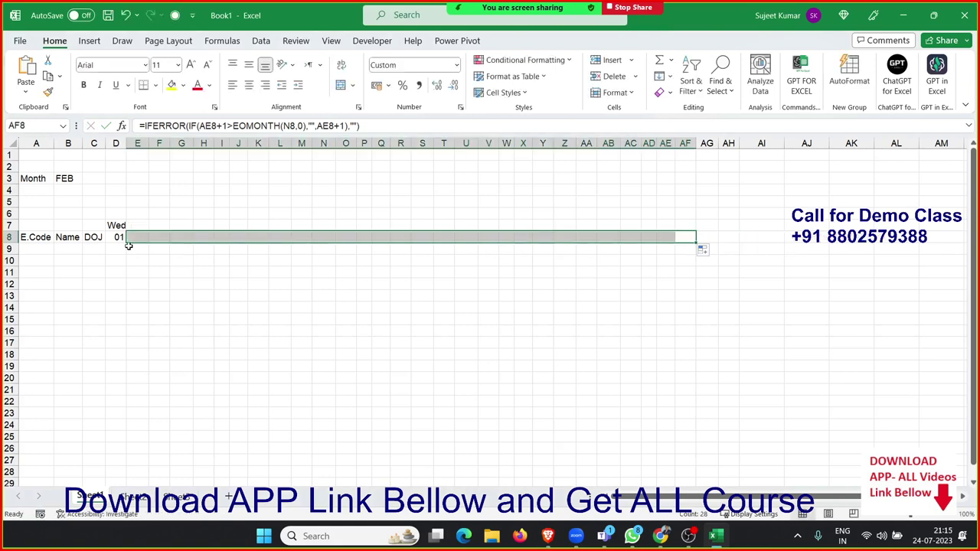
key(ctrl+z)
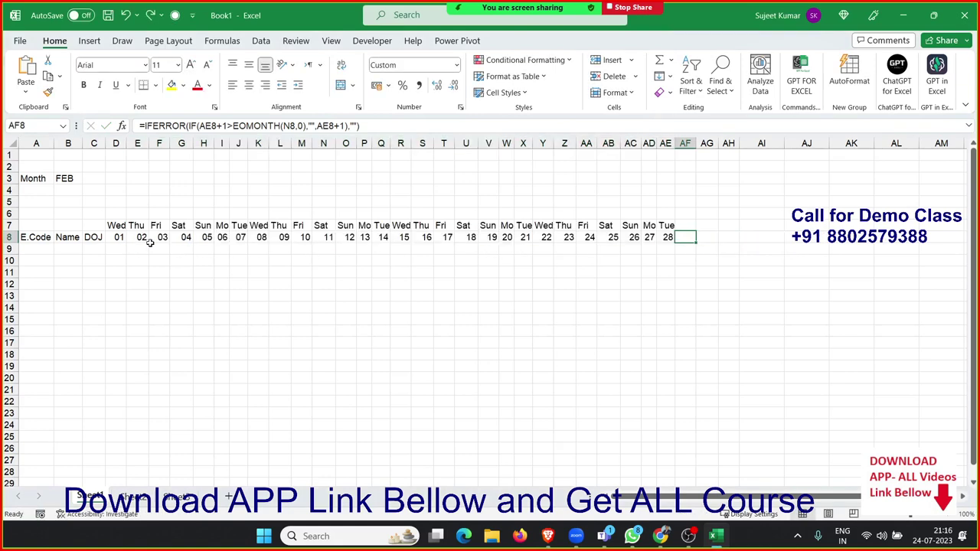
double_click(677, 237)
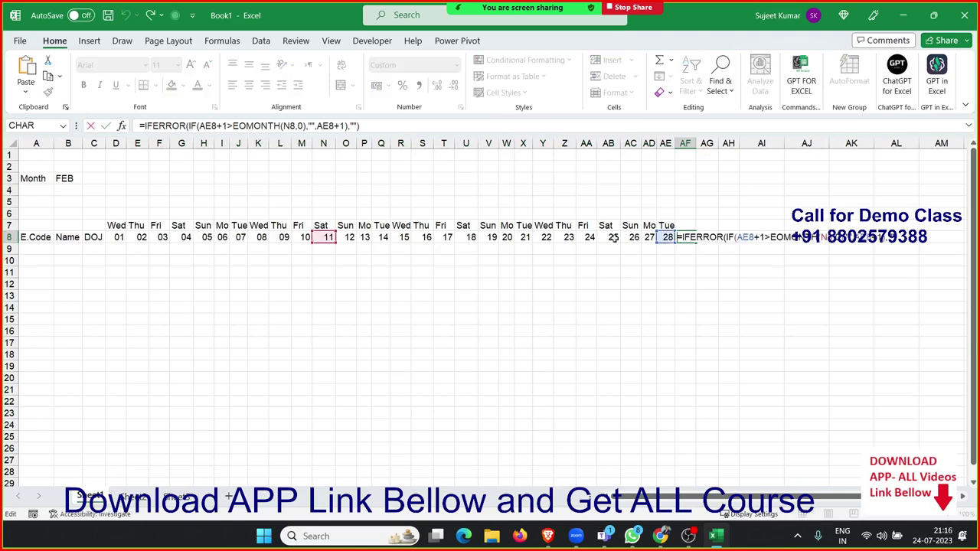
drag(325, 243, 123, 239)
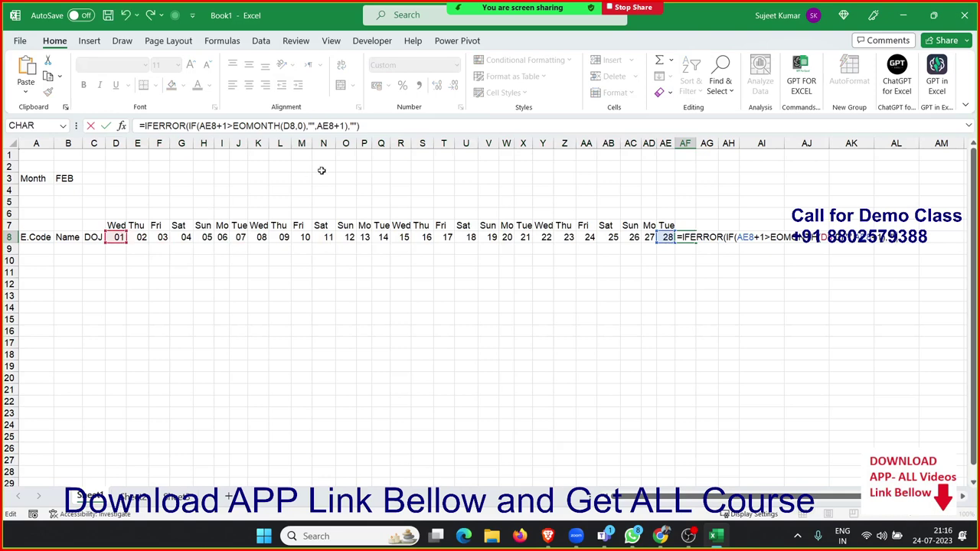
click(284, 126)
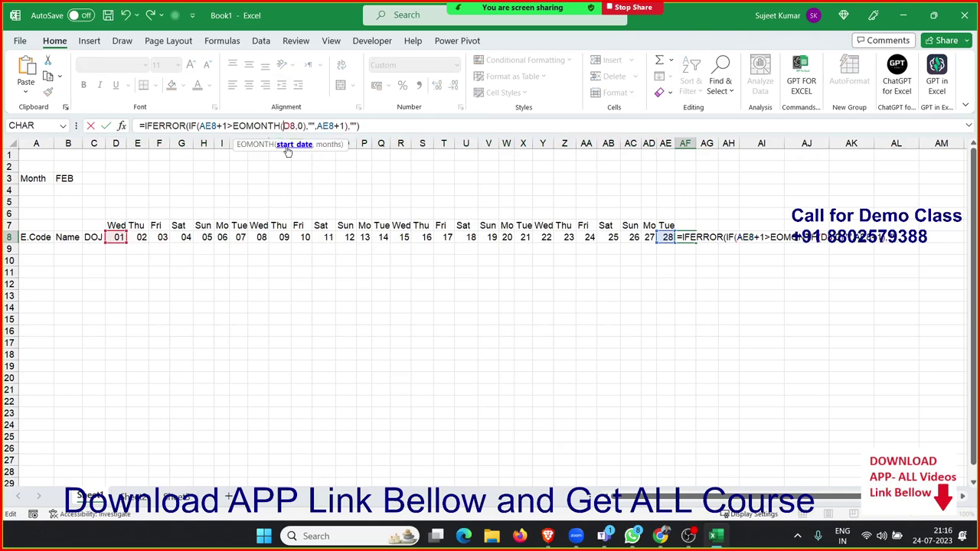
key(F4)
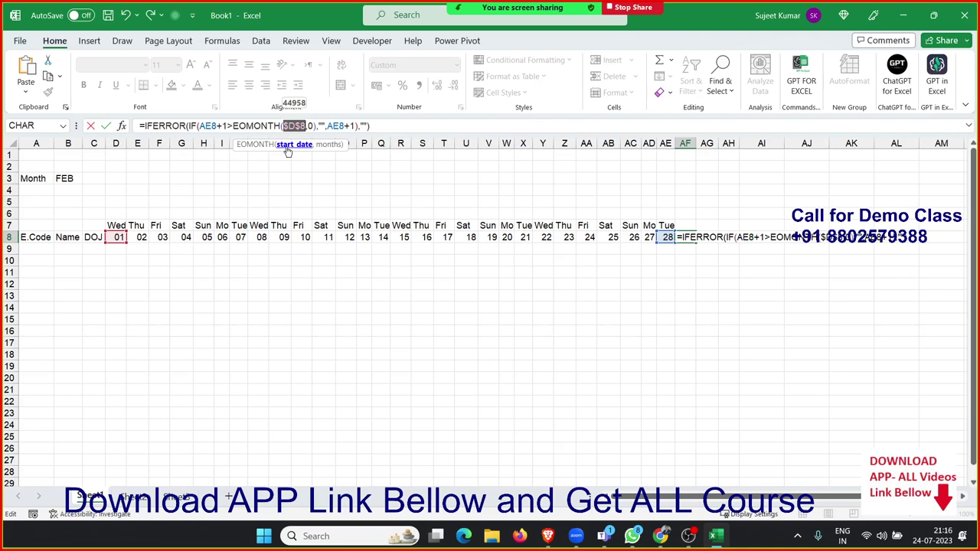
key(Return)
Step: Copy the corrected formula left across E8:AF8 and view Sheet2
click(678, 239)
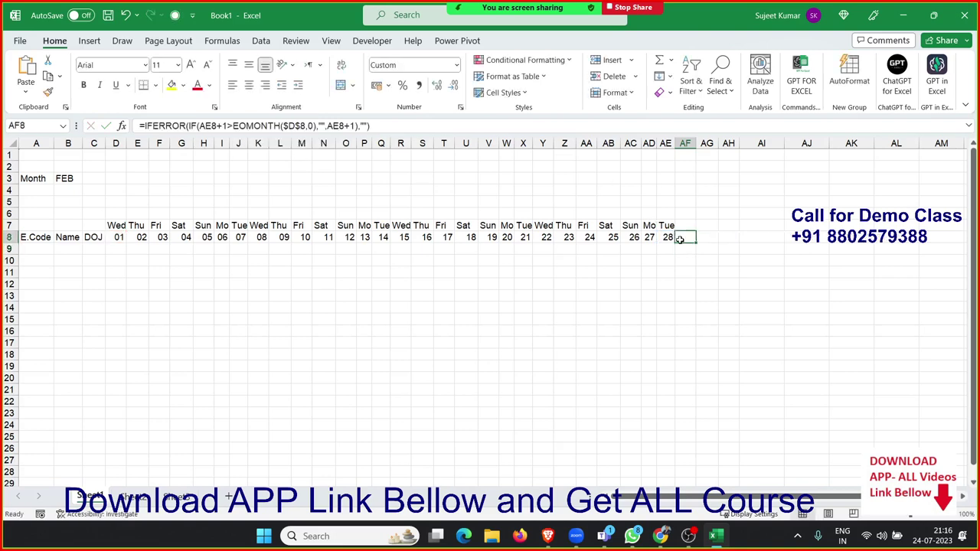
drag(694, 242, 133, 223)
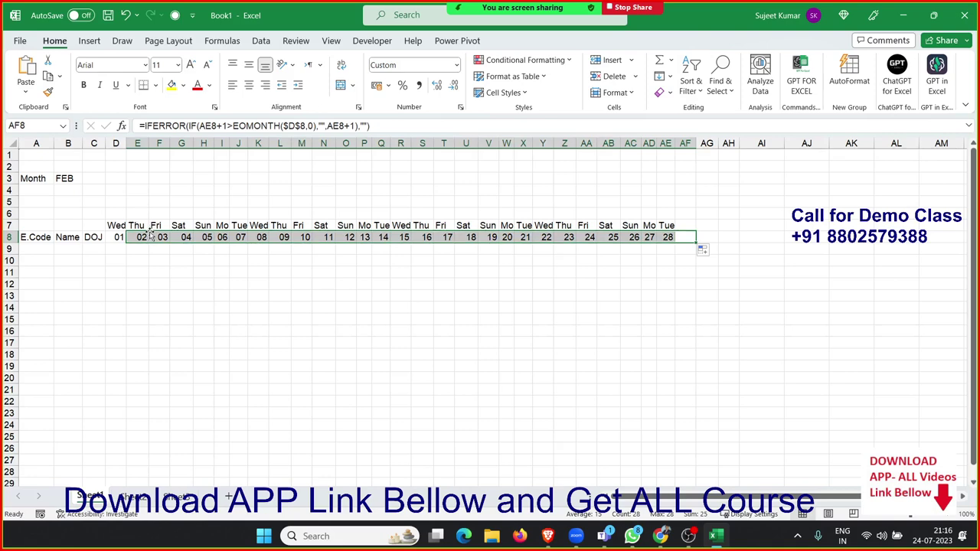
click(138, 499)
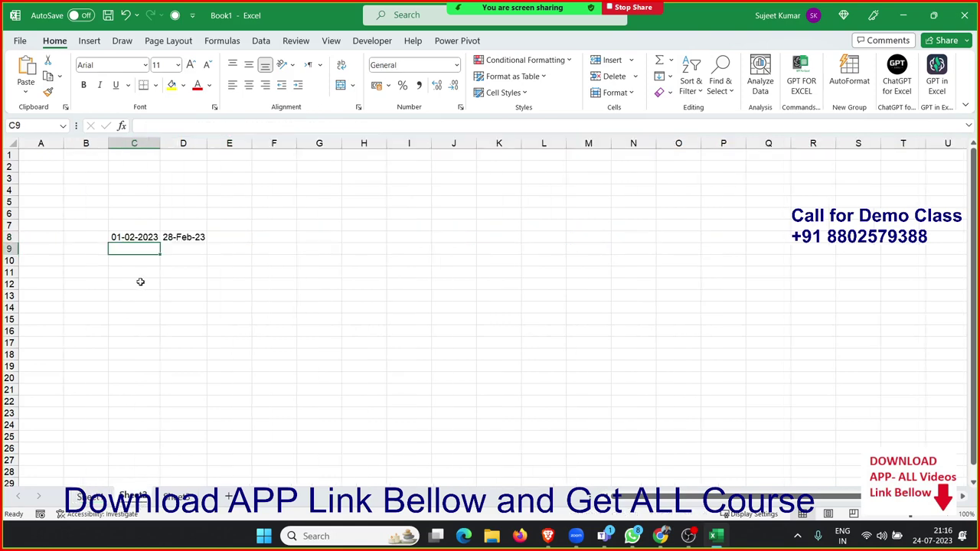
Step: Review D8's =EOMONTH(C8,0) formula on Sheet2, then go back to Sheet1
click(189, 239)
double_click(168, 239)
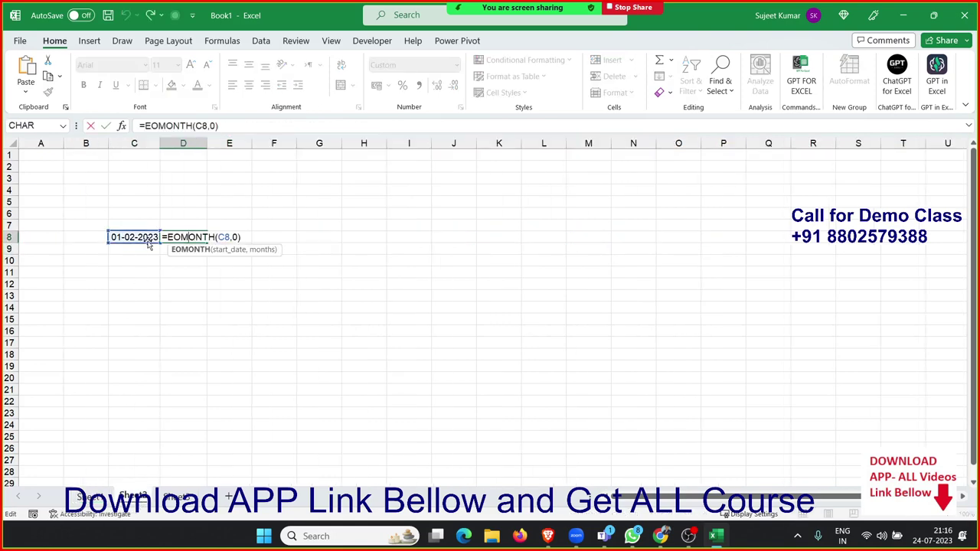
key(Return)
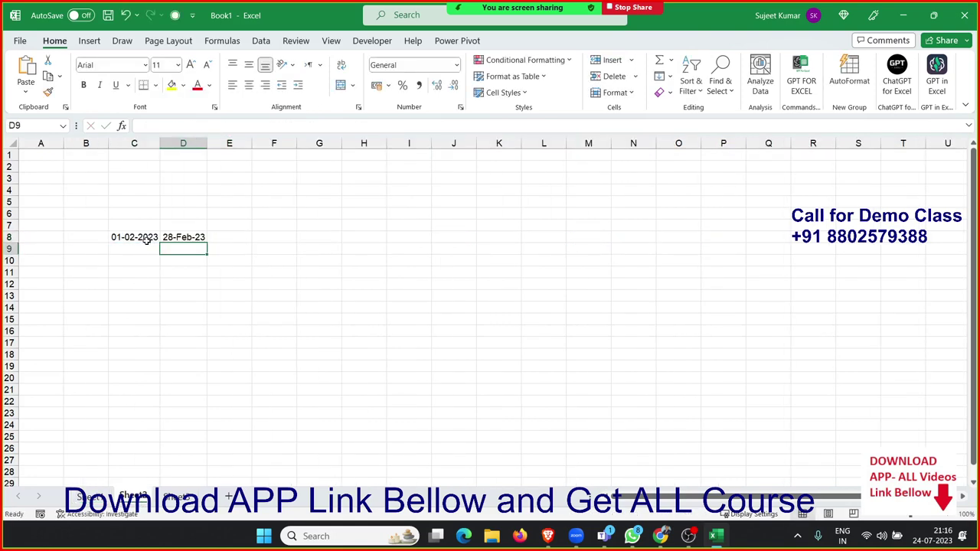
key(ctrl+Page_Up)
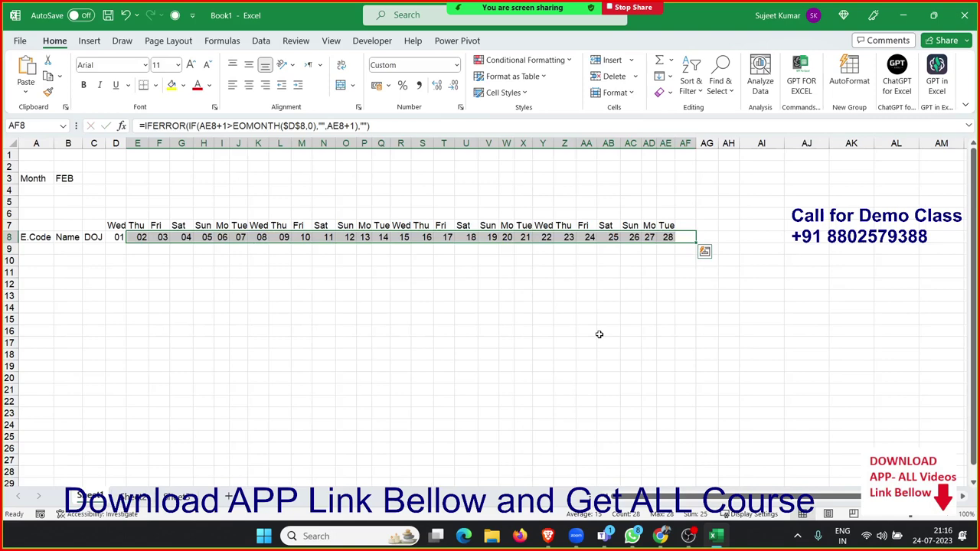
Step: Set the month in B3 to JAN
click(75, 182)
click(87, 178)
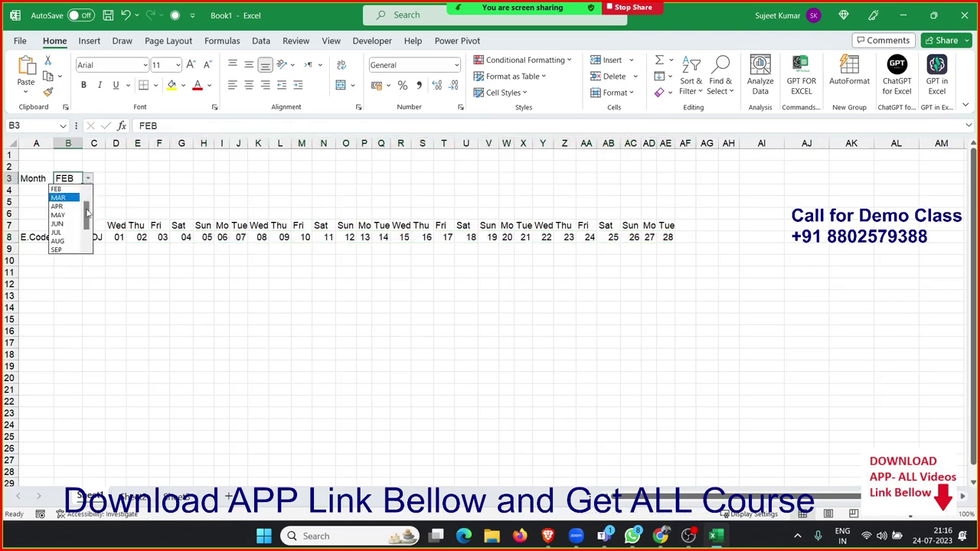
click(69, 188)
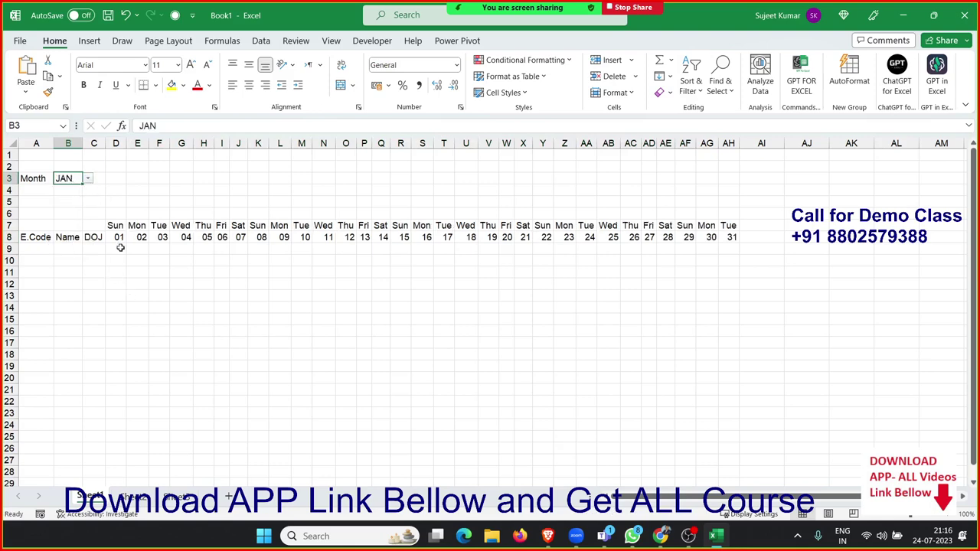
Step: Review and recommit AF8's day formula so days 29–31 appear, then select D9
click(688, 240)
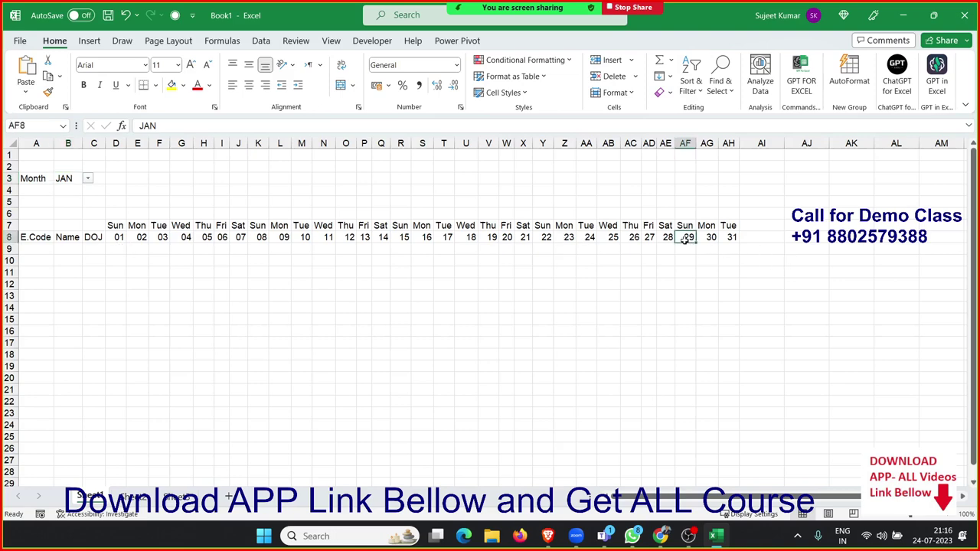
double_click(686, 240)
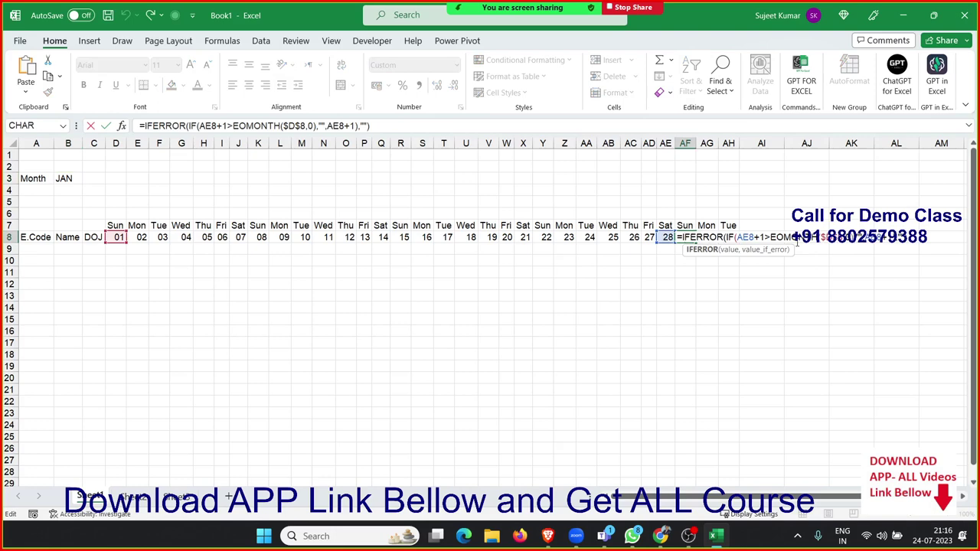
double_click(740, 238)
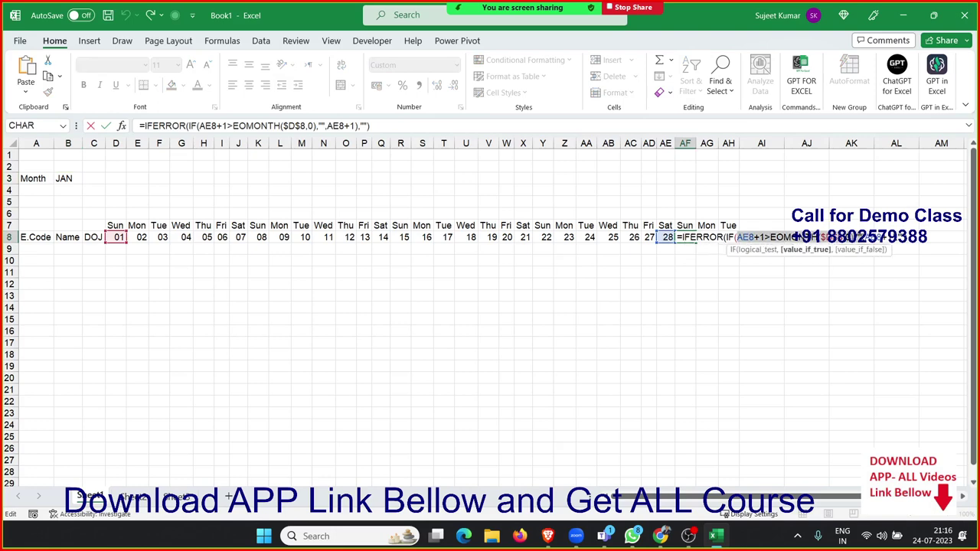
click(861, 236)
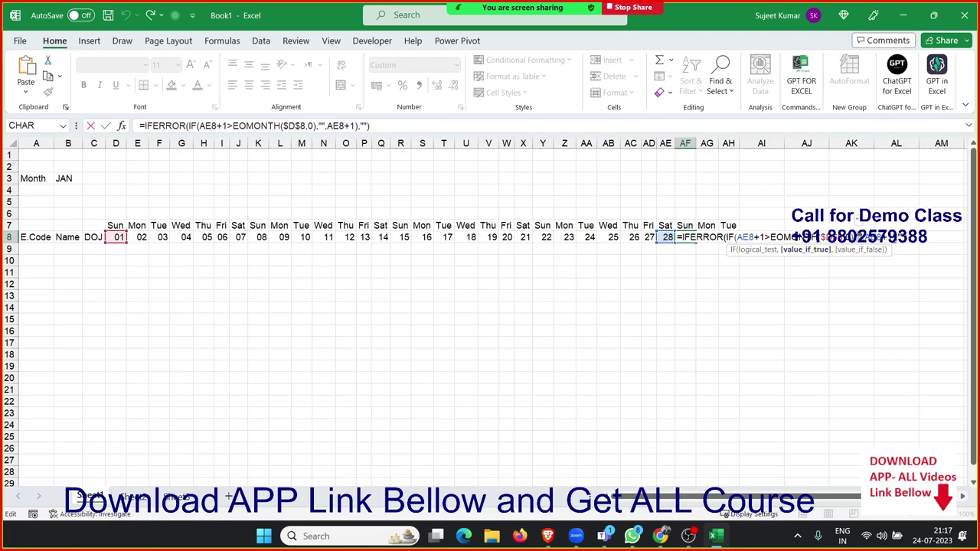
key(Return)
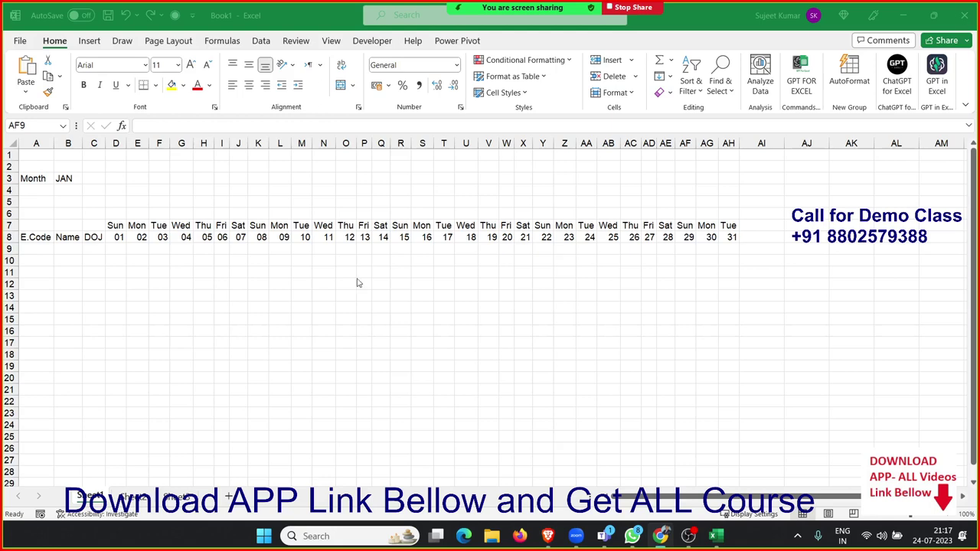
click(118, 250)
click(116, 250)
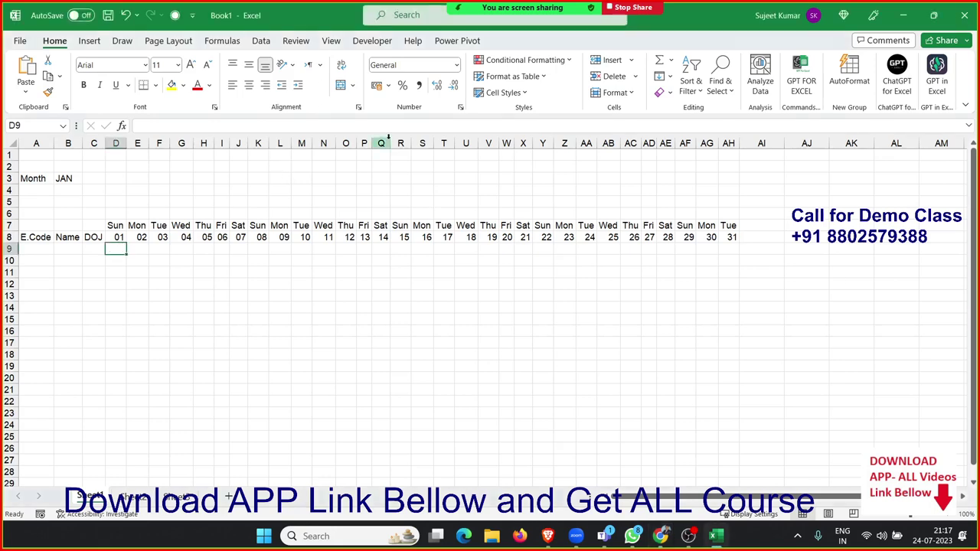
Step: Start a new formula-based conditional formatting rule for D9
click(551, 60)
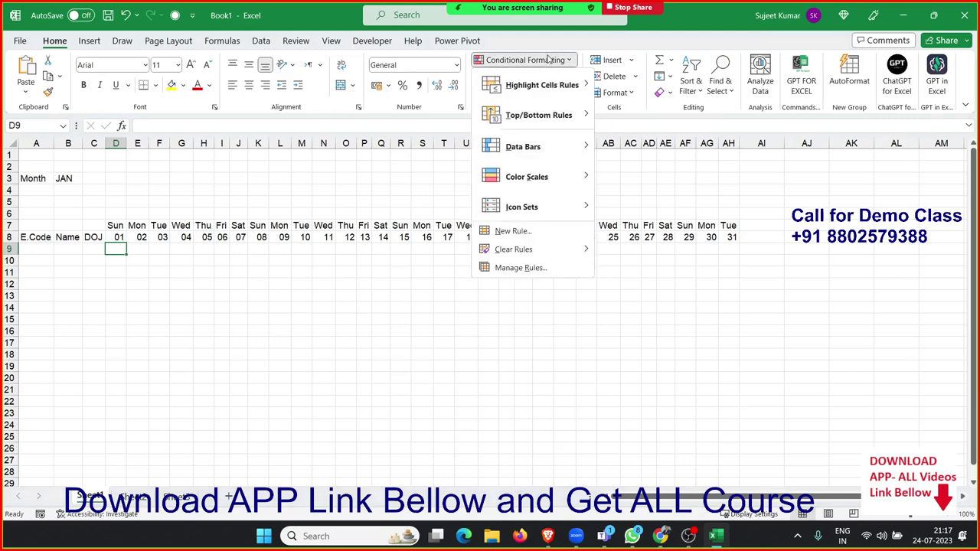
click(511, 230)
click(366, 297)
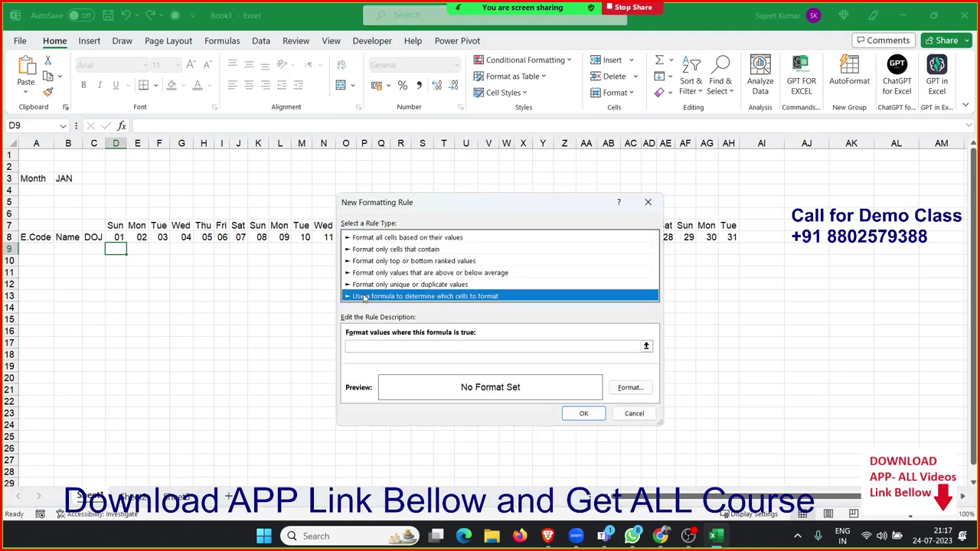
drag(385, 212, 427, 213)
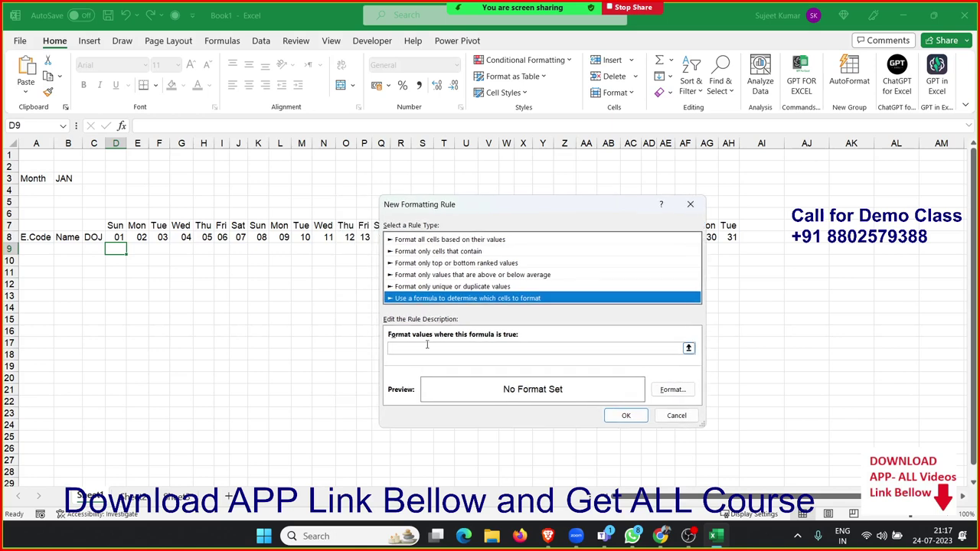
click(427, 347)
Step: Enter the rule formula =OR(D$7="Sat",D$7="Sun") with column-relative references
text(o)
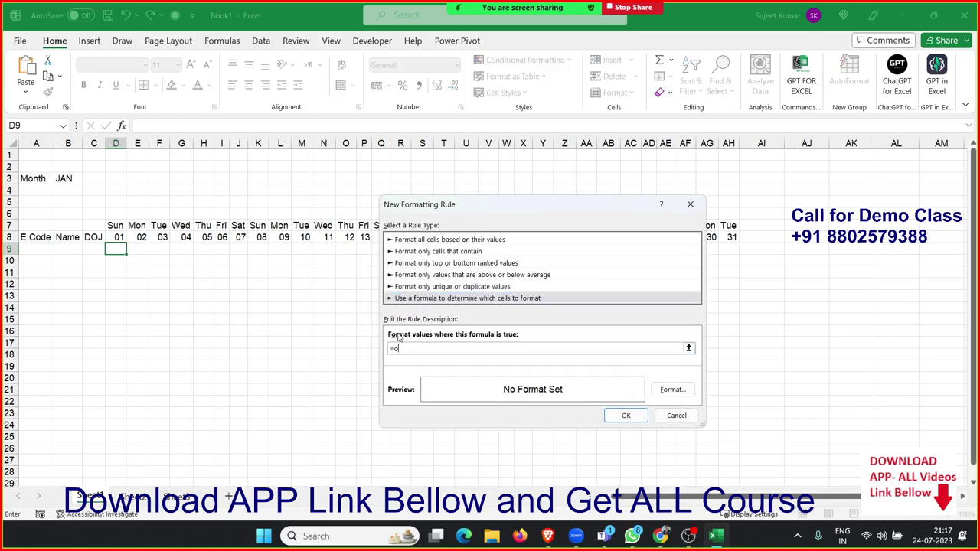
text(r()
click(116, 227)
text(=")
text(Sat)
click(116, 227)
text(=)
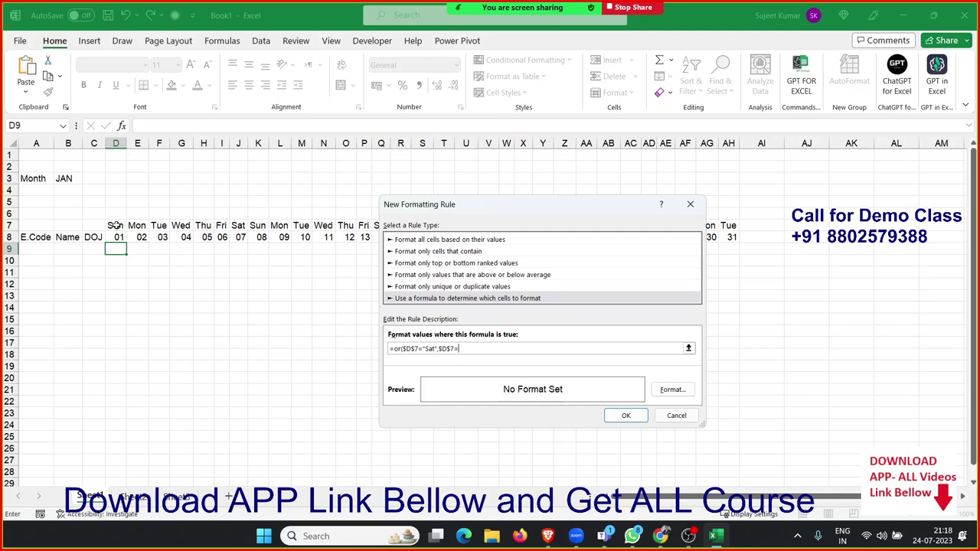
text("Sun")
text())
click(440, 348)
key(BackSpace)
click(404, 349)
key(BackSpace)
Step: Give the weekend rule a yellow fill and save it
click(673, 390)
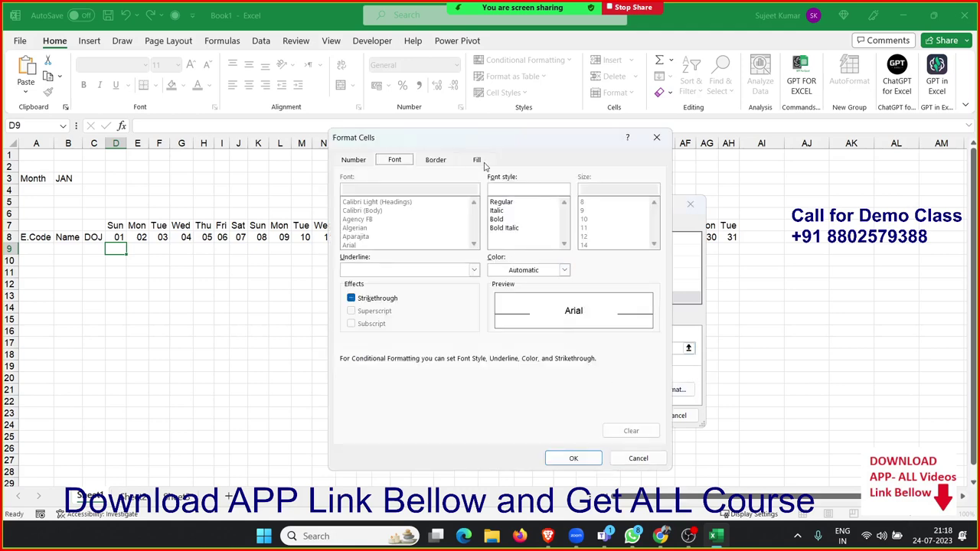
click(478, 160)
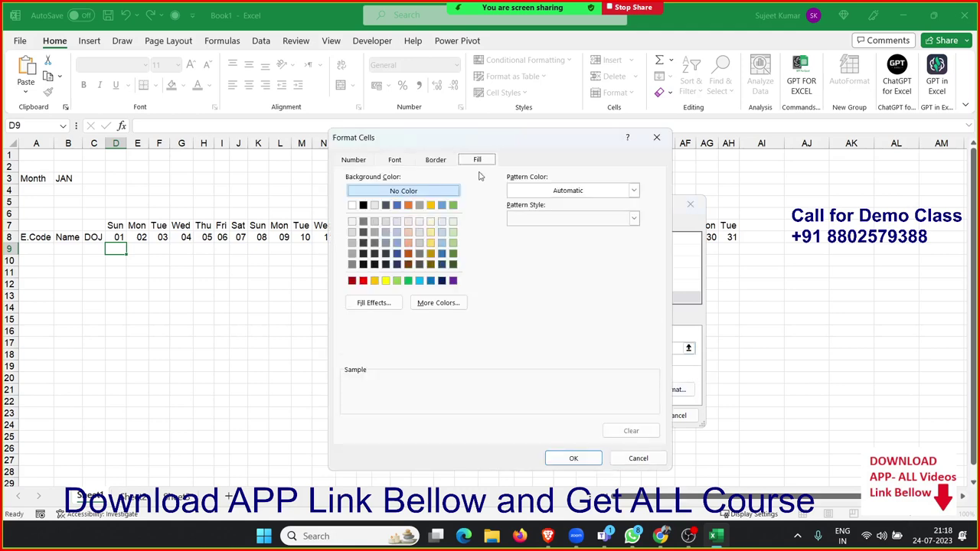
click(386, 280)
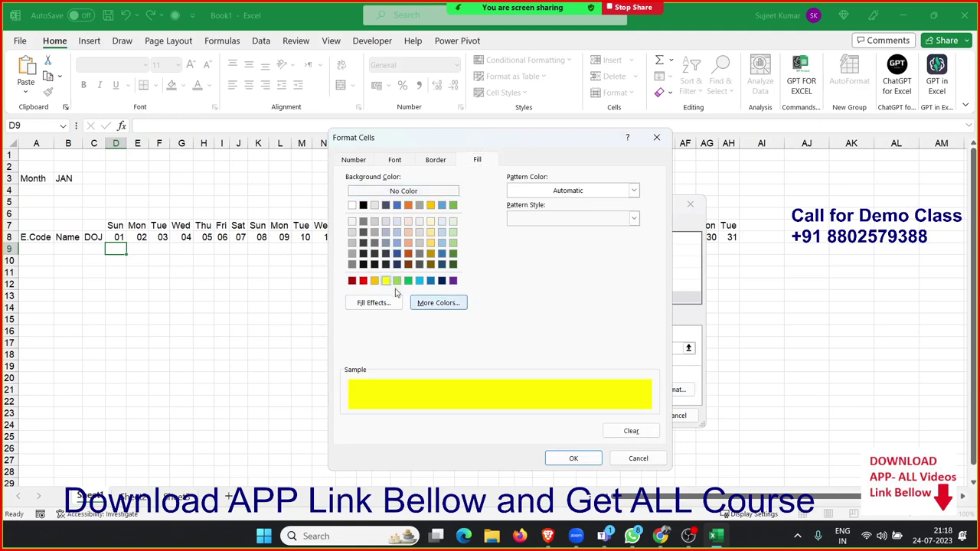
click(553, 461)
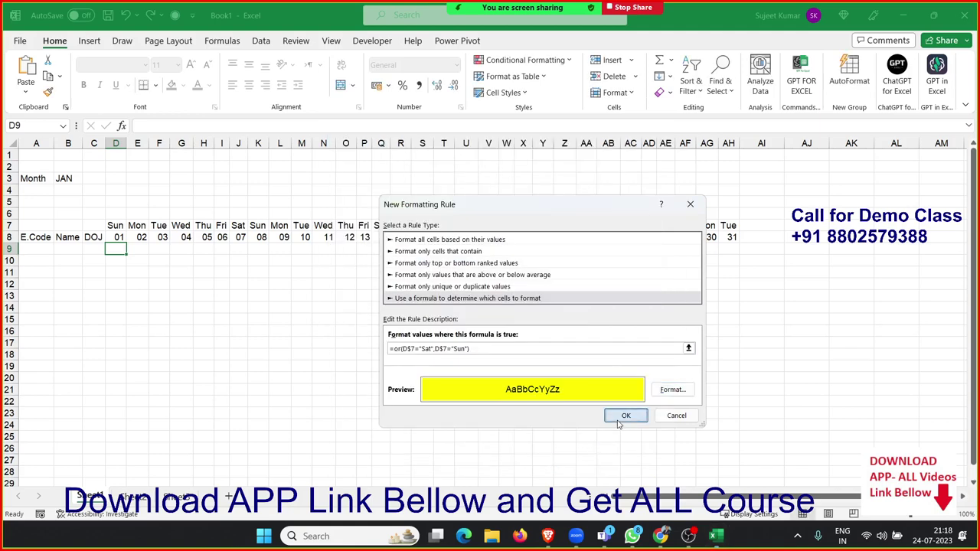
click(625, 414)
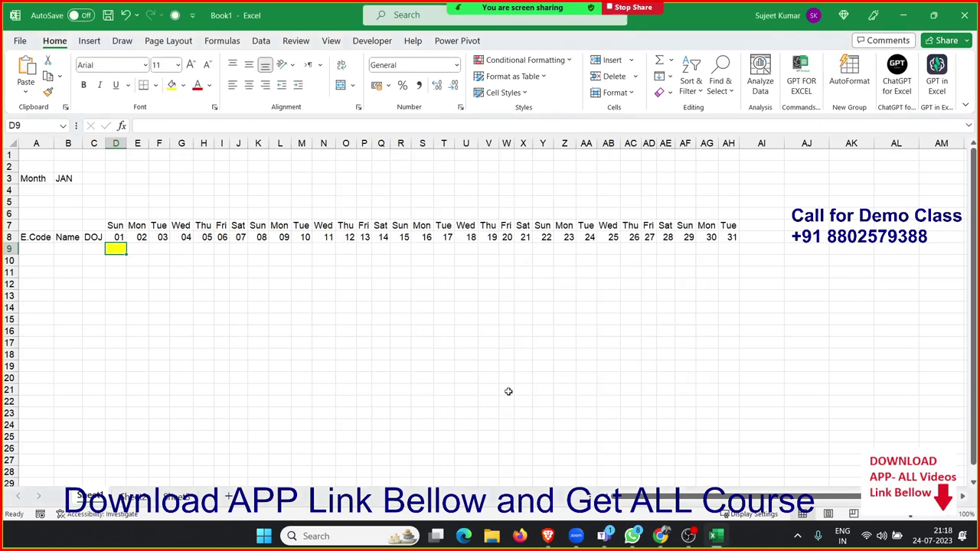
Step: Format-paint D9's weekend rule across the attendance grid, then test months FEB, MAR and JUL
click(47, 92)
mouse_move(115, 249)
mouse_down()
mouse_move(715, 366)
mouse_move(720, 385)
mouse_up()
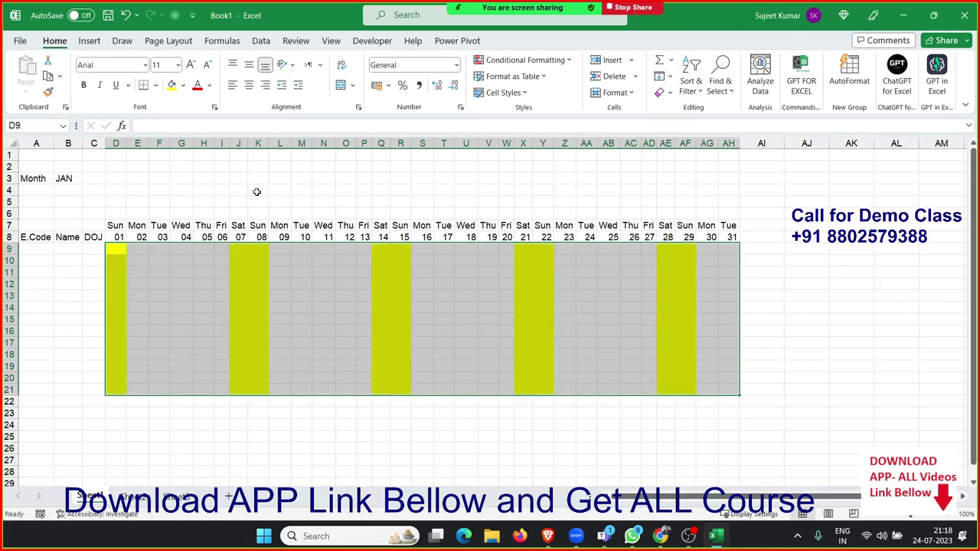
click(77, 176)
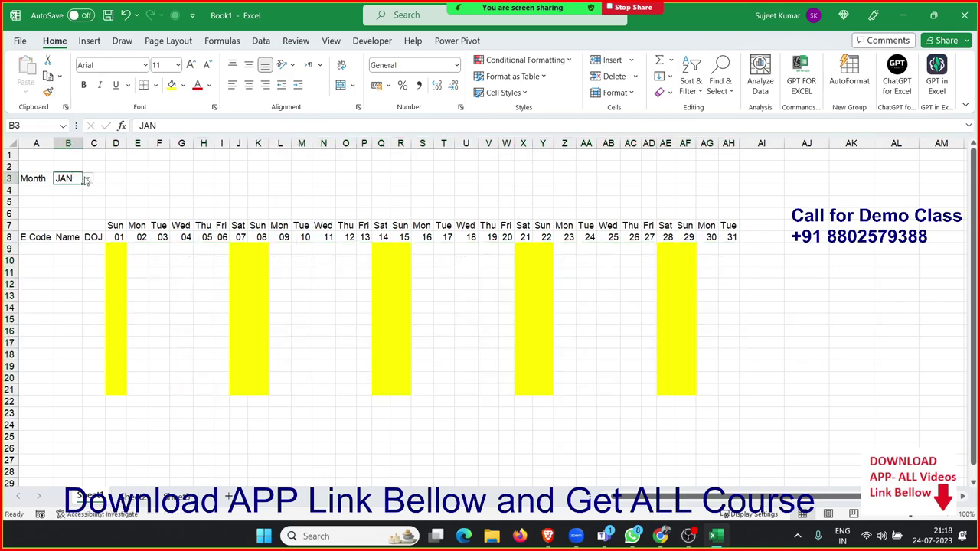
click(87, 177)
click(72, 198)
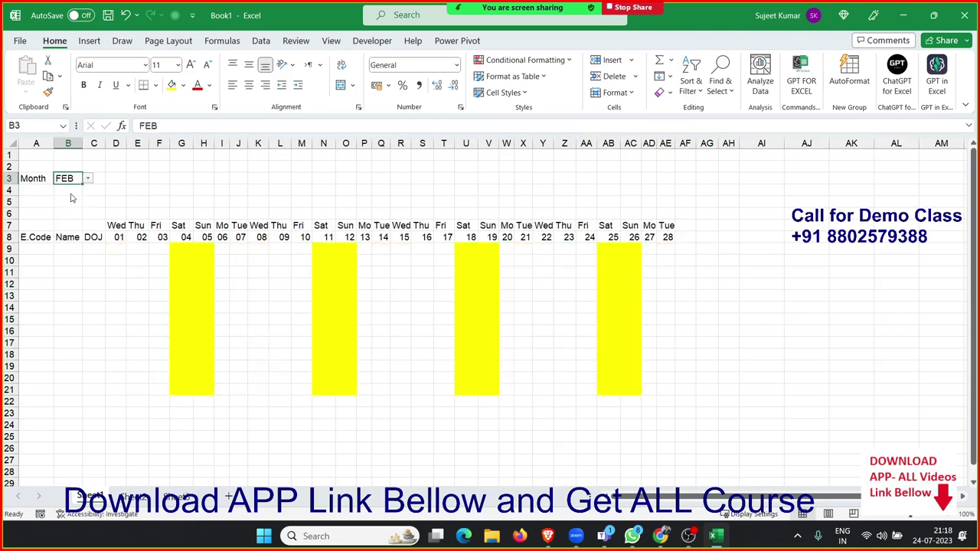
click(88, 178)
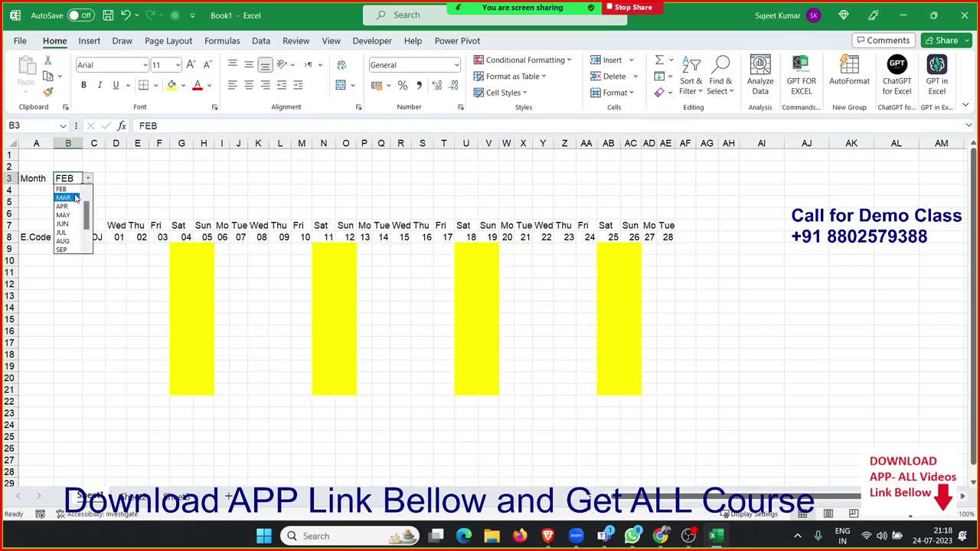
click(65, 198)
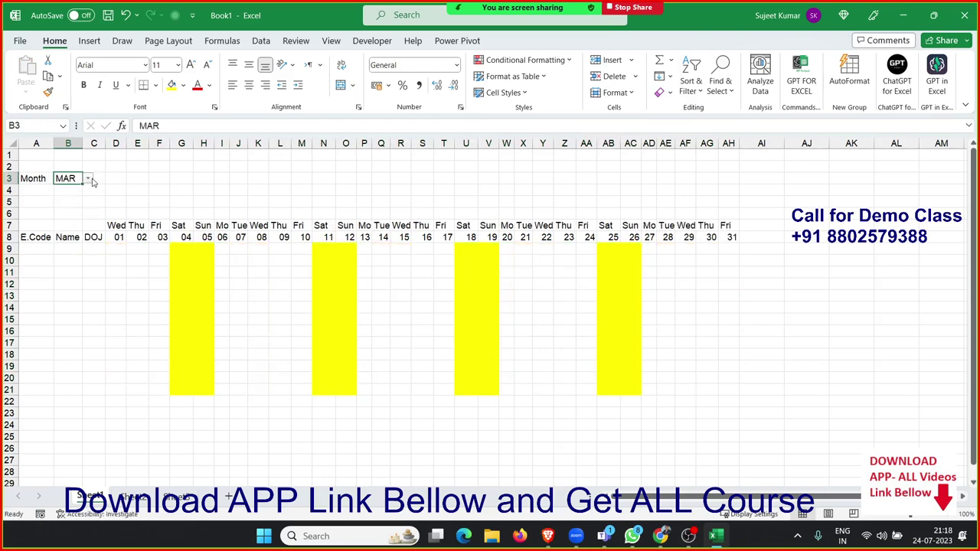
click(88, 178)
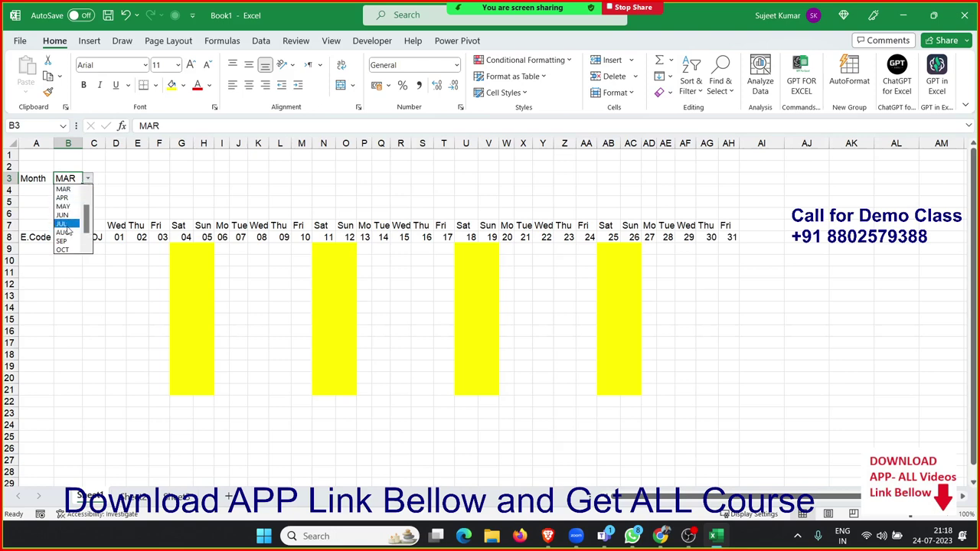
click(66, 223)
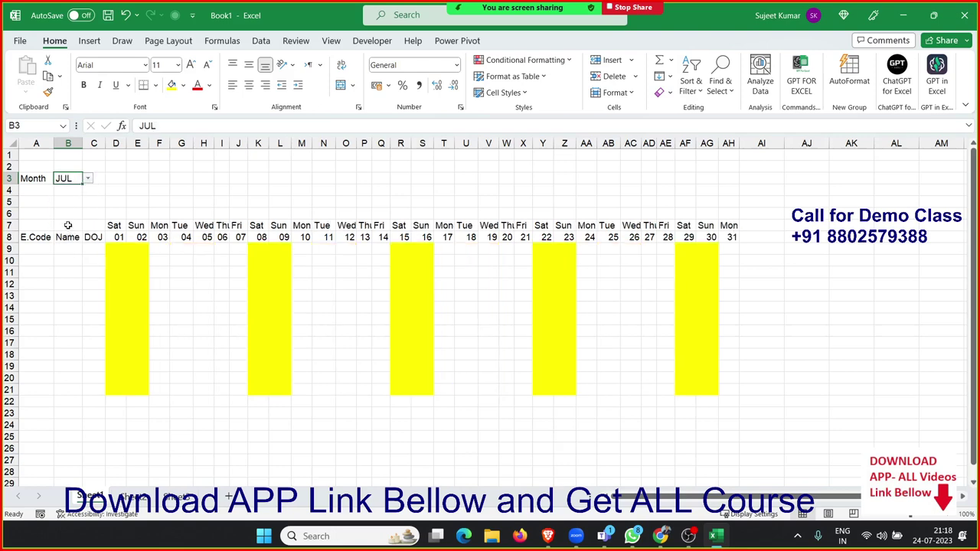
Step: Check the JUL weekend cells under days 22 and 23, then select cell A9
mouse_move(548, 247)
mouse_down()
mouse_move(574, 252)
mouse_move(565, 398)
mouse_up()
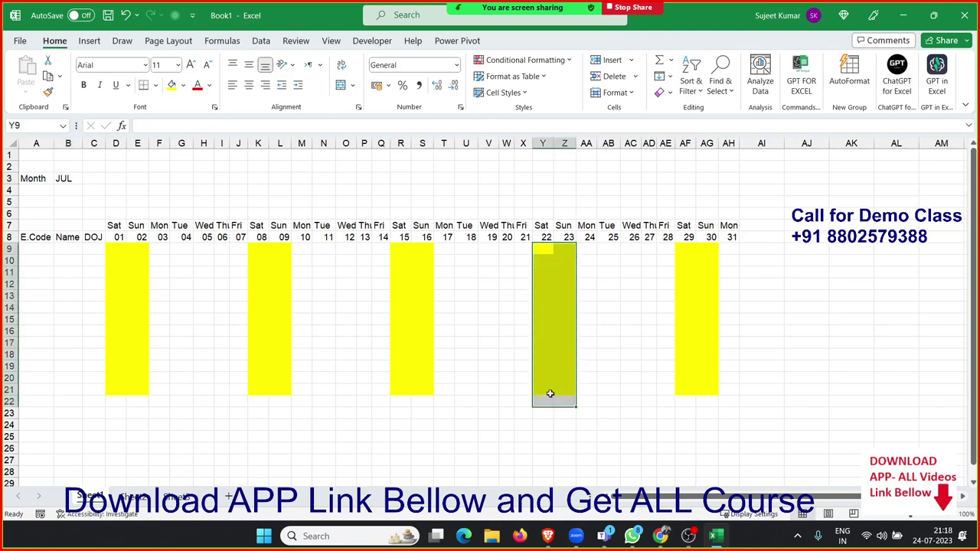
click(548, 391)
click(443, 391)
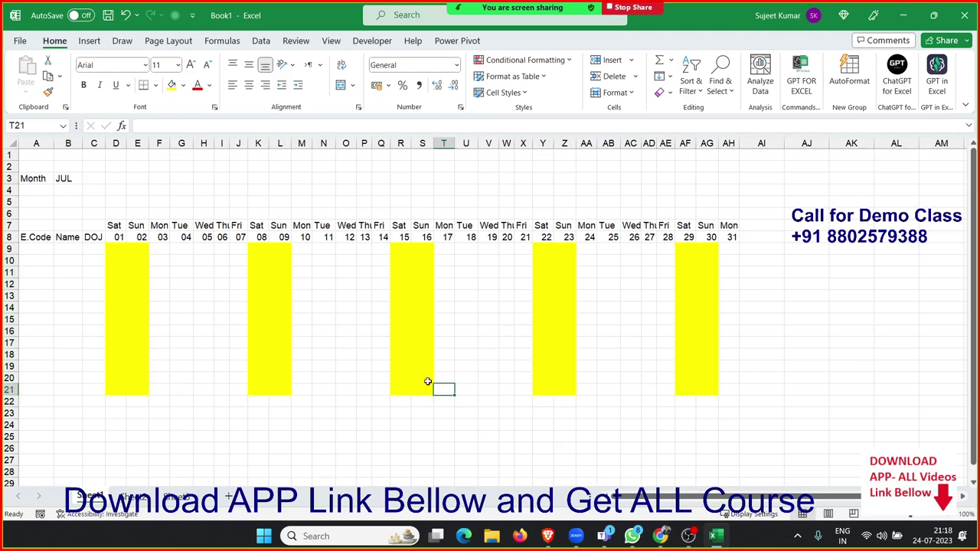
click(287, 342)
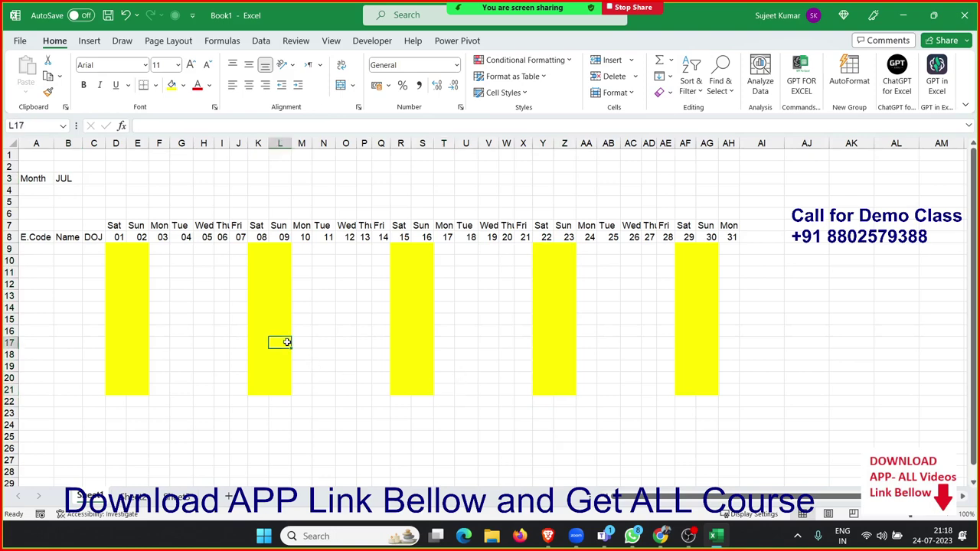
click(464, 324)
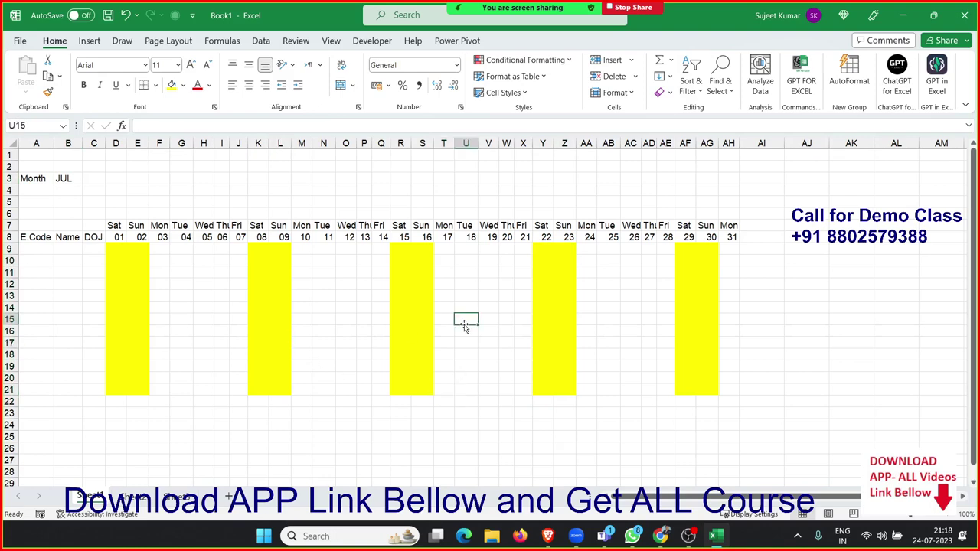
click(159, 262)
click(255, 306)
click(139, 293)
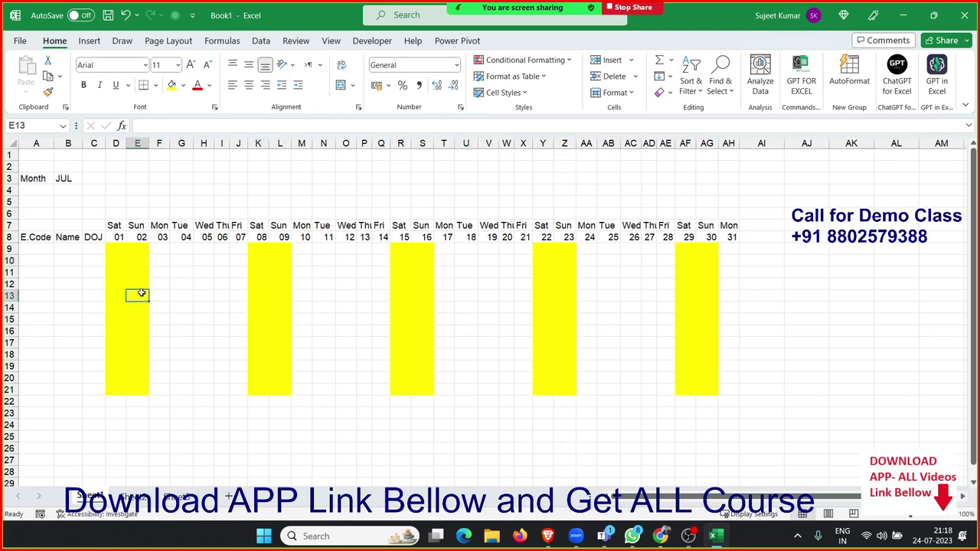
click(252, 280)
click(328, 294)
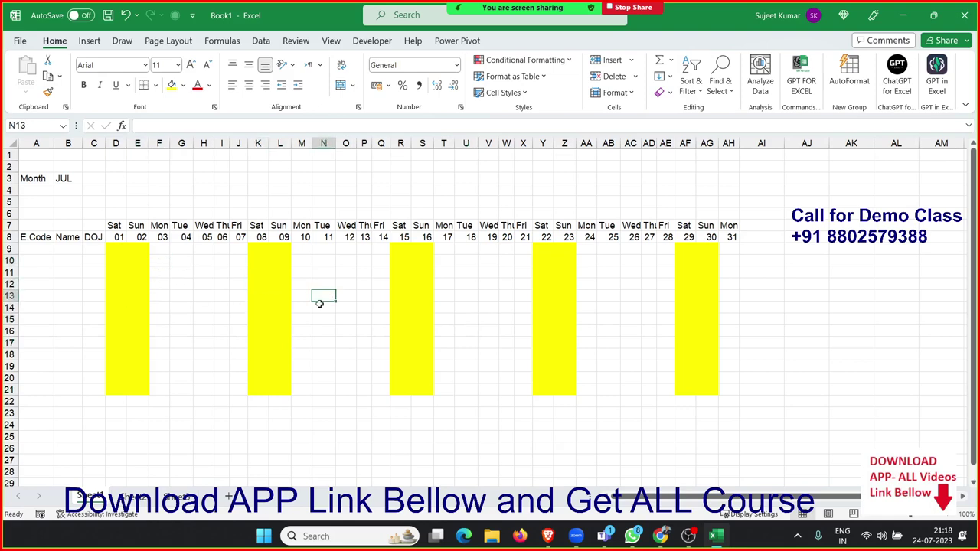
click(42, 249)
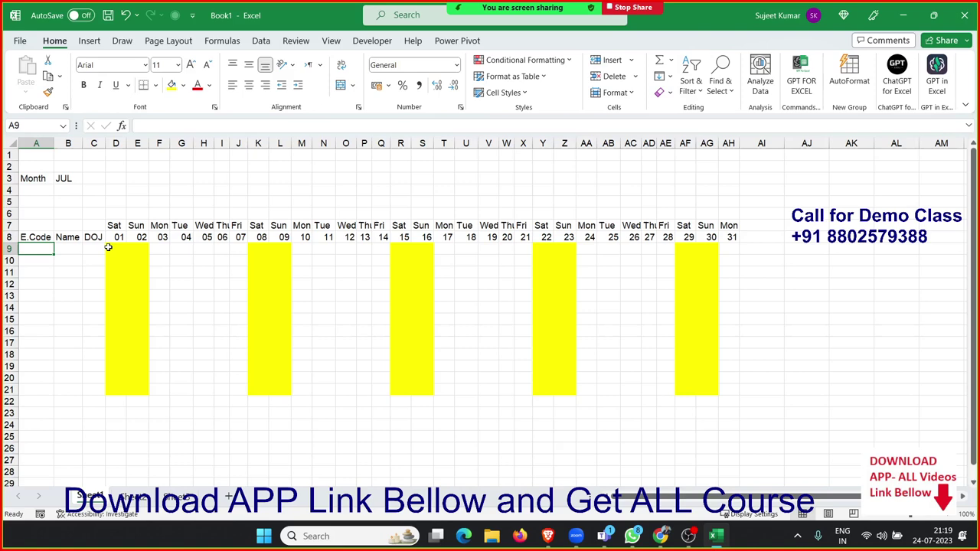
Step: Enter the first employee name in A9, fill it down to row 21, and move the names into column B
text(Puja)
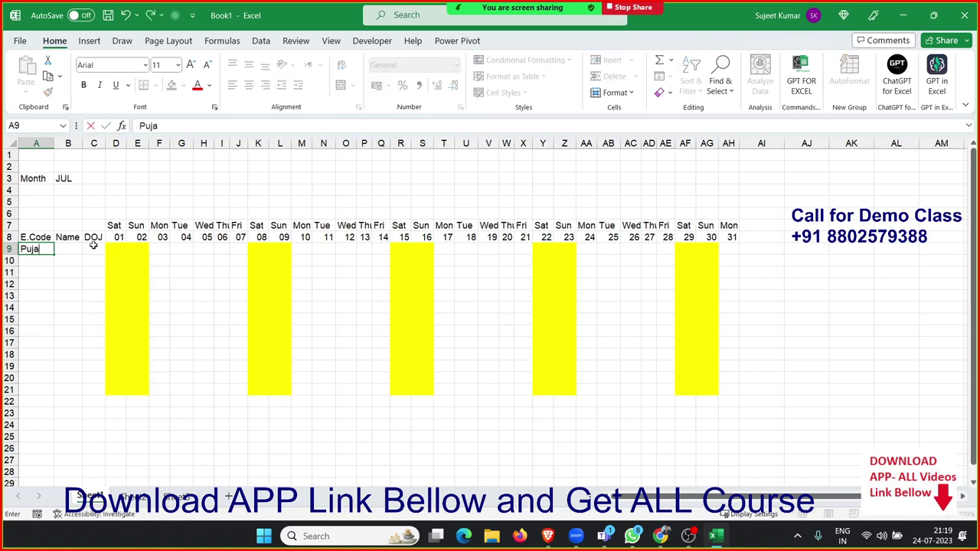
click(75, 258)
click(49, 252)
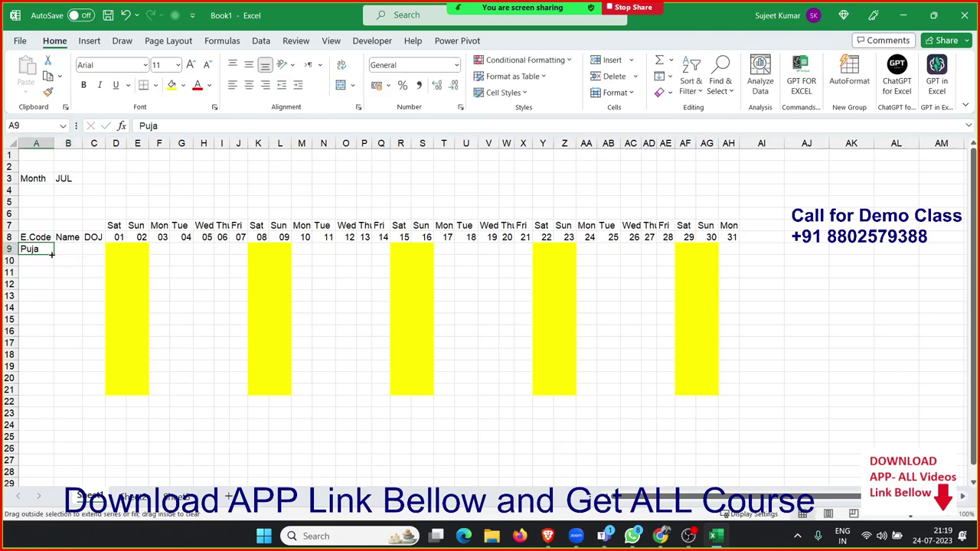
drag(50, 257, 54, 395)
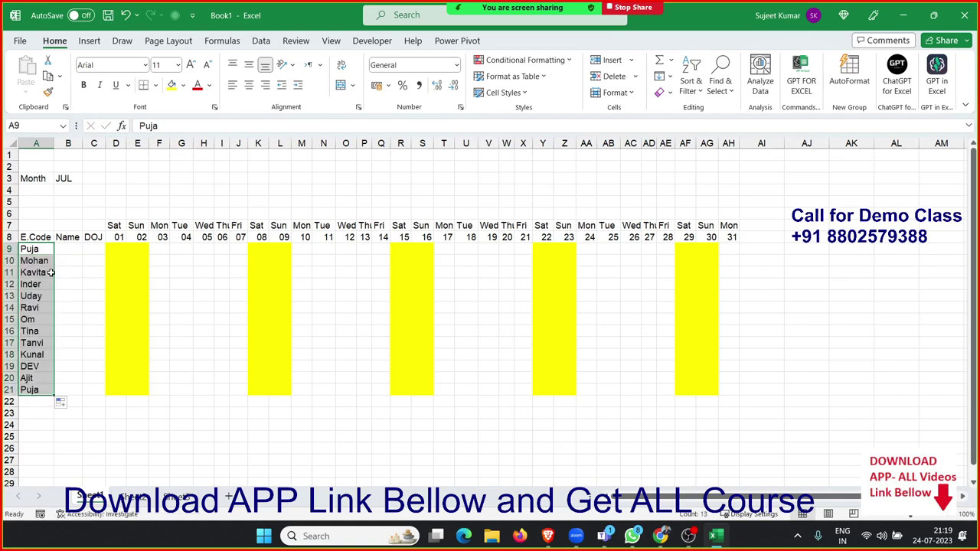
drag(50, 271, 68, 273)
Step: Fill employee codes 1 to 13 down column A from a 1, 2 pattern
click(48, 251)
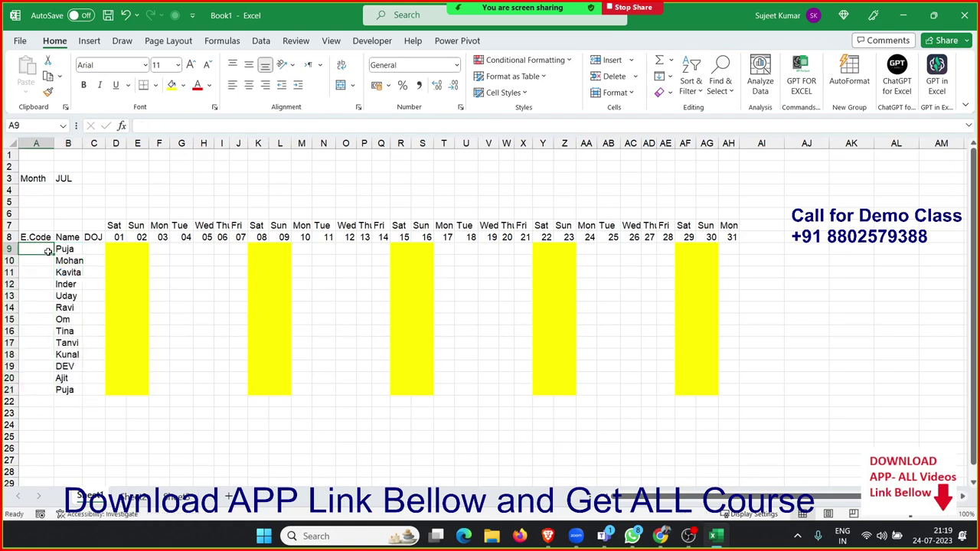
text(1)
key(Return)
text(2)
key(Return)
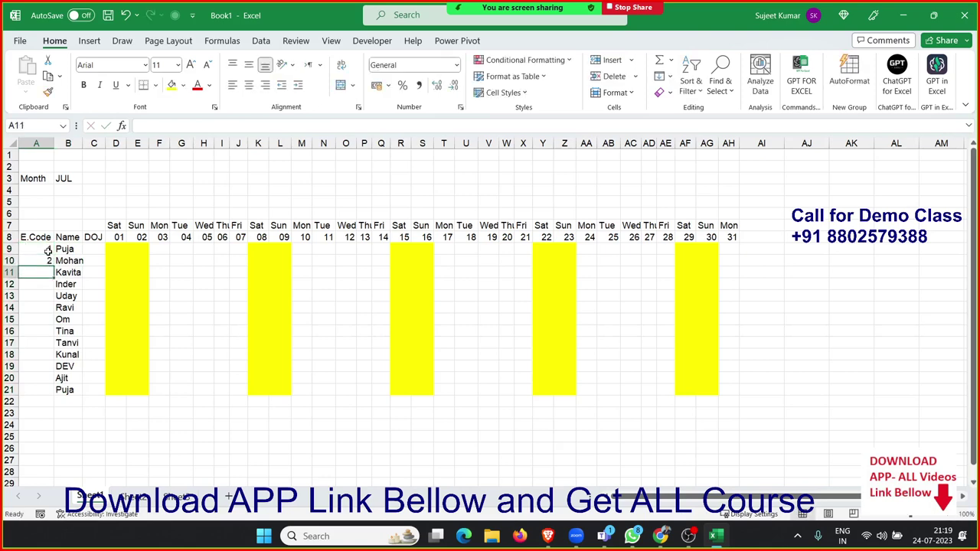
key(Up)
drag(47, 251, 51, 262)
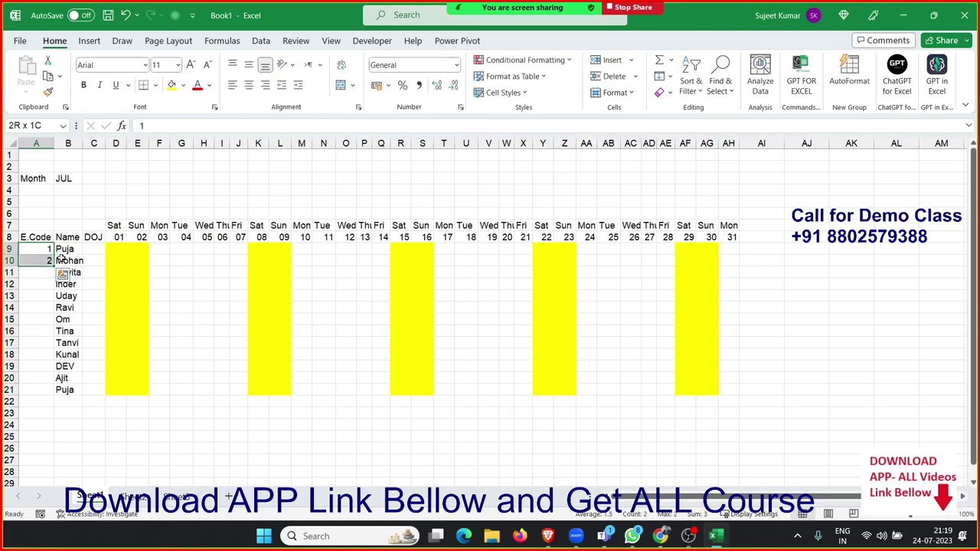
double_click(54, 265)
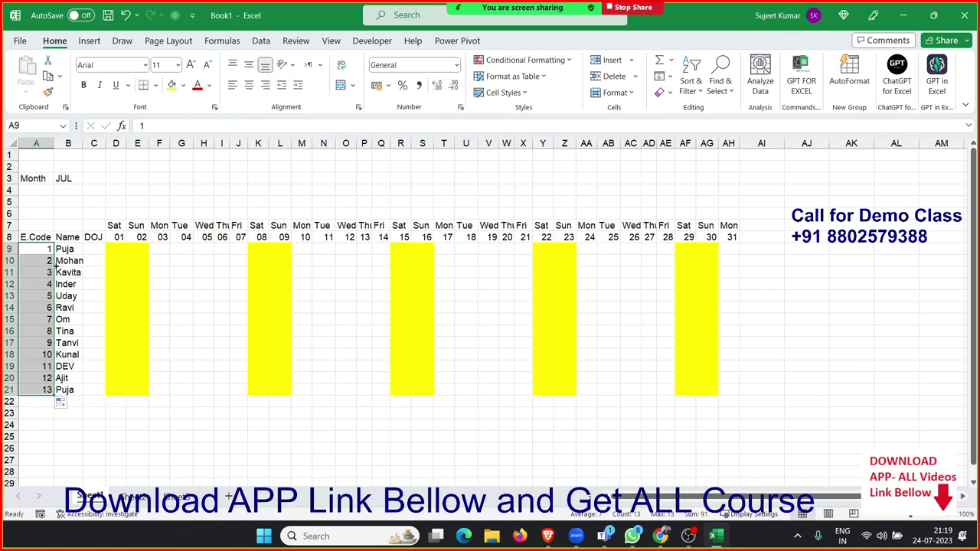
Step: Fill joining dates 01-Jan through 13-Jan down column C, then select the employee table
click(95, 251)
text(1-Jan)
key(ctrl+Return)
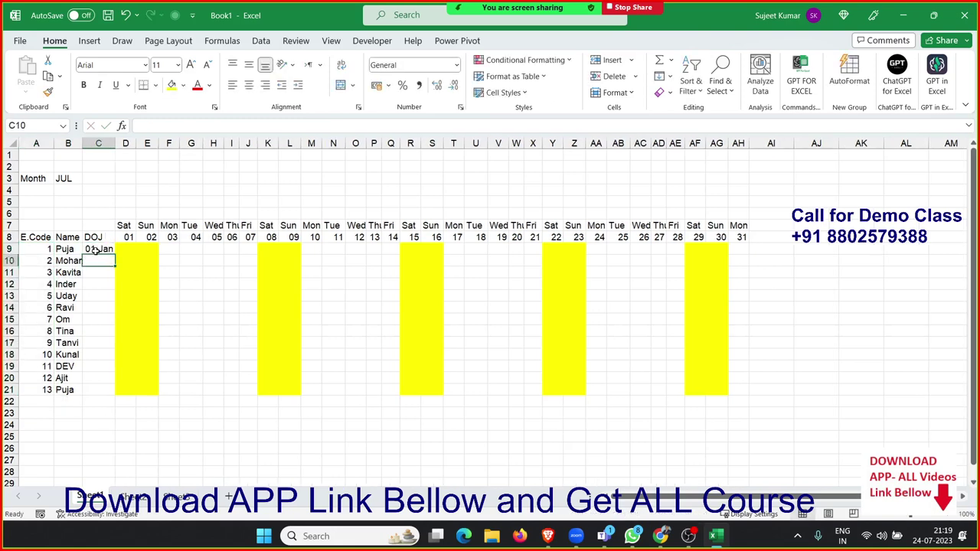
double_click(114, 256)
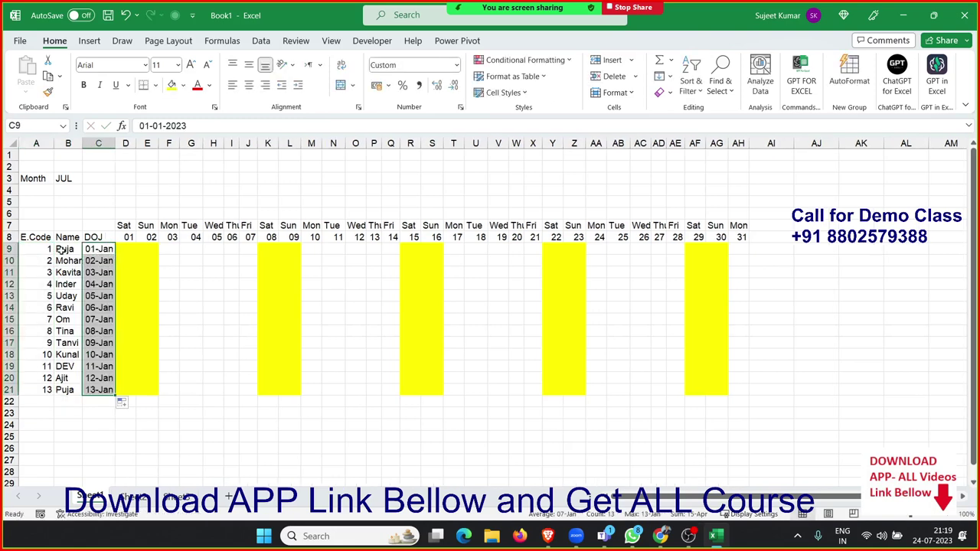
mouse_move(32, 236)
mouse_down()
mouse_move(81, 245)
mouse_move(90, 389)
mouse_up()
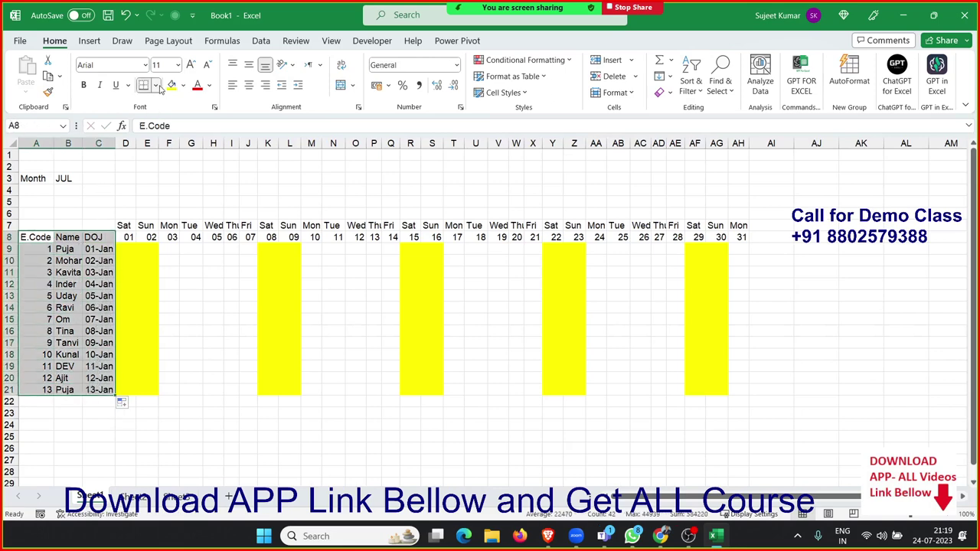
Step: Apply All Borders to the employee table A8:C21
click(155, 85)
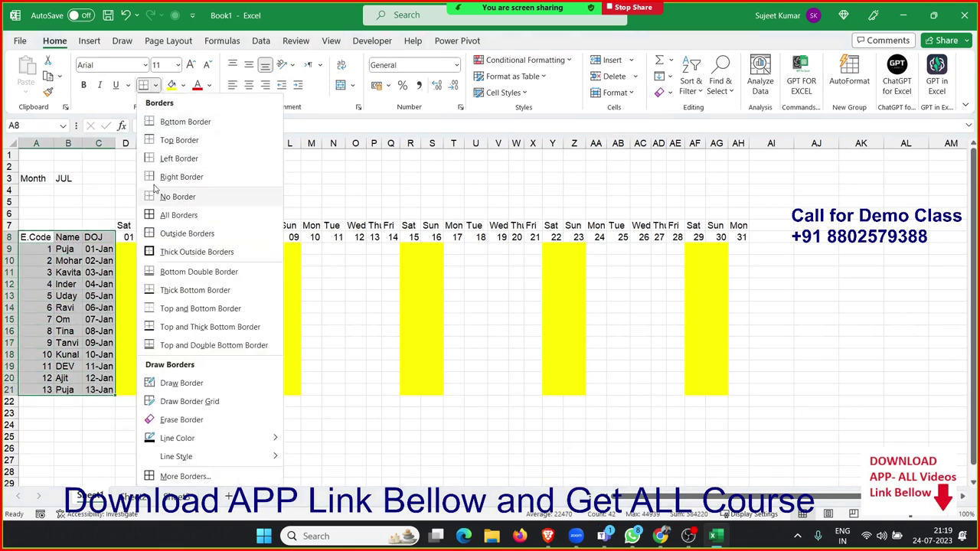
click(153, 217)
click(161, 261)
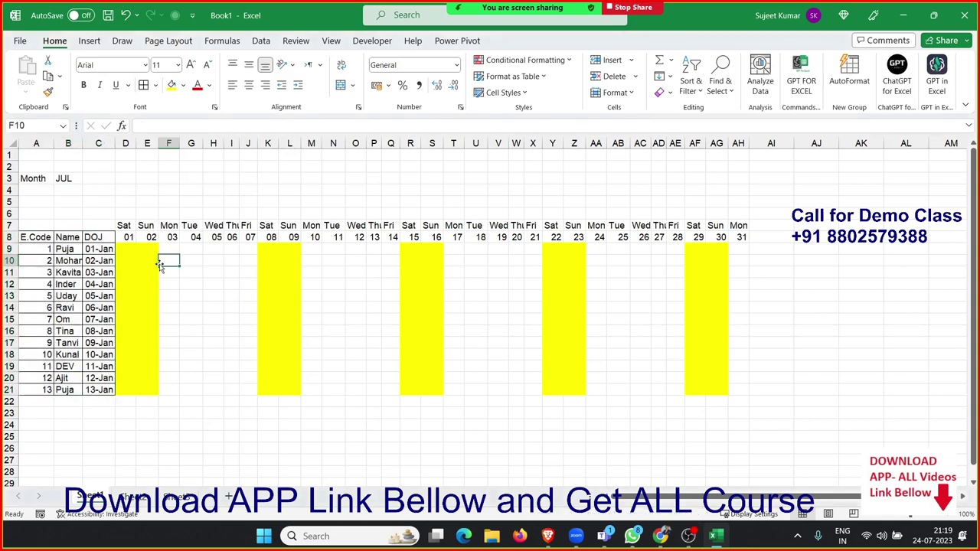
Step: Review the weekend columns, then select weekday header D7 and bring up the Conditional Formatting menu
click(145, 251)
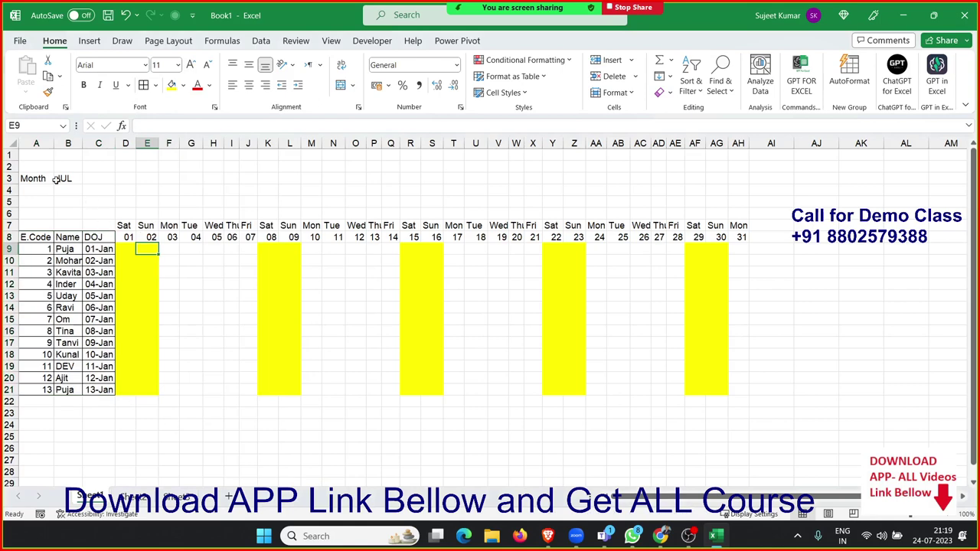
drag(701, 246, 733, 390)
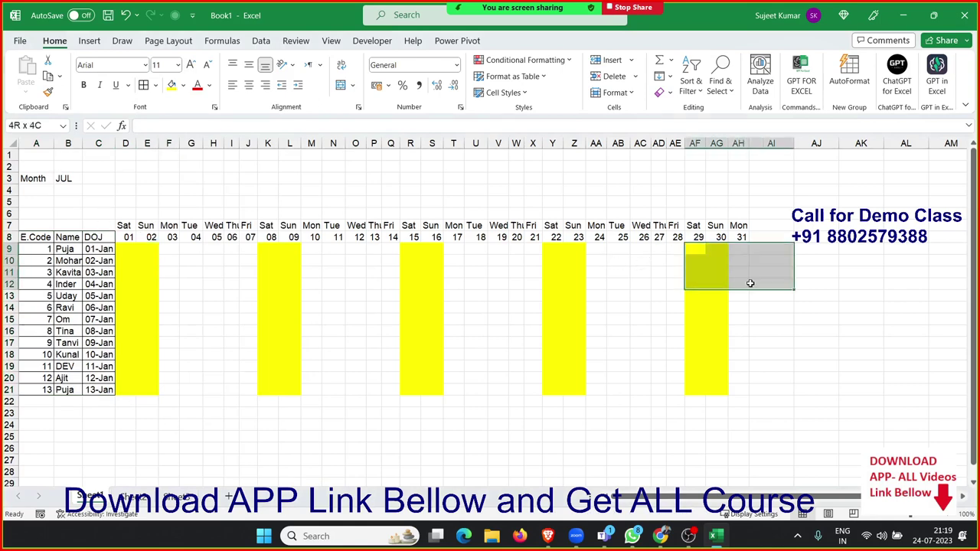
click(290, 323)
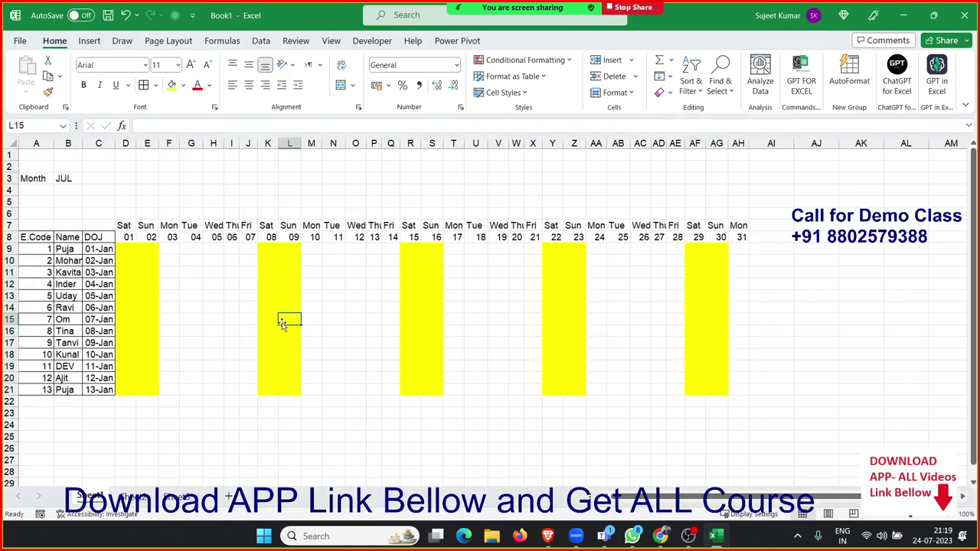
click(142, 252)
click(130, 249)
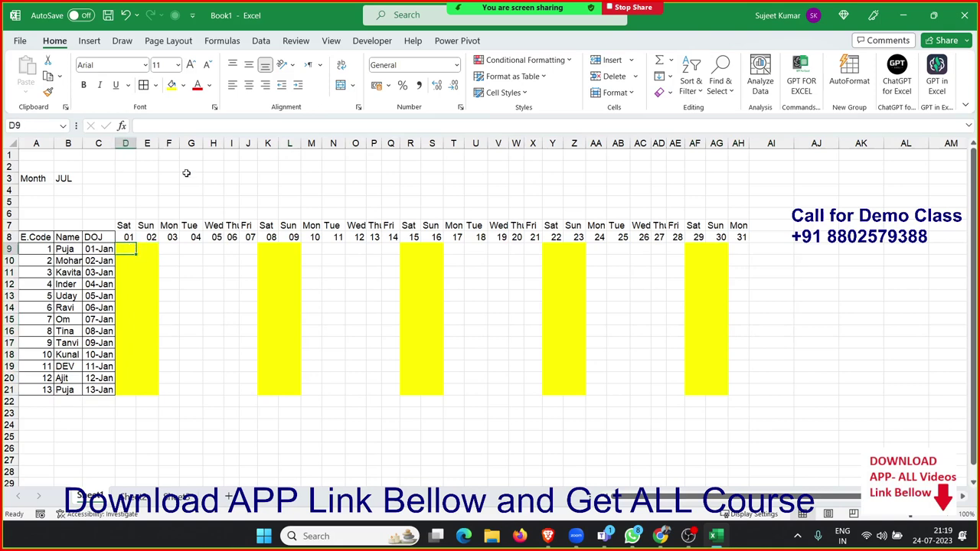
click(124, 225)
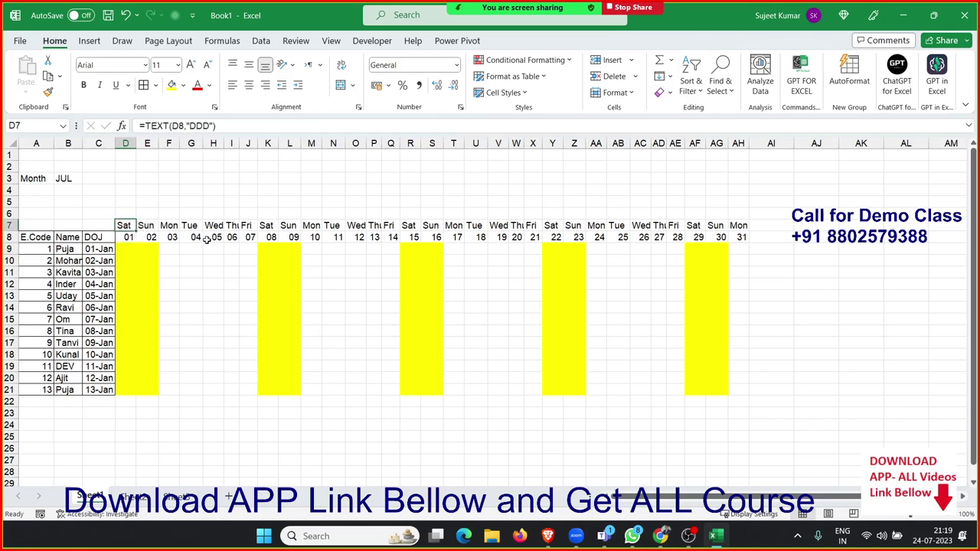
click(545, 61)
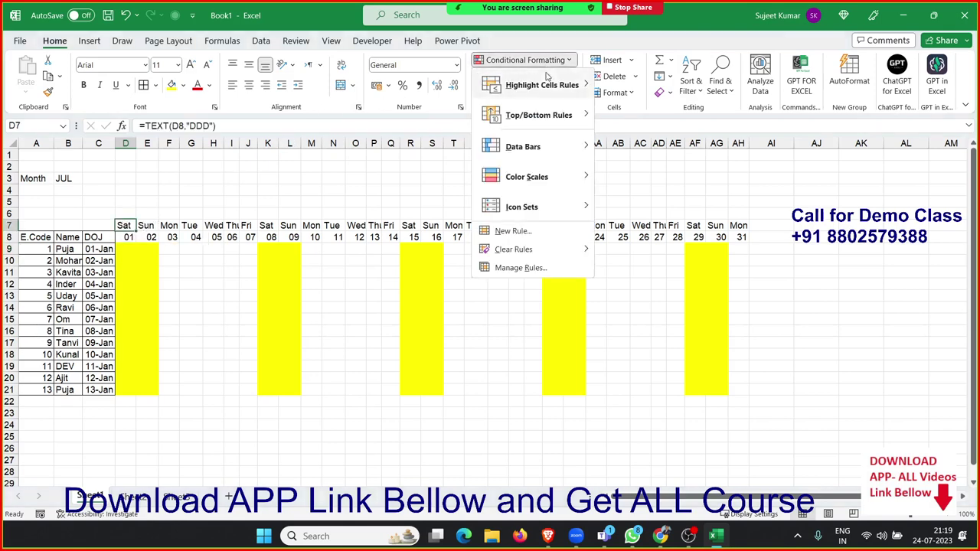
Step: Start a formula-based conditional formatting rule, then cancel it without saving
mouse_move(530, 250)
click(523, 232)
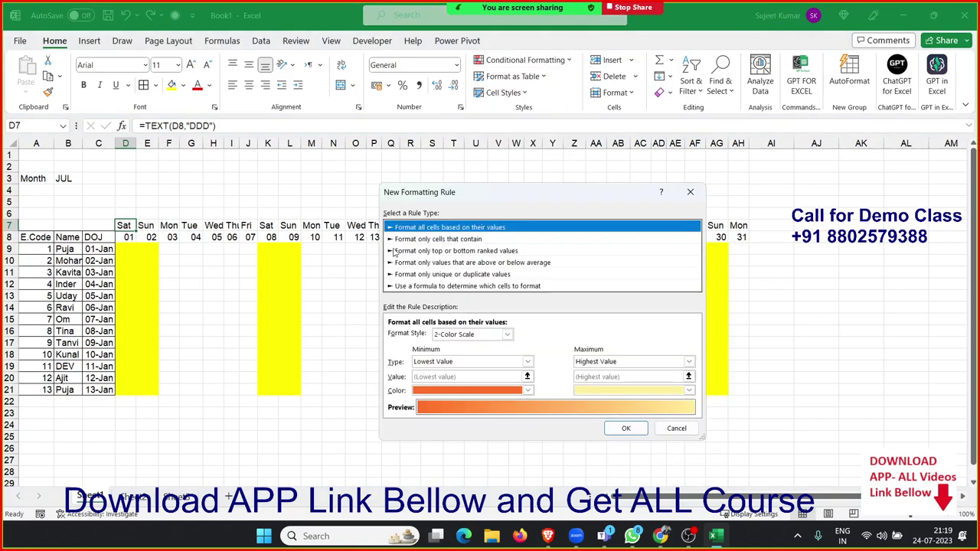
click(406, 286)
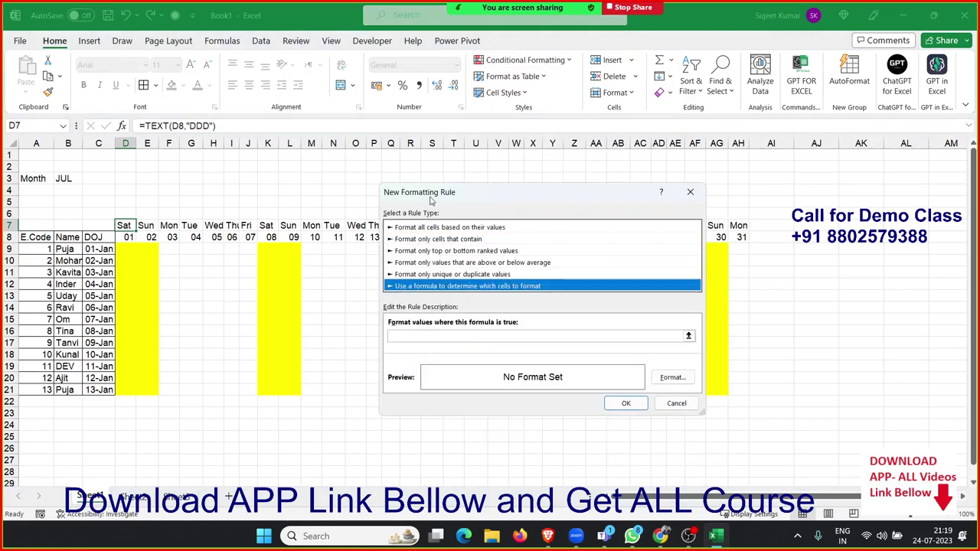
drag(431, 200, 444, 251)
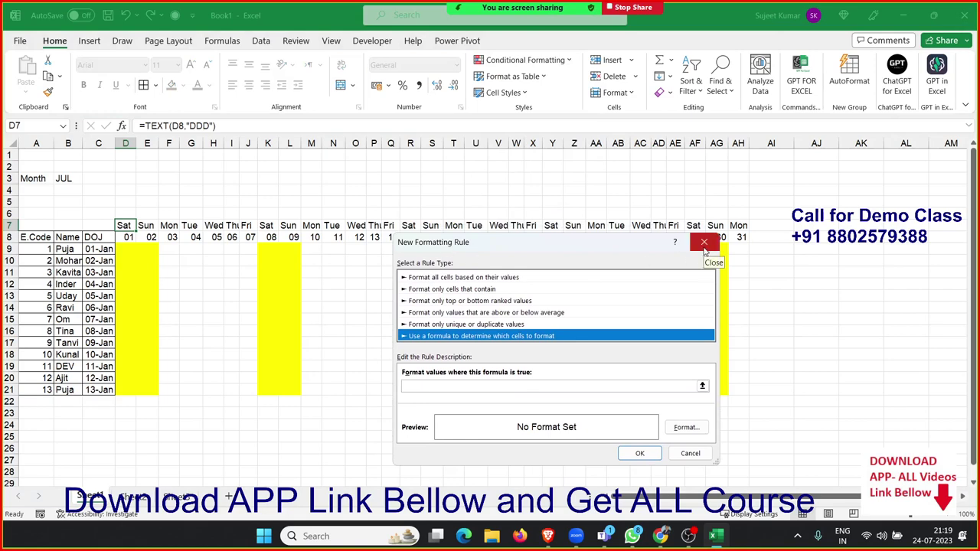
click(703, 244)
Step: With D9 selected, begin a new formula rule reading =$D$7>
click(133, 248)
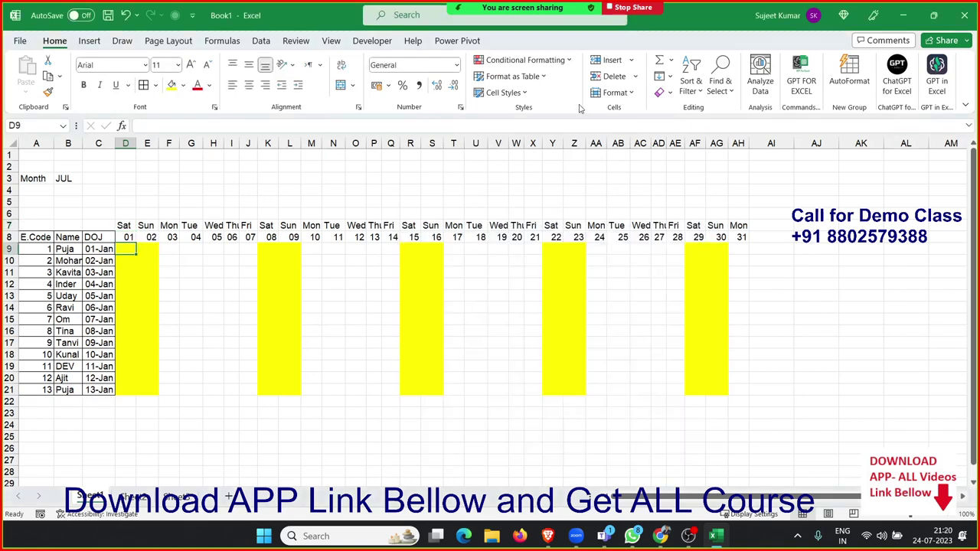
click(532, 61)
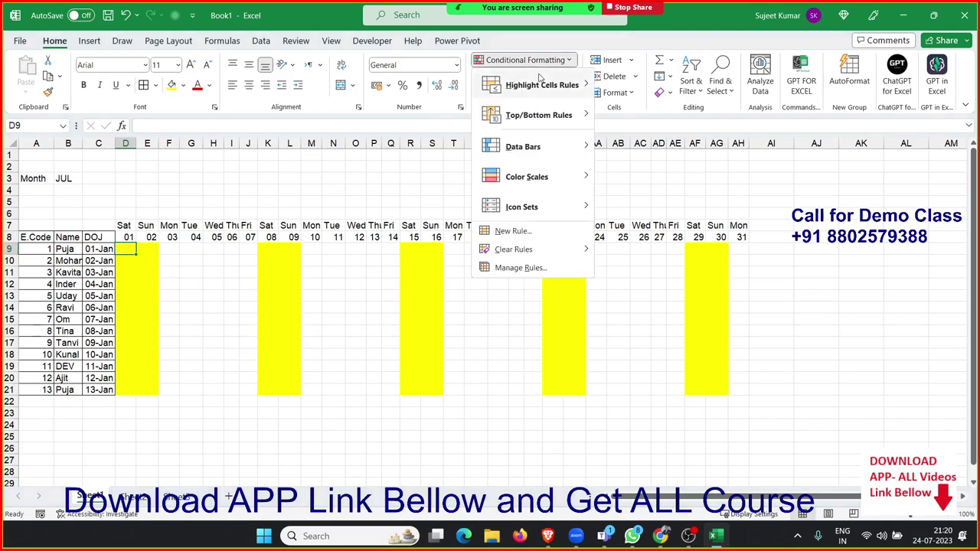
click(525, 231)
click(414, 325)
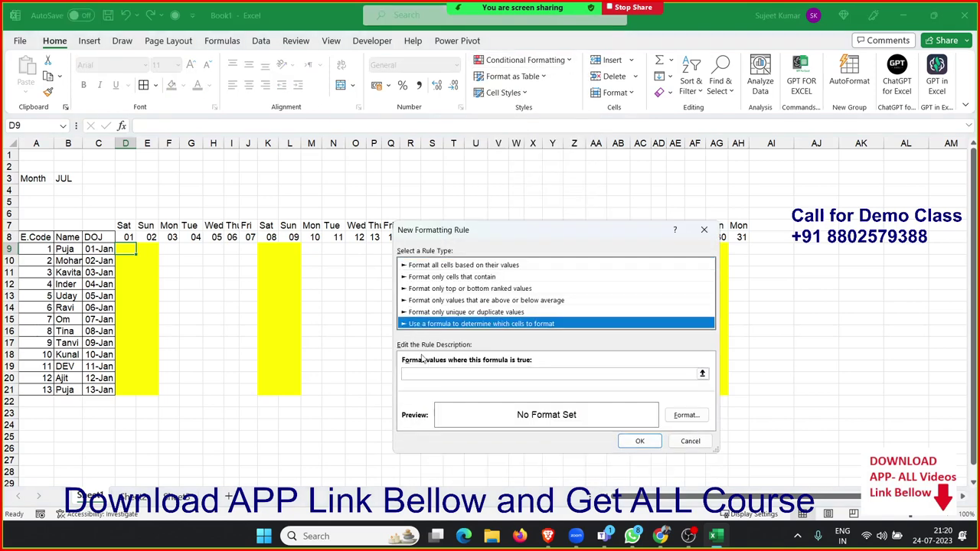
click(122, 225)
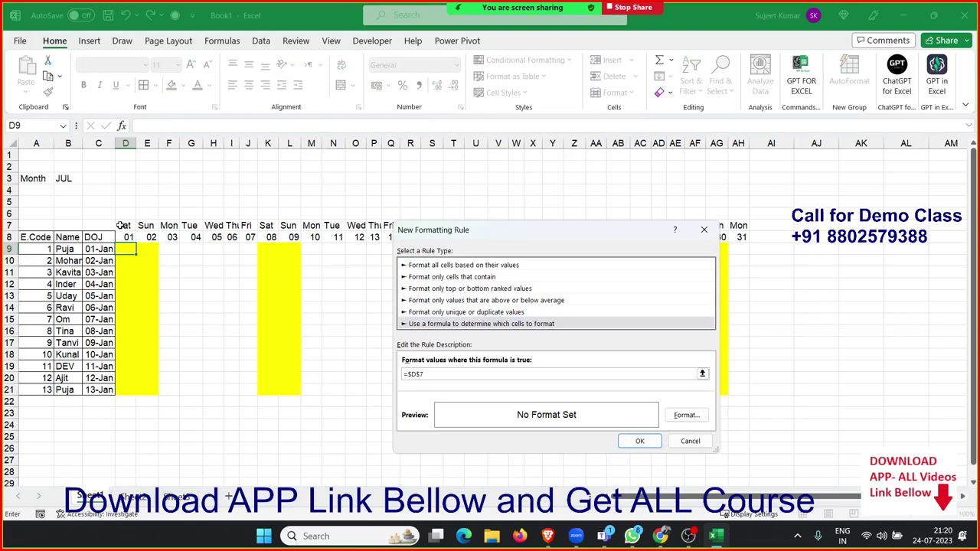
text(>)
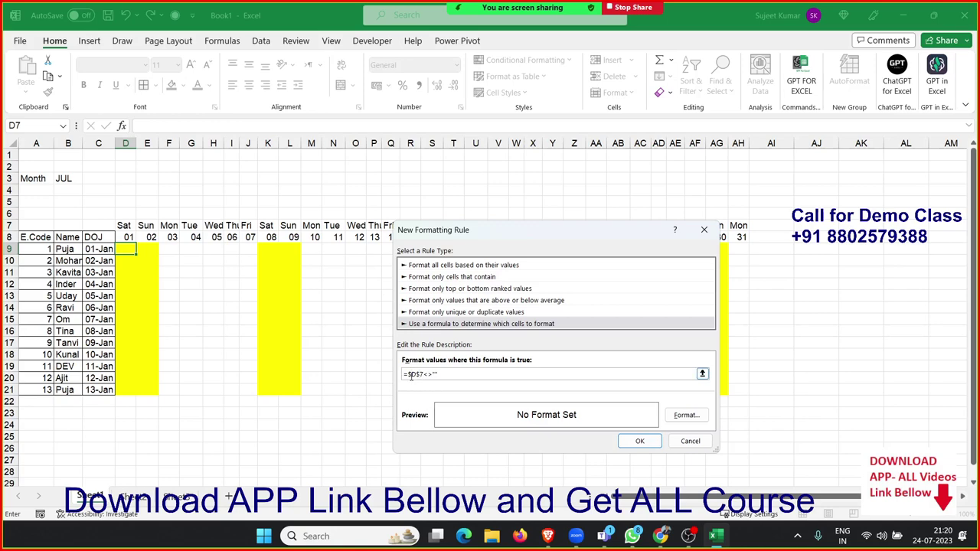
Step: Change the rule formula to =D$7<>"", give it an outline border, and apply it
key(F4)
click(686, 414)
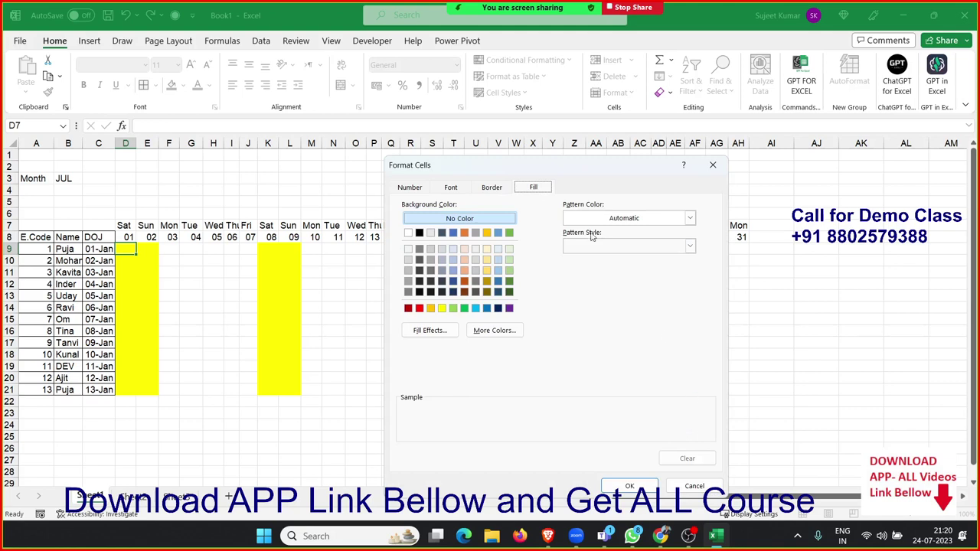
click(484, 190)
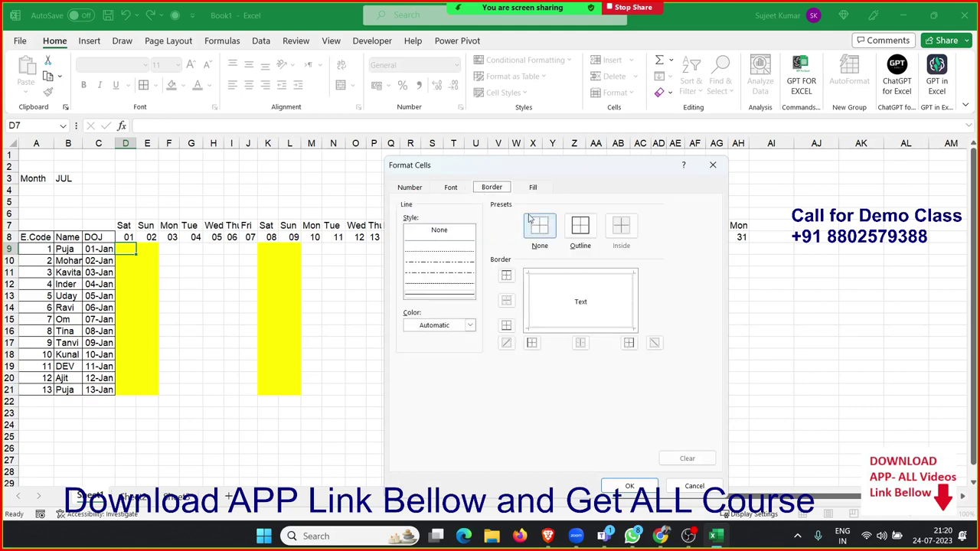
click(581, 228)
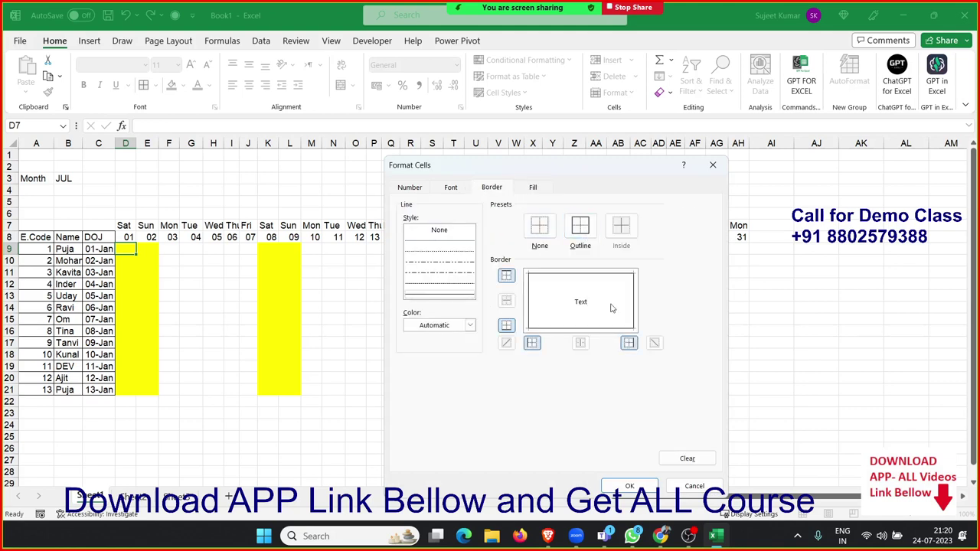
click(632, 485)
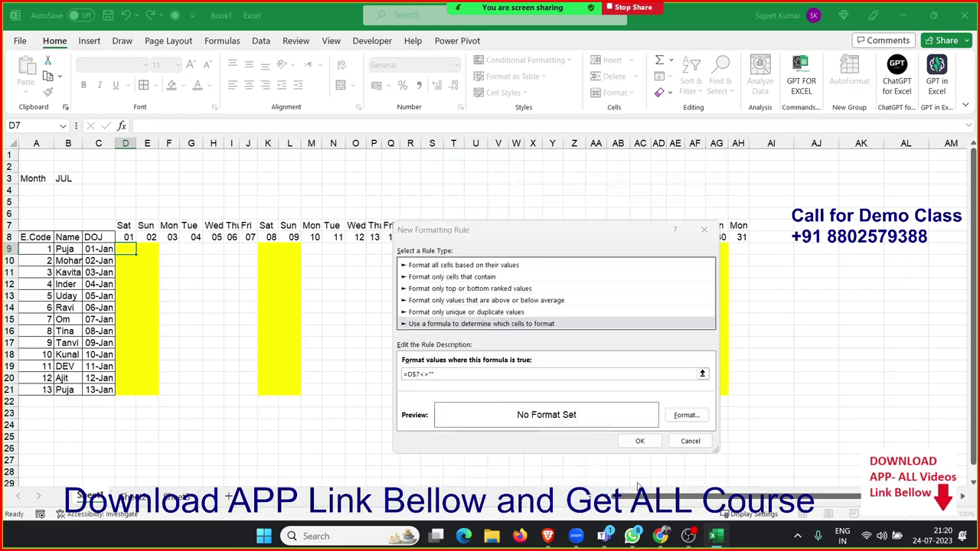
click(637, 442)
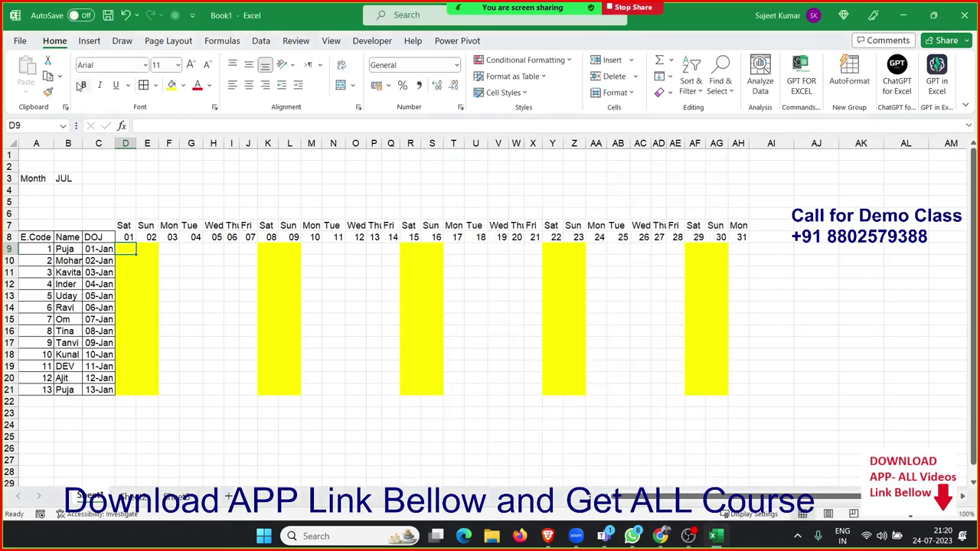
Step: Copy D9's bordered conditional format across the calendar grid D7:AH21
click(48, 91)
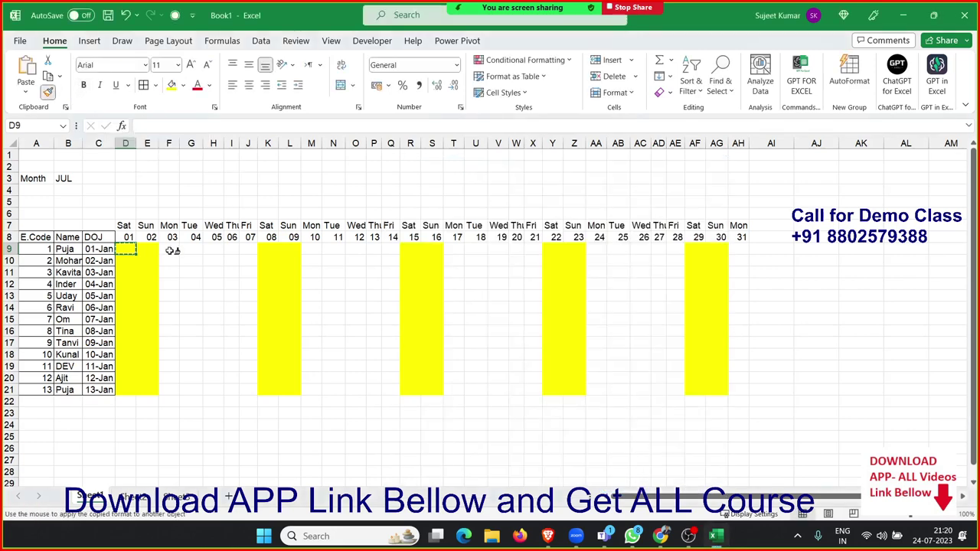
drag(132, 226, 731, 354)
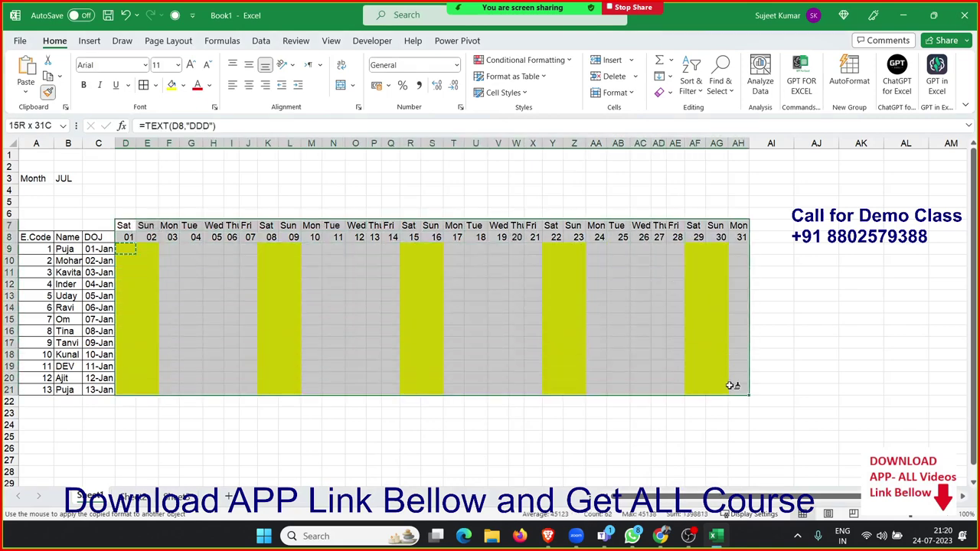
drag(731, 354, 728, 387)
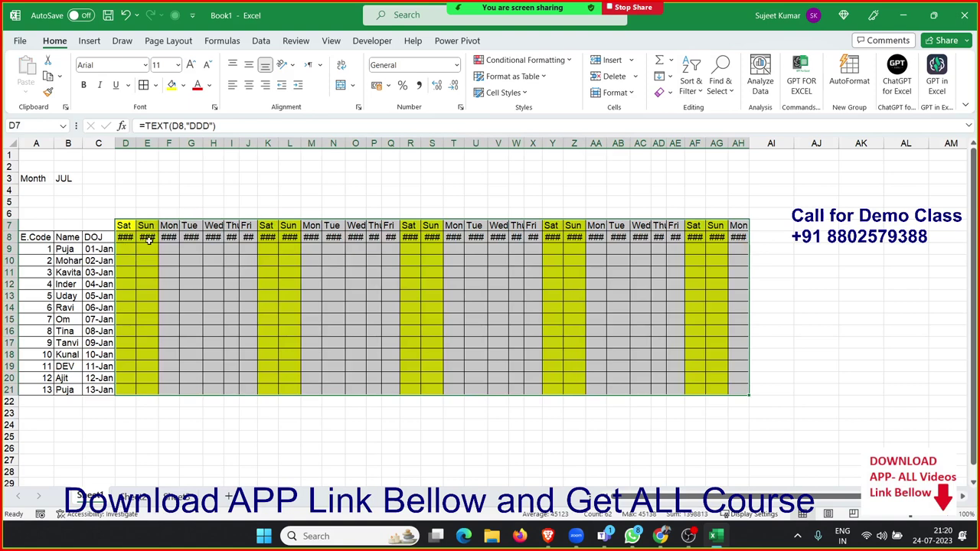
Step: Give the row 8 dates D8:AH8 the custom number format dd
drag(124, 240, 737, 238)
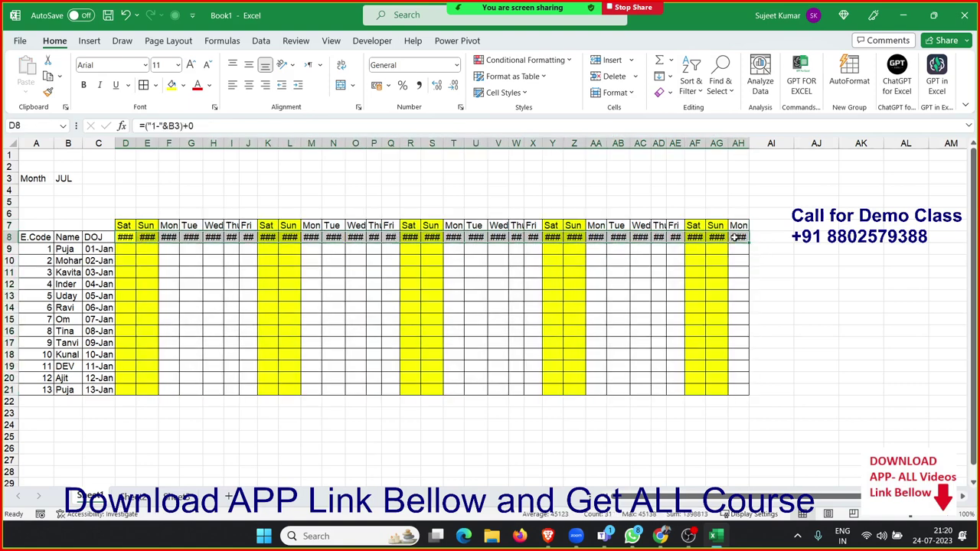
right_click(736, 241)
click(784, 436)
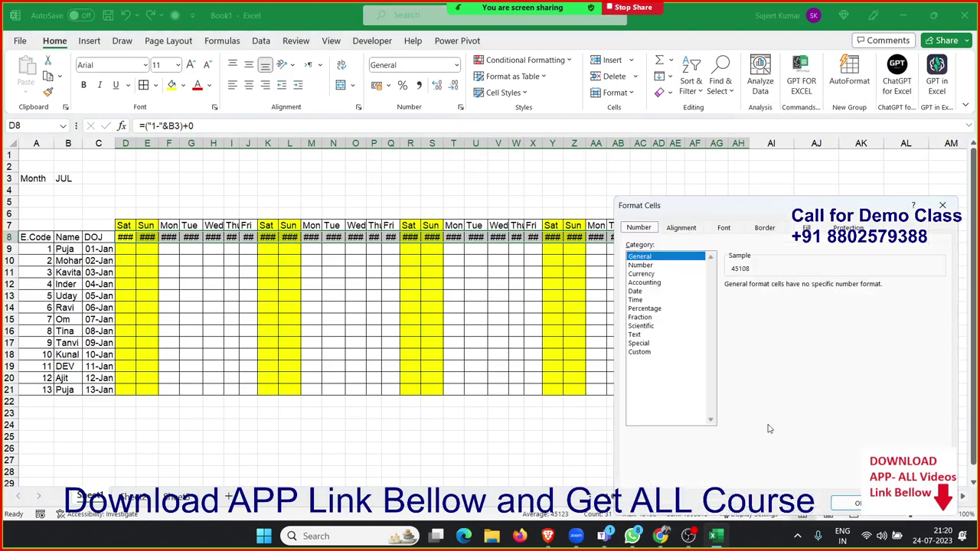
click(638, 351)
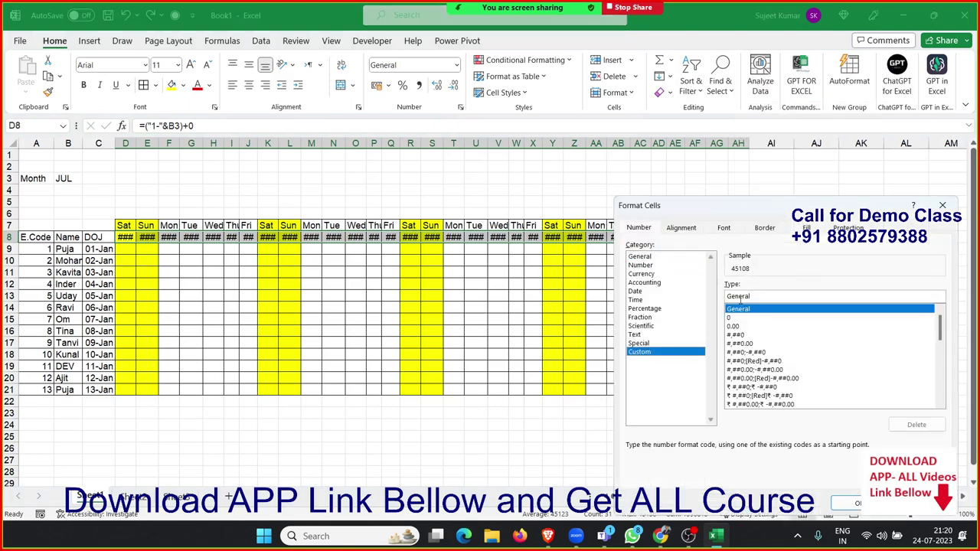
double_click(739, 297)
text(dd)
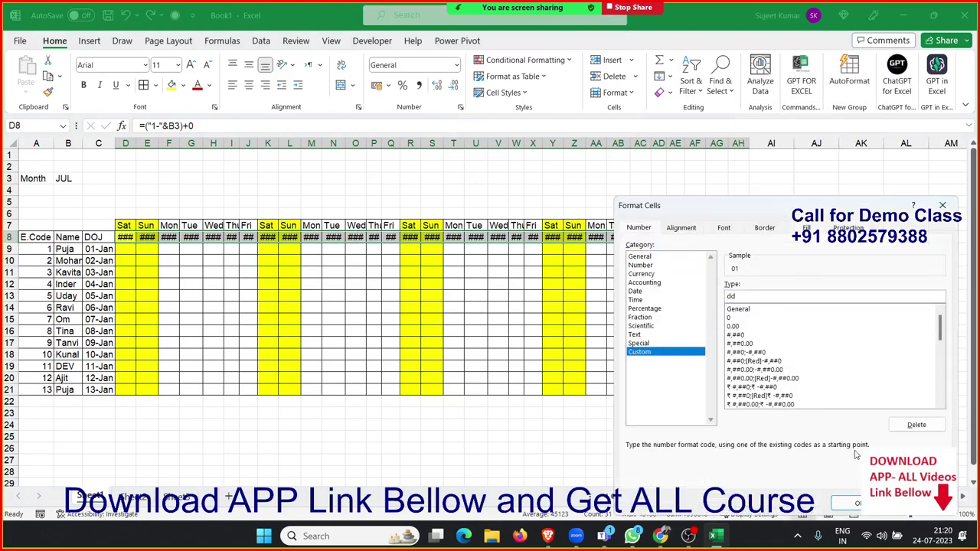
click(856, 503)
click(579, 334)
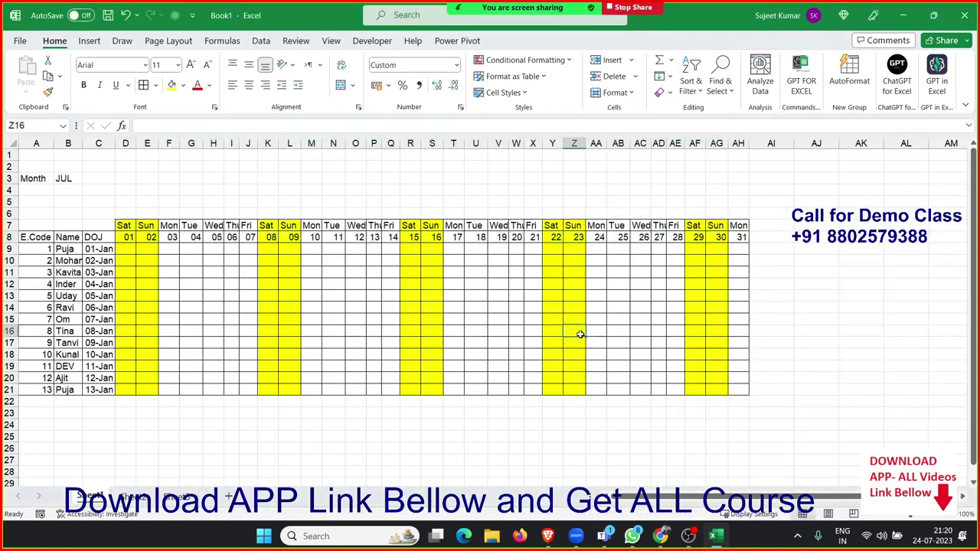
click(167, 40)
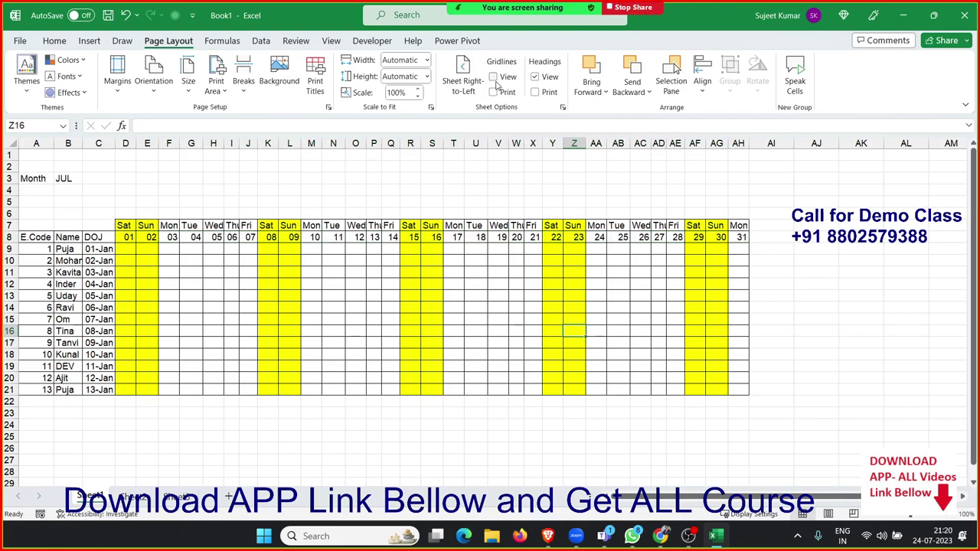
Step: Test the calendar by switching B3's month to AUG, then SEP, then OCT
click(75, 179)
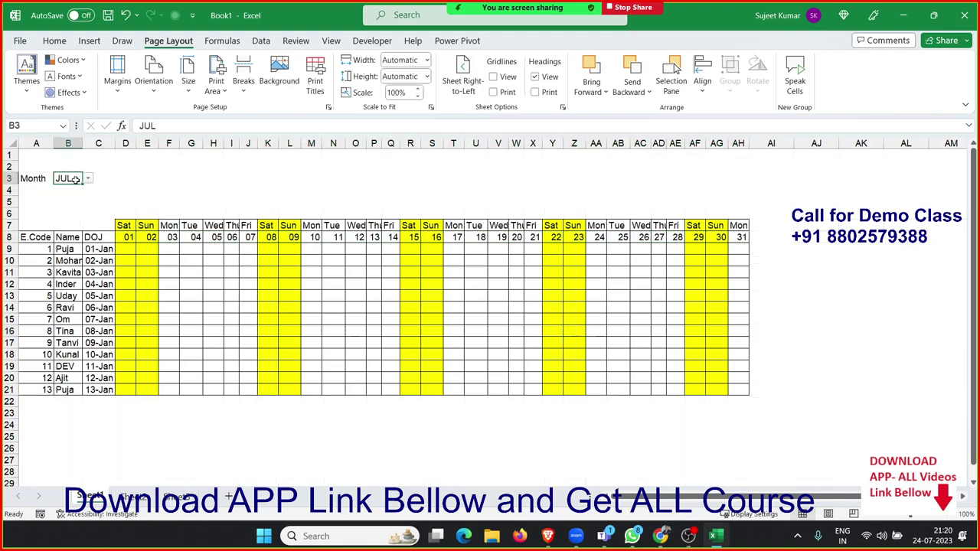
click(87, 180)
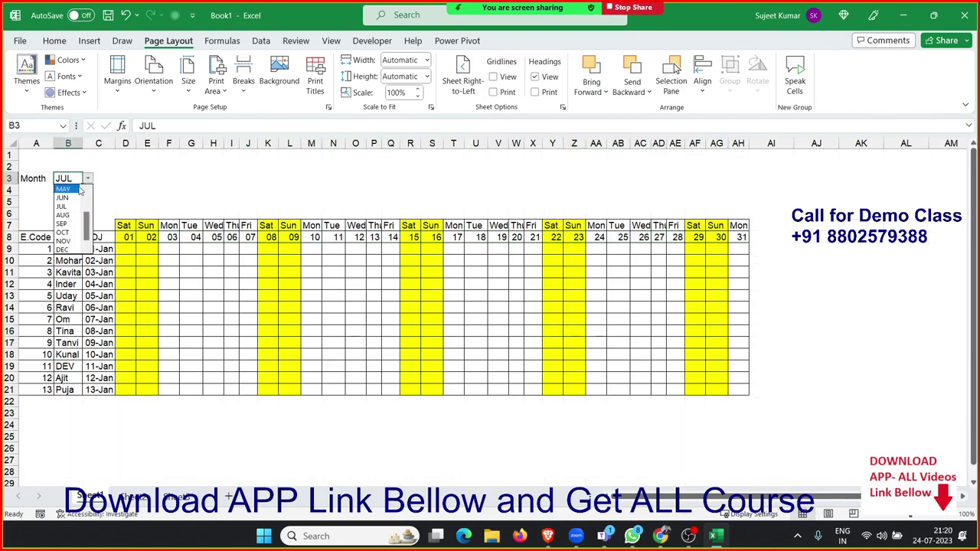
click(62, 220)
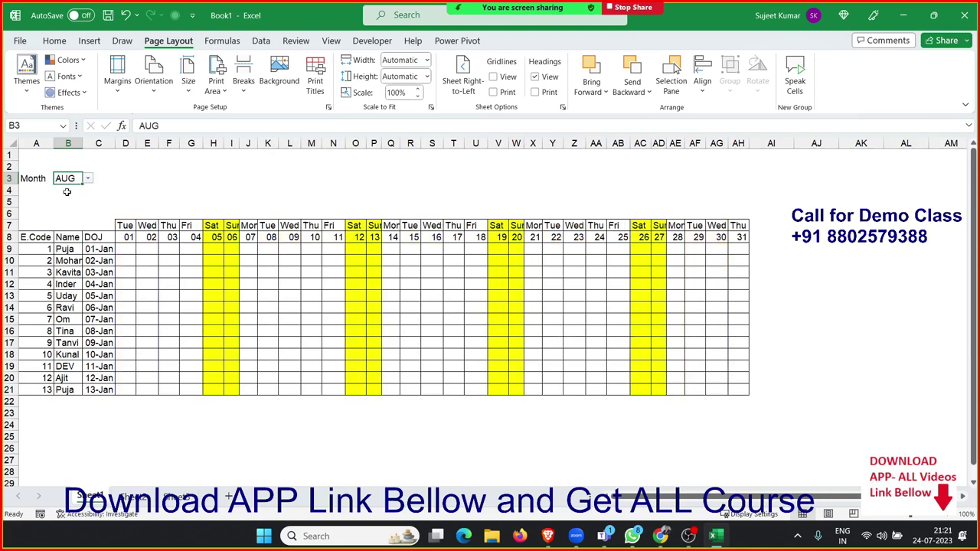
click(87, 179)
click(69, 225)
click(88, 180)
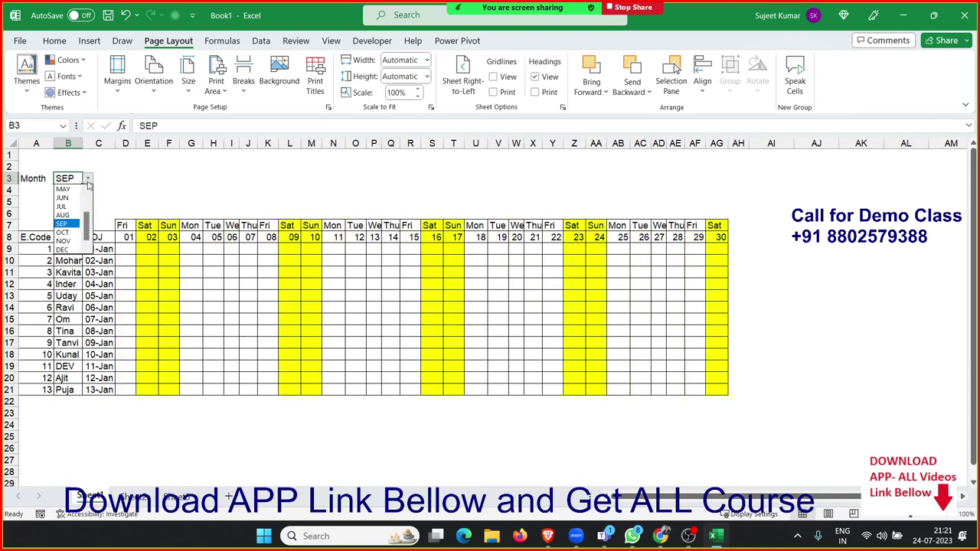
click(69, 232)
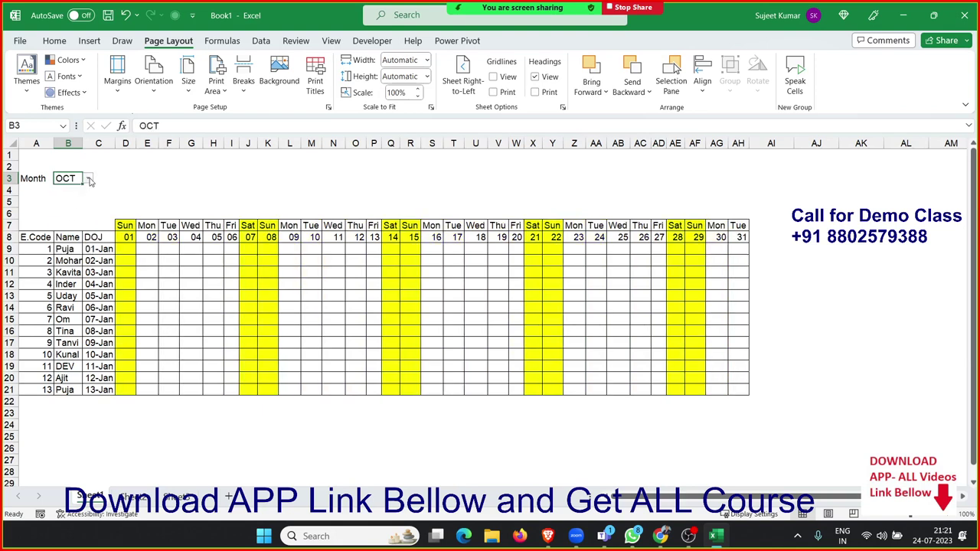
Step: Continue testing with NOV and DEC, finishing with JAN selected in B3
click(88, 180)
click(77, 240)
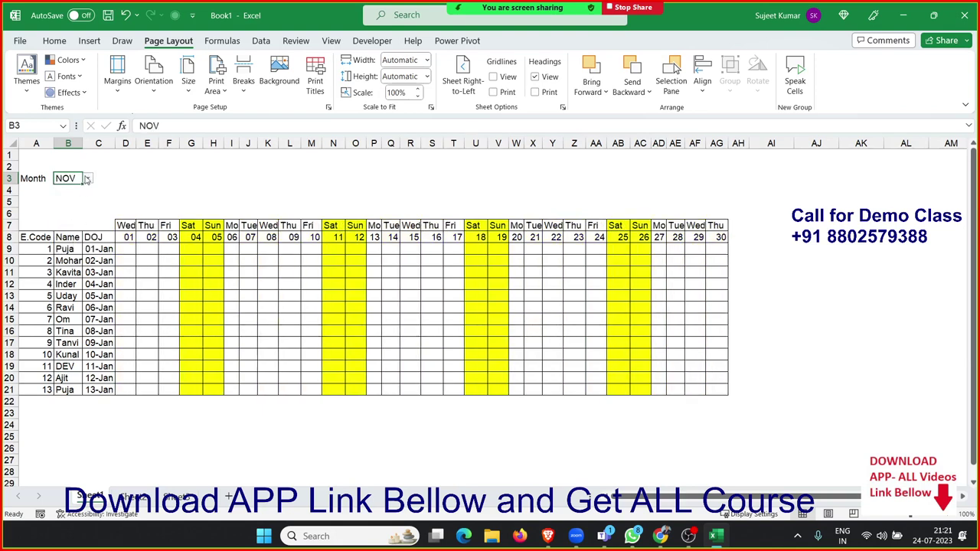
click(88, 179)
click(71, 250)
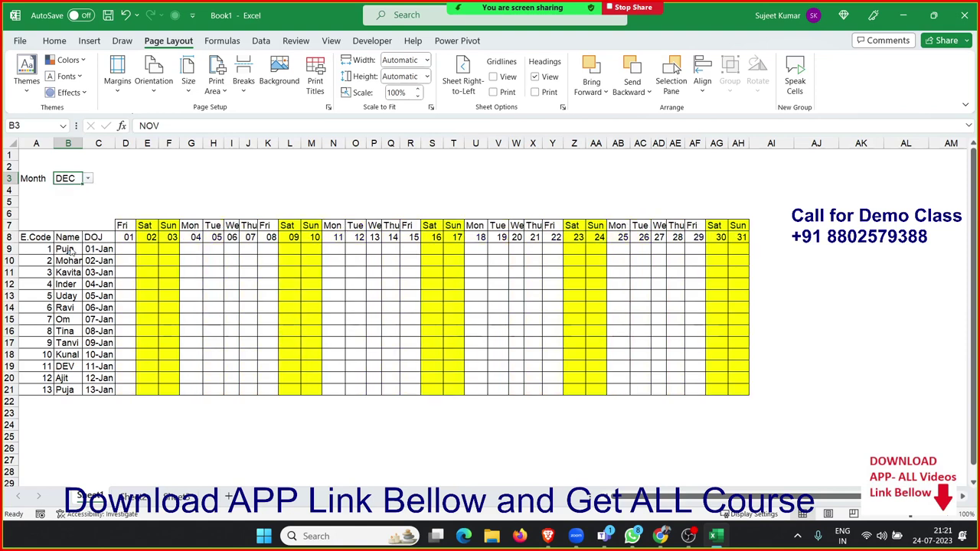
click(88, 179)
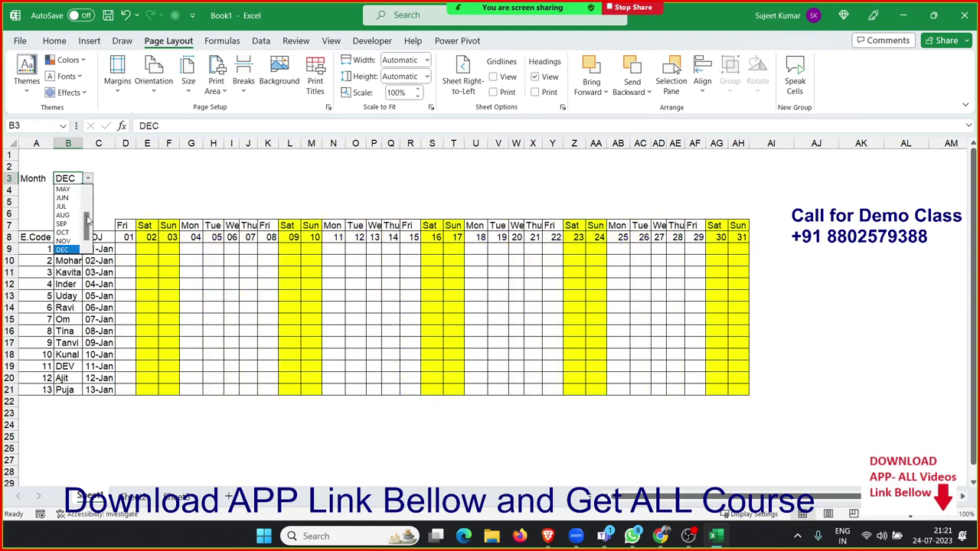
drag(88, 219, 87, 184)
click(76, 189)
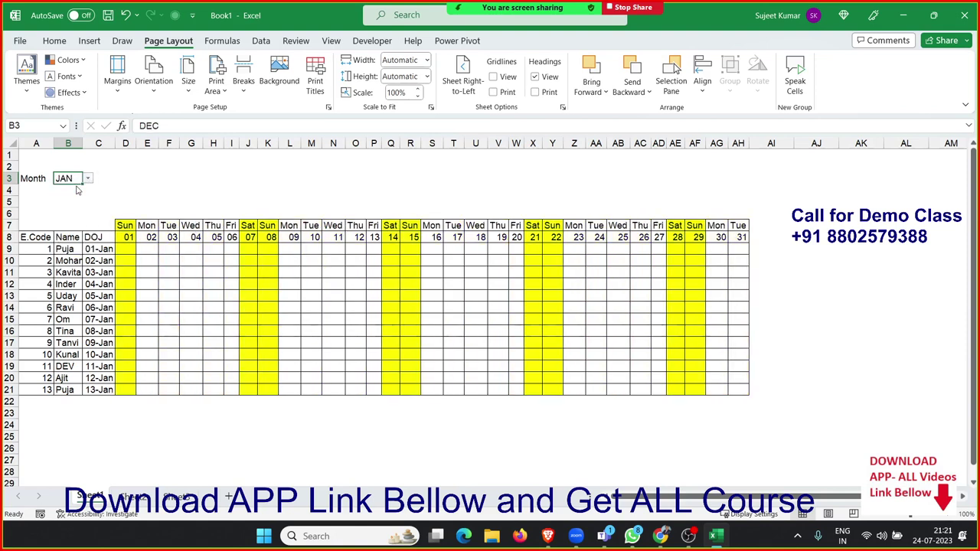
click(125, 168)
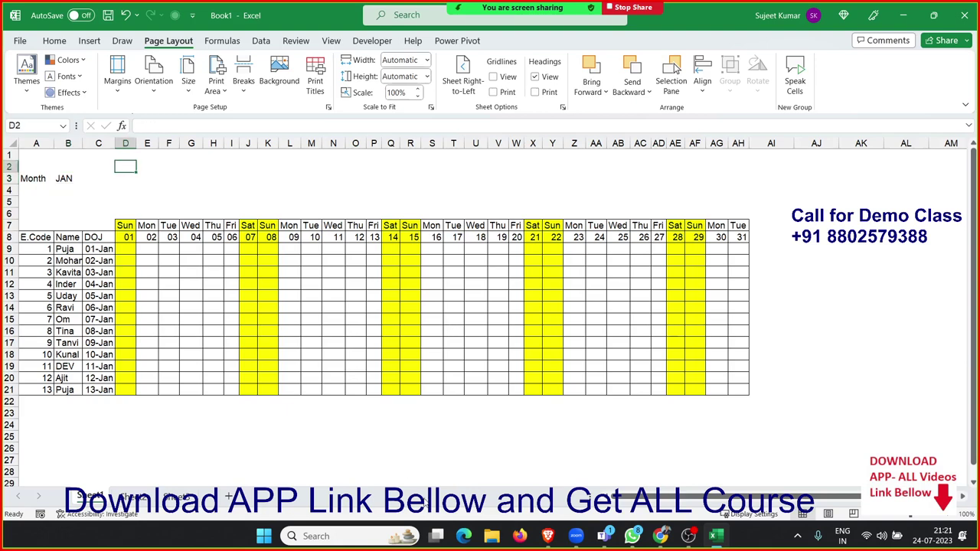
click(493, 543)
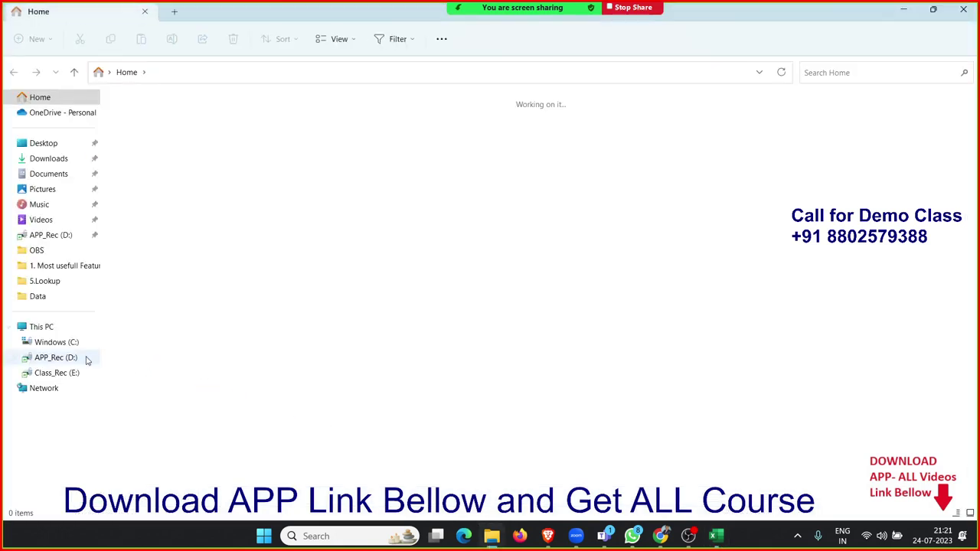
Step: Open 2.Lookup Project - Solution.xlsx from E: > EXCEL-2021 > 3.Function > 5.Lookup
click(78, 374)
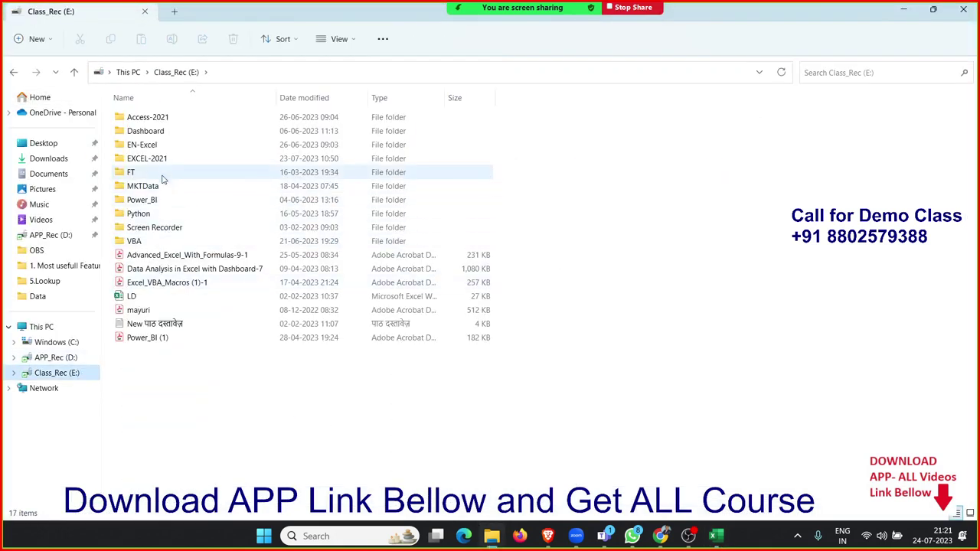
double_click(163, 159)
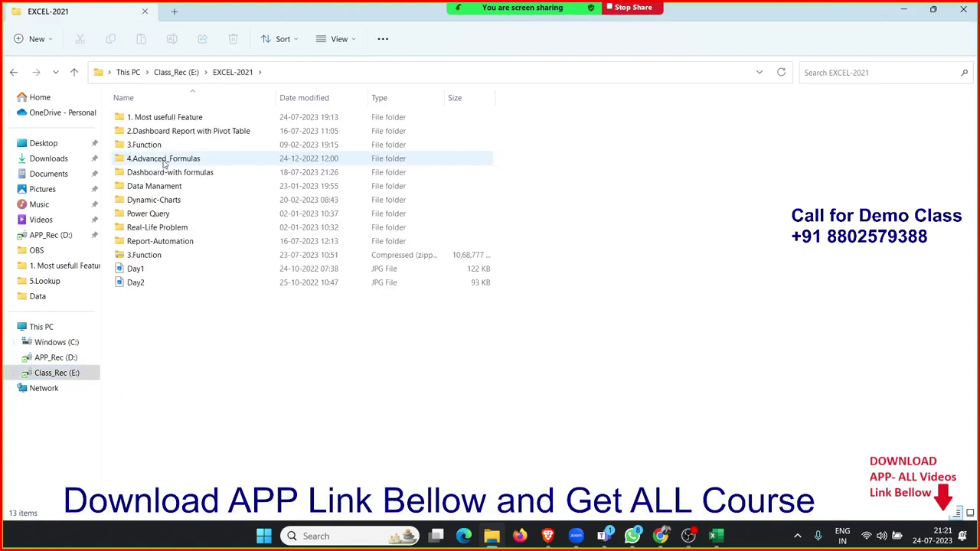
double_click(153, 145)
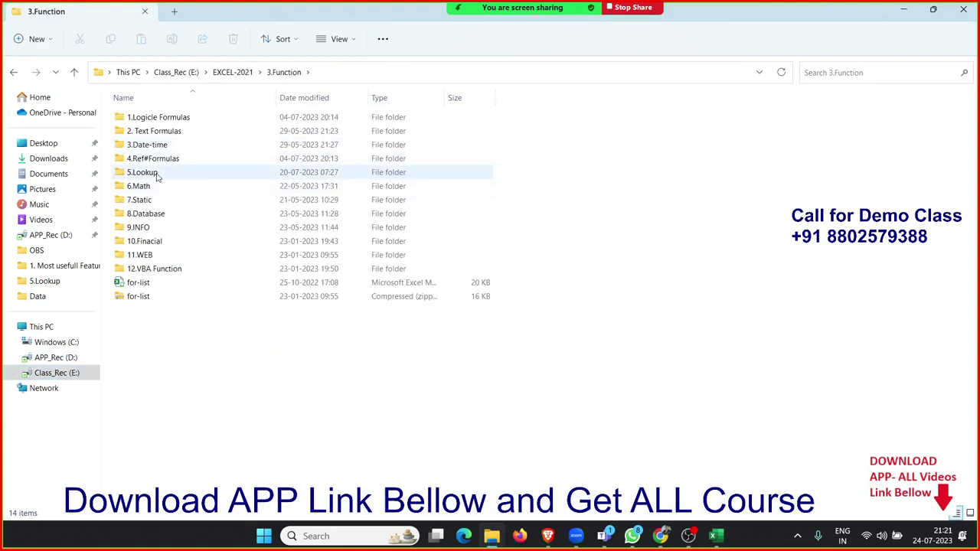
double_click(156, 174)
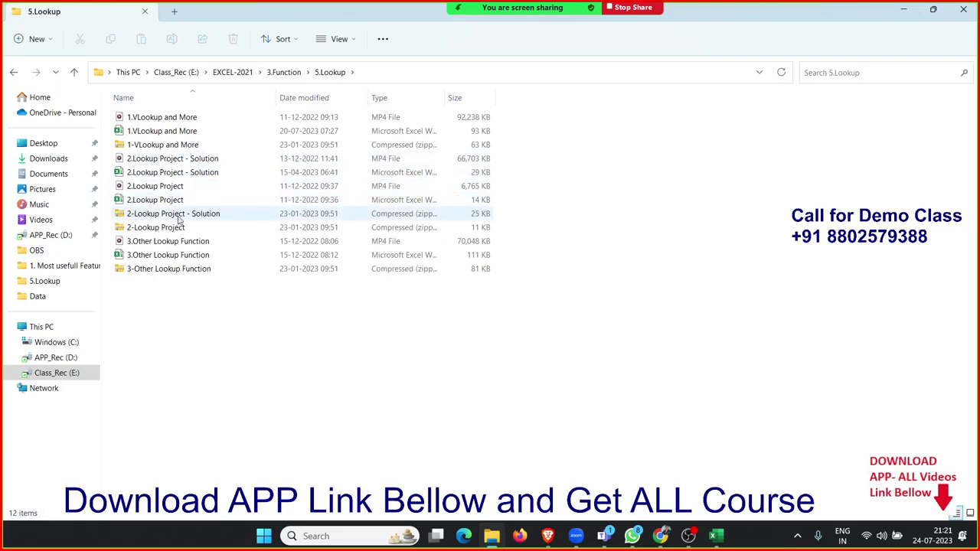
double_click(175, 173)
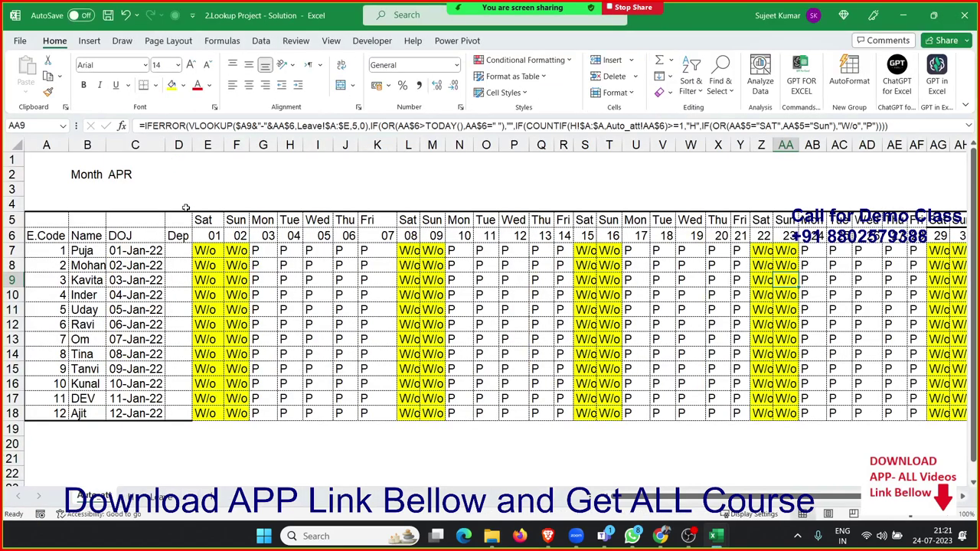
Step: Inspect the J18 attendance formula and the leave table's dates and name lookup formulas
click(189, 234)
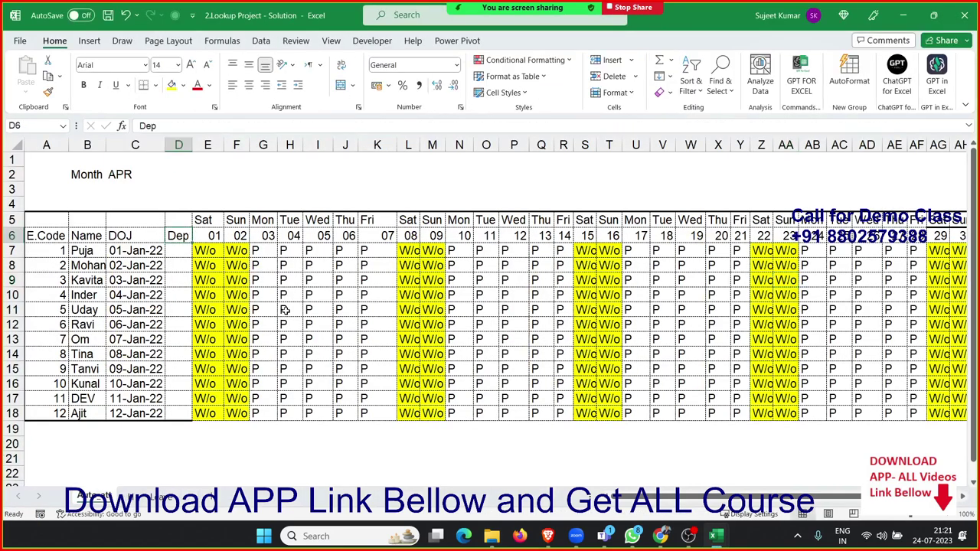
click(340, 411)
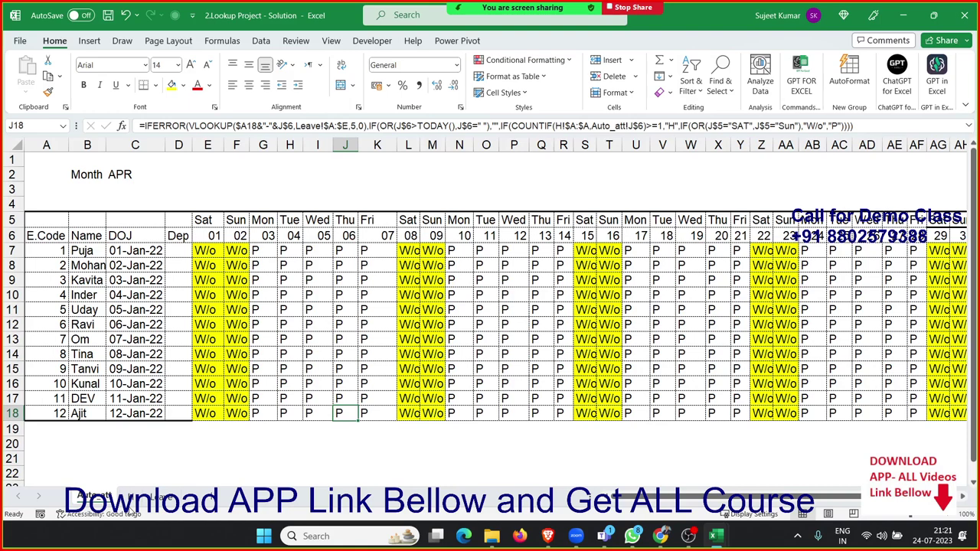
click(169, 501)
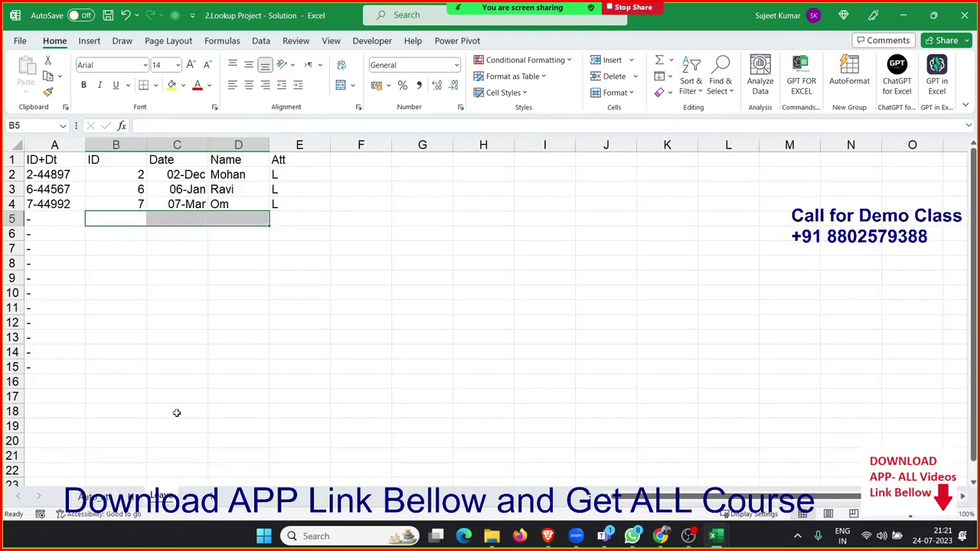
click(159, 244)
click(140, 208)
click(195, 207)
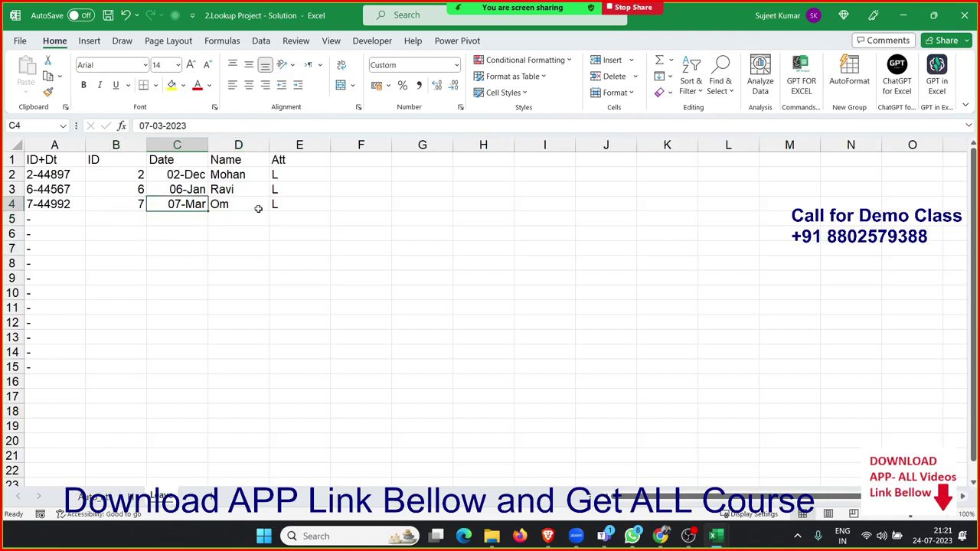
click(259, 209)
click(263, 218)
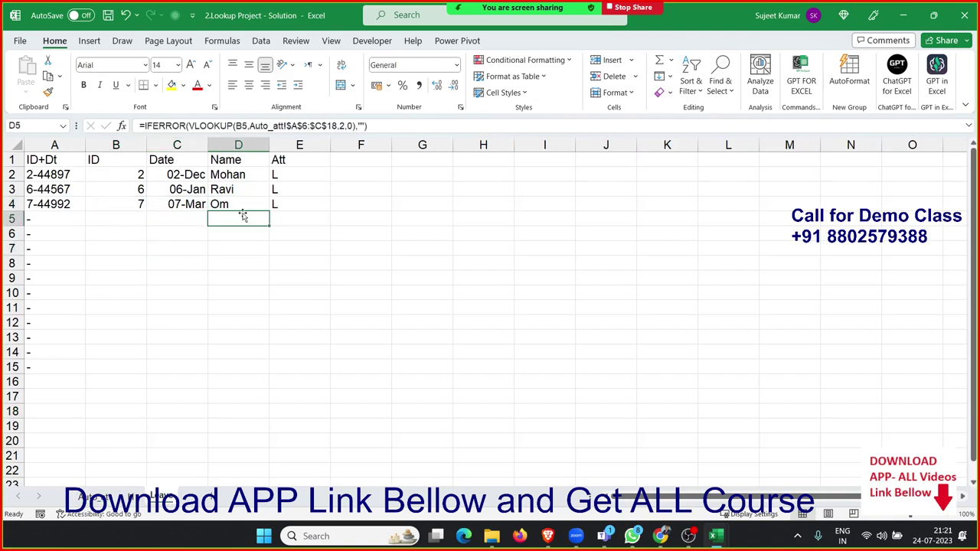
click(198, 196)
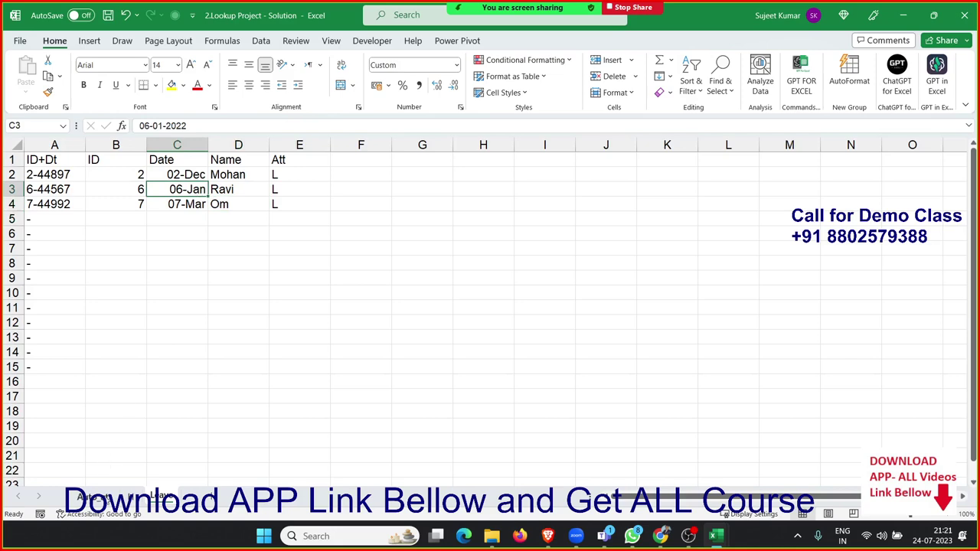
Step: Change the attendance month in C2 from APR to JAN and inspect the E6 and H11 formulas
click(92, 496)
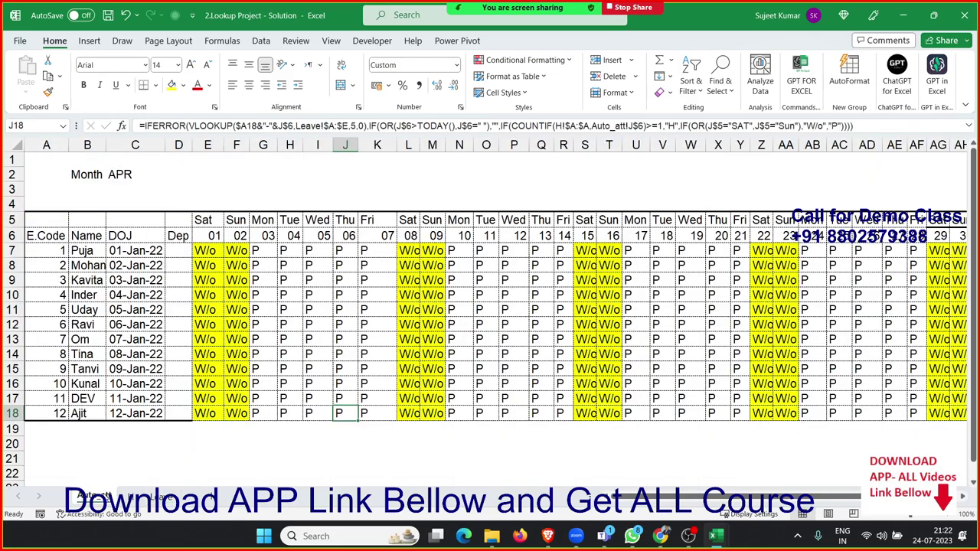
click(153, 177)
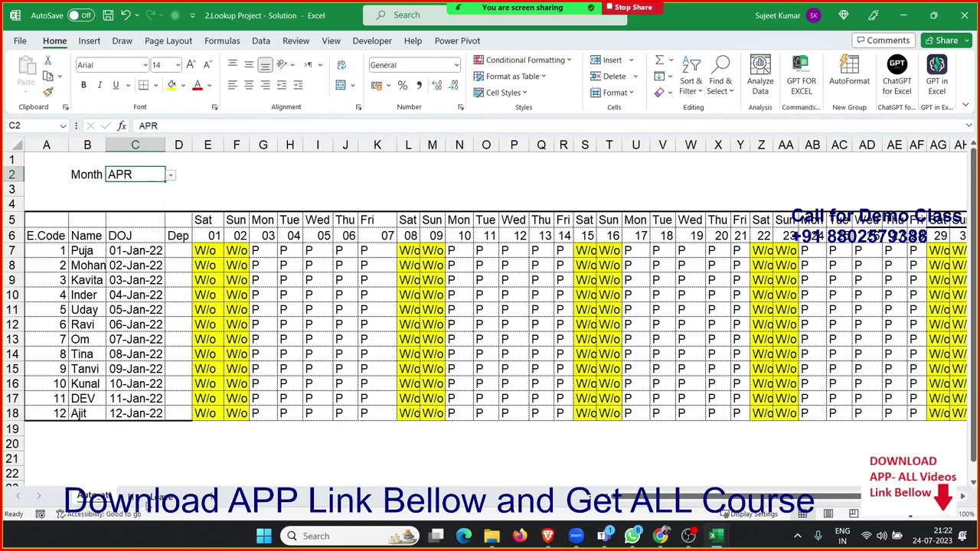
click(154, 499)
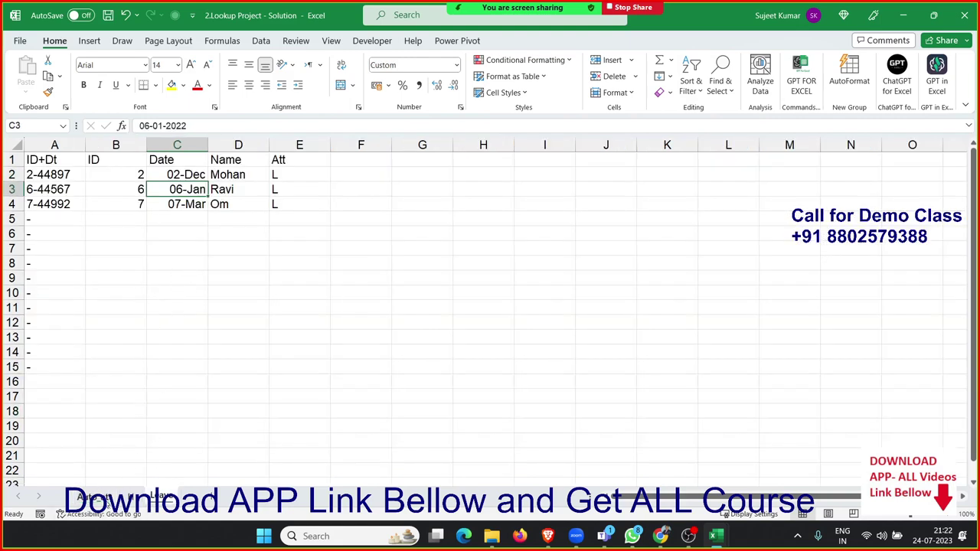
click(92, 498)
click(172, 175)
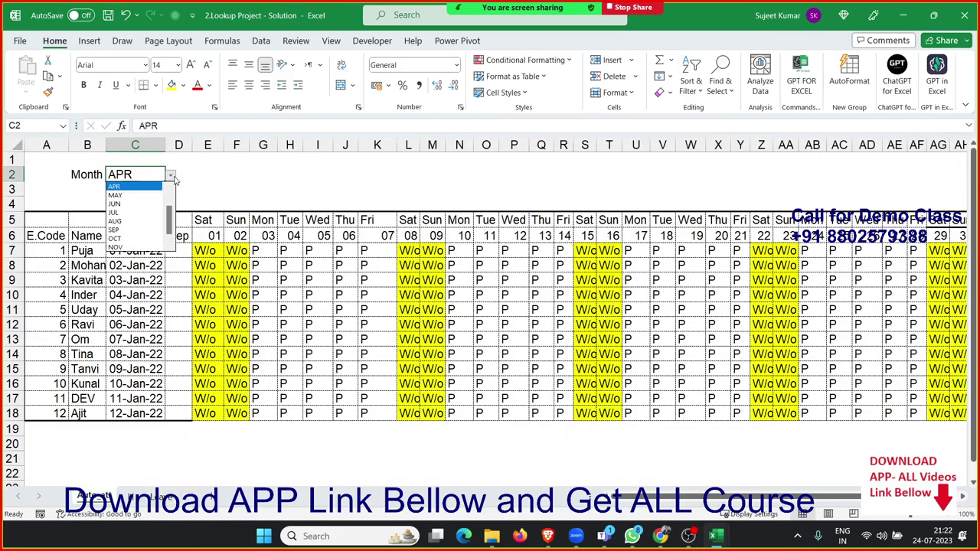
click(155, 187)
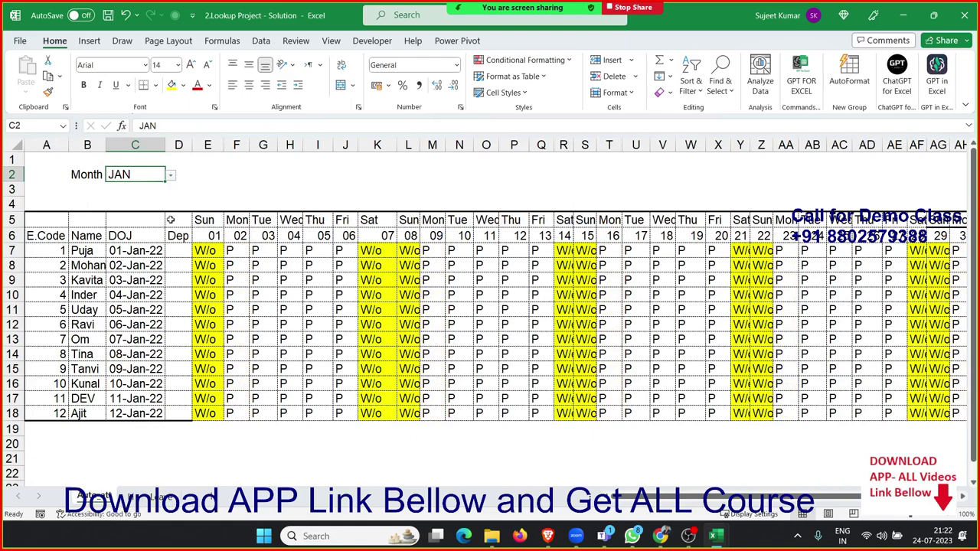
click(207, 235)
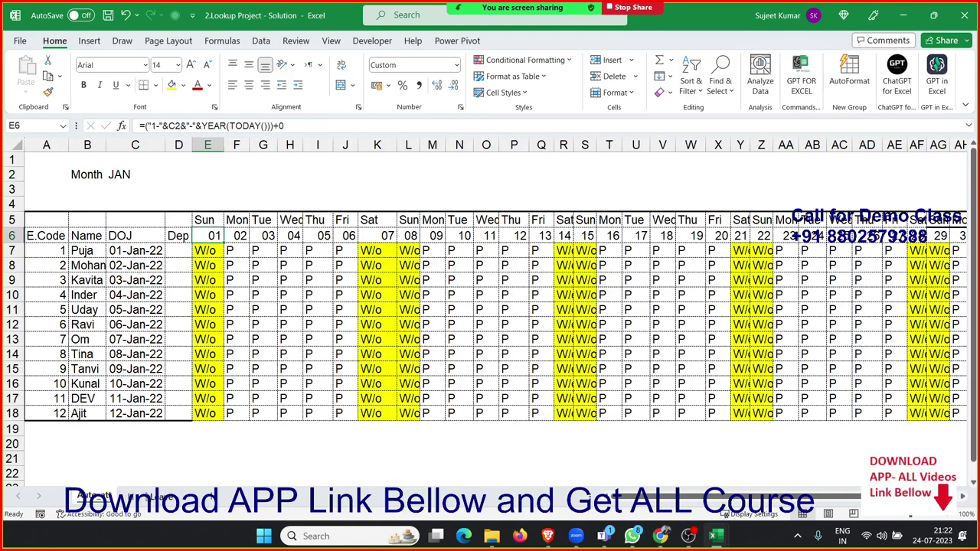
click(81, 313)
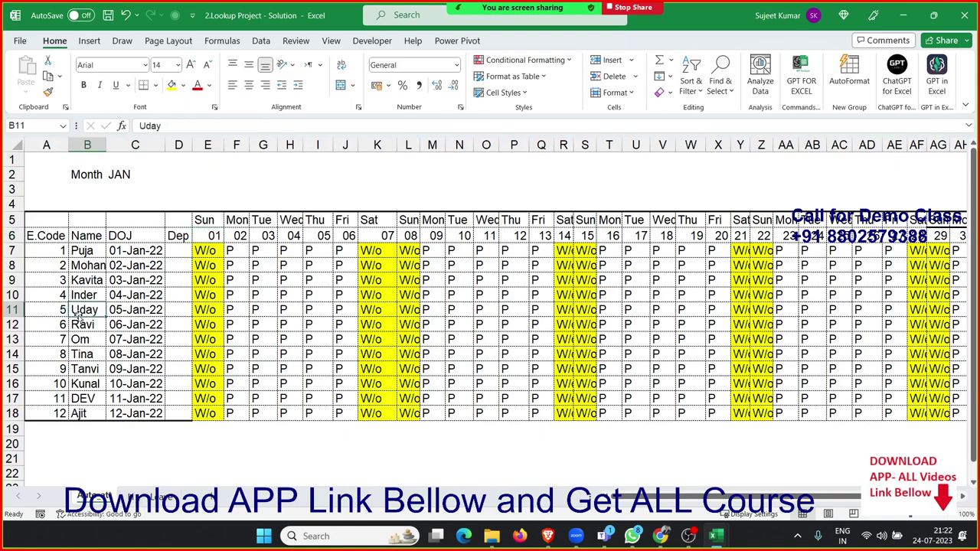
click(284, 309)
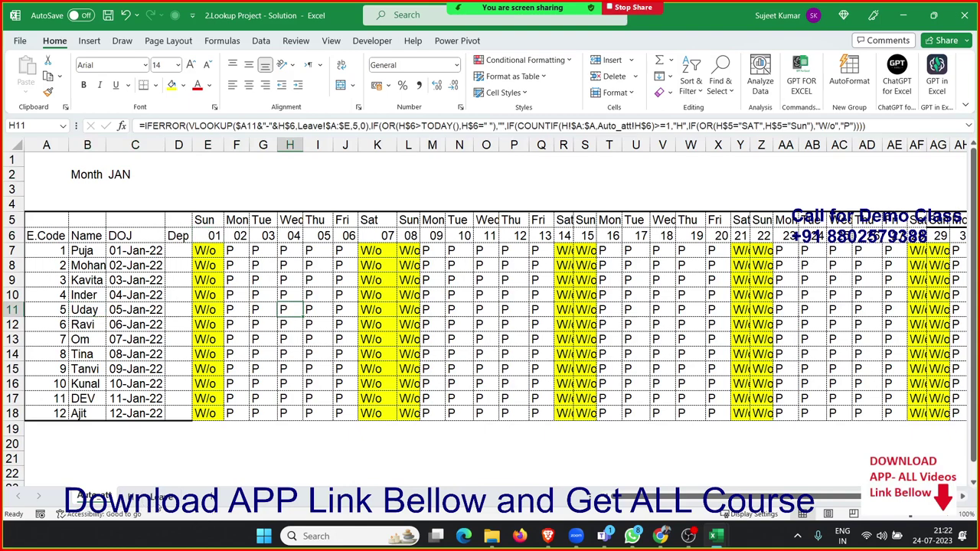
Step: Add a leave table entry with ID 5, date 04-Jan and code L
click(151, 499)
click(127, 218)
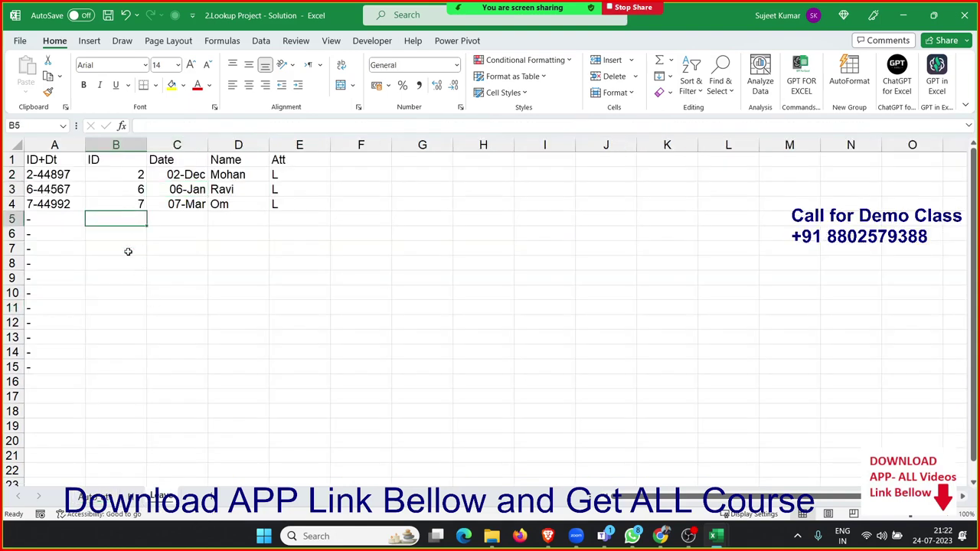
click(103, 494)
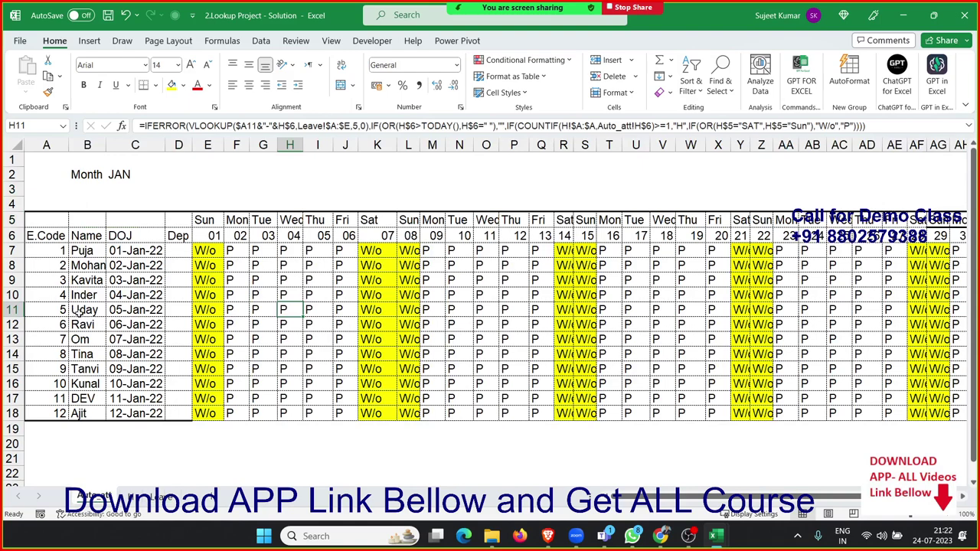
click(172, 493)
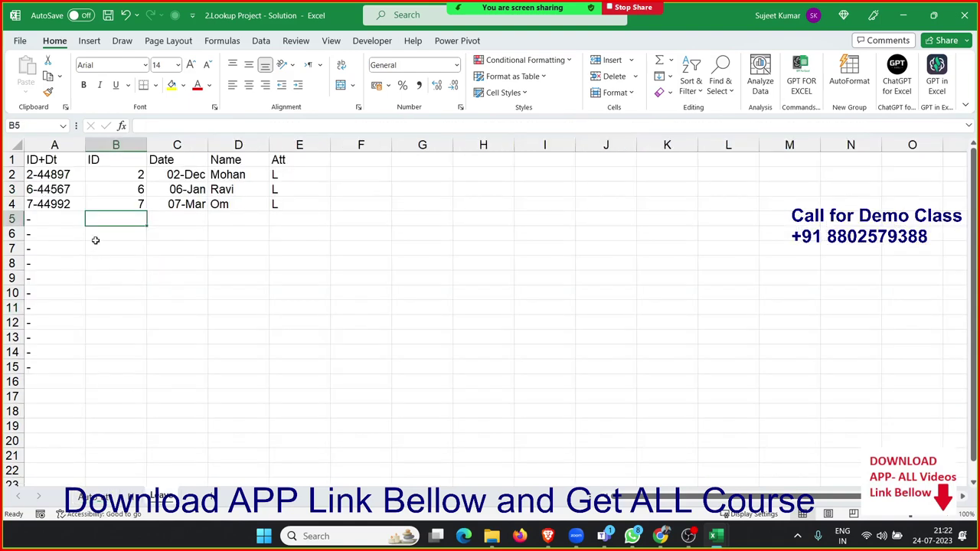
text(5)
key(Return)
key(Up)
key(Right)
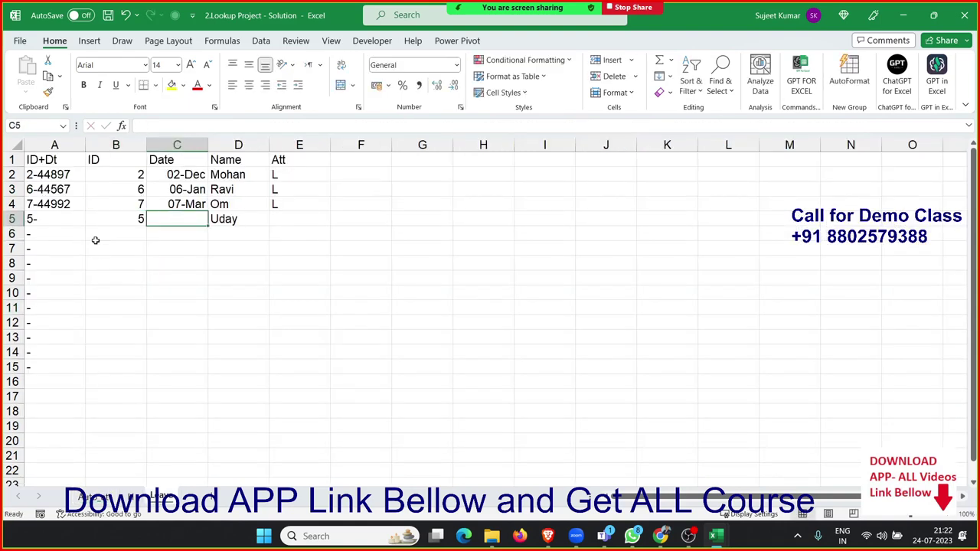
text(1/4)
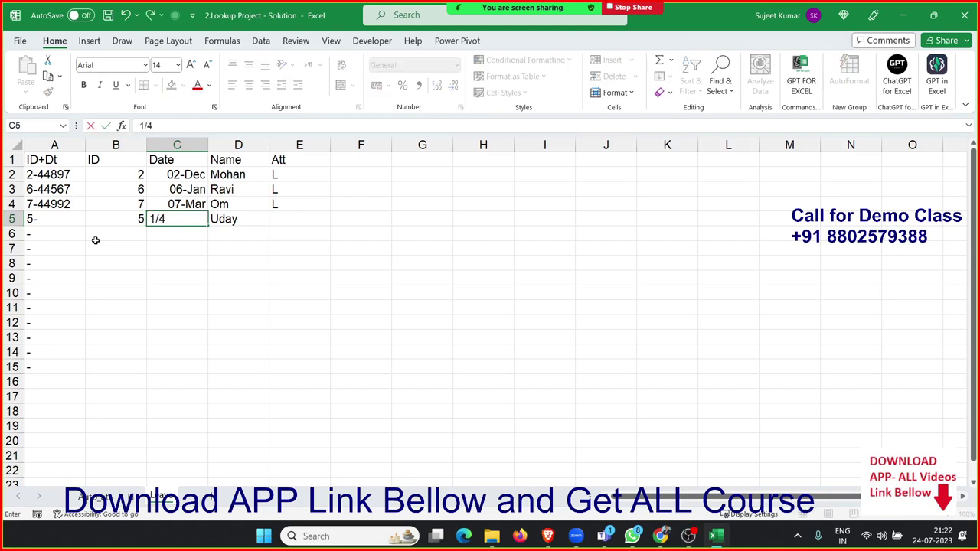
key(BackSpace)
key(BackSpace)
key(BackSpace)
text(4/)
key(Tab)
key(Tab)
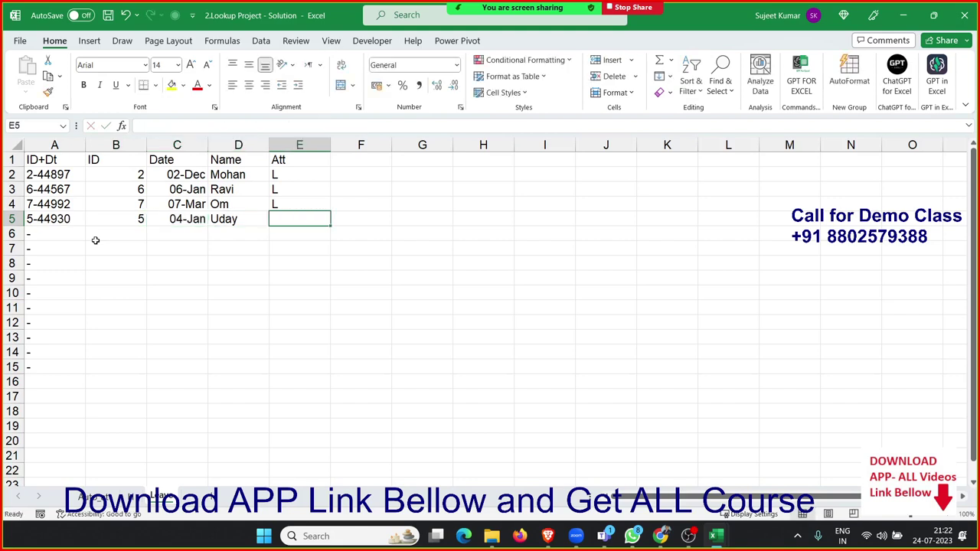
text(L)
key(Return)
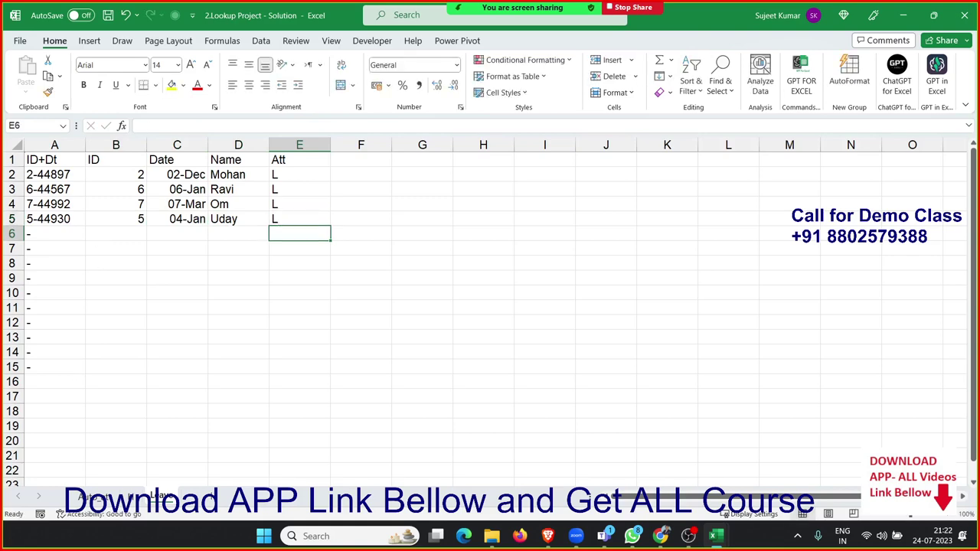
Step: Check the leave on the attendance sheet, review the AJ–AN totals, then close and save the workbook
click(81, 497)
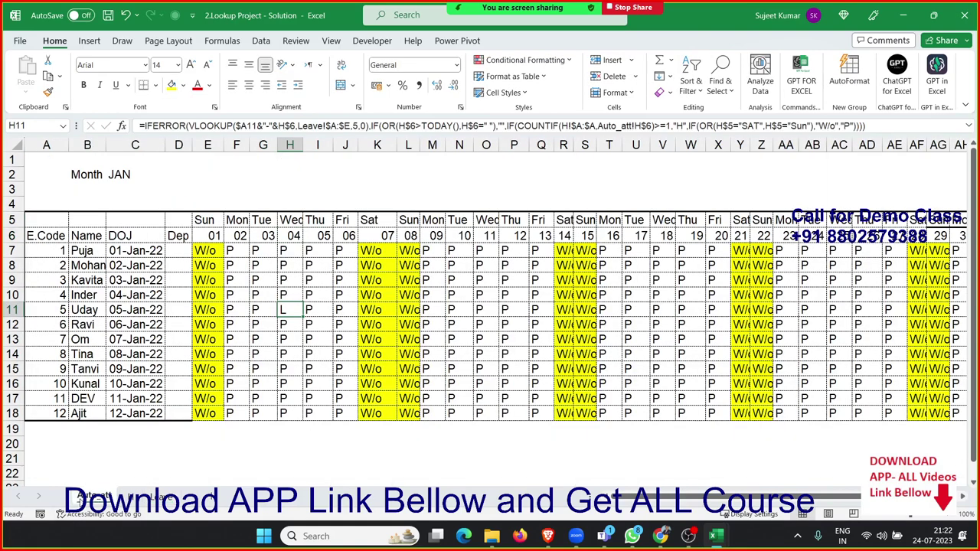
click(287, 322)
click(289, 311)
drag(632, 496, 740, 499)
click(711, 268)
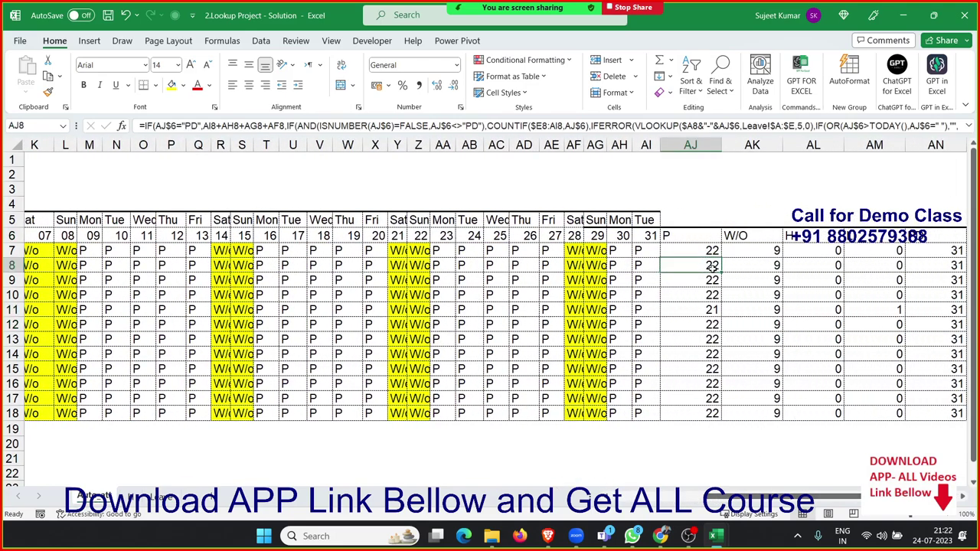
click(749, 268)
click(812, 268)
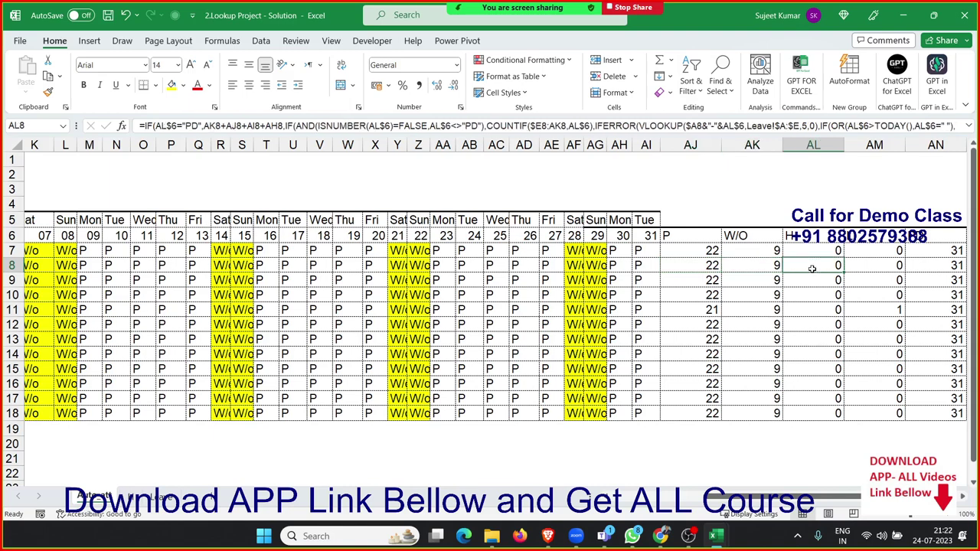
click(862, 276)
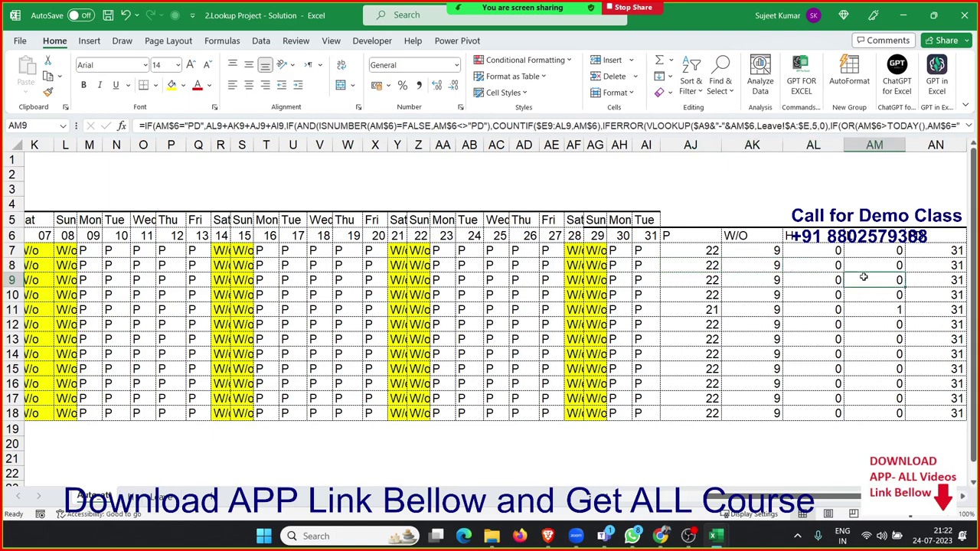
click(952, 375)
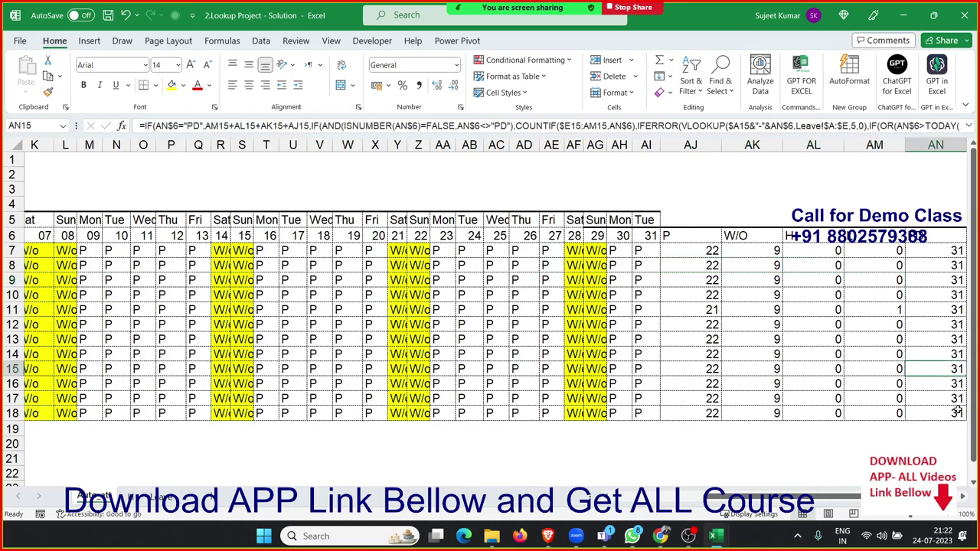
drag(956, 412, 953, 251)
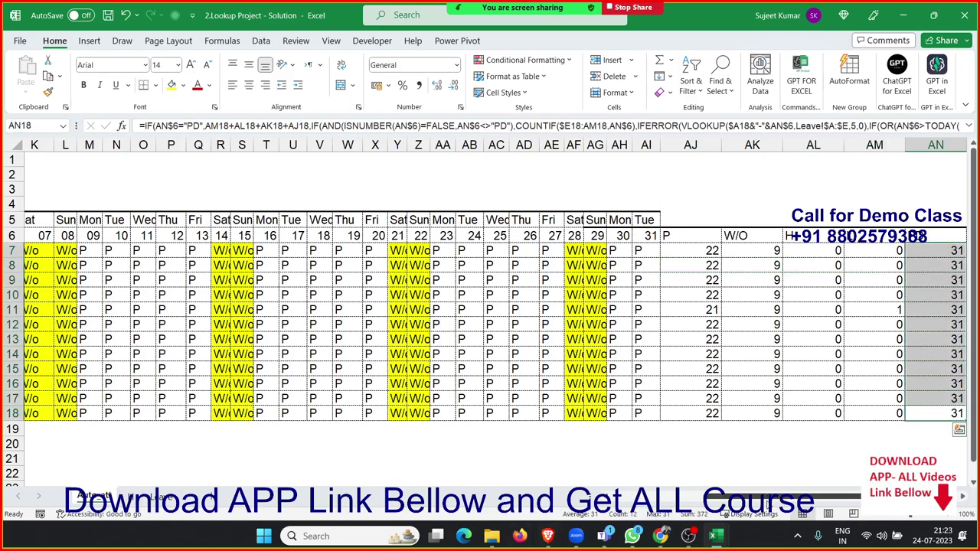
scroll(767, 502, right, 2)
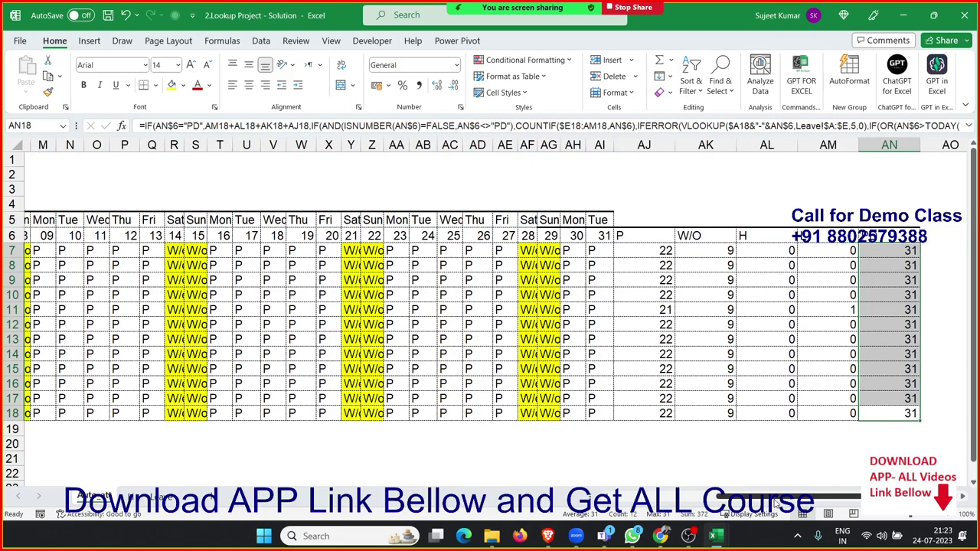
scroll(490, 323, left, 6)
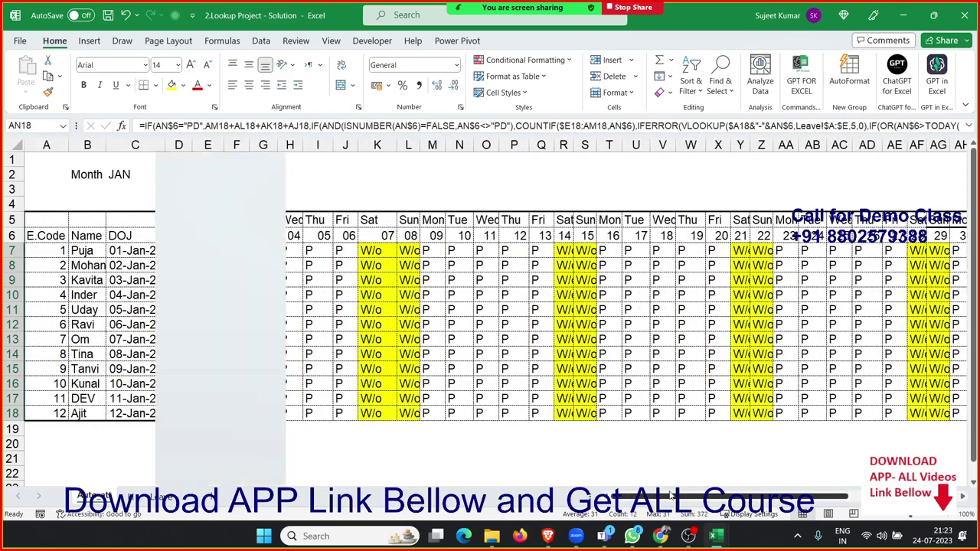
click(963, 15)
click(457, 286)
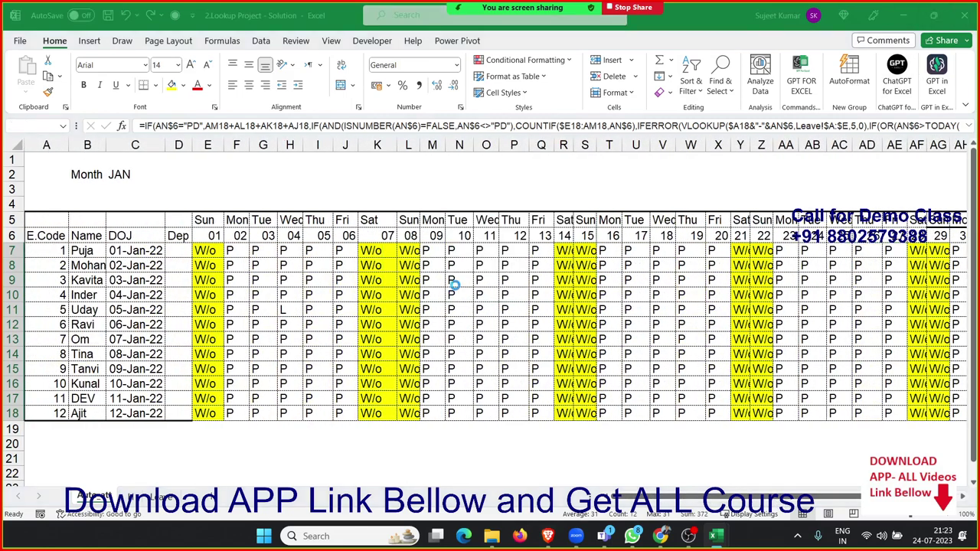
Step: Go up to EXCEL-2021 in File Explorer and open Report-Automation\1.Salary_Automation
click(490, 535)
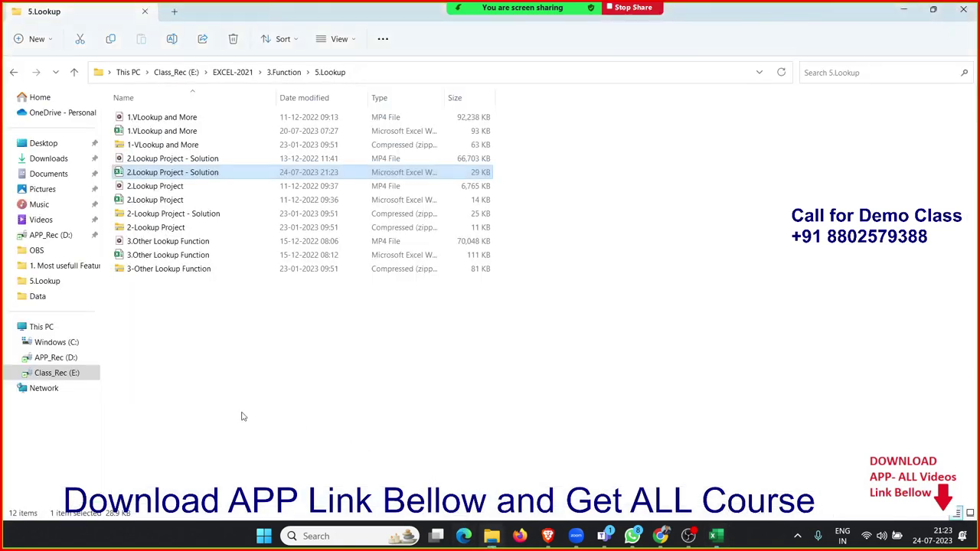
click(281, 72)
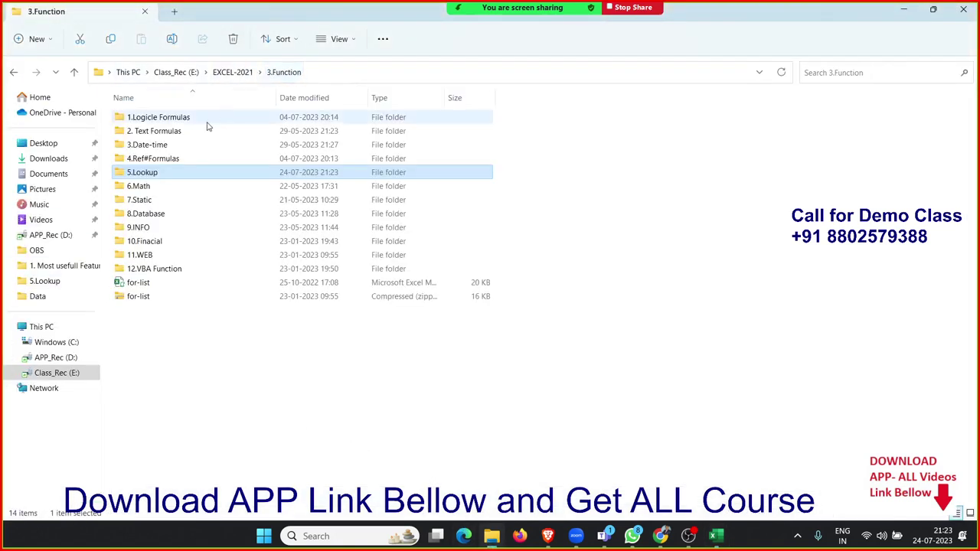
click(242, 73)
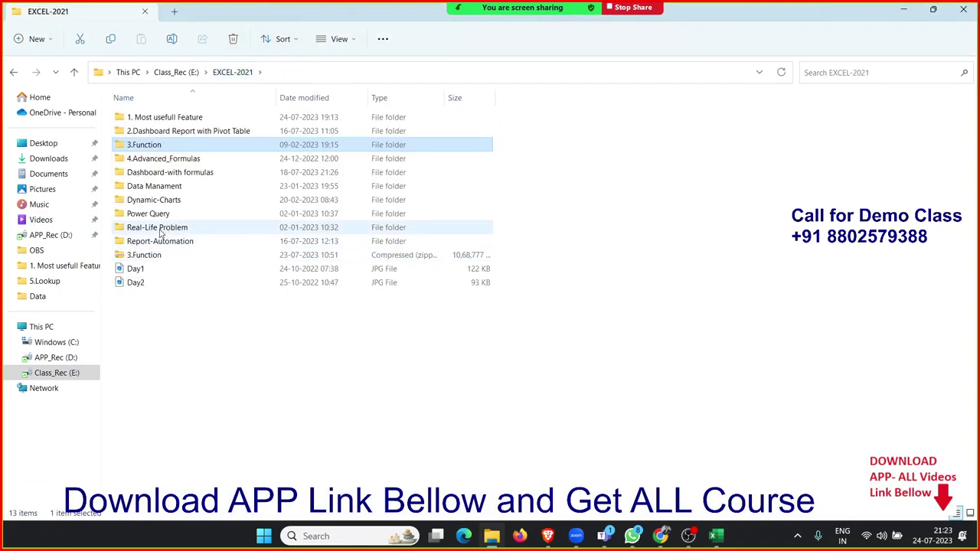
double_click(160, 241)
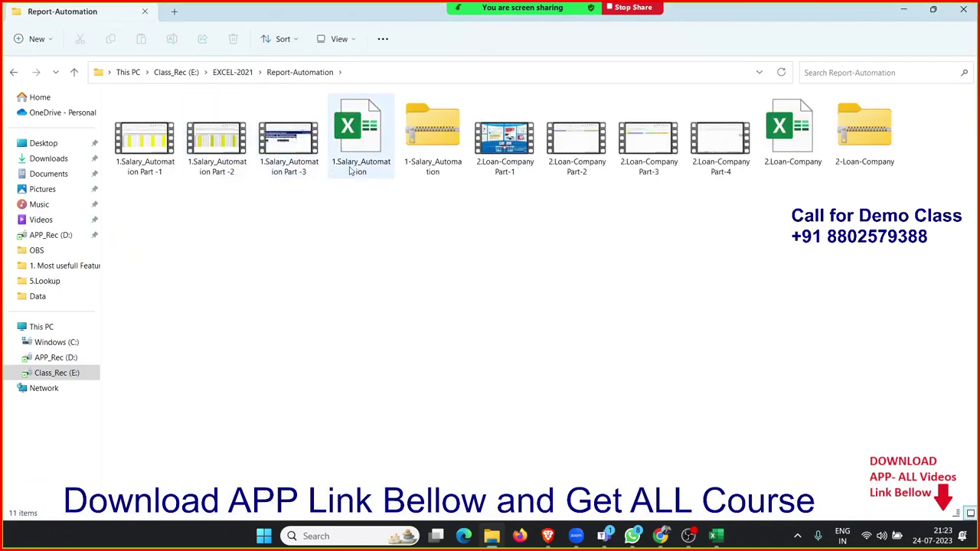
double_click(357, 157)
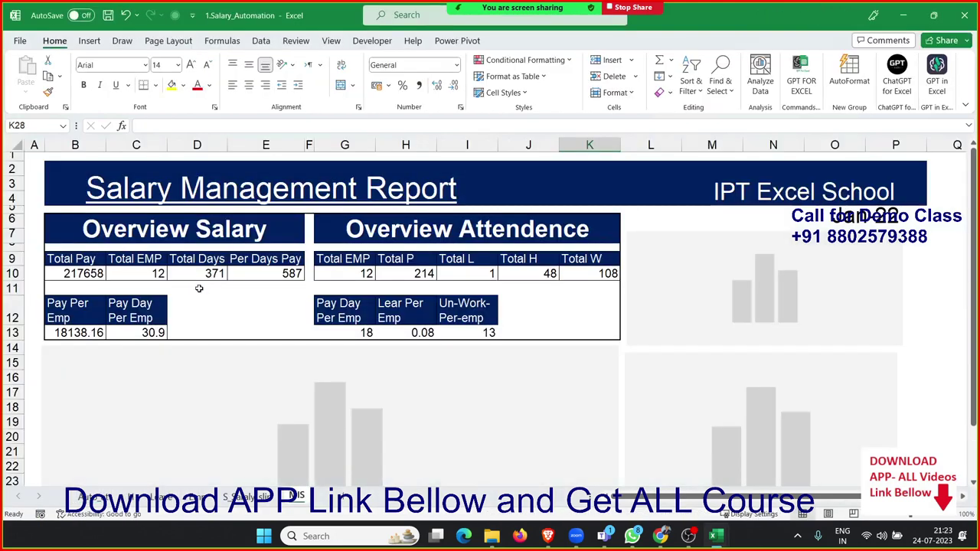
Step: Review the attendance, salary calculation, salary slip and MIS dashboard sheets
click(92, 497)
mouse_move(191, 235)
mouse_down()
mouse_move(315, 253)
mouse_move(448, 297)
mouse_up()
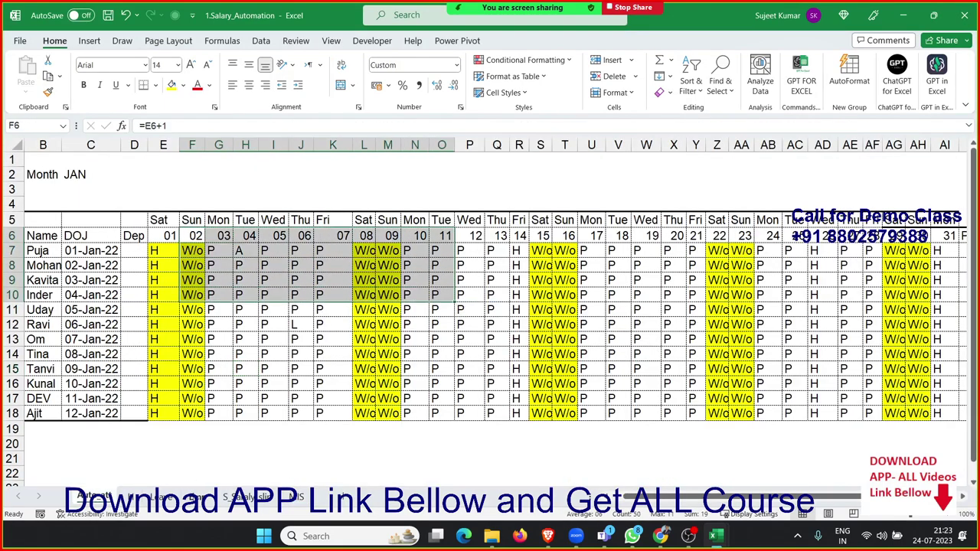
click(198, 497)
drag(279, 190, 887, 205)
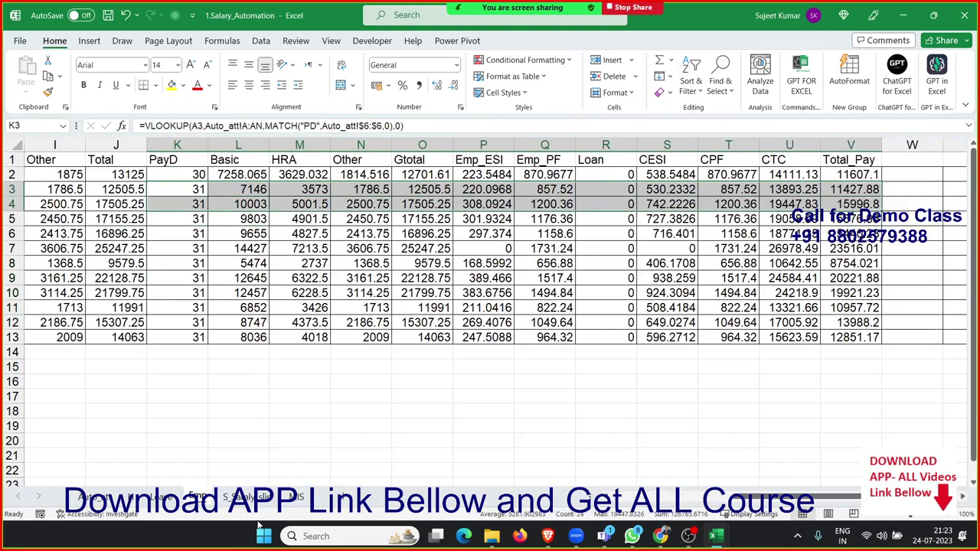
click(252, 497)
drag(185, 248, 321, 352)
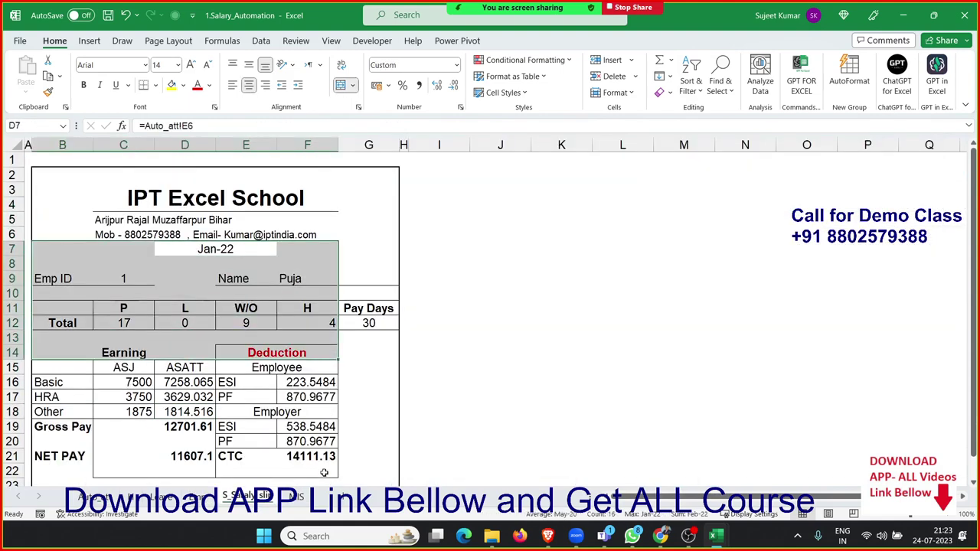
click(297, 497)
scroll(301, 390, down, 4)
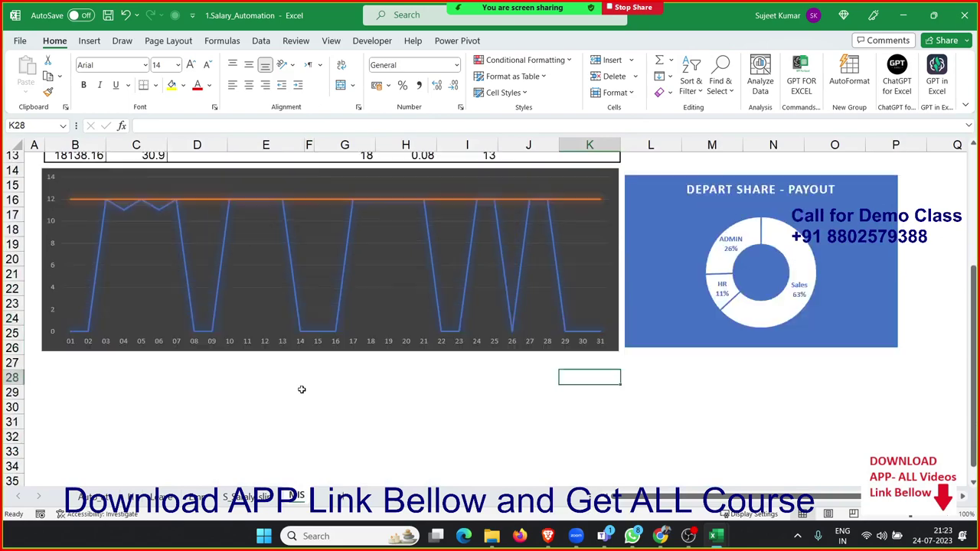
scroll(301, 391, up, 4)
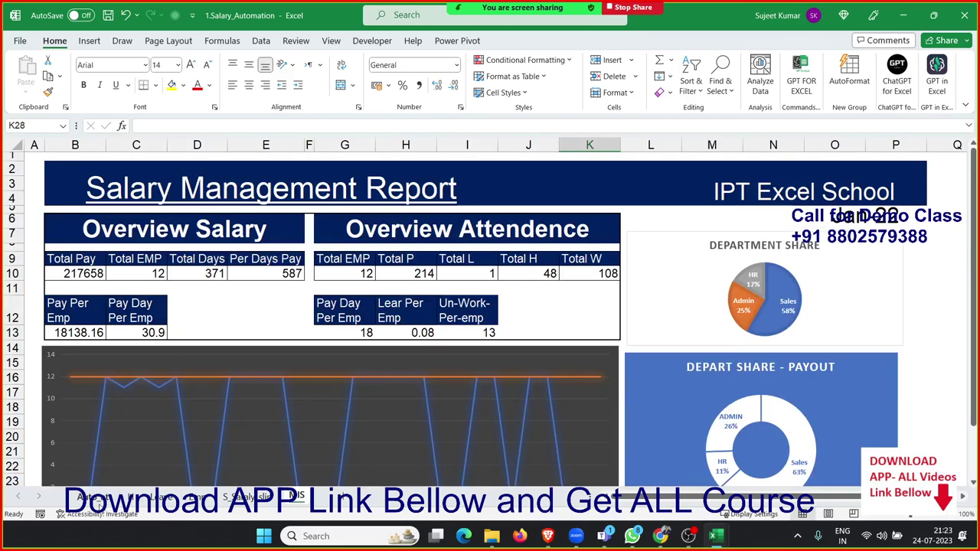
Step: Recheck the F13 attendance formula and first employee's row, then close the workbook without saving
click(107, 497)
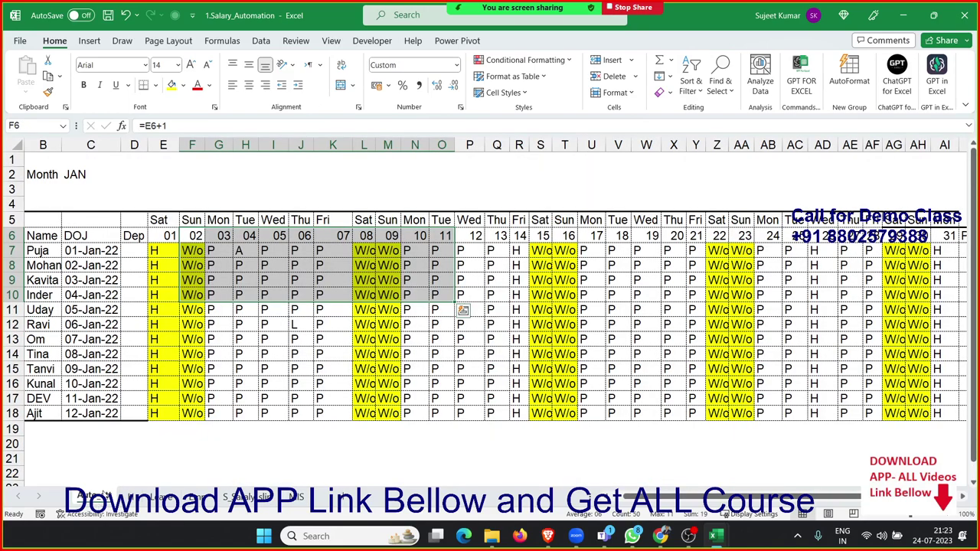
click(202, 338)
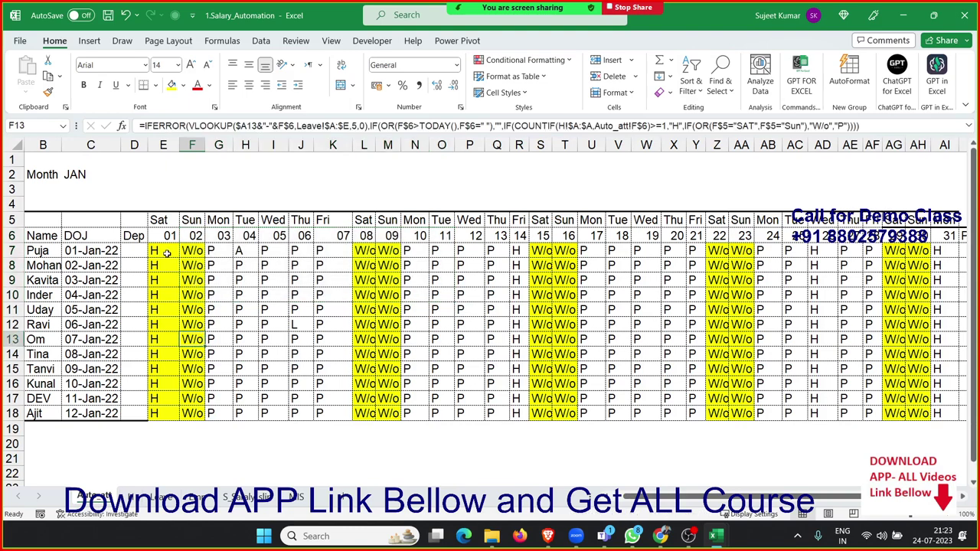
drag(163, 252, 936, 251)
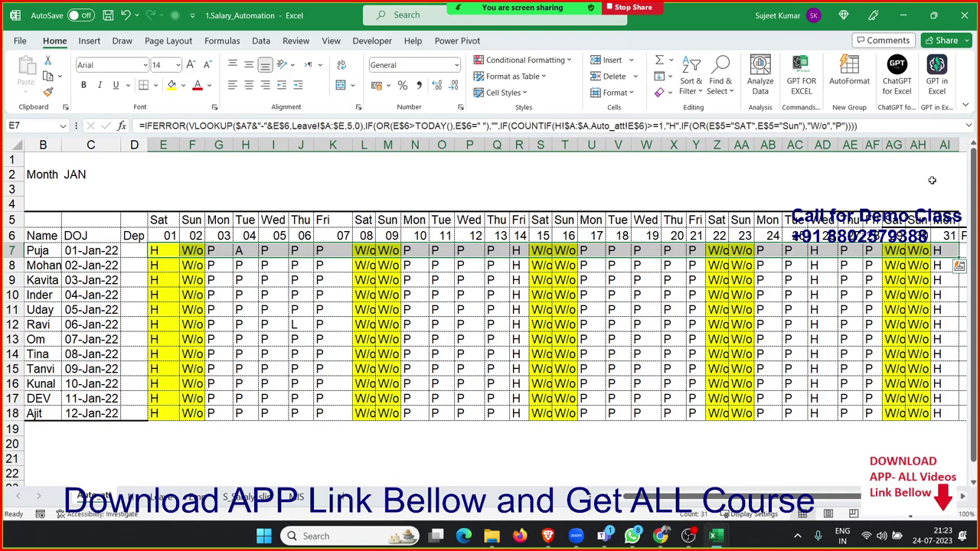
click(963, 15)
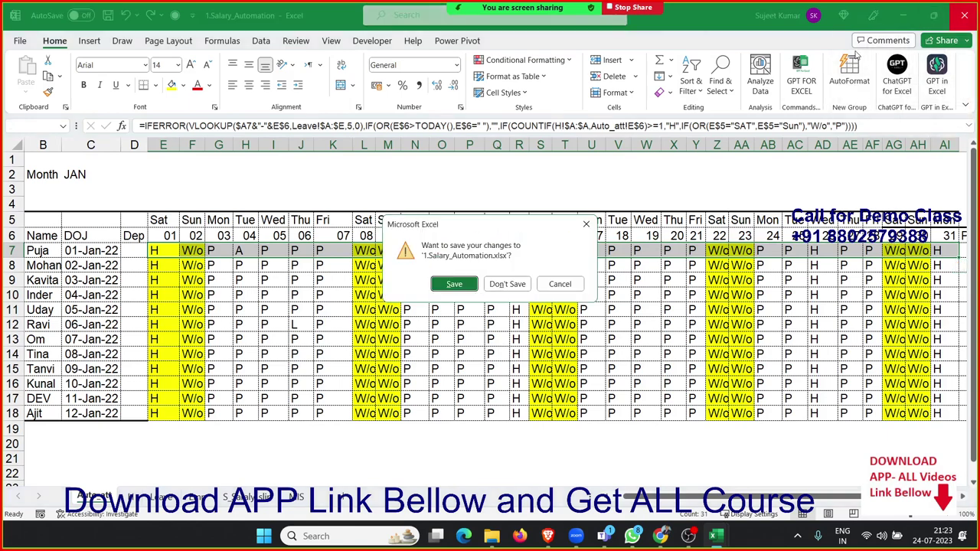
click(517, 285)
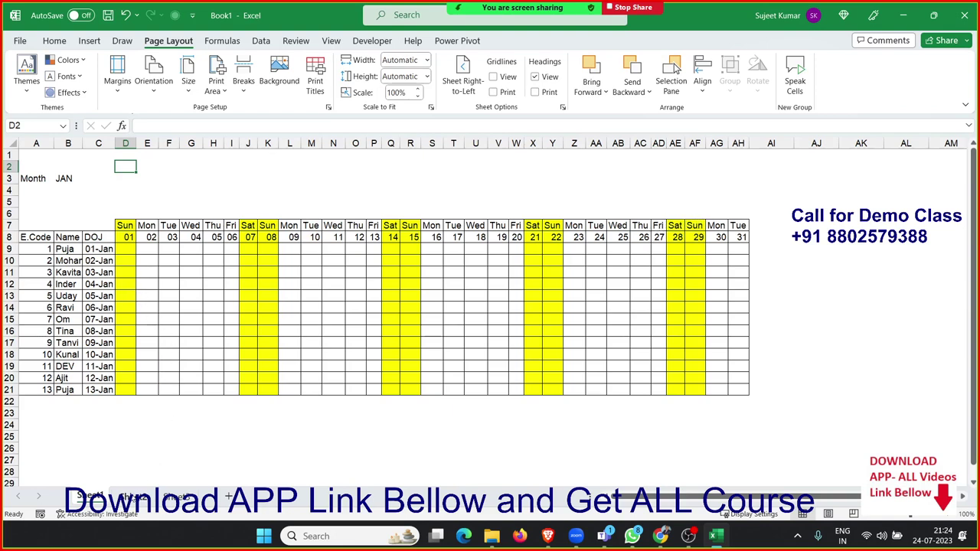
Step: Clear the old dates on Sheet2 and enter =RANDBETWEEN(10,90) in A2
click(132, 495)
drag(126, 167, 210, 315)
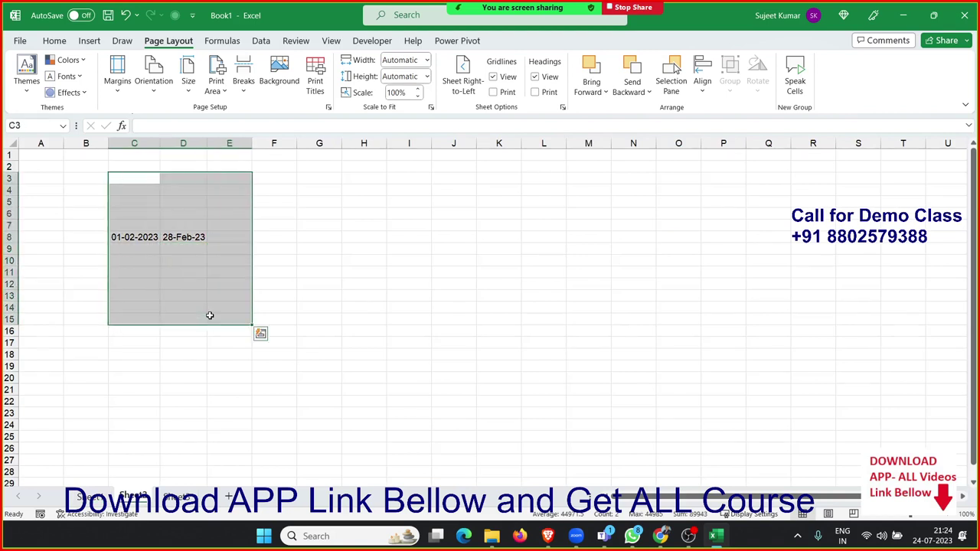
key(Delete)
key(Left)
key(Left)
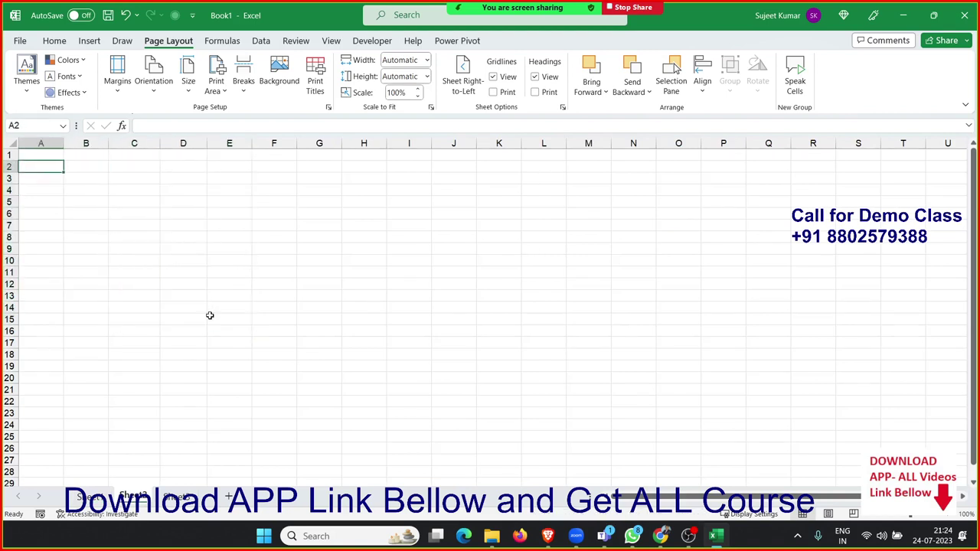
text(=R)
key(Down)
key(Down)
key(Down)
key(Tab)
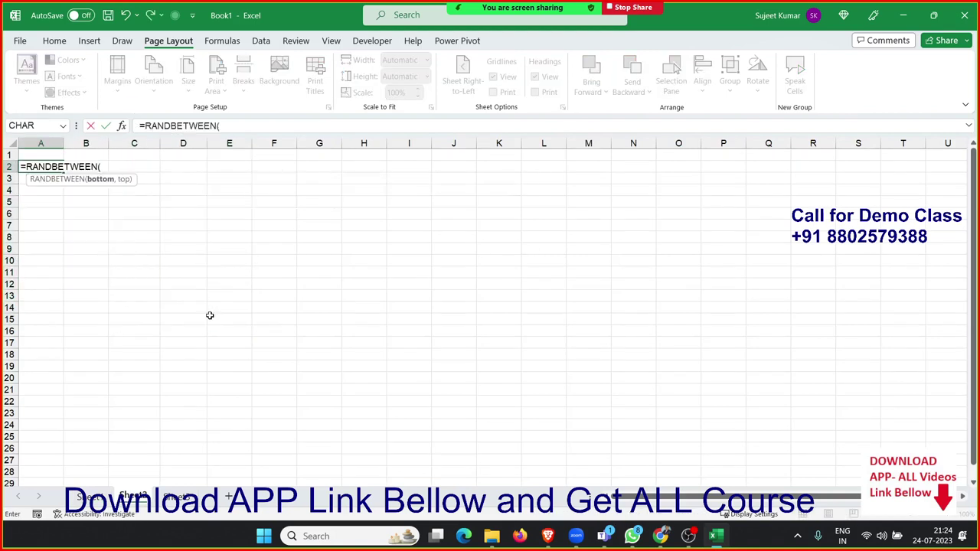
text(,)
text(0)
key(Return)
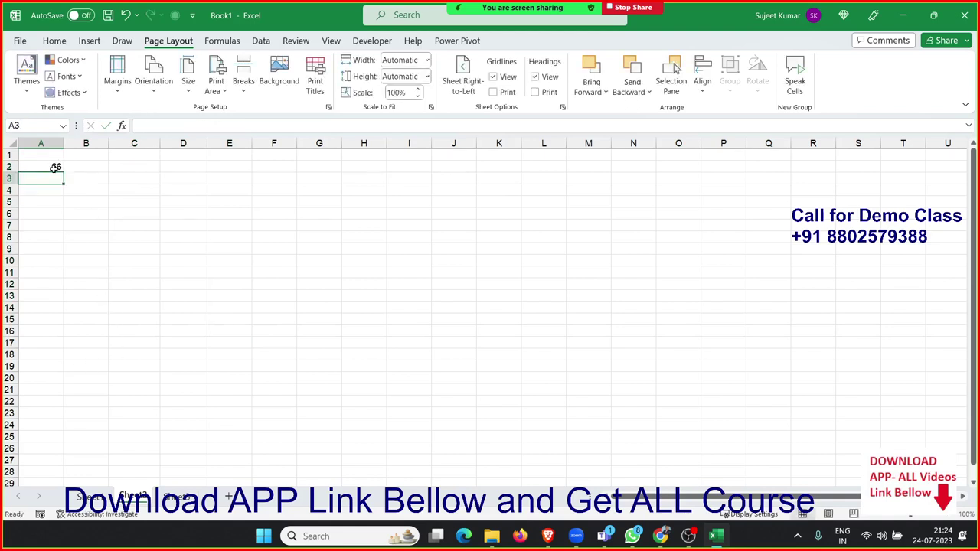
Step: Fill A2:I20 with the random formula and paste it back as fixed values
drag(53, 167, 393, 379)
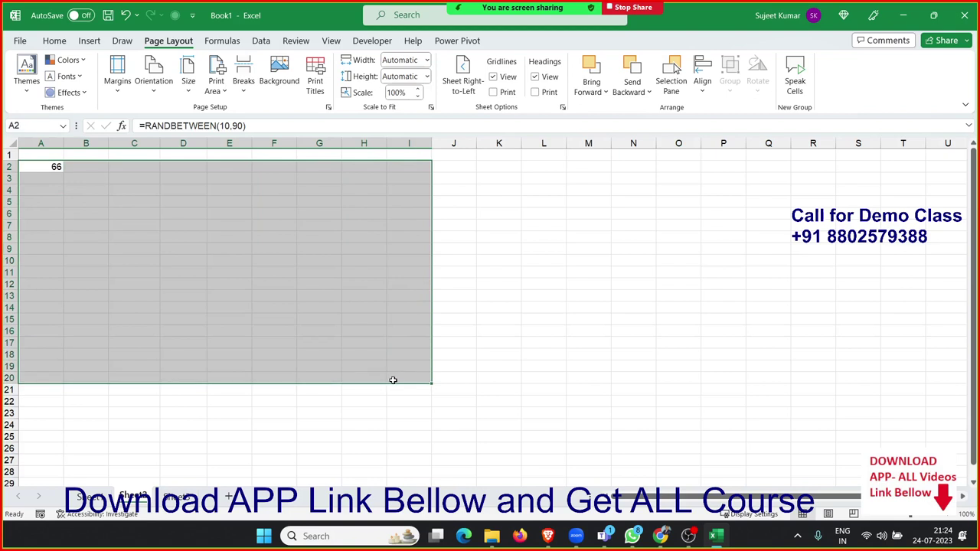
key(F2)
key(ctrl+Return)
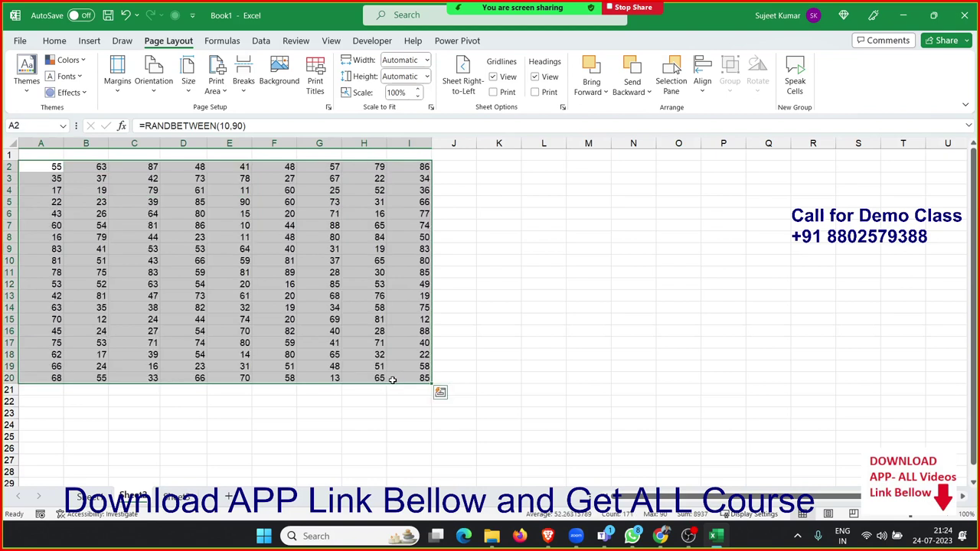
key(ctrl+c)
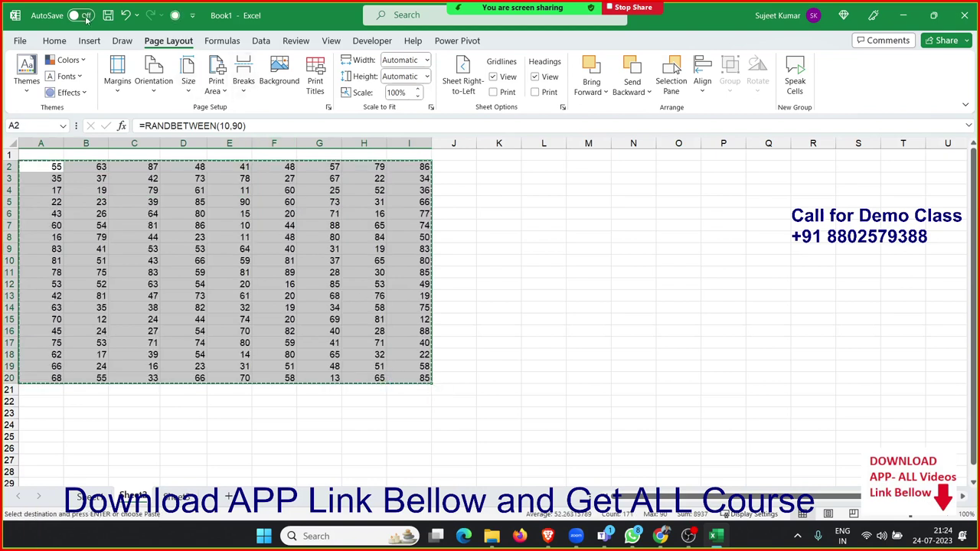
click(55, 40)
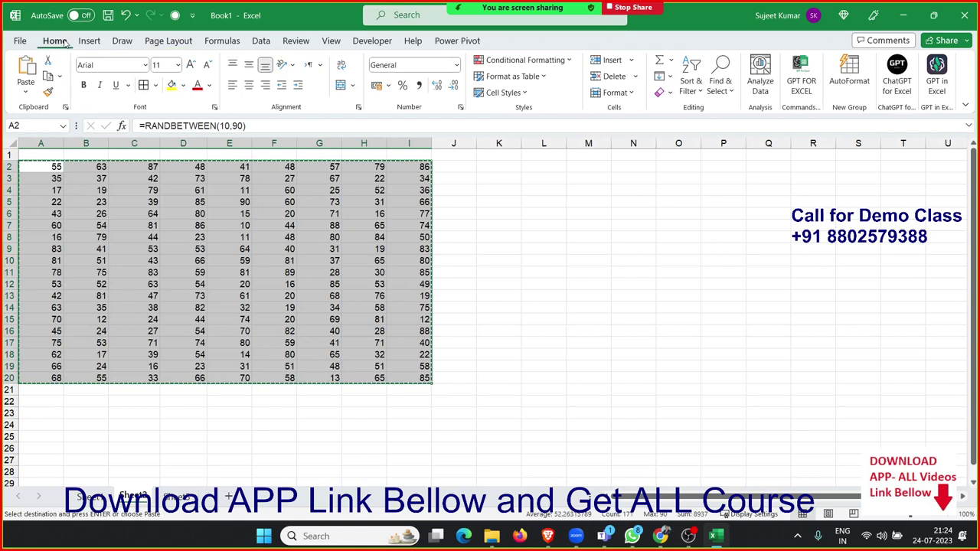
click(26, 92)
click(24, 190)
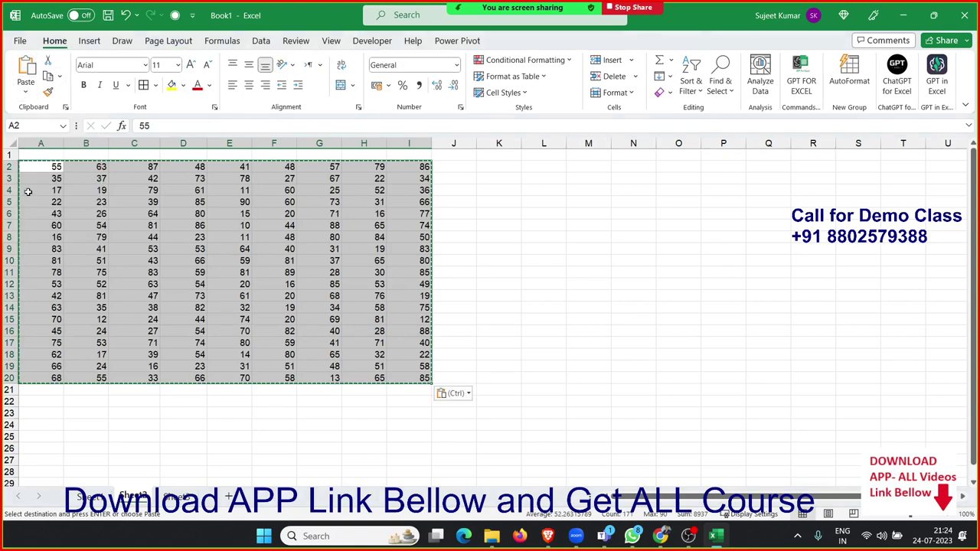
click(101, 215)
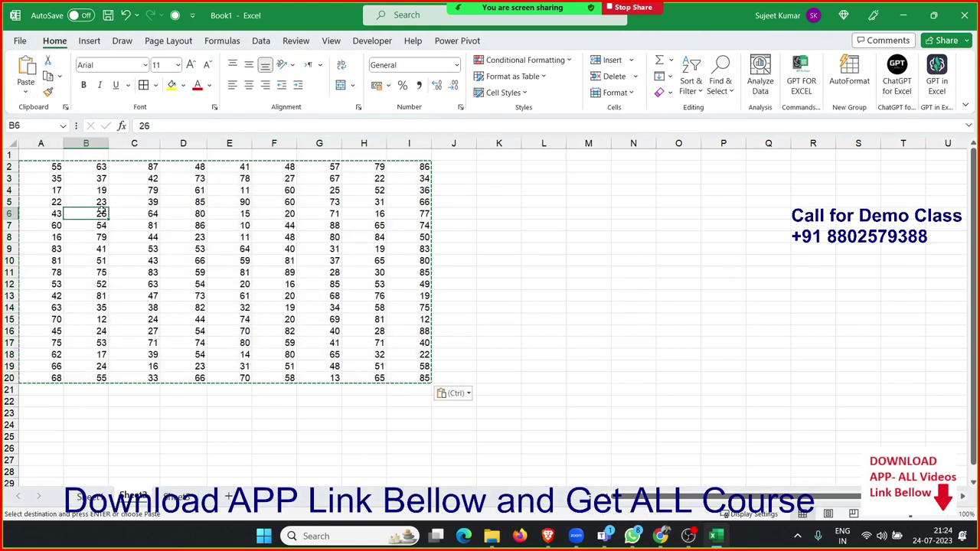
key(Escape)
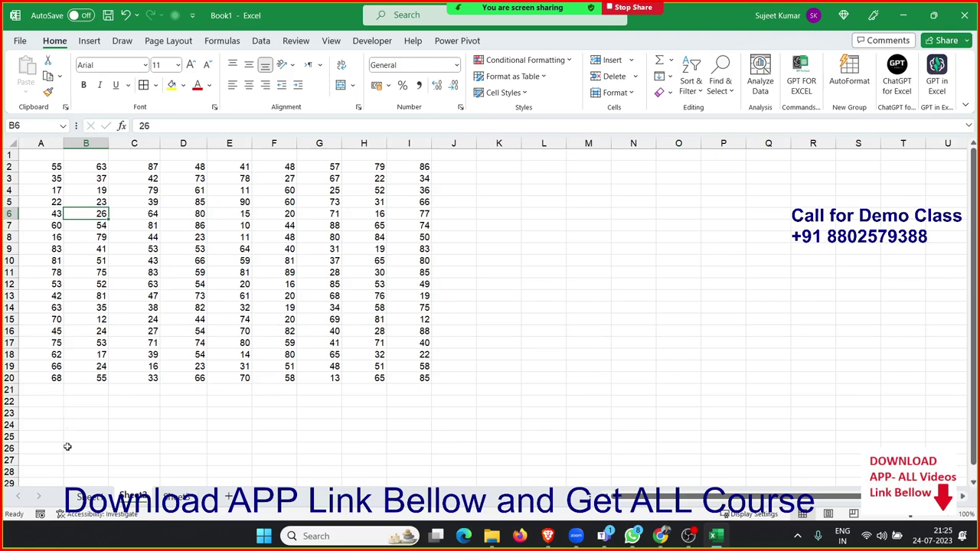
Step: Paste the Sheet1 E.Code, Name and DOJ block into Sheet3's A1 as links
click(82, 498)
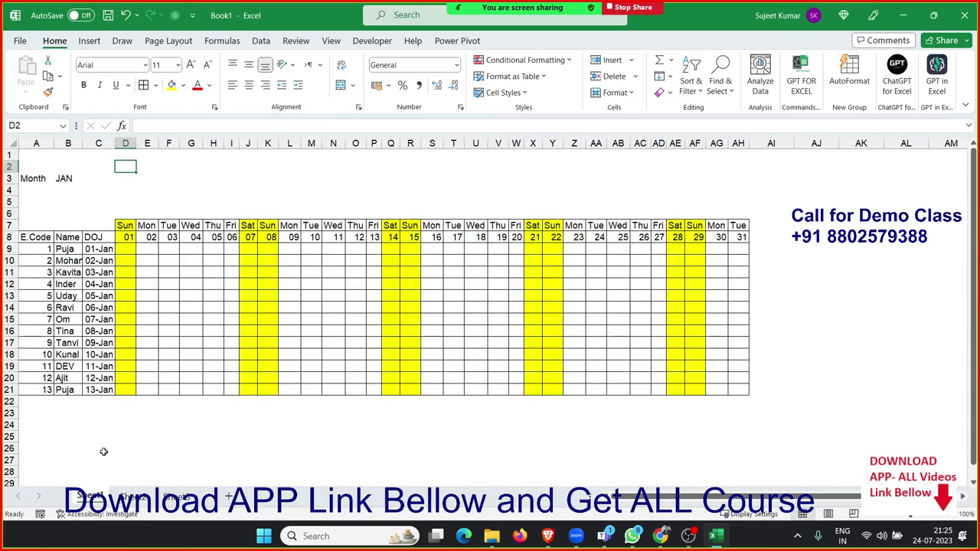
drag(44, 237, 98, 319)
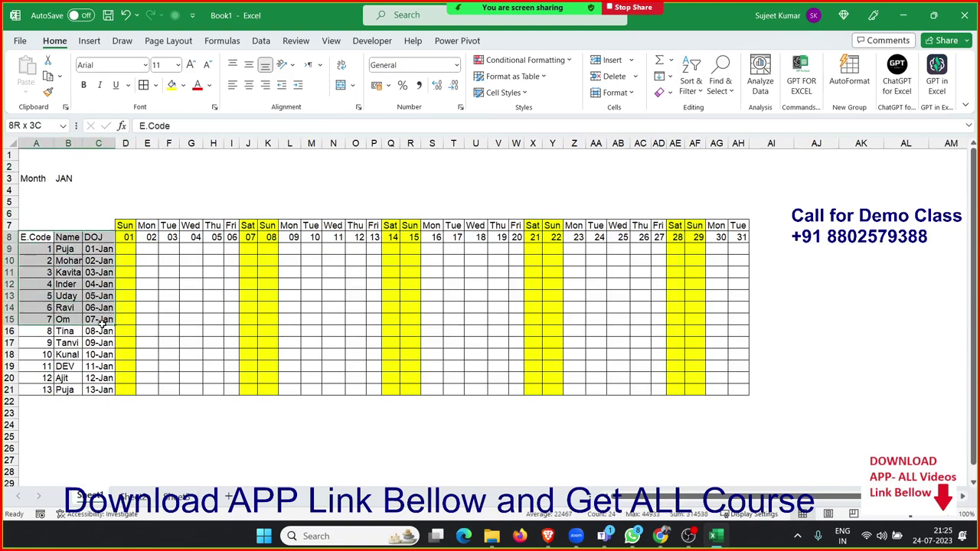
key(ctrl+c)
click(175, 497)
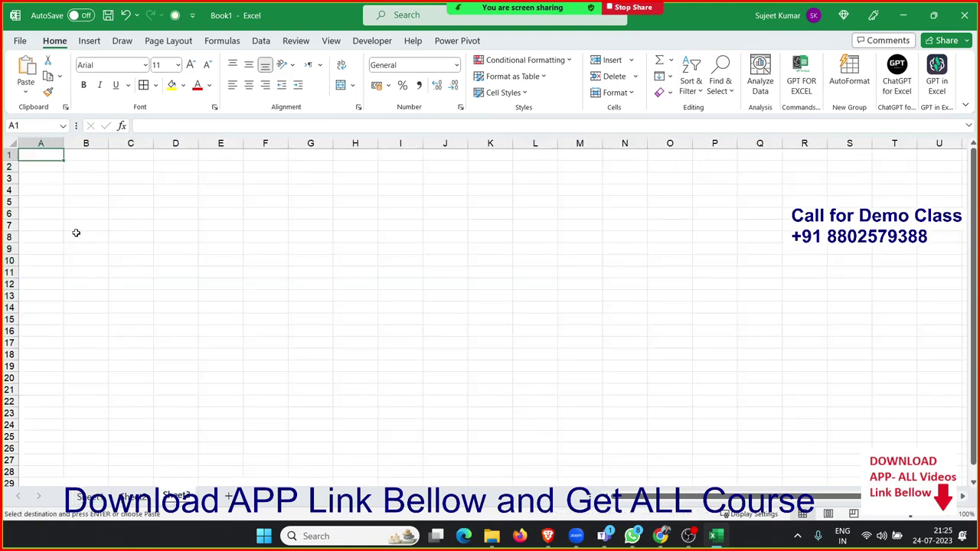
right_click(47, 155)
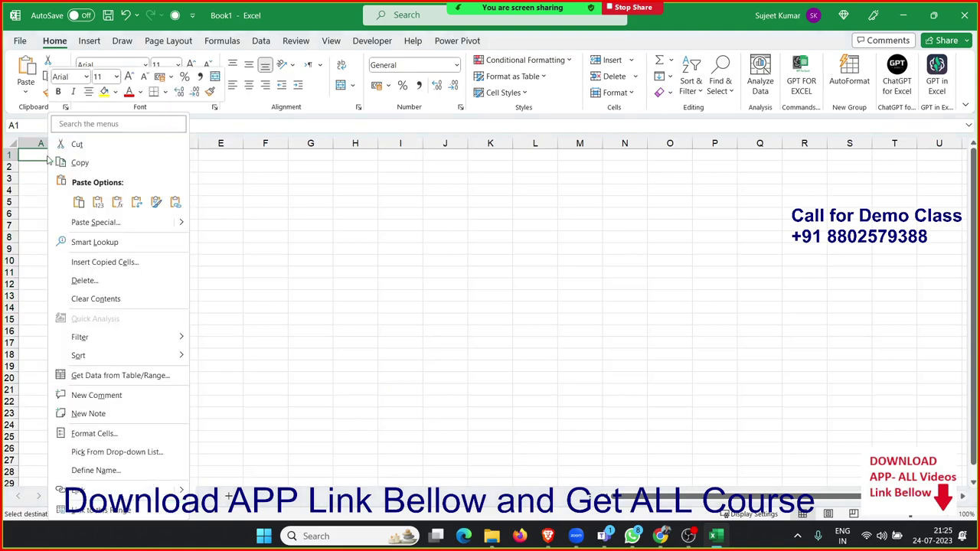
click(82, 223)
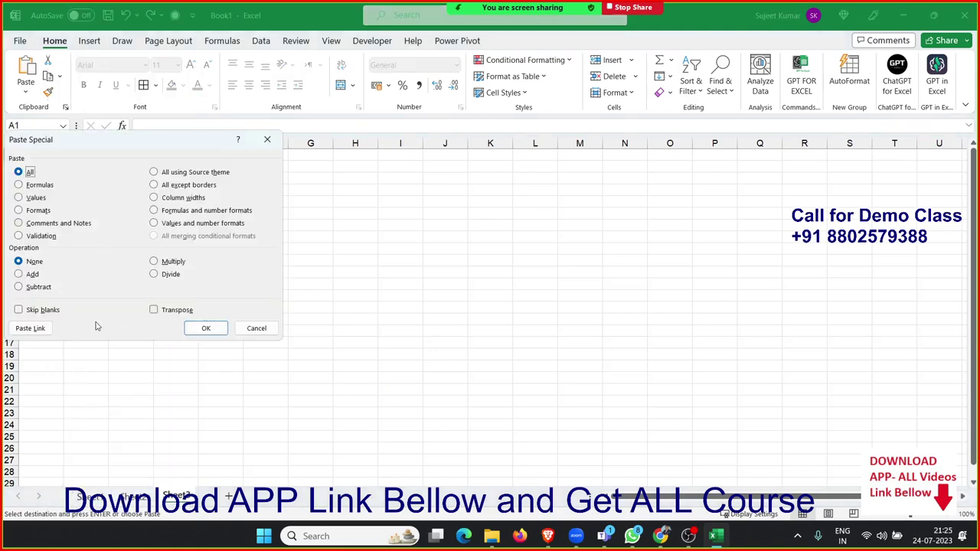
click(31, 328)
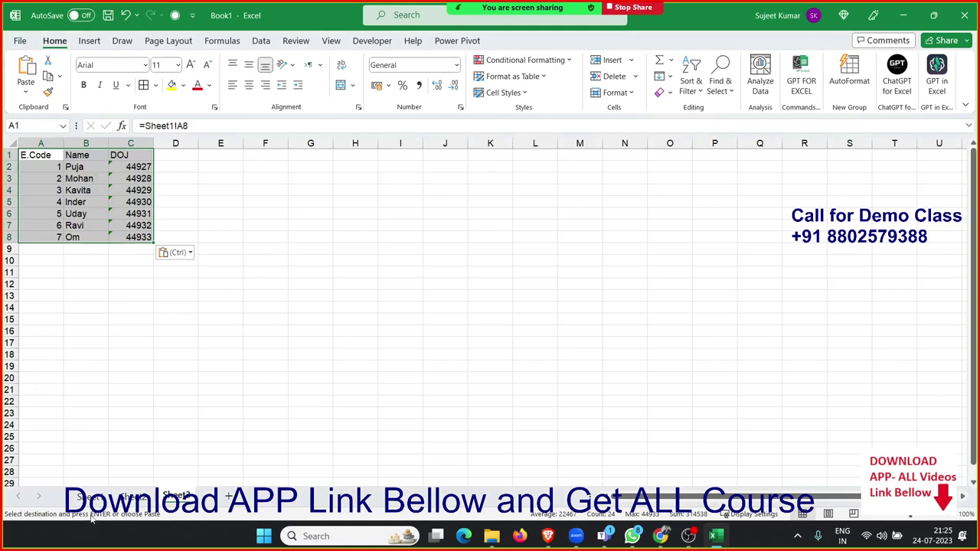
Step: Add a surname to the first employee's name in Sheet1's B9, then show the number grid sheet
click(90, 498)
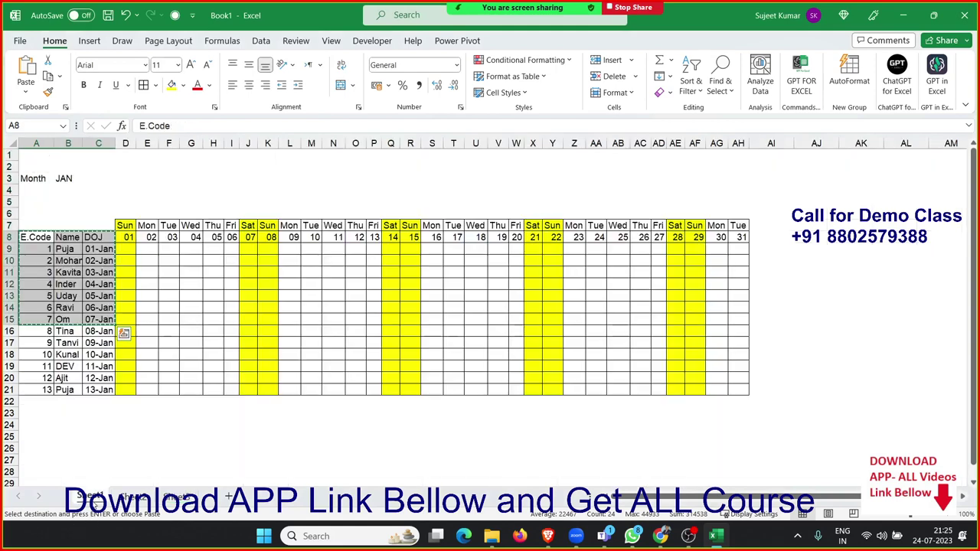
click(68, 253)
double_click(77, 249)
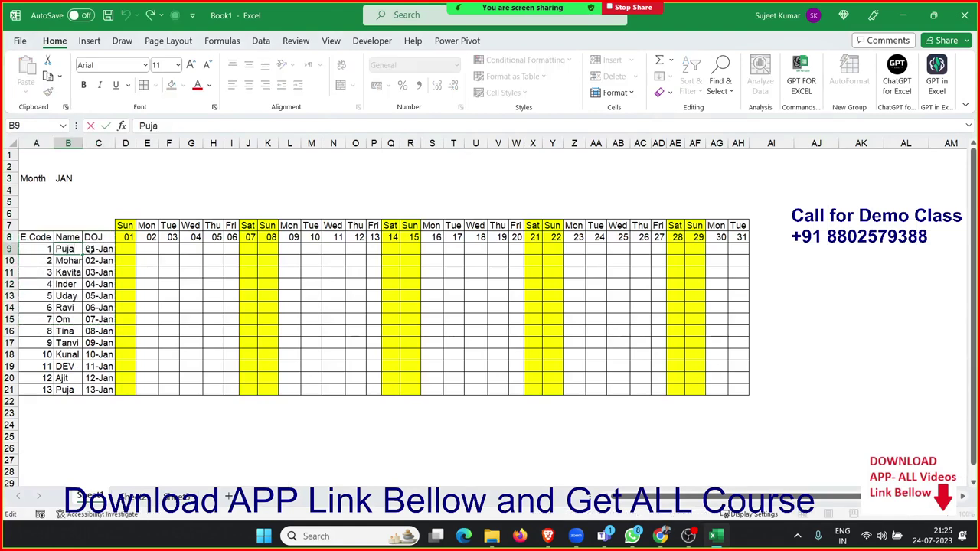
text(Sinh)
key(BackSpace)
text(g)
key(Return)
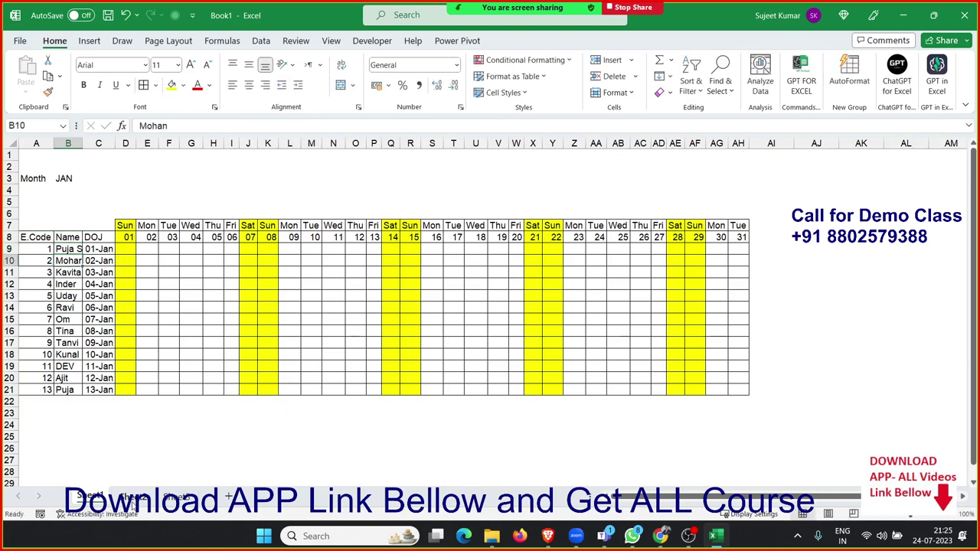
click(132, 501)
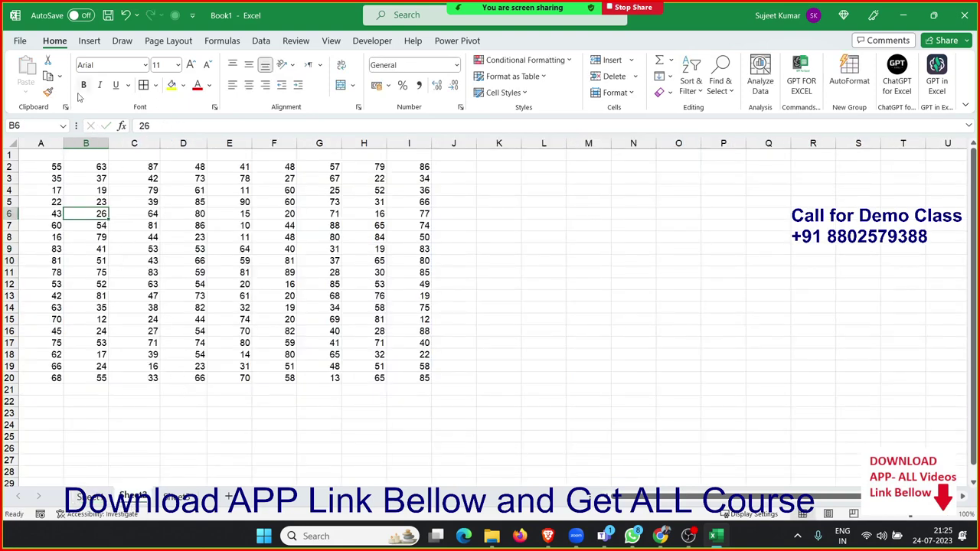
click(260, 41)
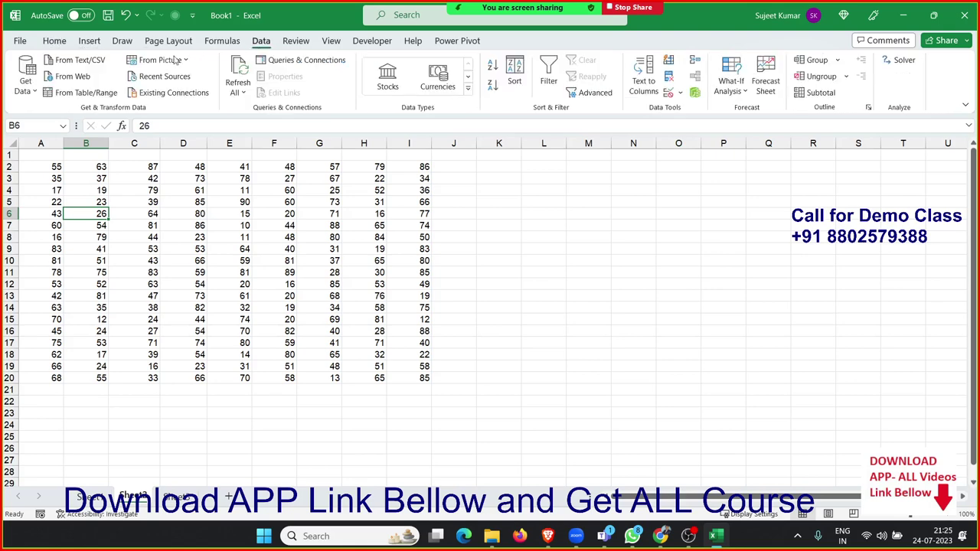
click(26, 81)
mouse_move(98, 260)
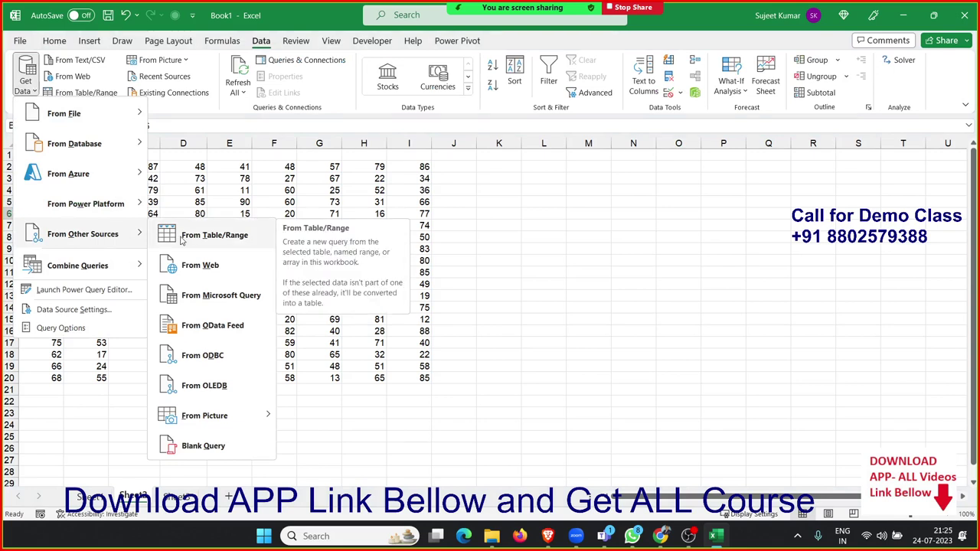
click(348, 205)
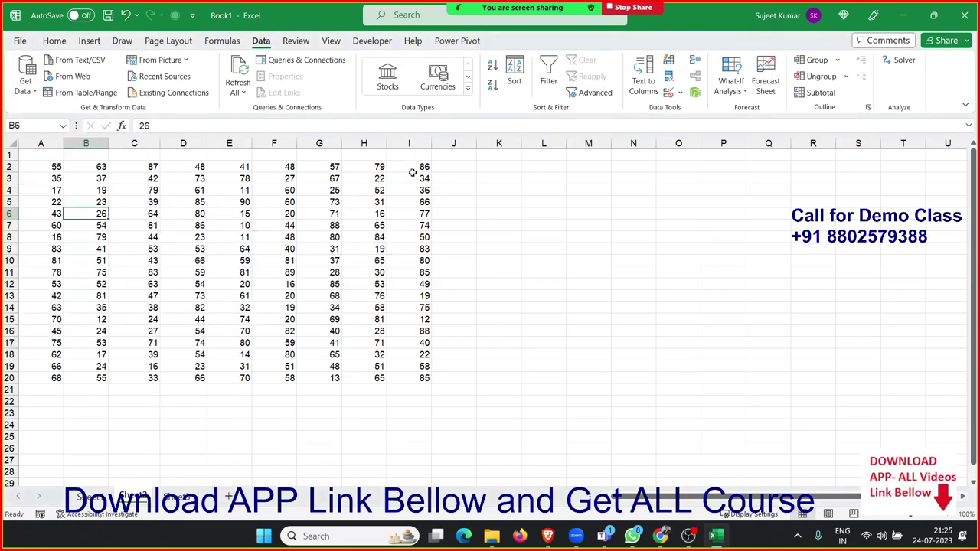
click(410, 144)
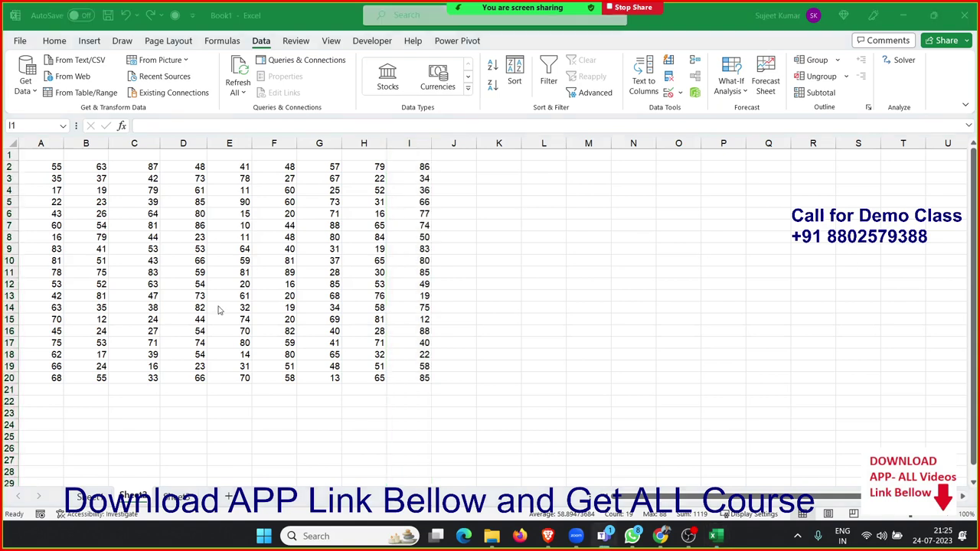
click(188, 225)
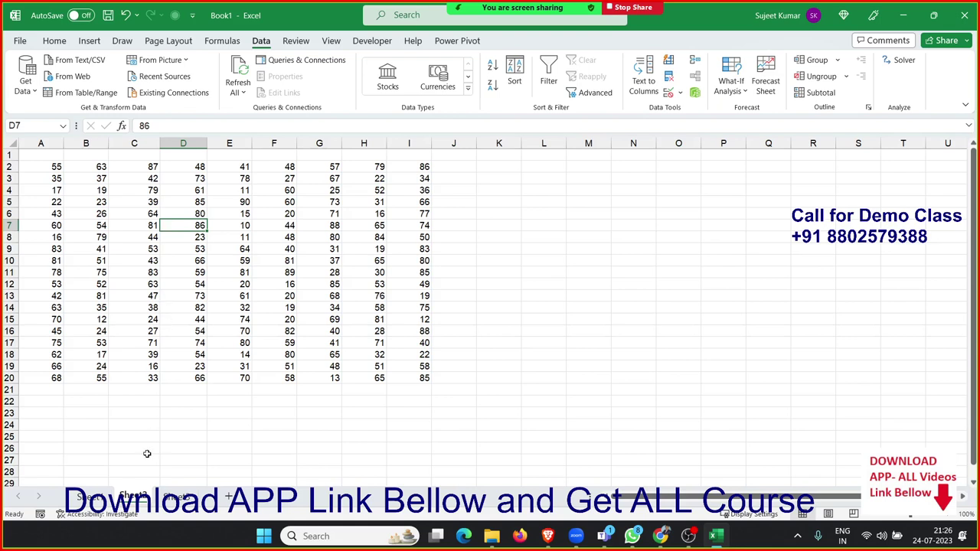
Step: Open the sheet's Protect Sheet settings from the tab menu, then cancel without protecting
right_click(137, 495)
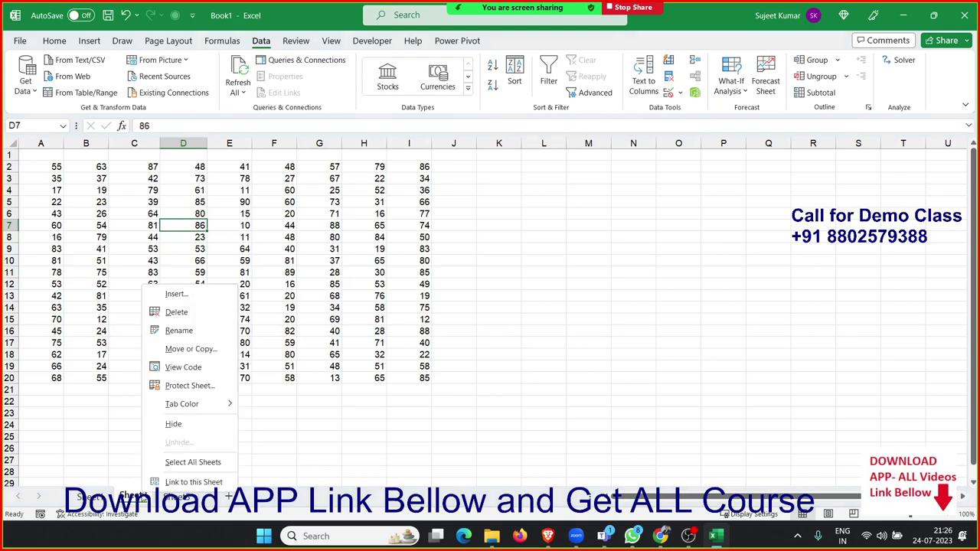
mouse_move(181, 403)
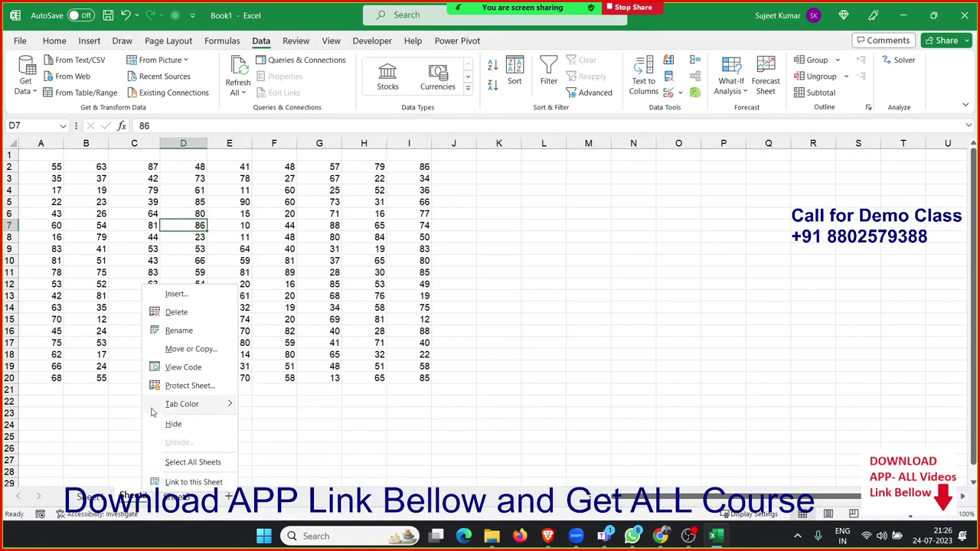
click(179, 388)
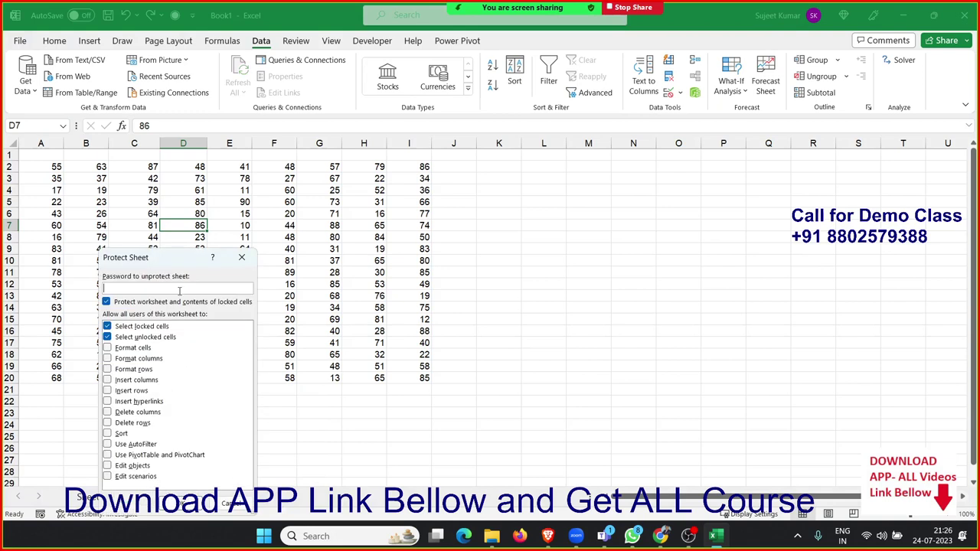
click(241, 258)
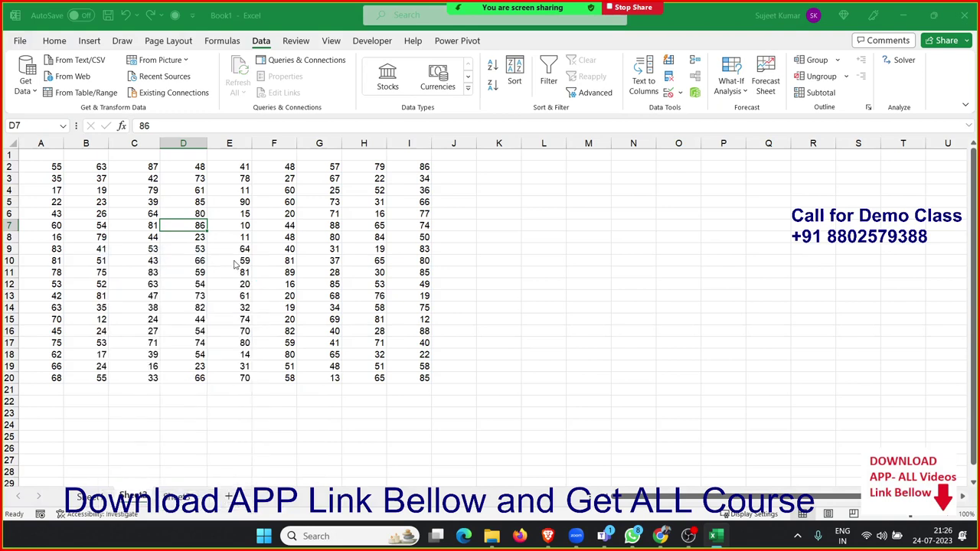
right_click(153, 497)
key(Escape)
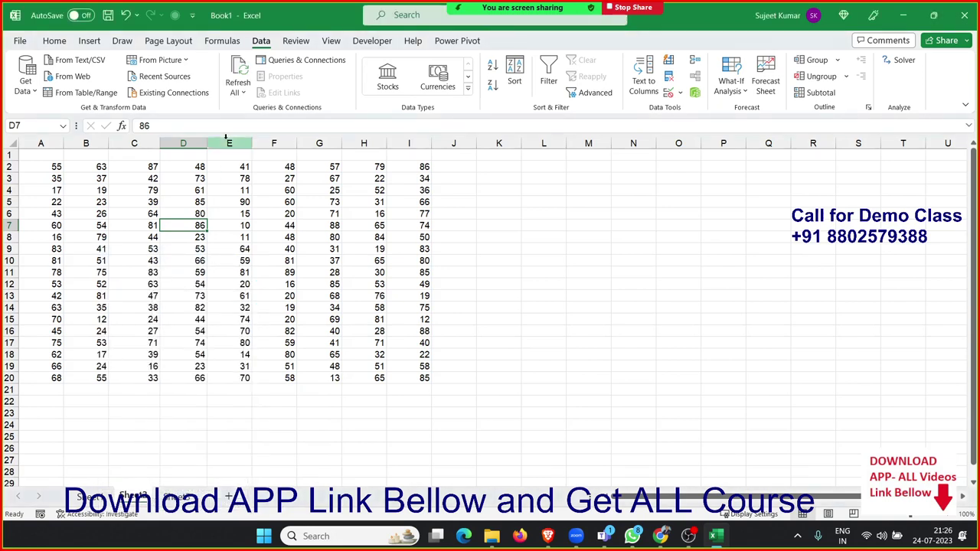
Step: Protect Sheet2 with a confirmed password from the Review tools, then select E17:E18
click(221, 43)
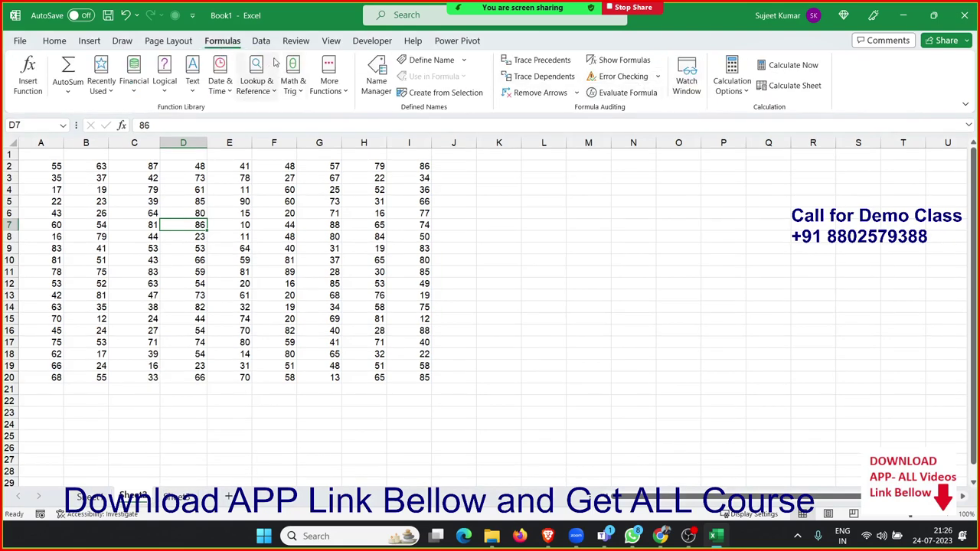
click(297, 42)
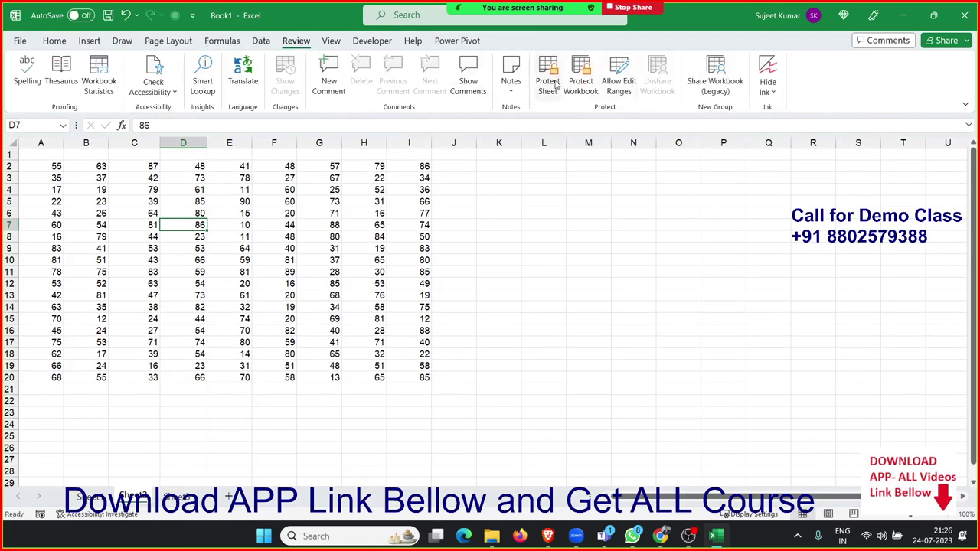
click(274, 283)
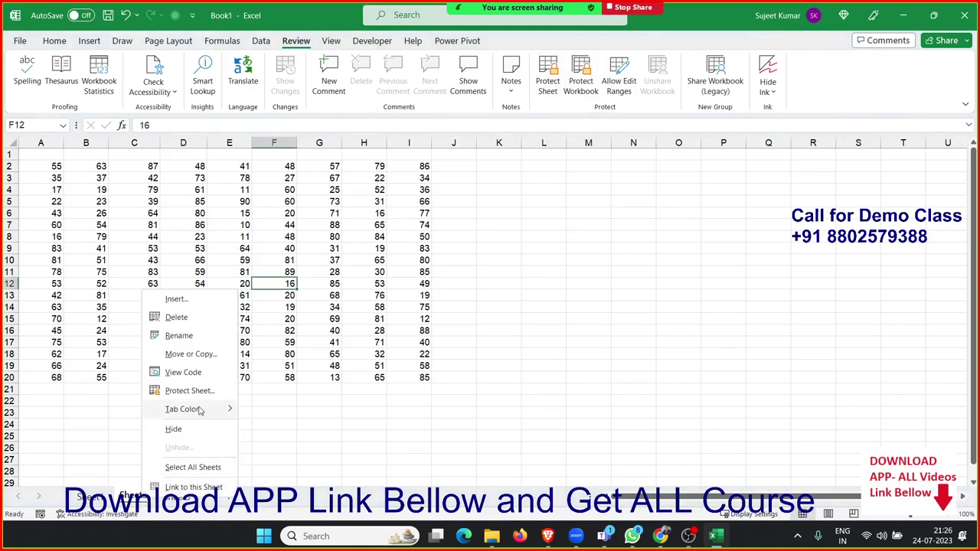
click(198, 392)
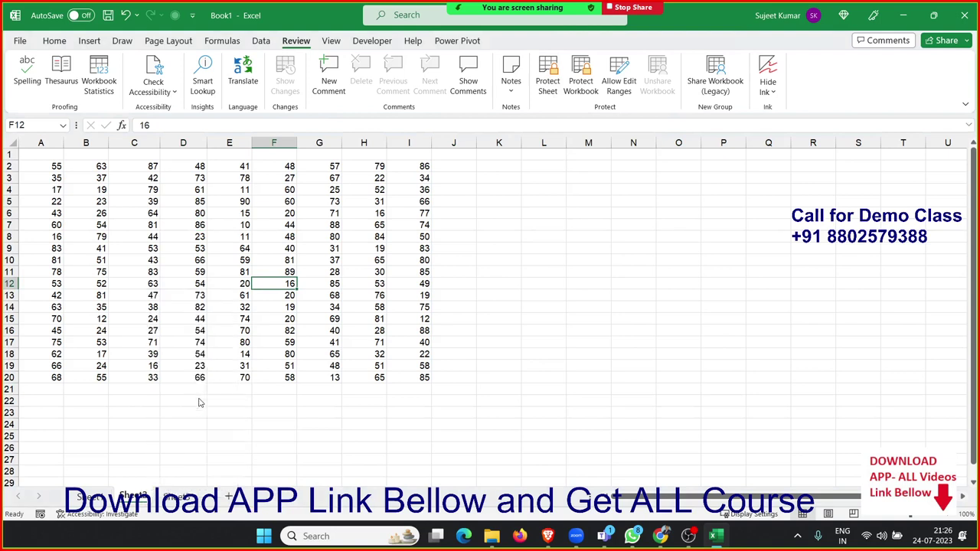
drag(179, 261, 400, 262)
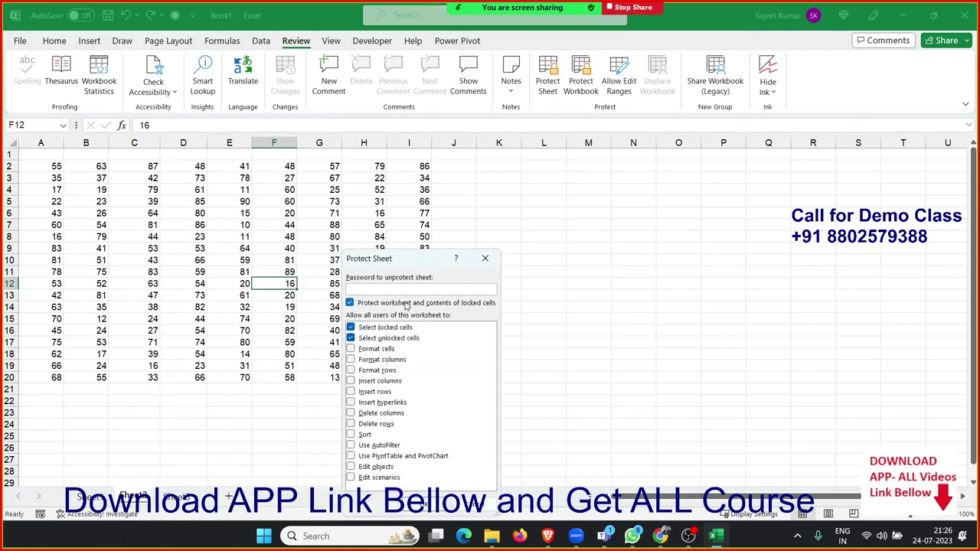
click(423, 503)
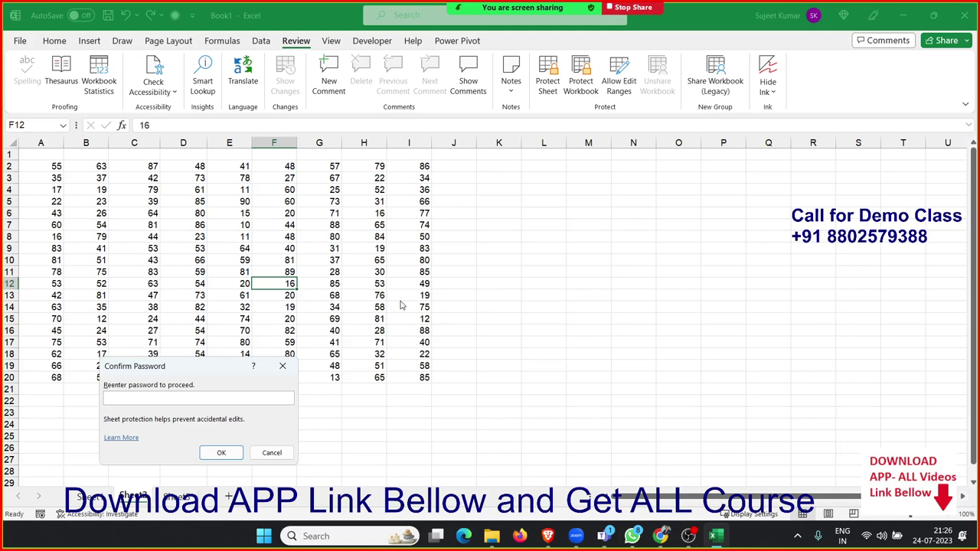
click(220, 454)
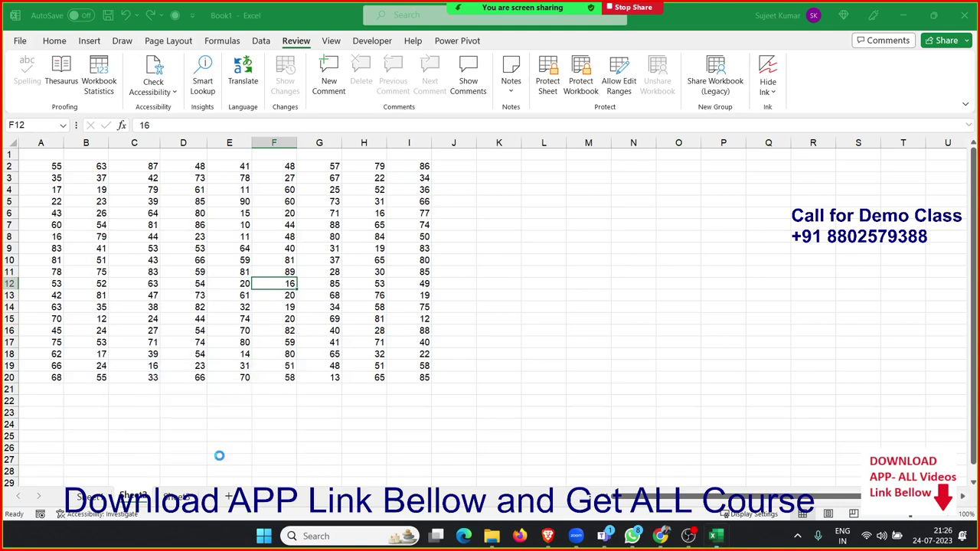
drag(208, 353, 206, 346)
Step: Try editing E18 and F9 and dismiss each protected-sheet warning
double_click(209, 352)
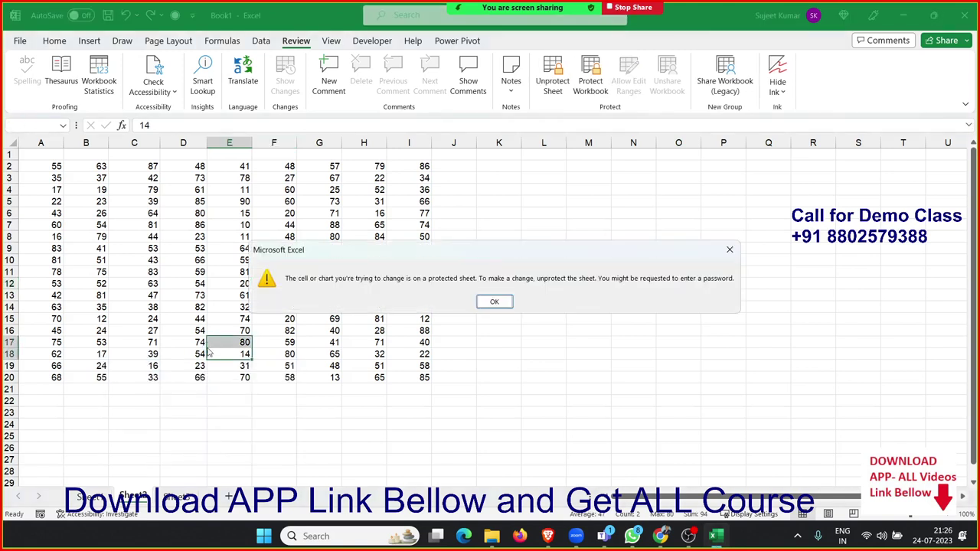
click(494, 309)
double_click(262, 251)
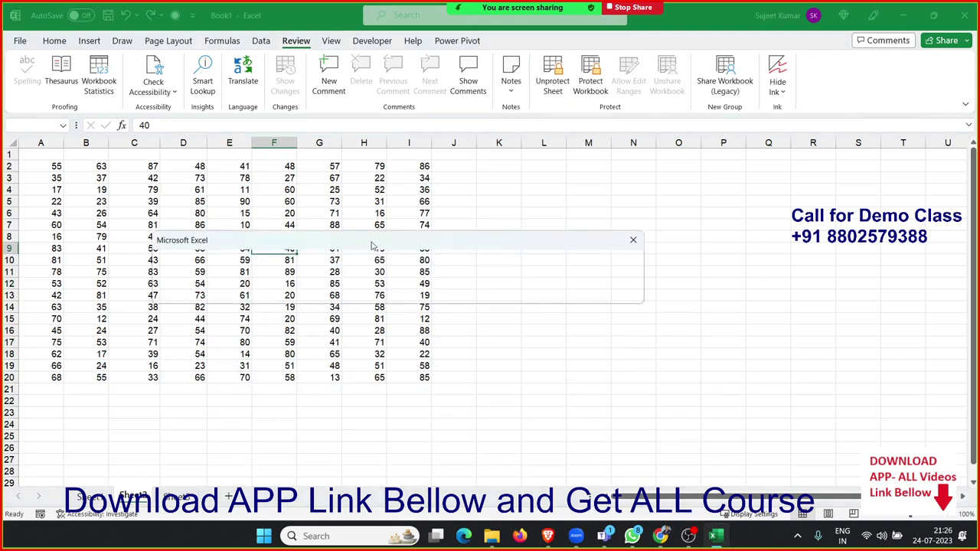
click(635, 237)
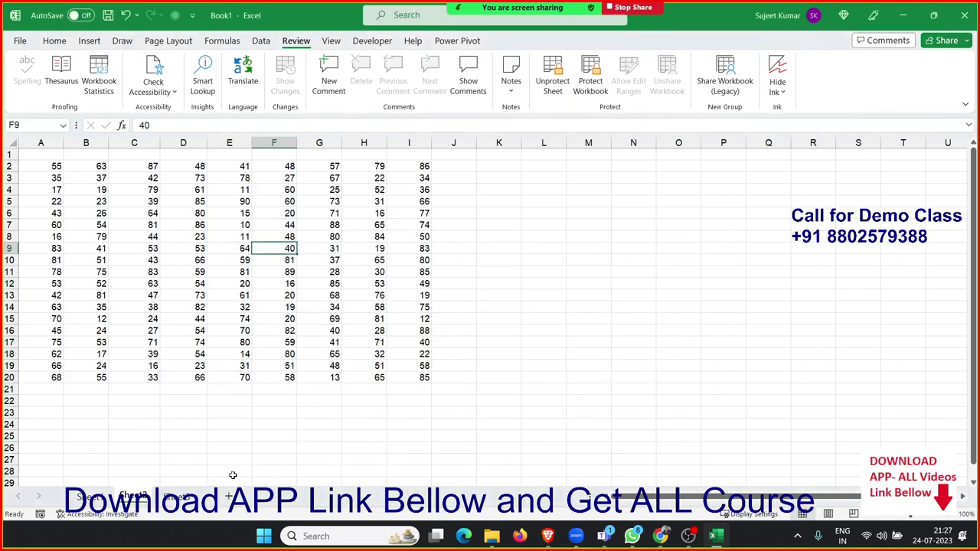
Step: Unprotect Sheet2 by entering its password
right_click(142, 499)
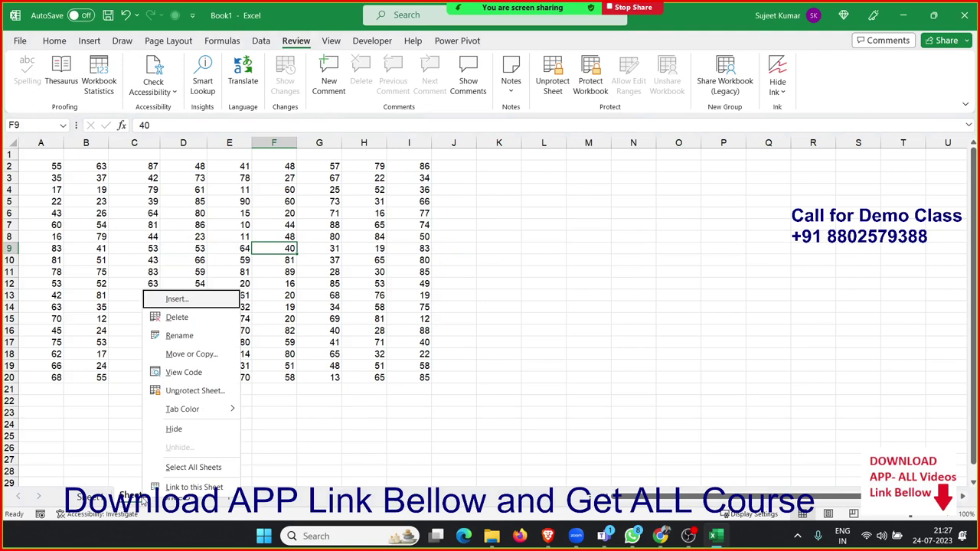
click(220, 391)
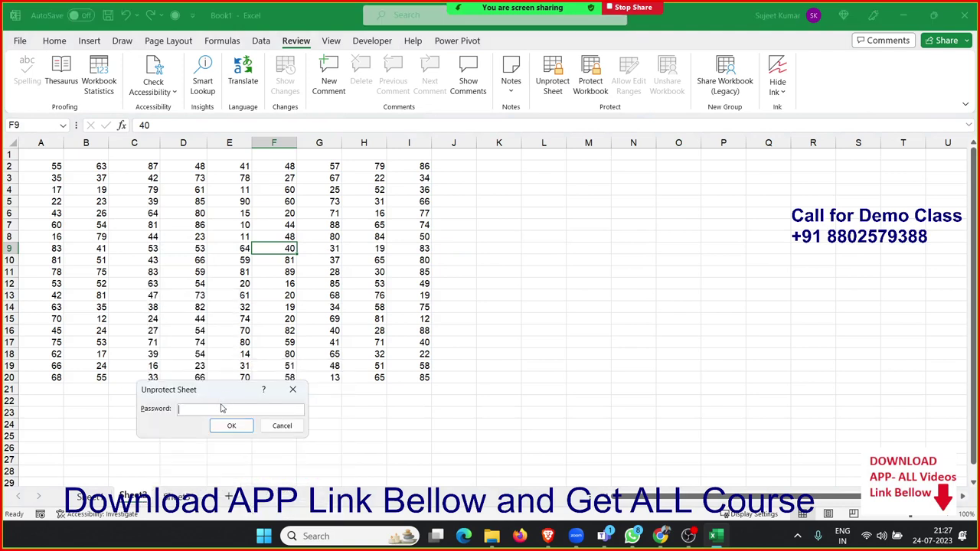
click(231, 425)
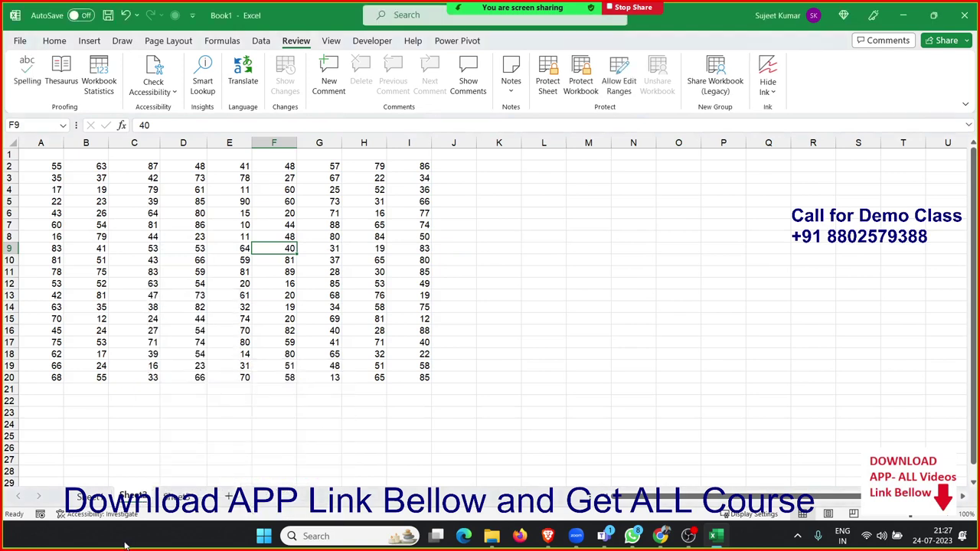
right_click(140, 499)
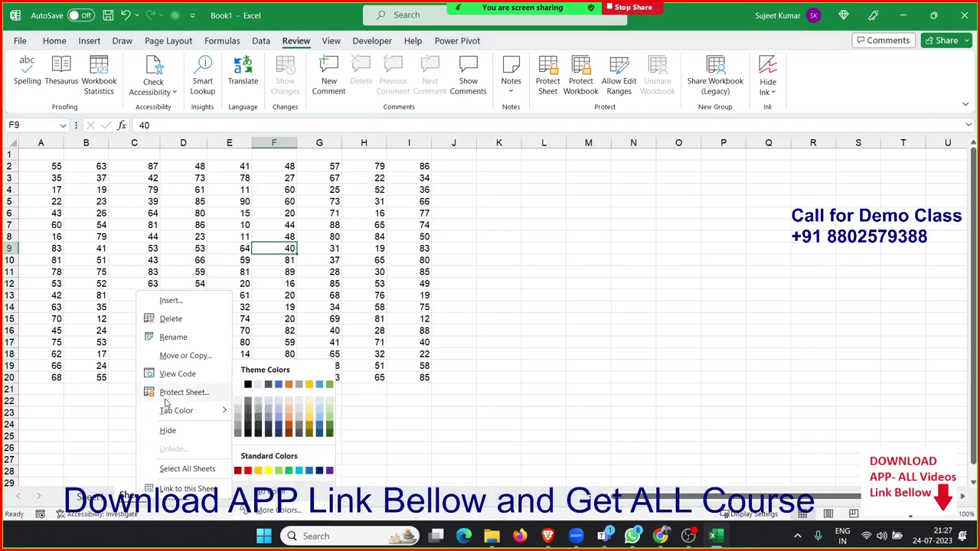
key(Escape)
key(Escape)
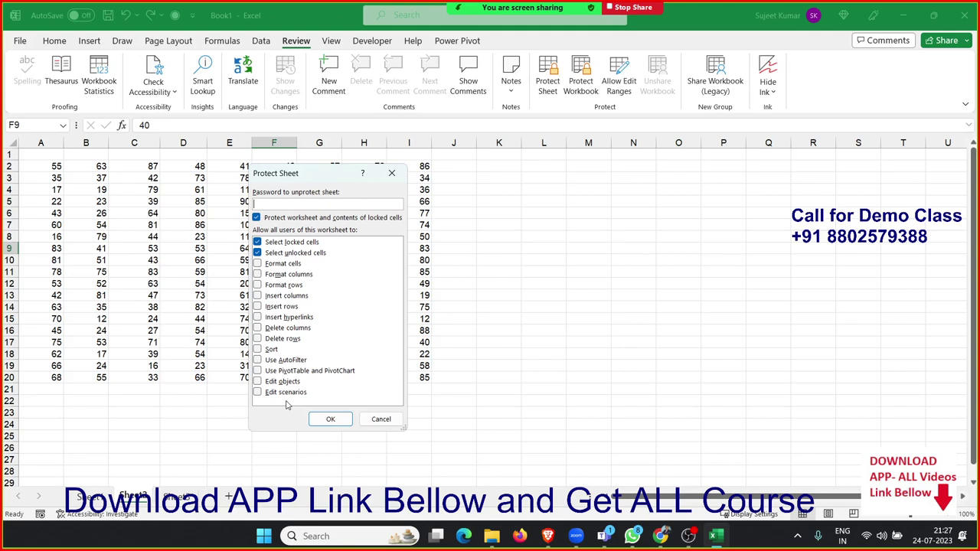
Step: Protect the sheet with only Format cells permitted
click(257, 265)
click(257, 264)
click(256, 285)
click(256, 296)
click(267, 264)
click(330, 419)
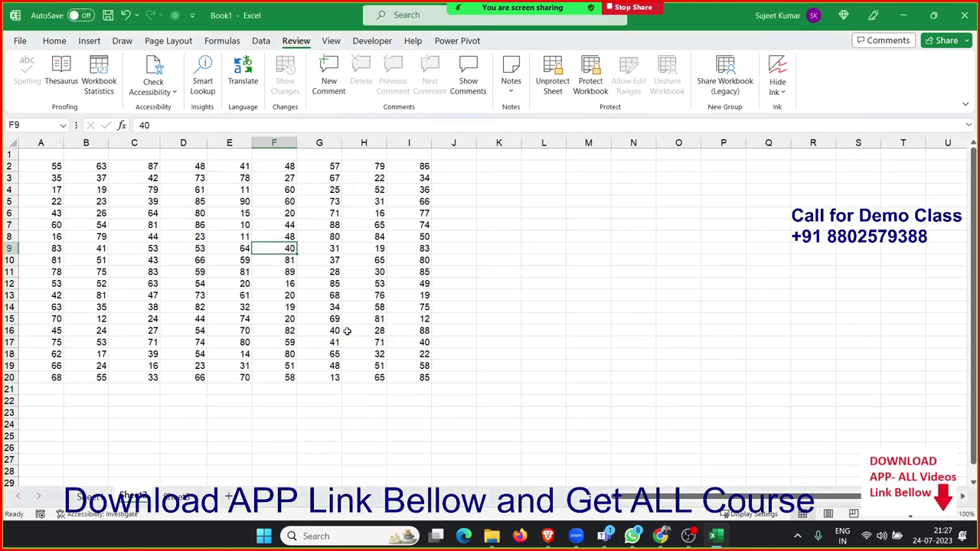
Step: Fill D10:H16 yellow and confirm that editing D11 is still blocked
drag(346, 331, 191, 260)
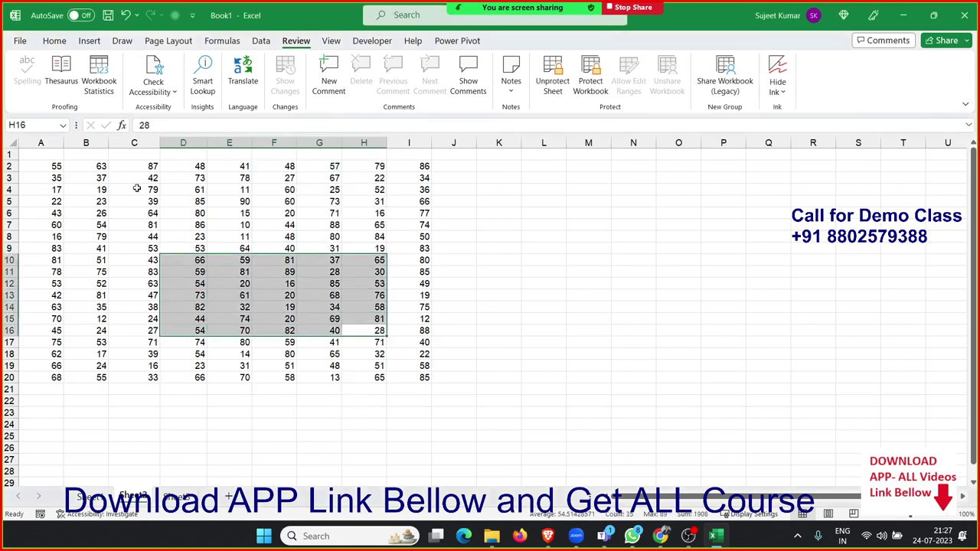
click(51, 40)
click(171, 85)
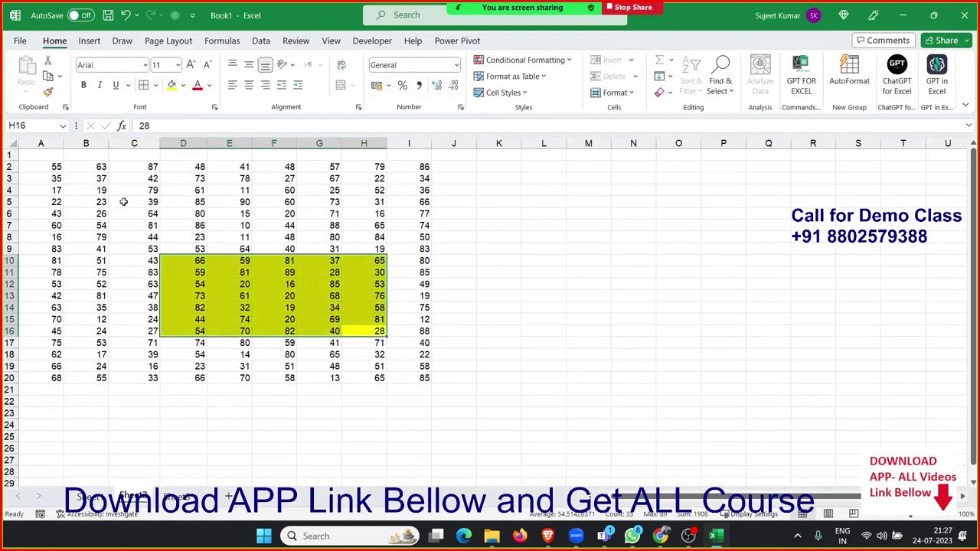
double_click(184, 274)
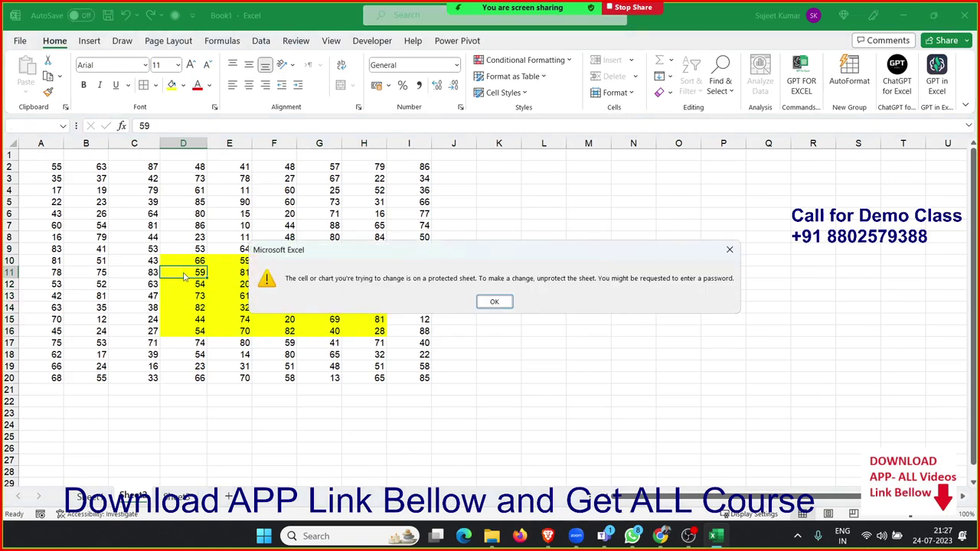
click(496, 301)
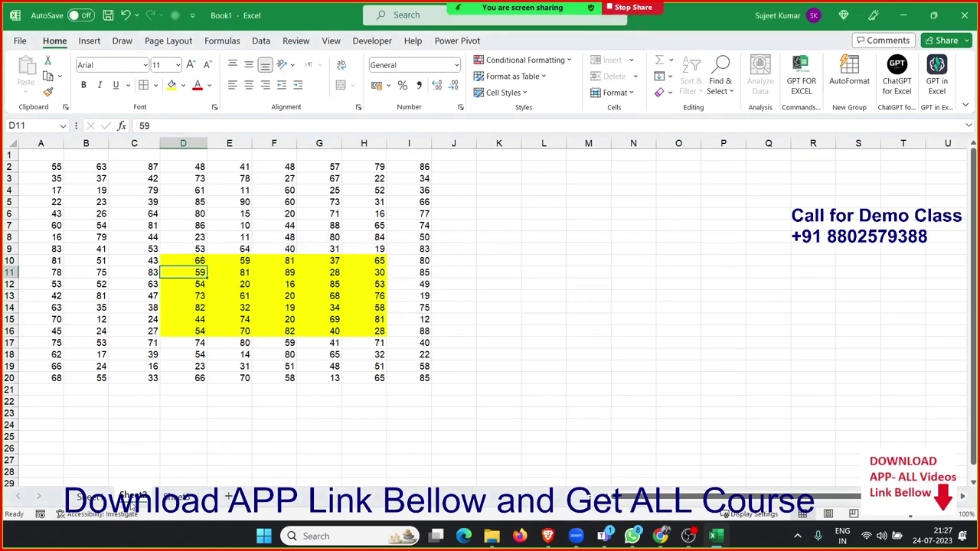
click(473, 297)
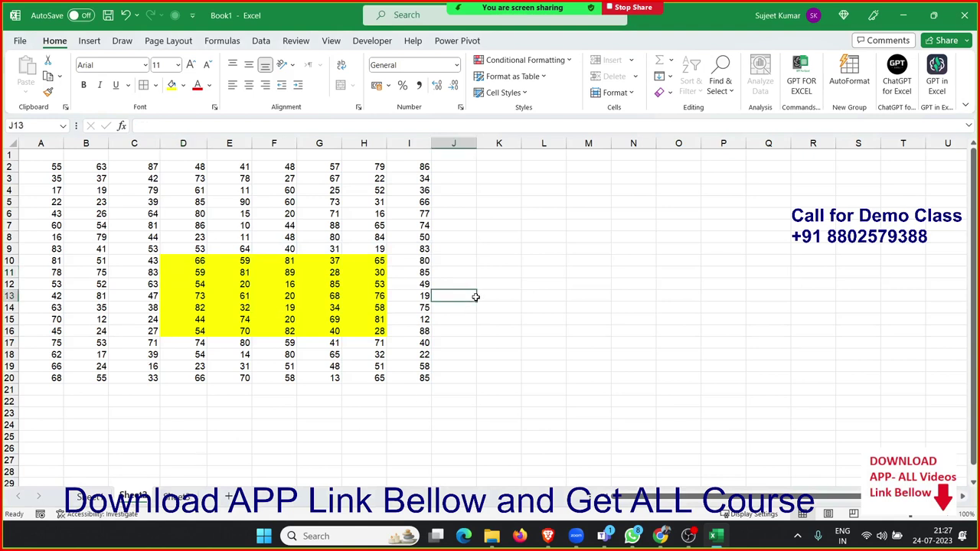
right_click(142, 497)
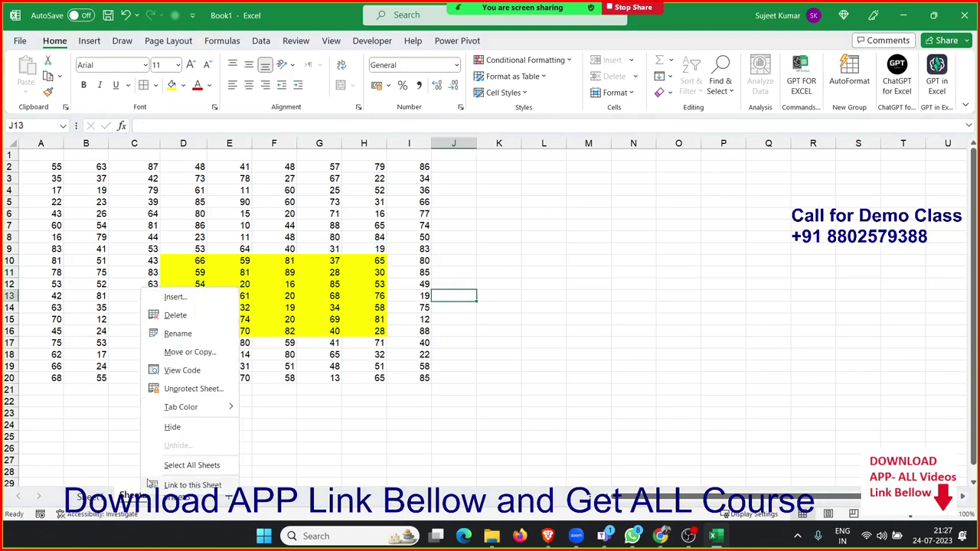
Step: Unprotect, then re-protect with Select locked cells, Select unlocked cells and Format cells all unticked
click(184, 388)
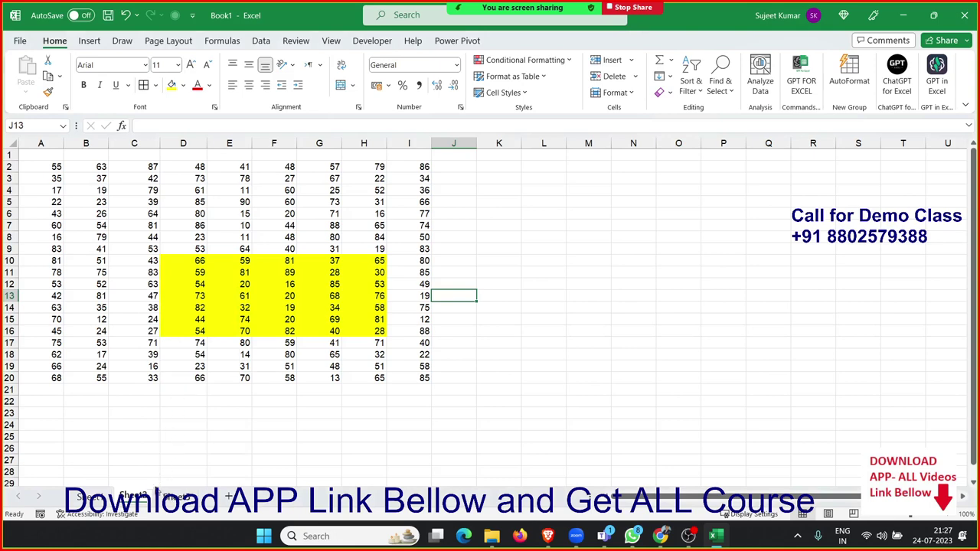
right_click(149, 493)
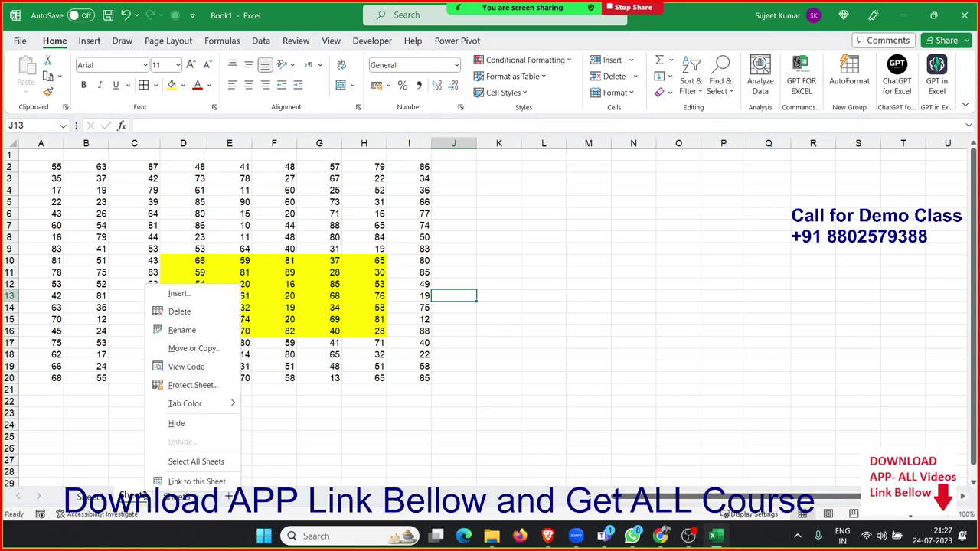
click(197, 387)
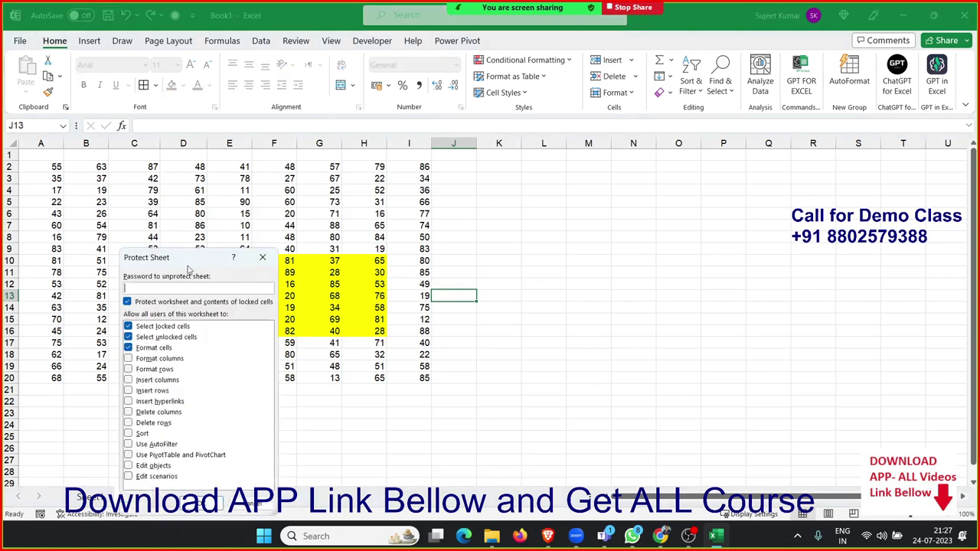
drag(189, 254, 580, 195)
click(521, 263)
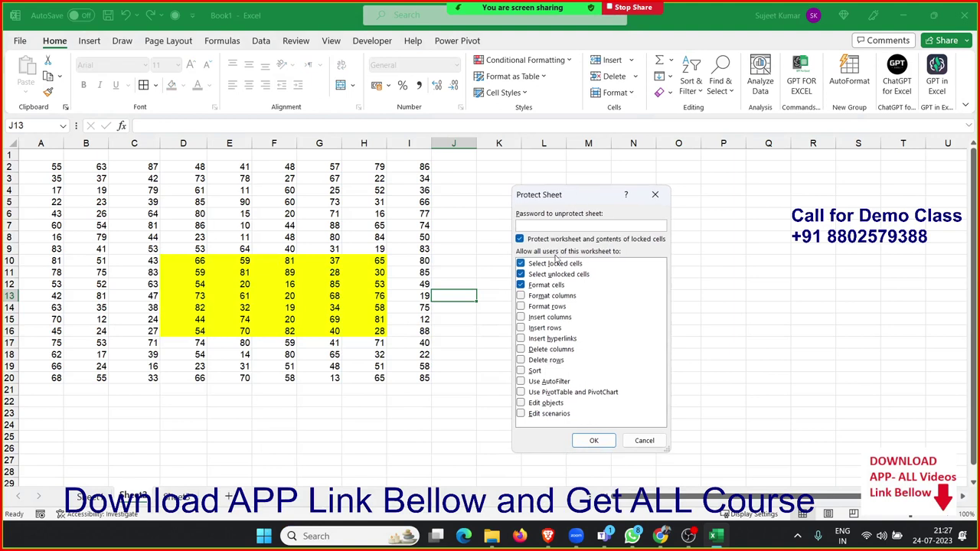
click(520, 285)
click(520, 274)
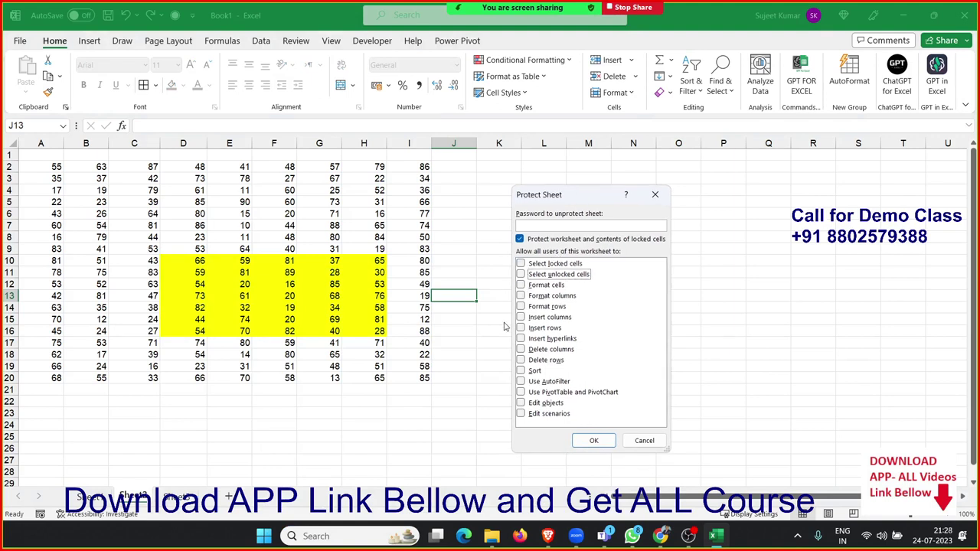
click(591, 441)
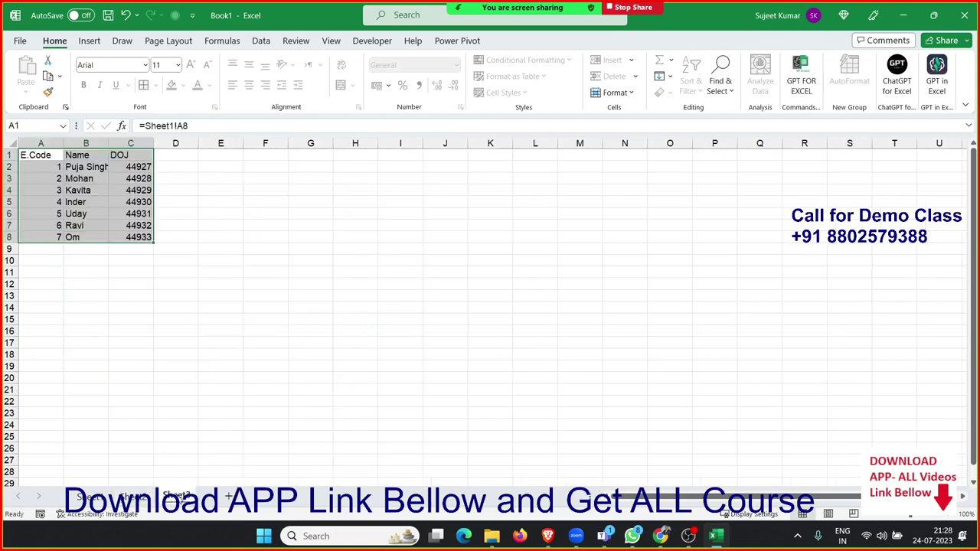
Step: On Sheet3, delete the E.Code/Name/DOJ table in A1:C8
click(181, 495)
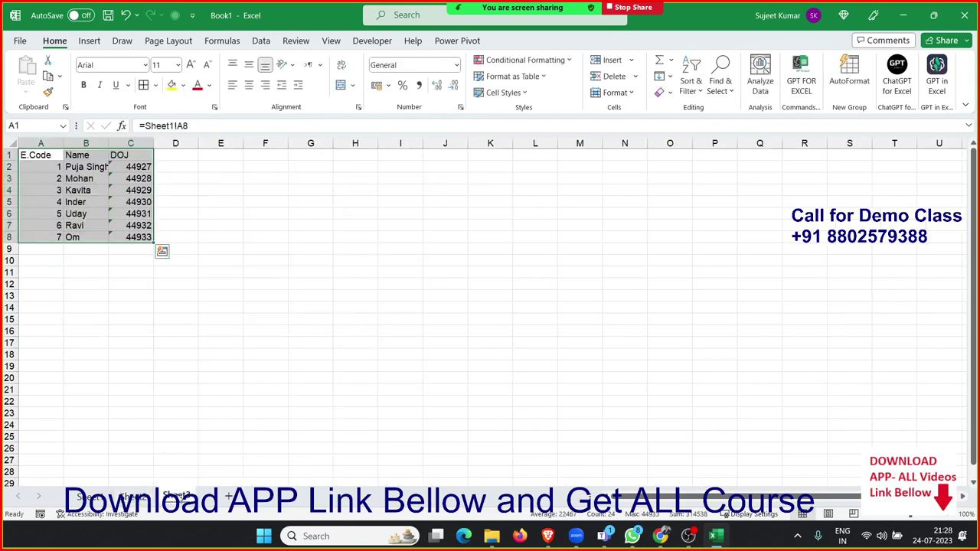
click(253, 333)
drag(145, 237, 43, 131)
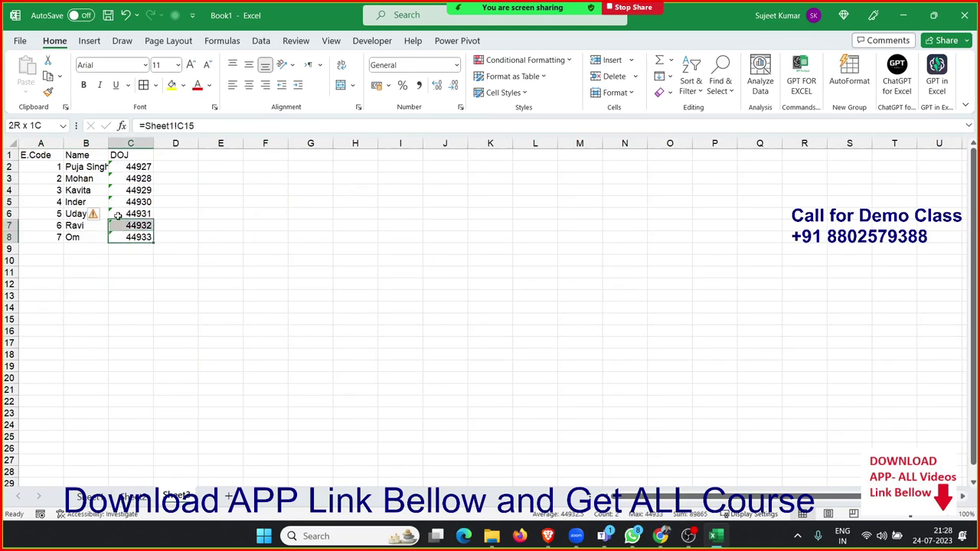
key(Delete)
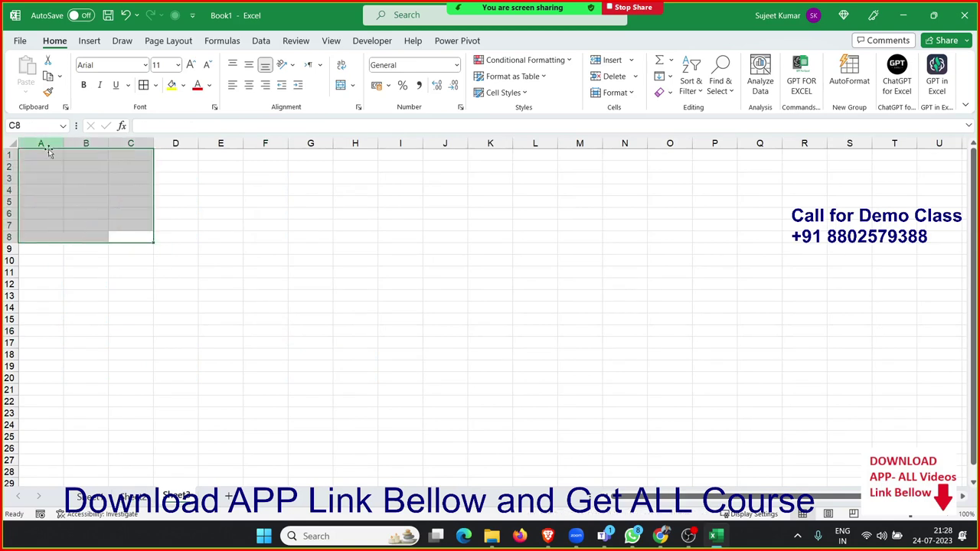
Step: Fill A1:G11 with yellow
drag(44, 155, 310, 270)
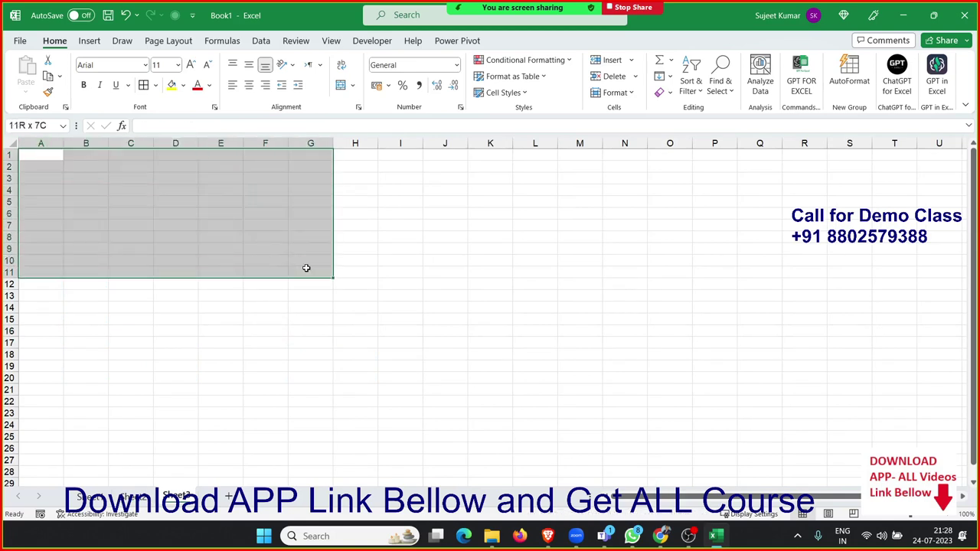
click(172, 85)
drag(386, 213, 669, 329)
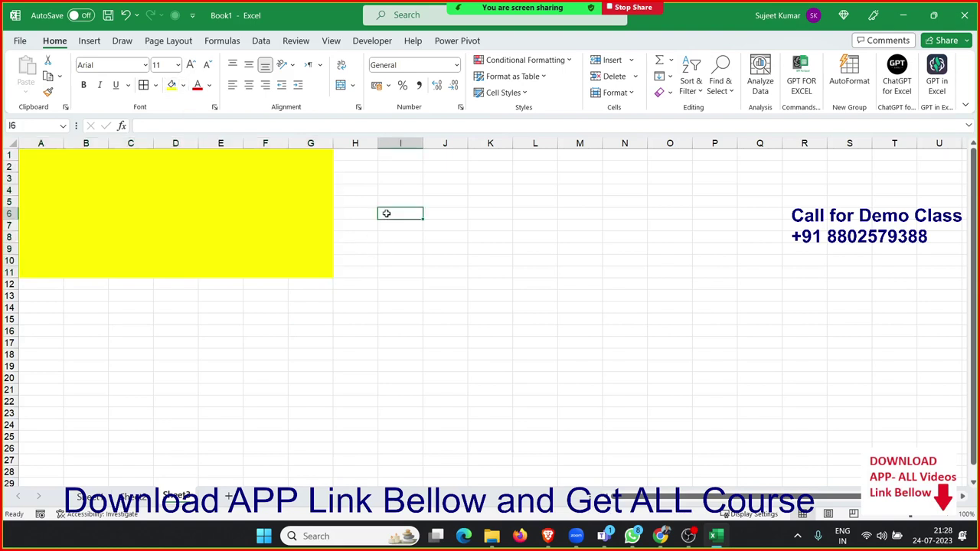
drag(179, 319, 463, 426)
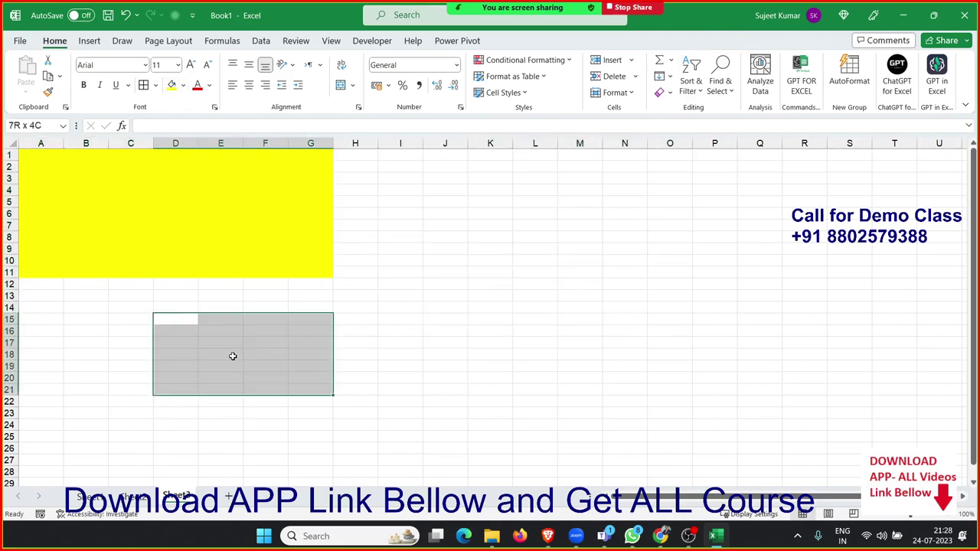
drag(326, 274, 38, 157)
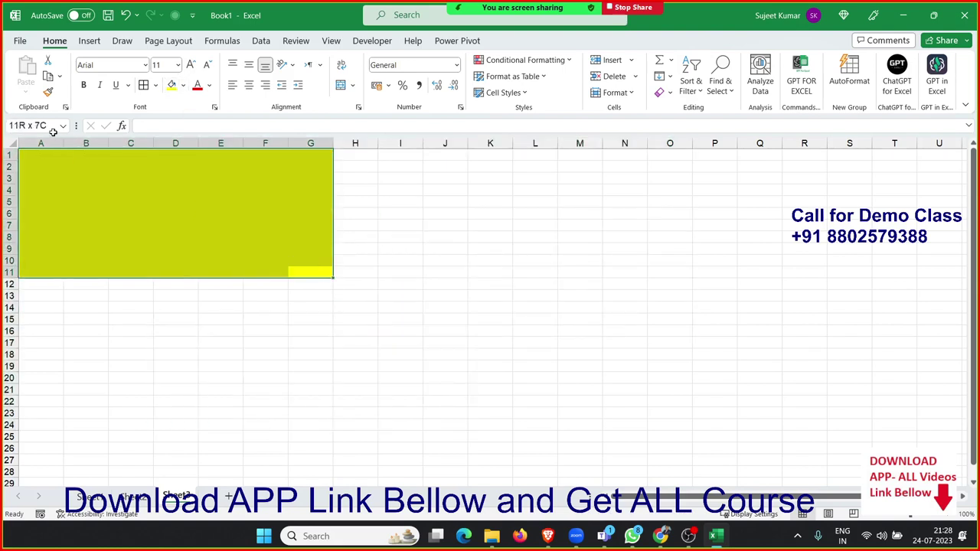
click(140, 267)
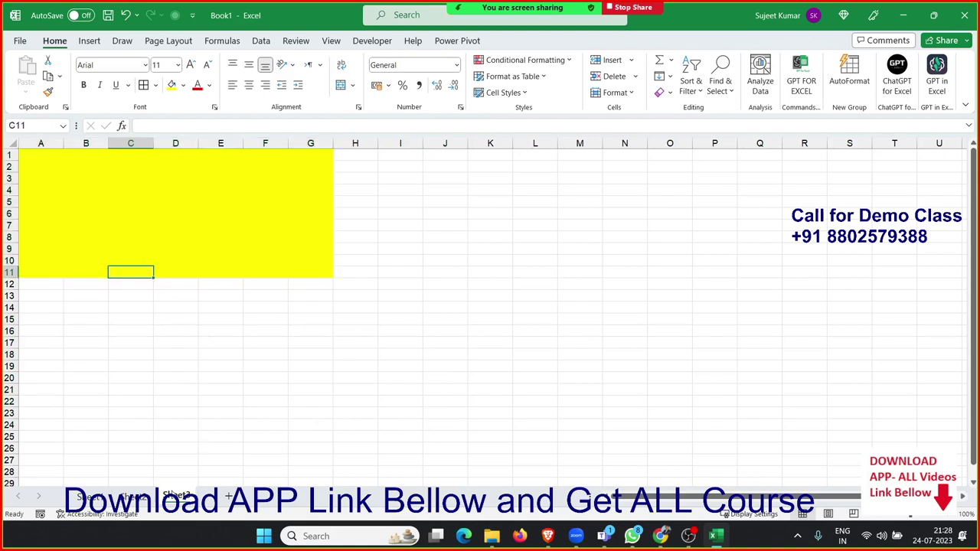
Step: Open the Protect Sheet settings and close them without protecting
right_click(175, 495)
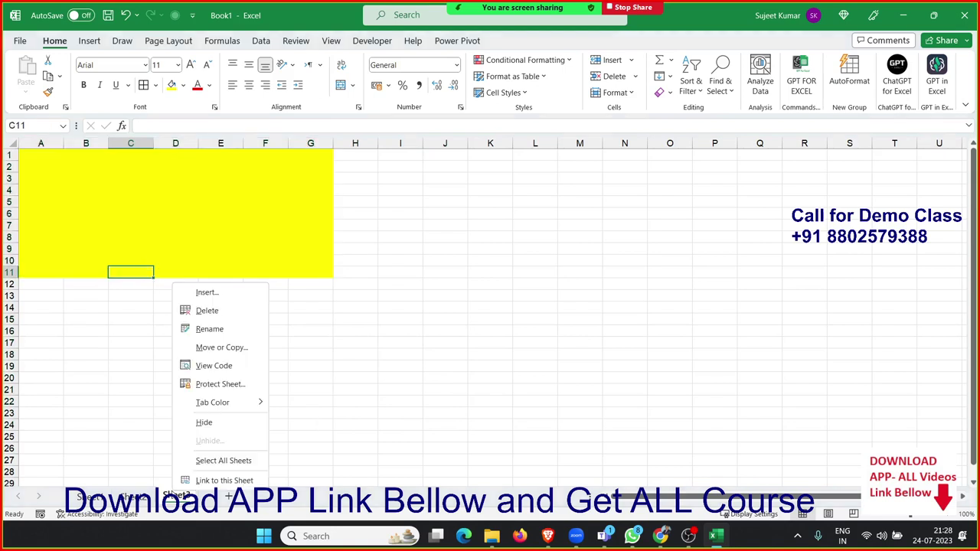
click(215, 383)
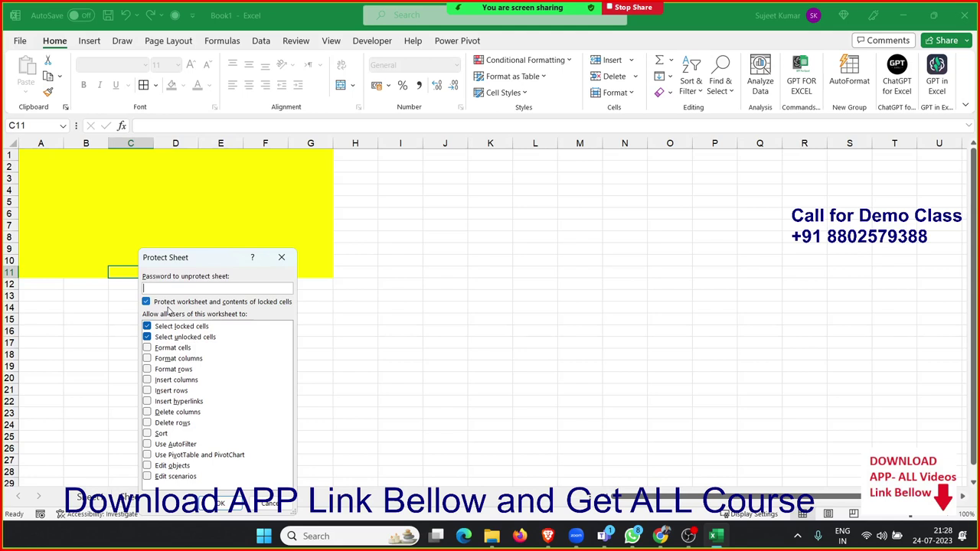
click(281, 257)
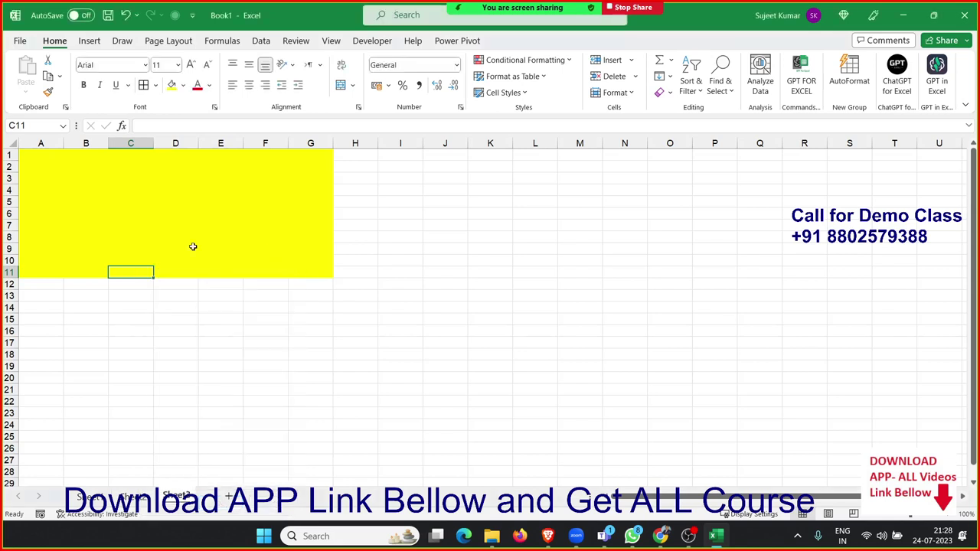
click(171, 223)
click(136, 191)
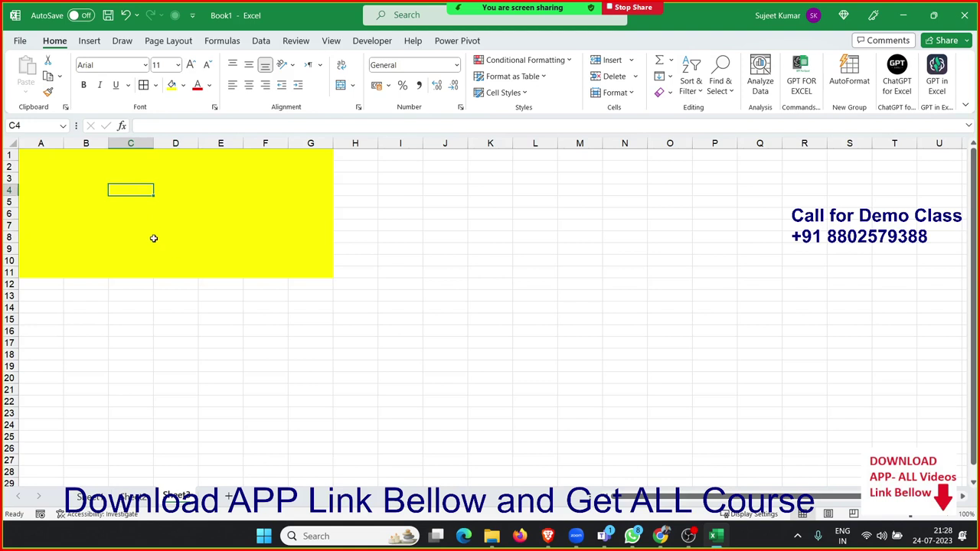
right_click(145, 189)
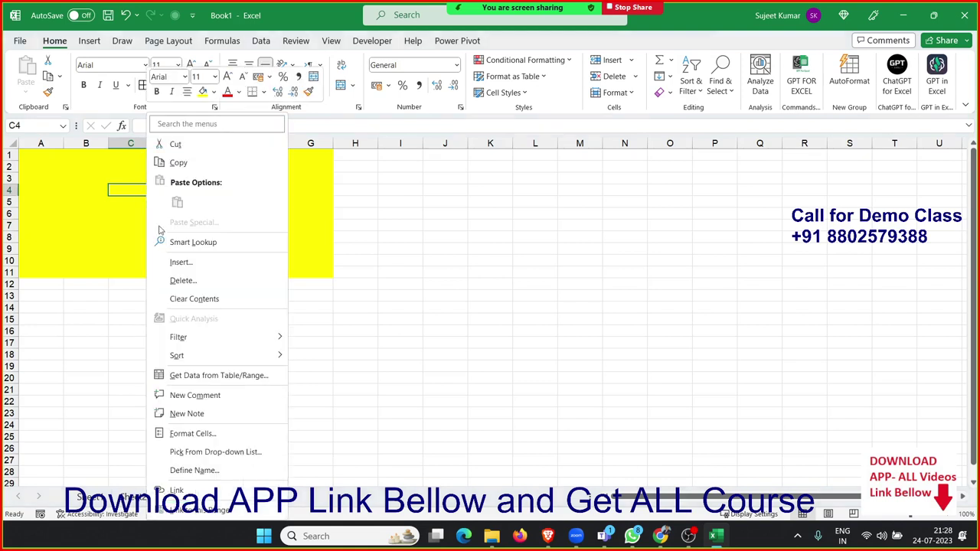
click(208, 433)
drag(204, 205, 496, 177)
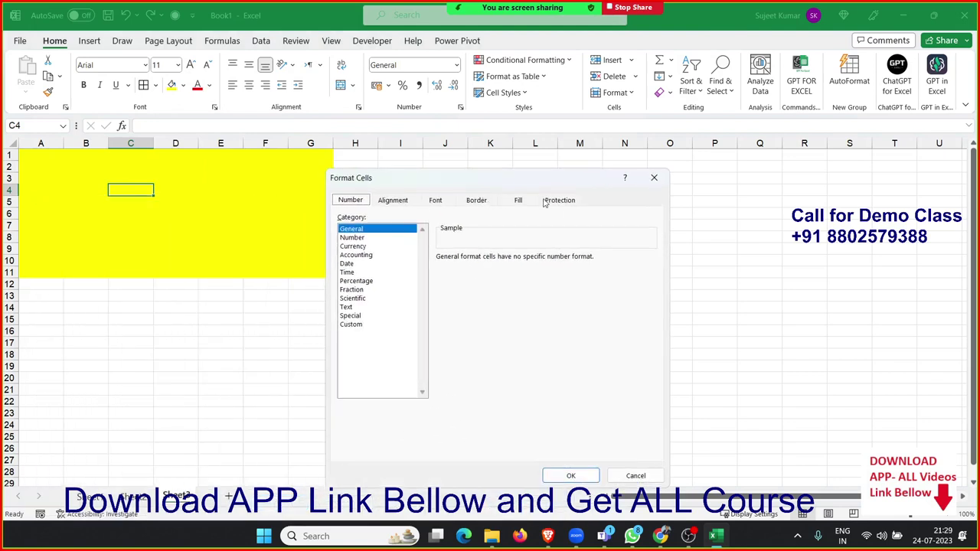
click(545, 200)
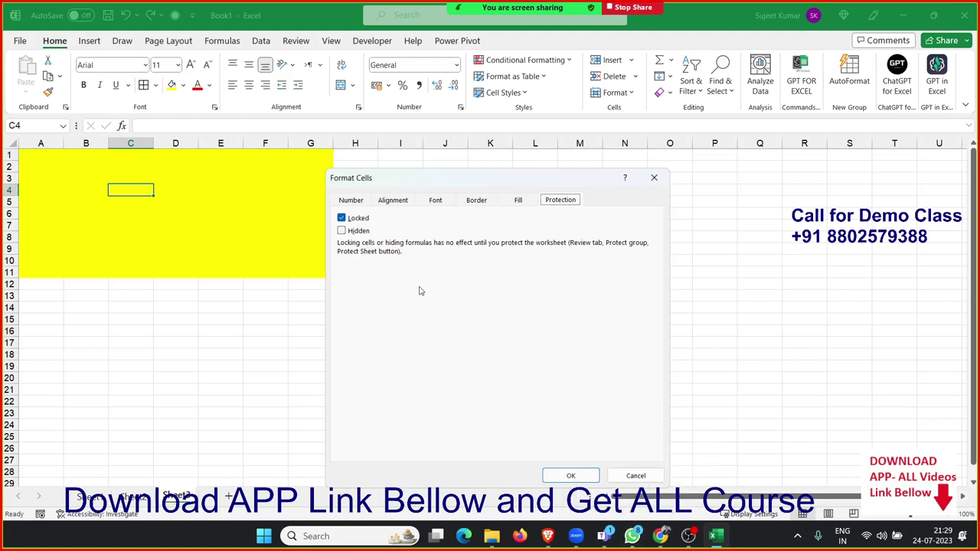
click(637, 476)
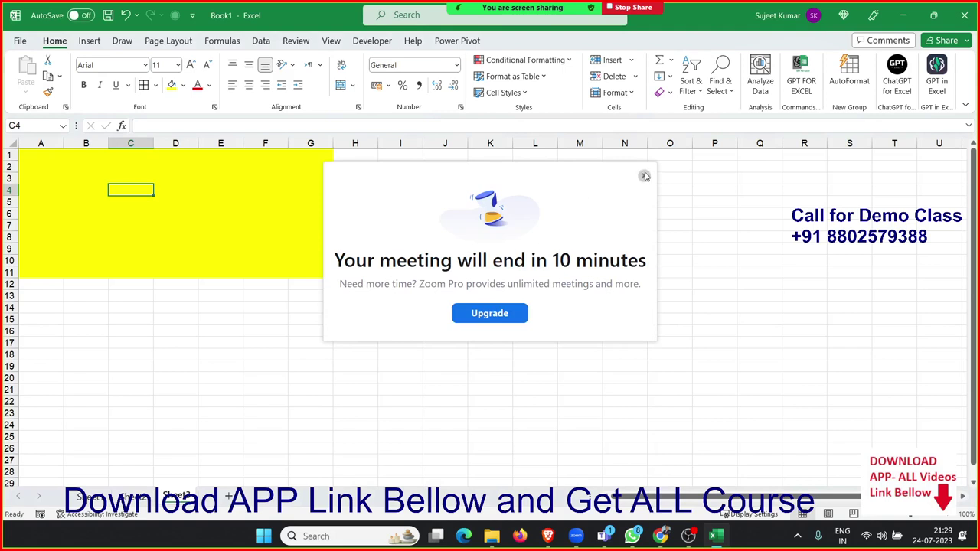
click(645, 176)
Step: Clear the Locked option for the yellow block A1:G11 in Format Cells > Protection
drag(330, 273, 2, 126)
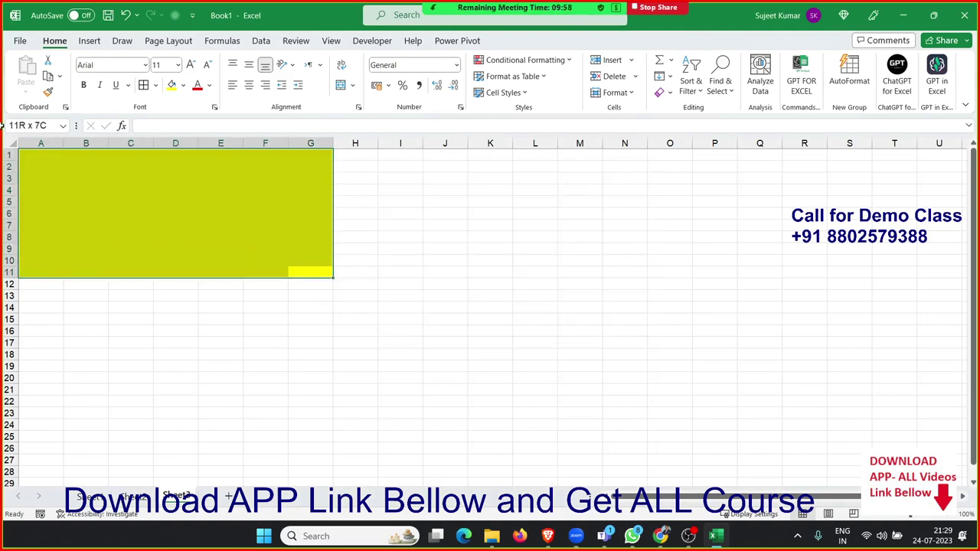
right_click(150, 185)
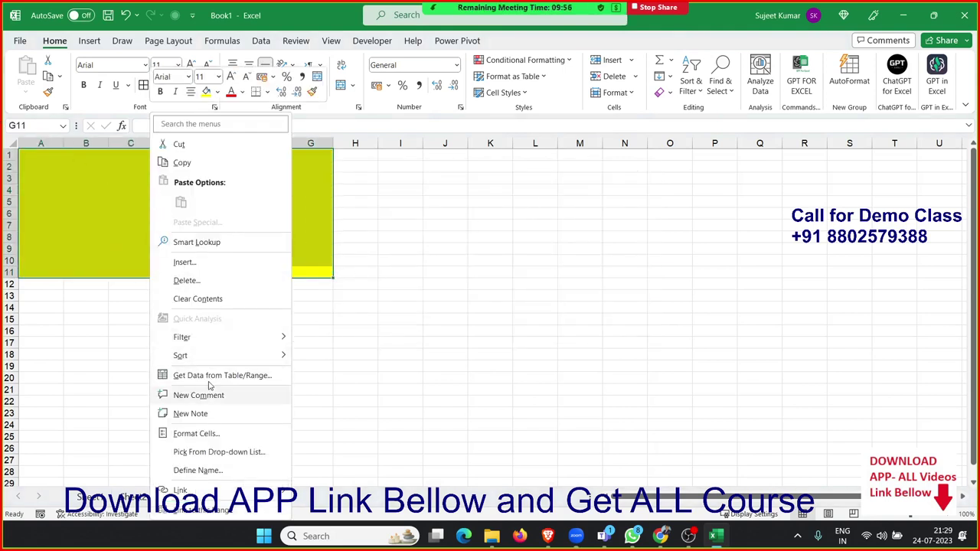
click(200, 433)
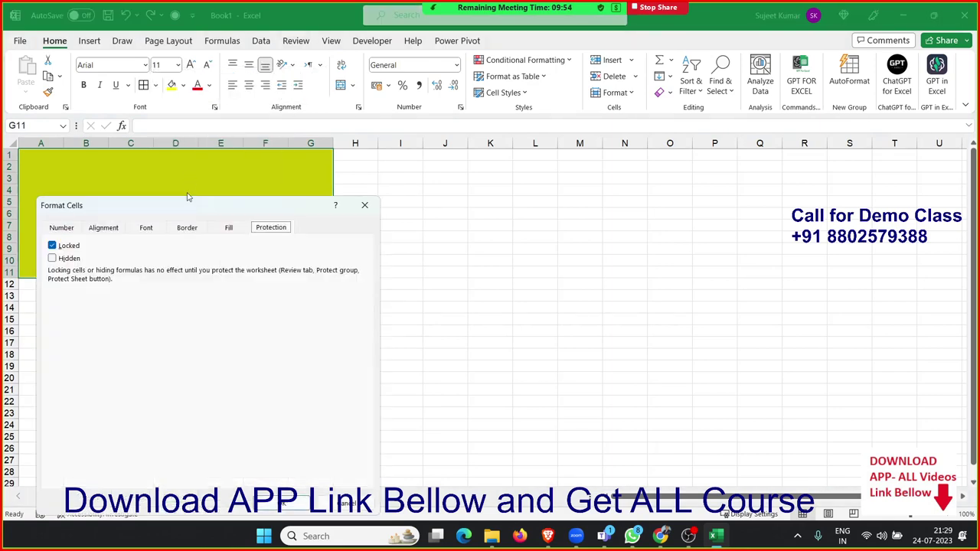
drag(254, 208, 585, 190)
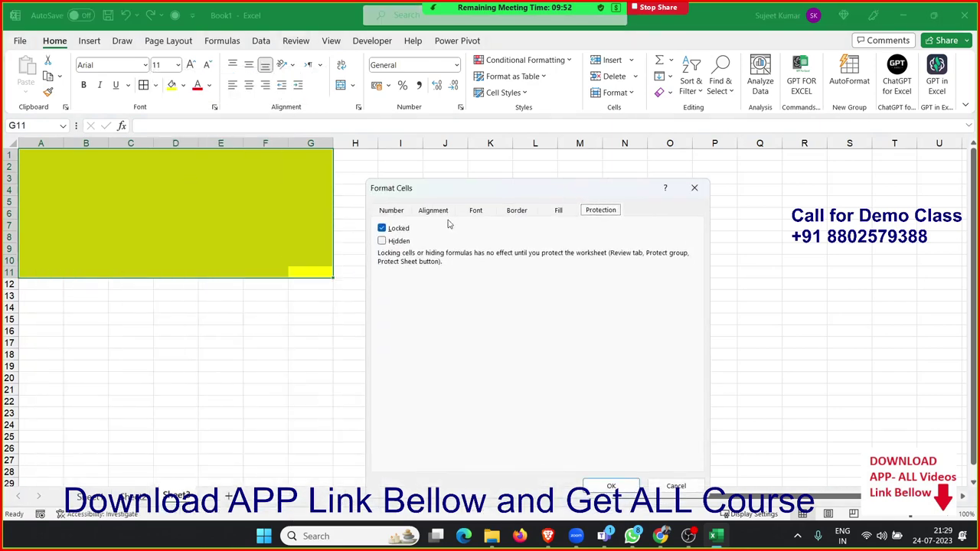
click(391, 229)
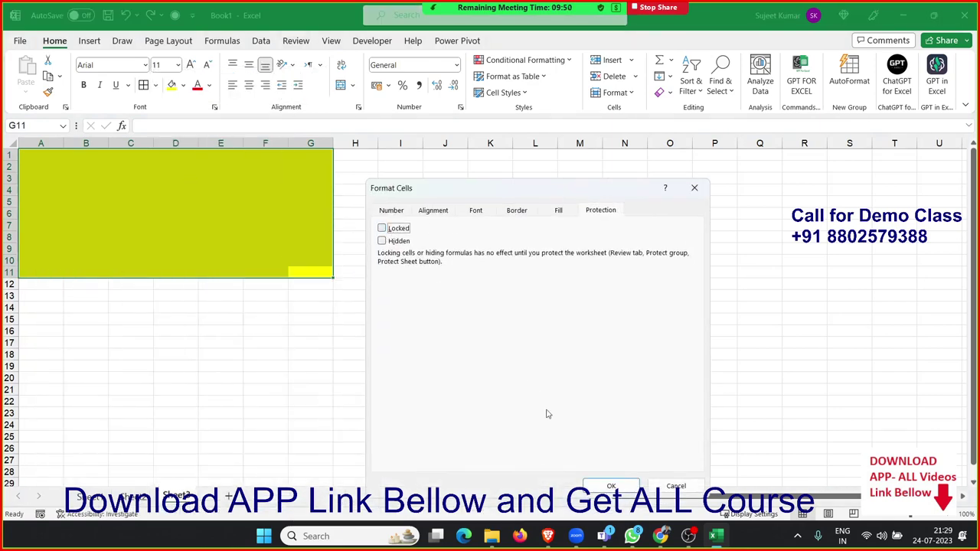
click(610, 487)
drag(310, 269, 131, 193)
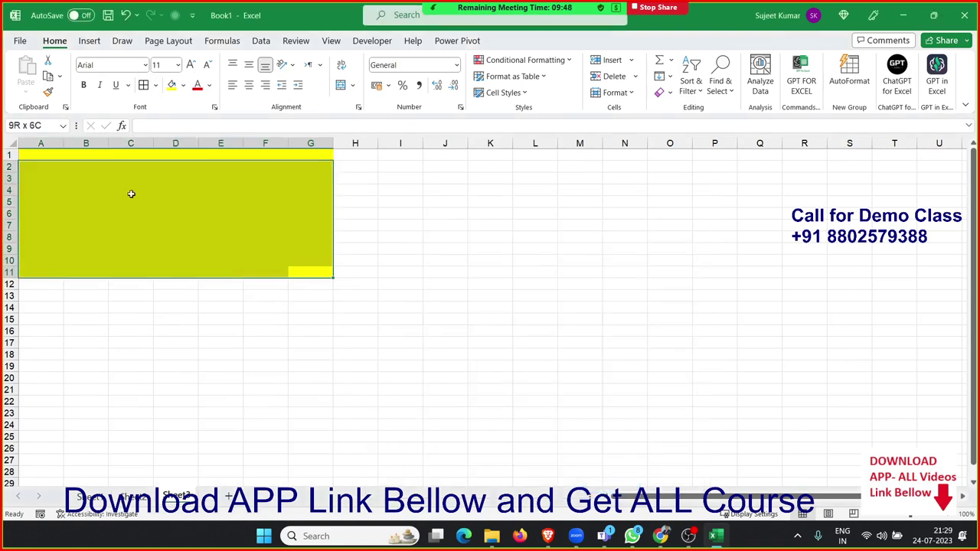
drag(356, 247, 432, 293)
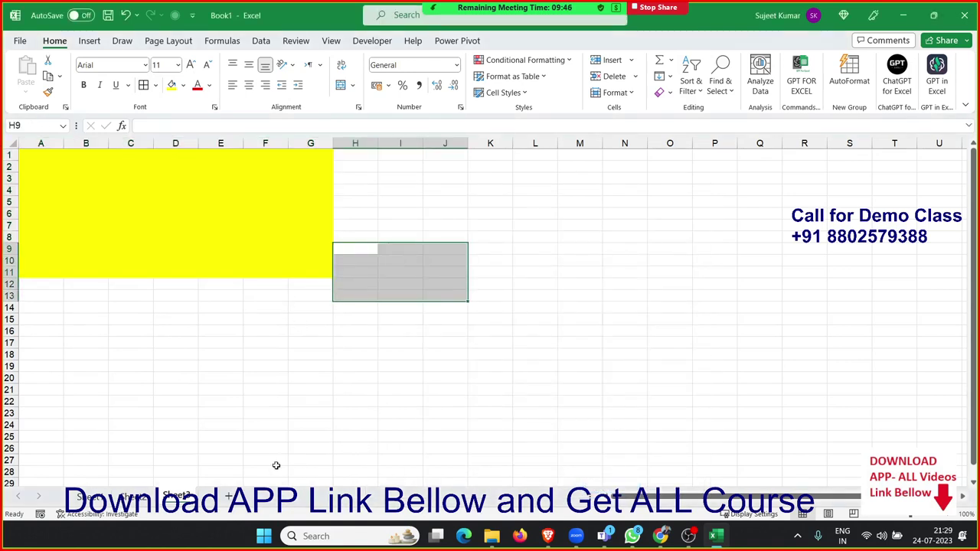
Step: Protect Sheet3 with the default settings
right_click(182, 495)
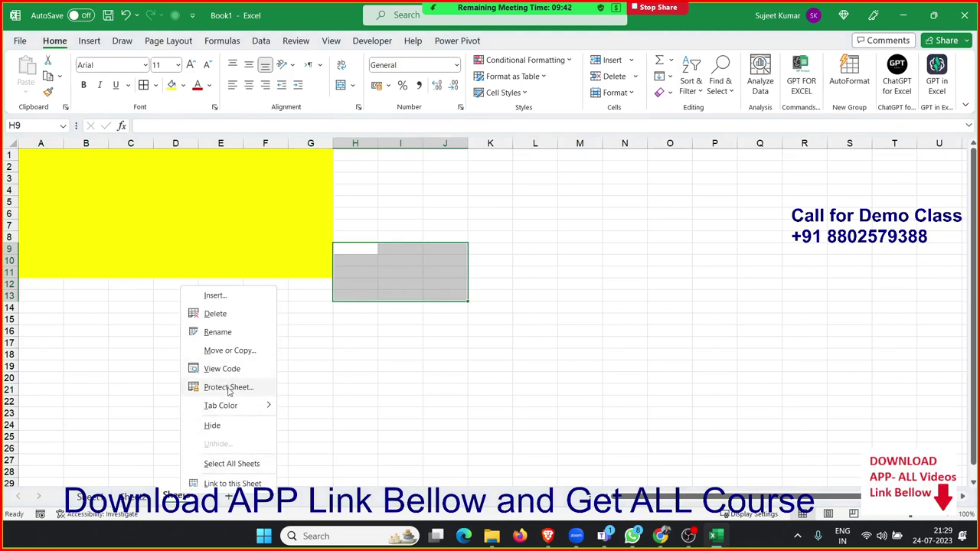
click(227, 388)
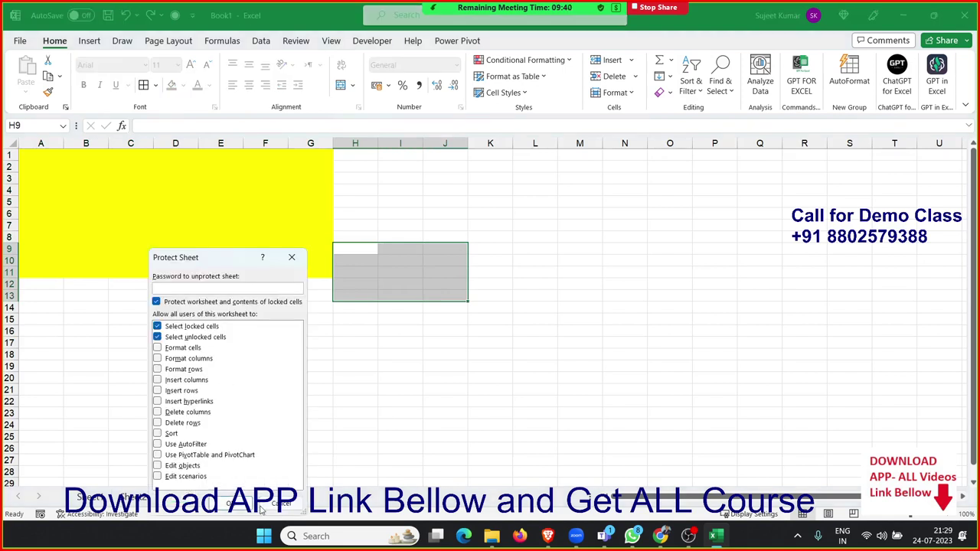
click(232, 502)
Step: Enter 355 in D8 and 5365 in C6, then confirm locked cell J9 refuses edits
click(181, 234)
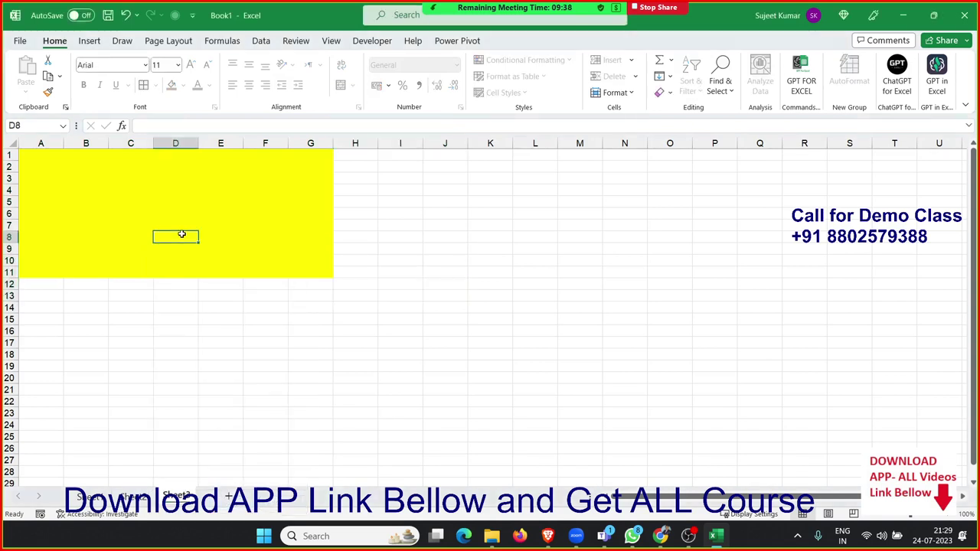
text(355)
click(153, 212)
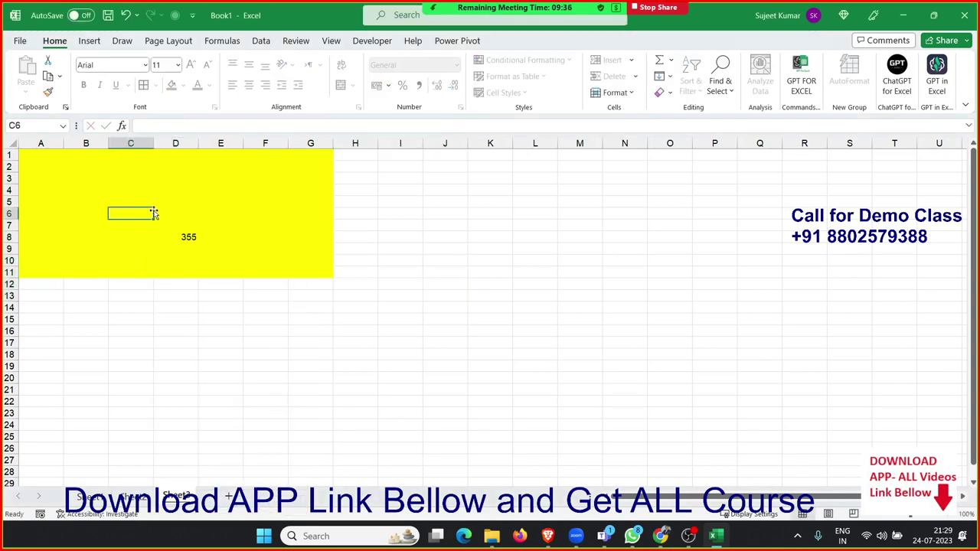
text(5365)
click(427, 248)
double_click(427, 248)
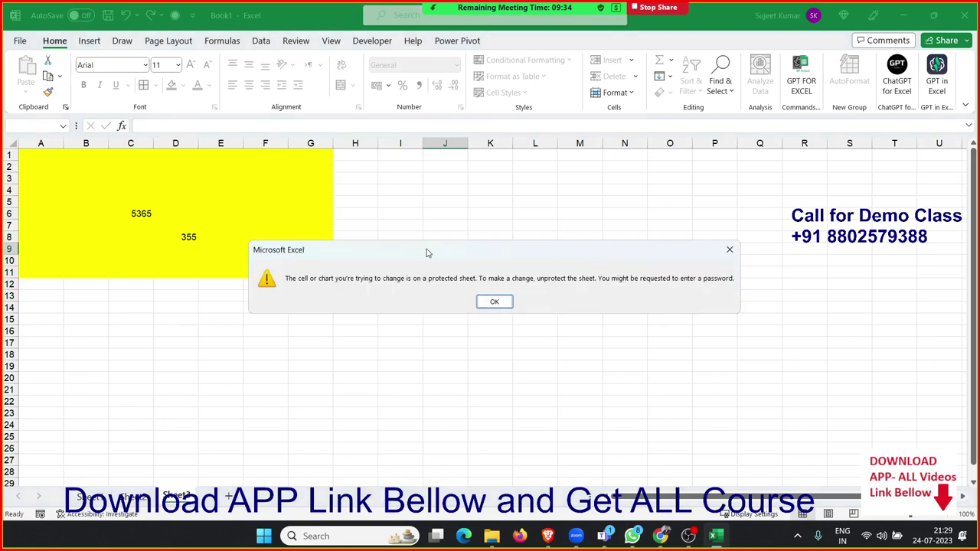
click(480, 304)
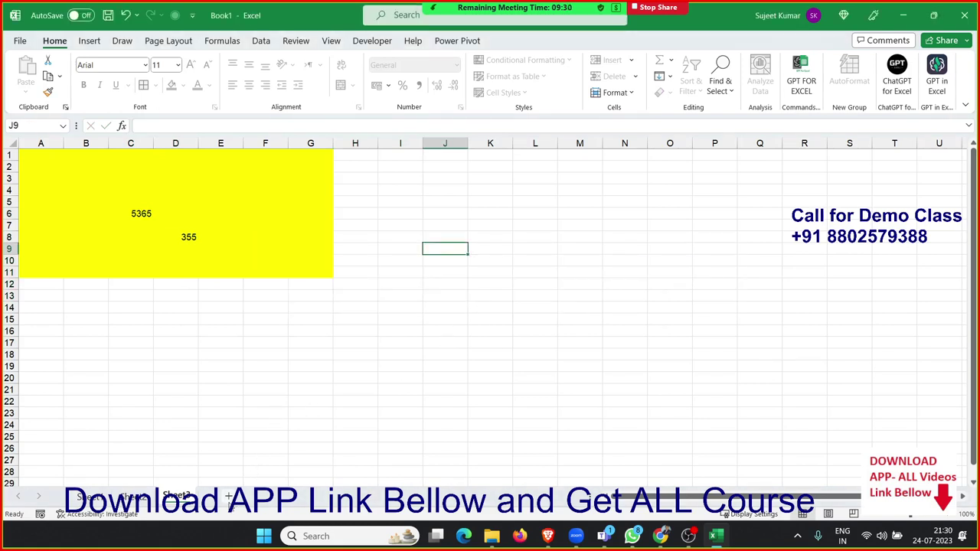
Step: Add a new Sheet4 and fill C2:G9 with red, then select all cells
click(228, 496)
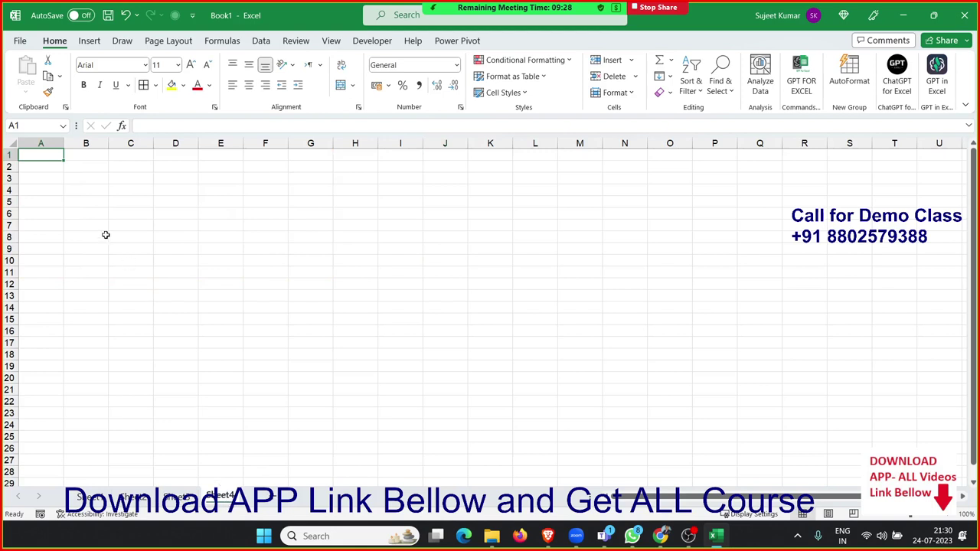
drag(120, 173, 323, 253)
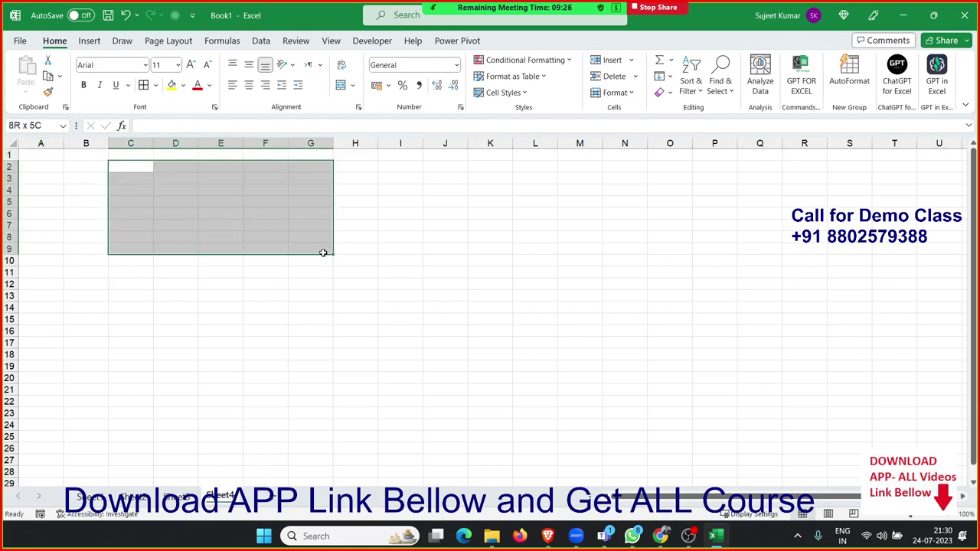
click(185, 85)
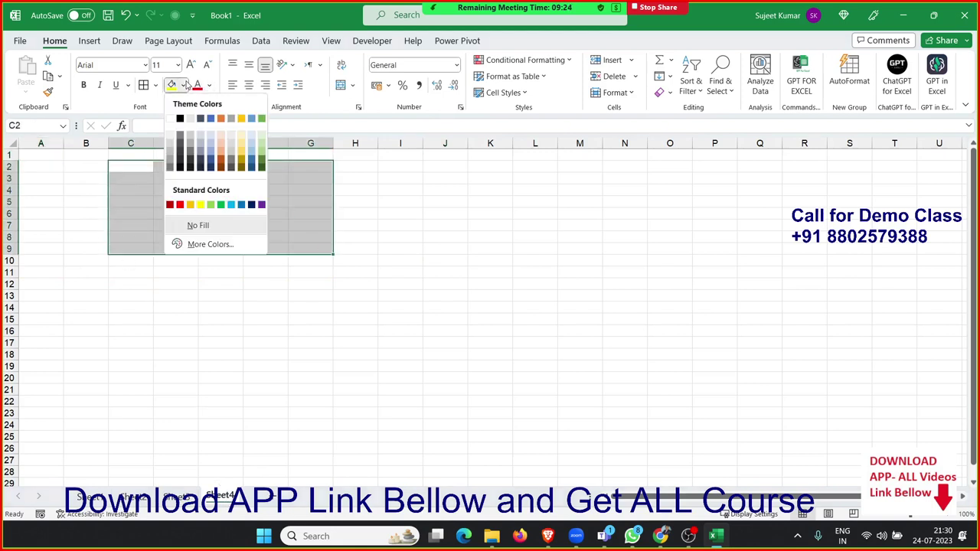
click(179, 205)
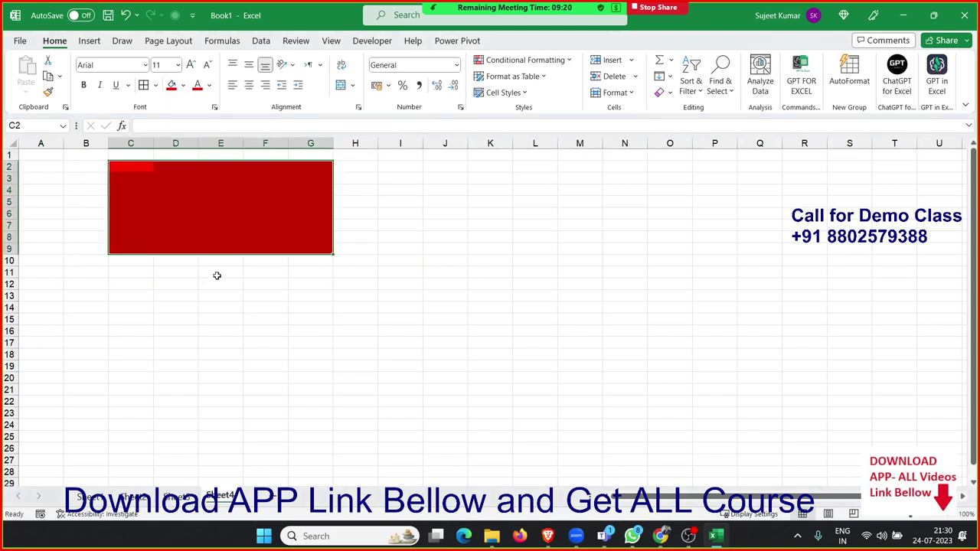
click(219, 329)
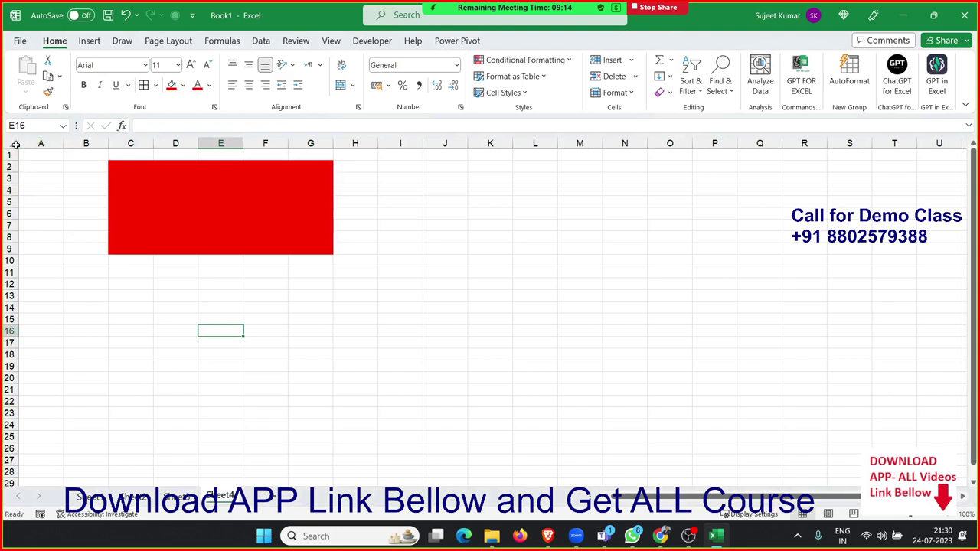
click(14, 144)
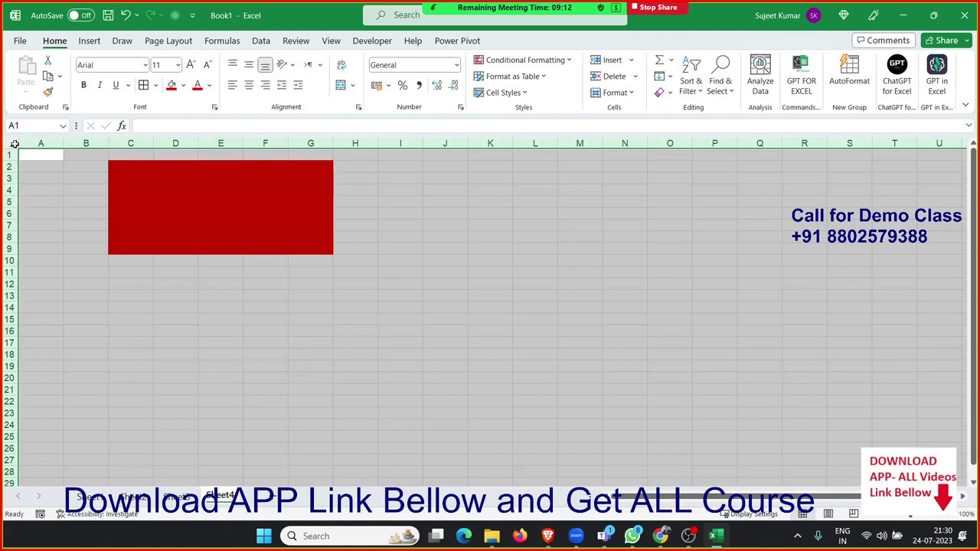
Step: Unlock every cell on Sheet4 via Ctrl+1 > Protection
right_click(294, 277)
key(Escape)
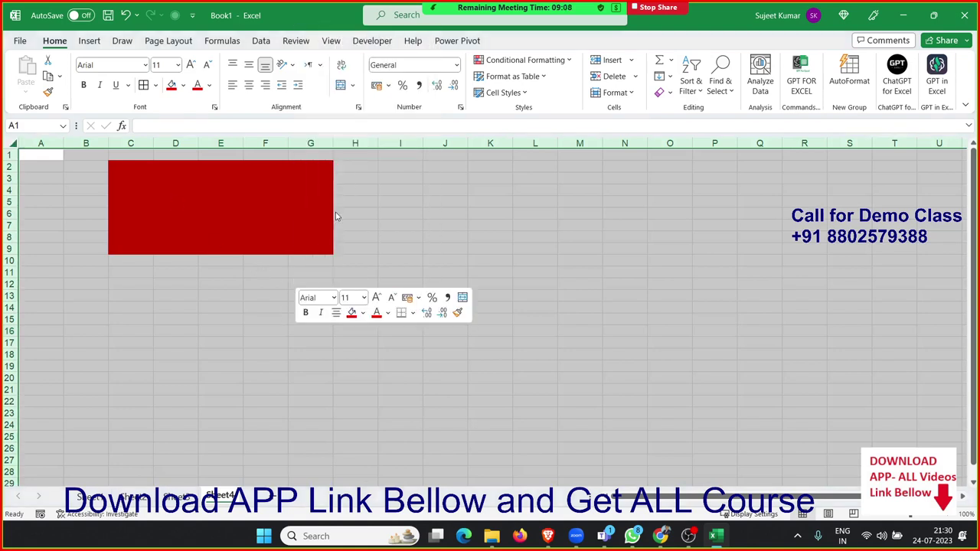
key(ctrl+1)
click(181, 93)
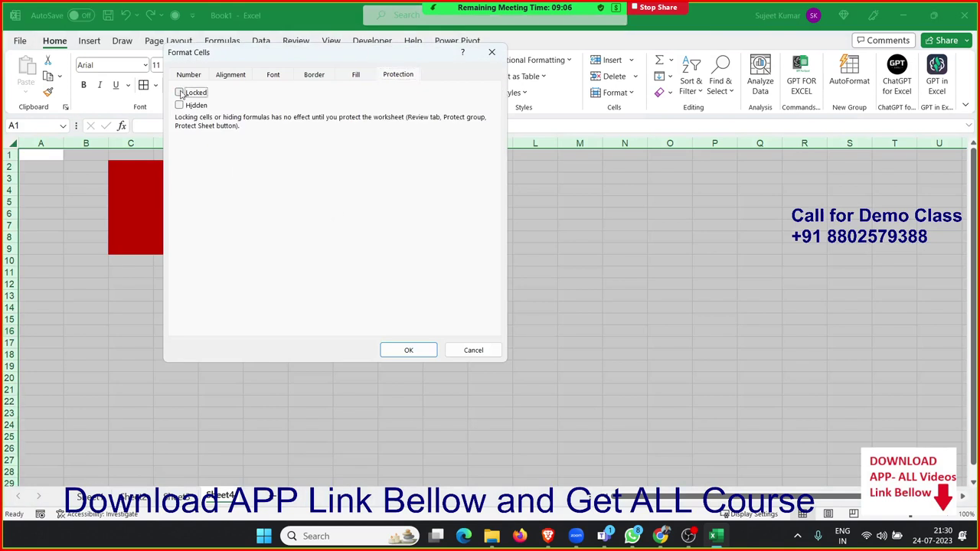
click(409, 347)
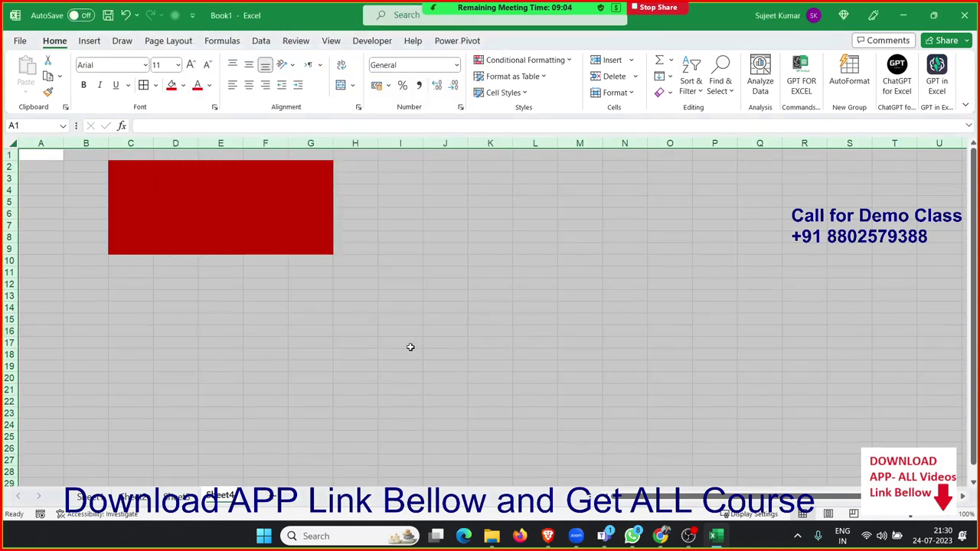
click(411, 346)
Step: Set the red block C2:G9 back to Locked in Format Cells > Protection
mouse_move(324, 251)
mouse_down()
mouse_move(261, 213)
mouse_move(127, 164)
mouse_up()
right_click(162, 179)
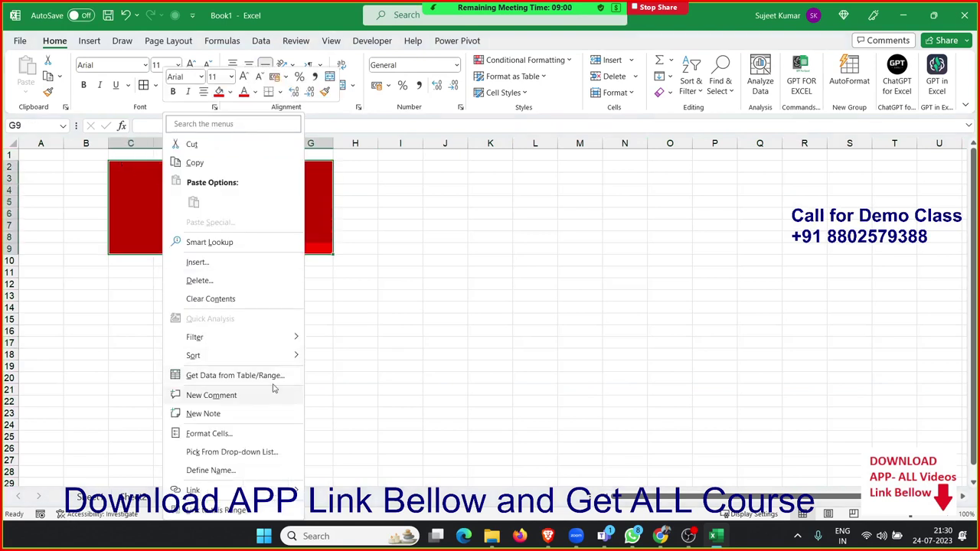
click(241, 433)
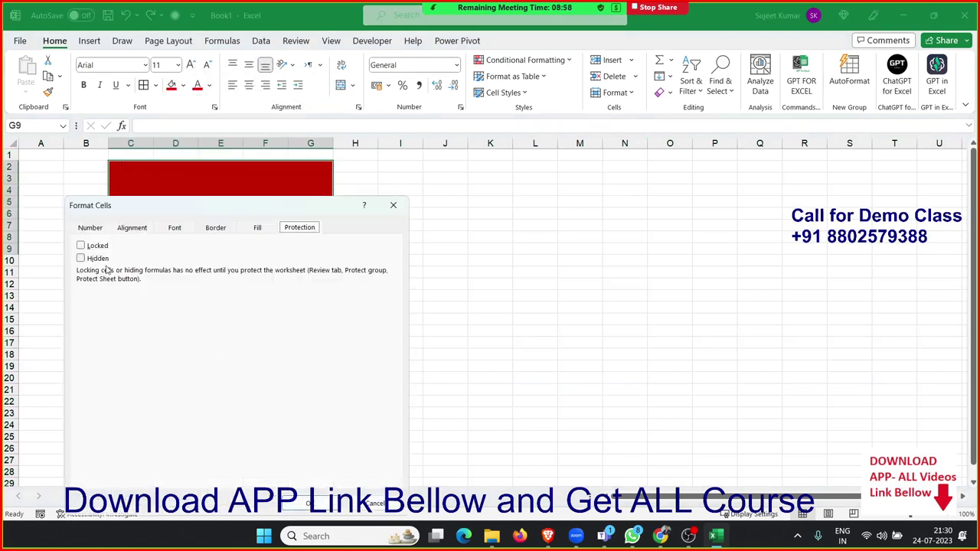
click(96, 246)
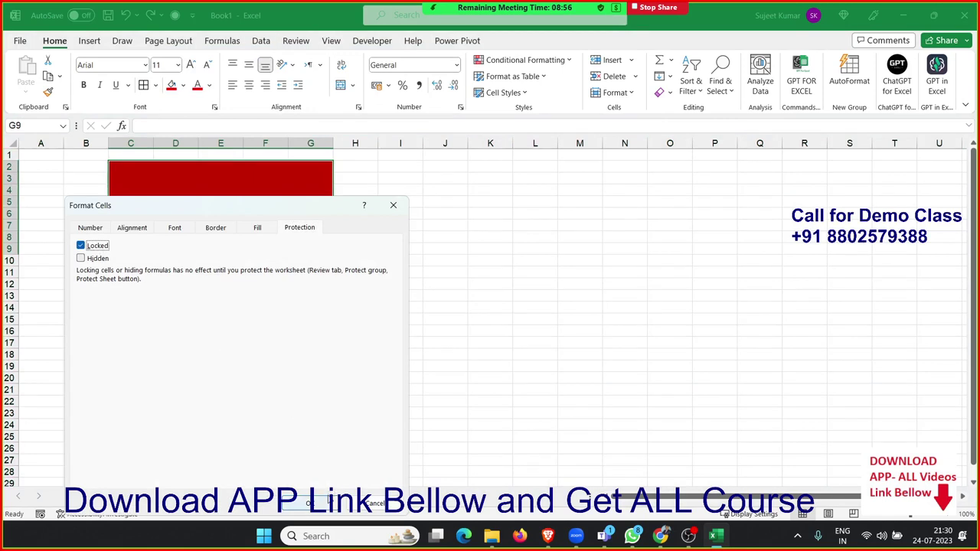
click(321, 503)
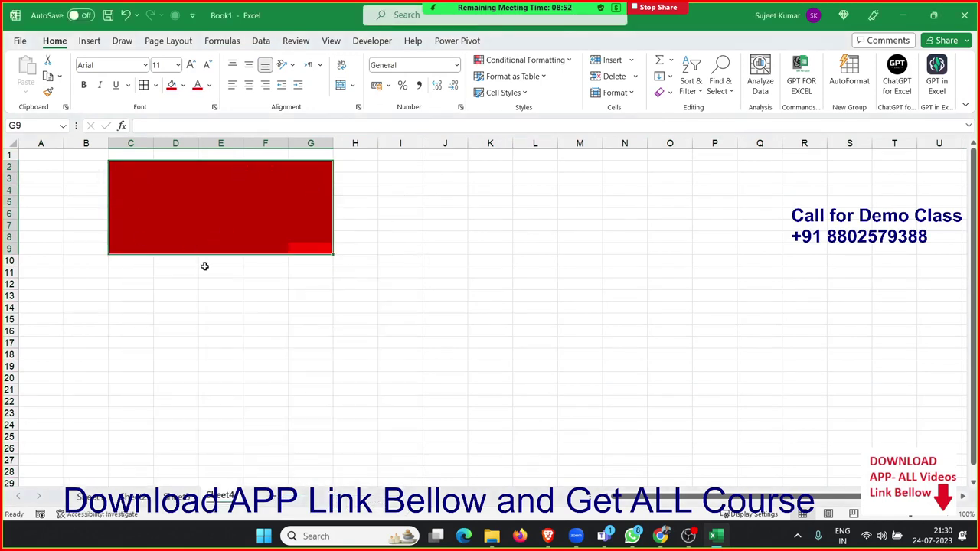
click(488, 341)
Step: Protect Sheet4 with the default settings
right_click(231, 496)
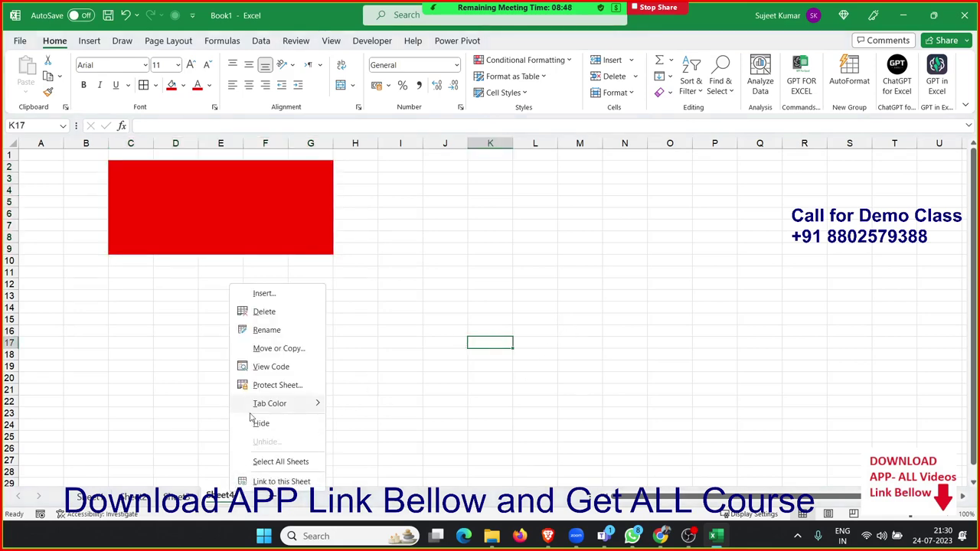
click(272, 385)
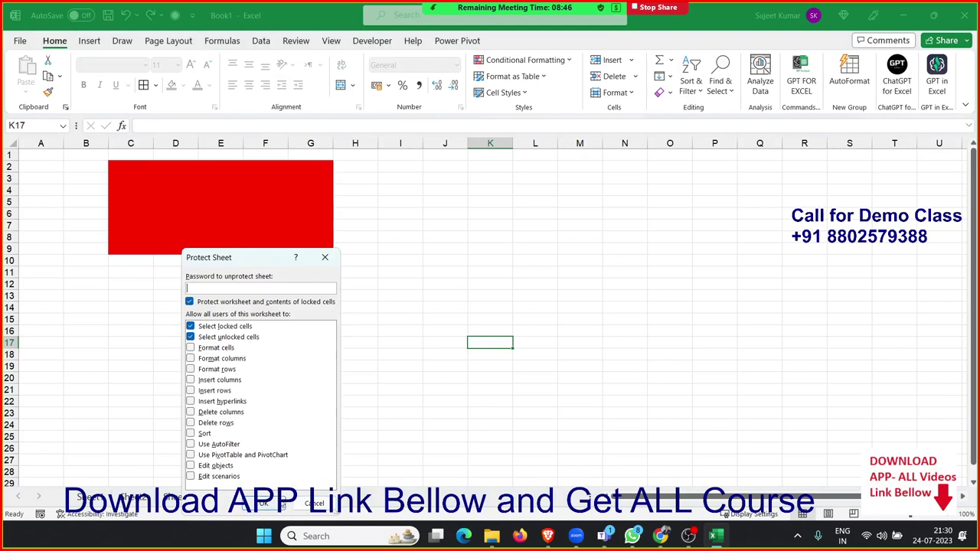
click(262, 502)
Step: Enter gfh in G17 and confirm that locked cell F9 in the red block refuses edits
click(289, 346)
text(gfh)
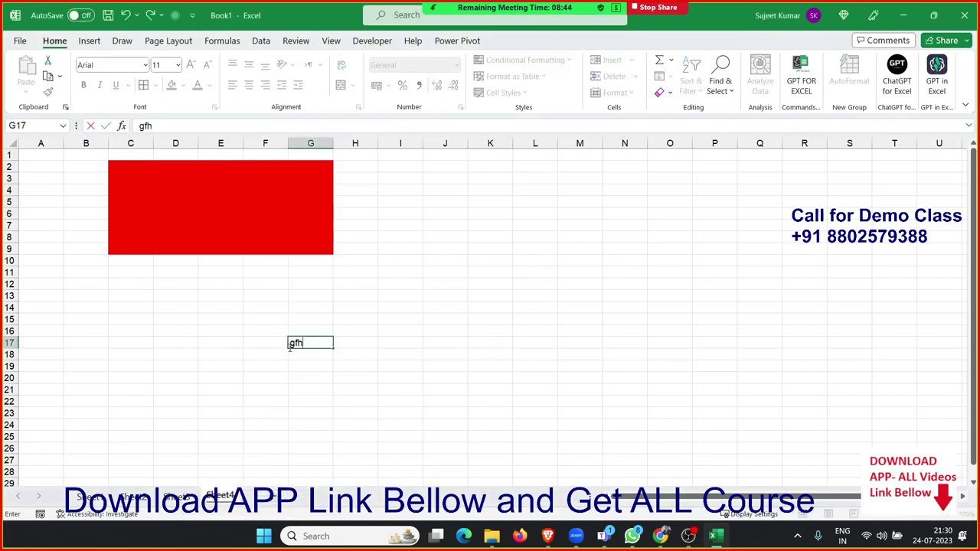
click(272, 302)
double_click(259, 245)
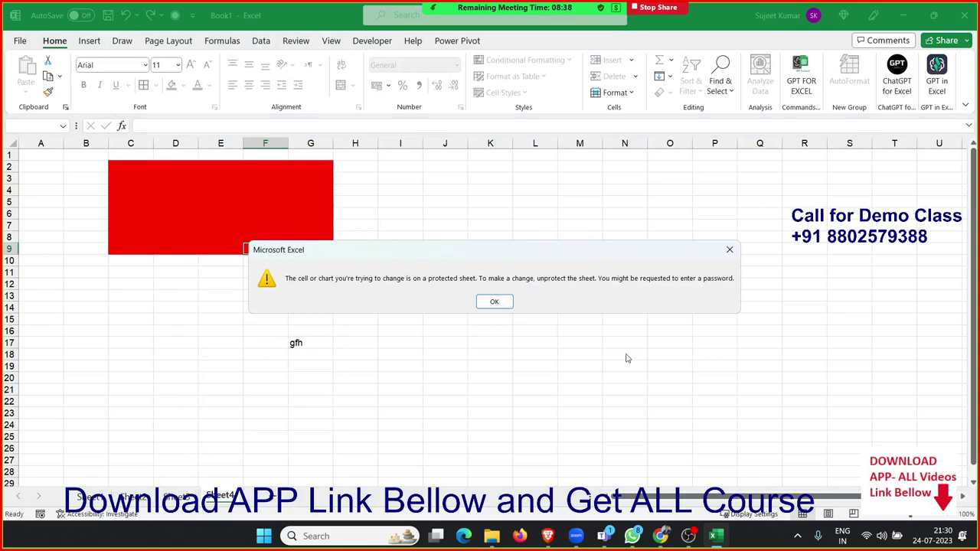
click(497, 304)
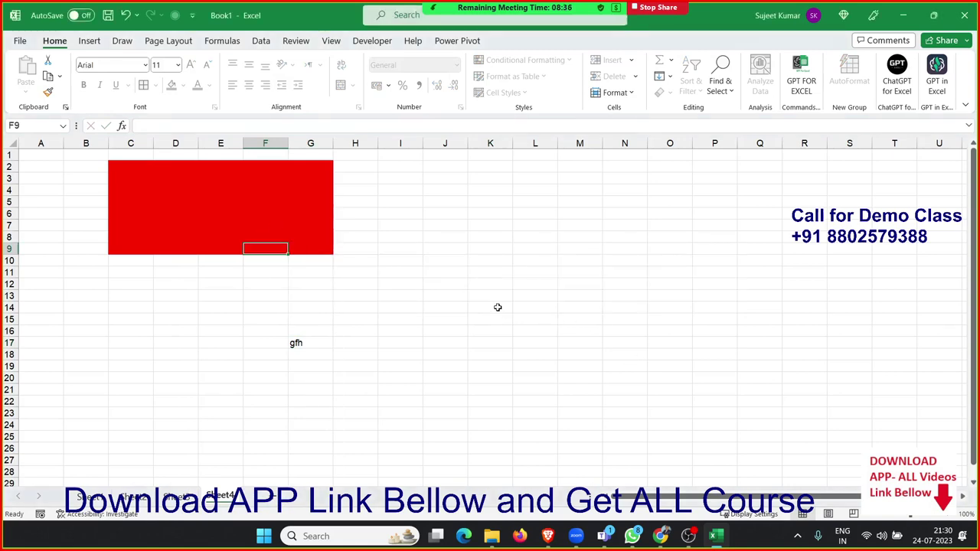
click(380, 304)
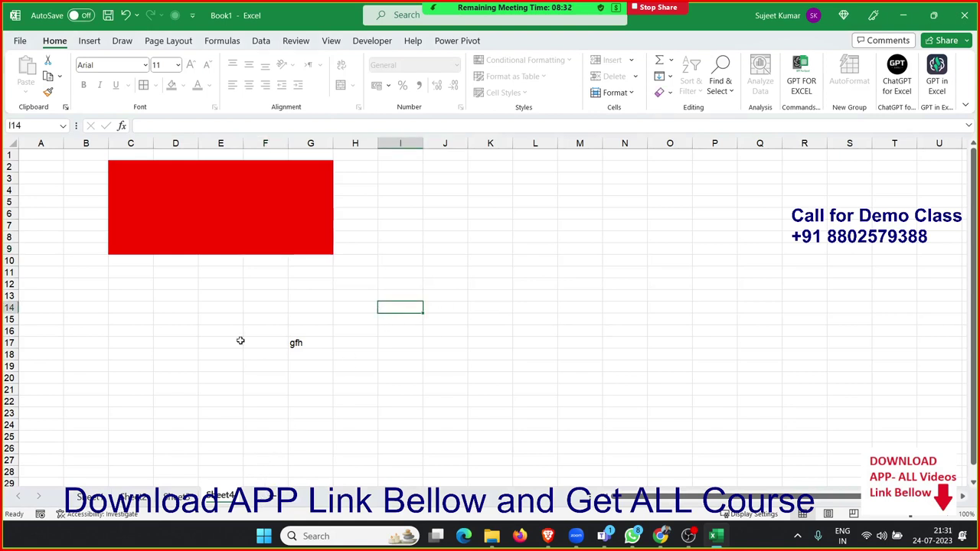
click(234, 260)
click(252, 222)
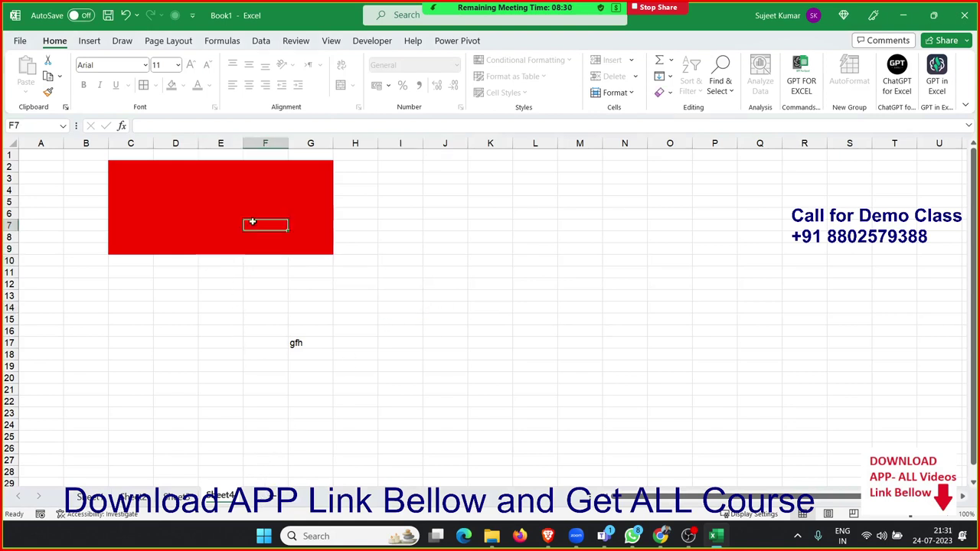
click(274, 411)
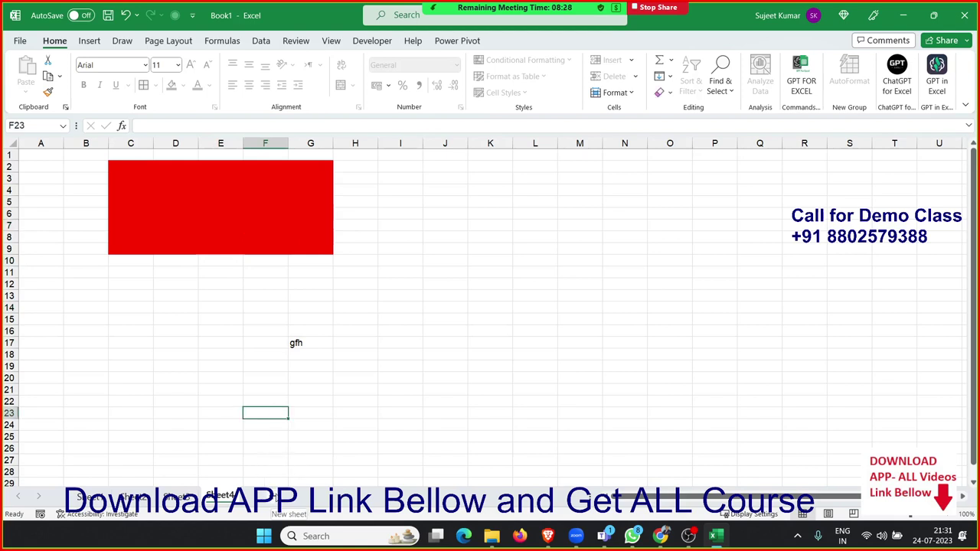
Step: Add a new worksheet and enter the headers Name, Qty and MRP in A1:C1
click(274, 495)
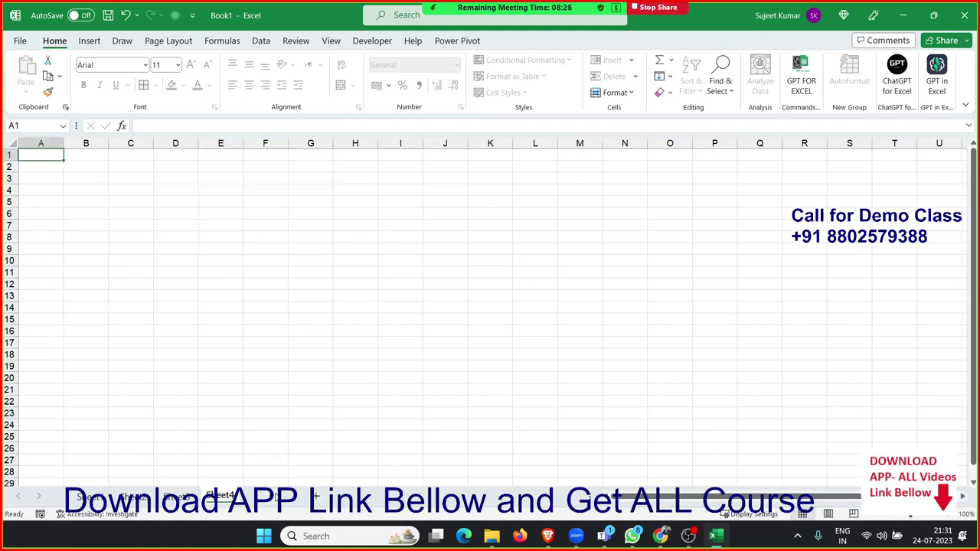
text(Na)
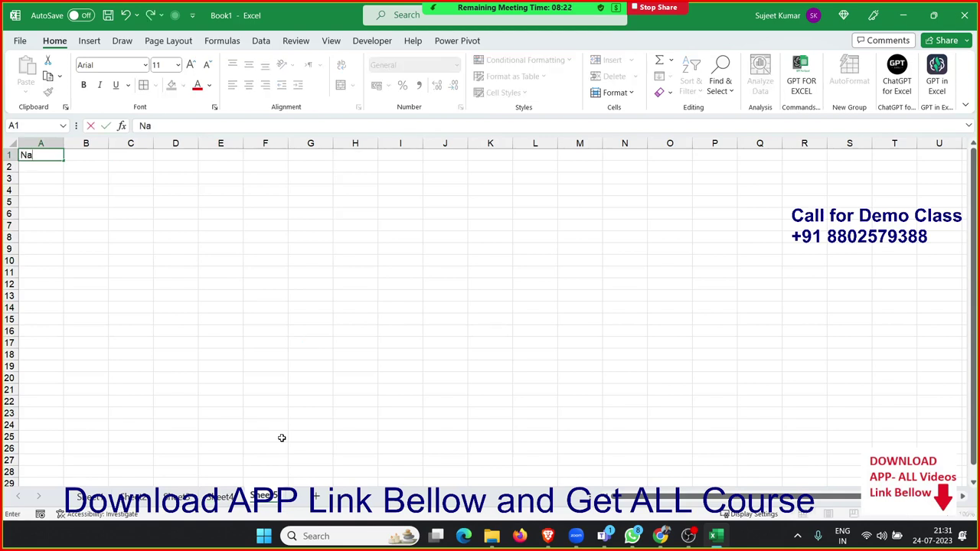
text(me)
key(Tab)
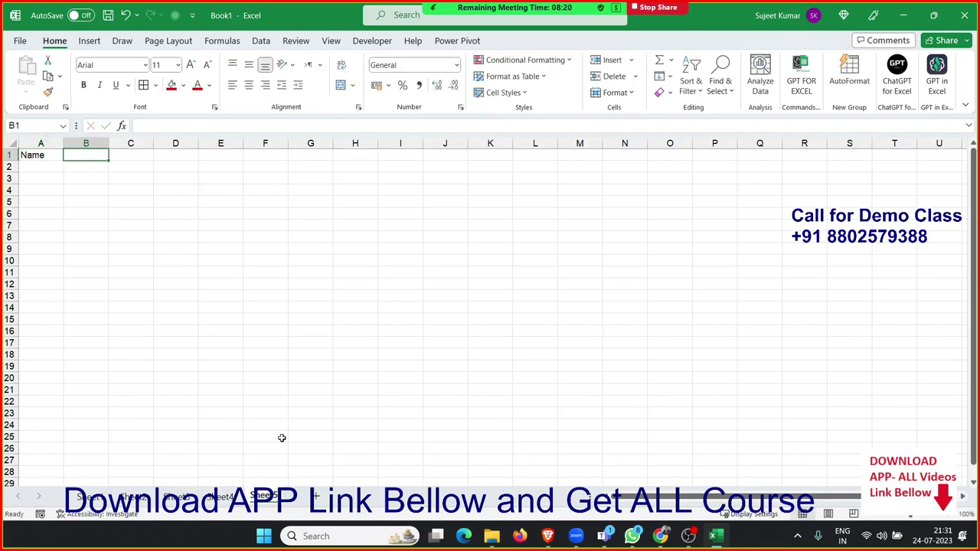
text(Qty)
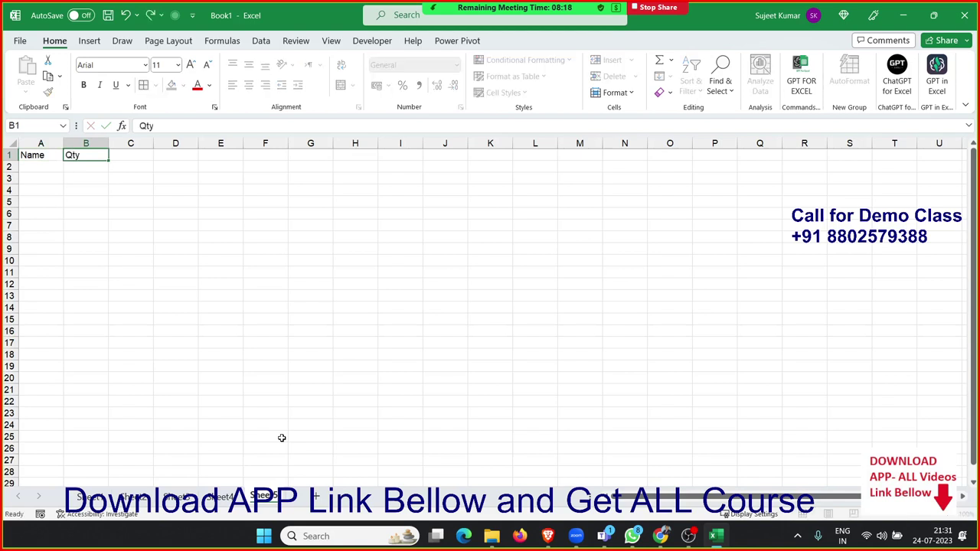
key(Tab)
text(Amt)
key(Tab)
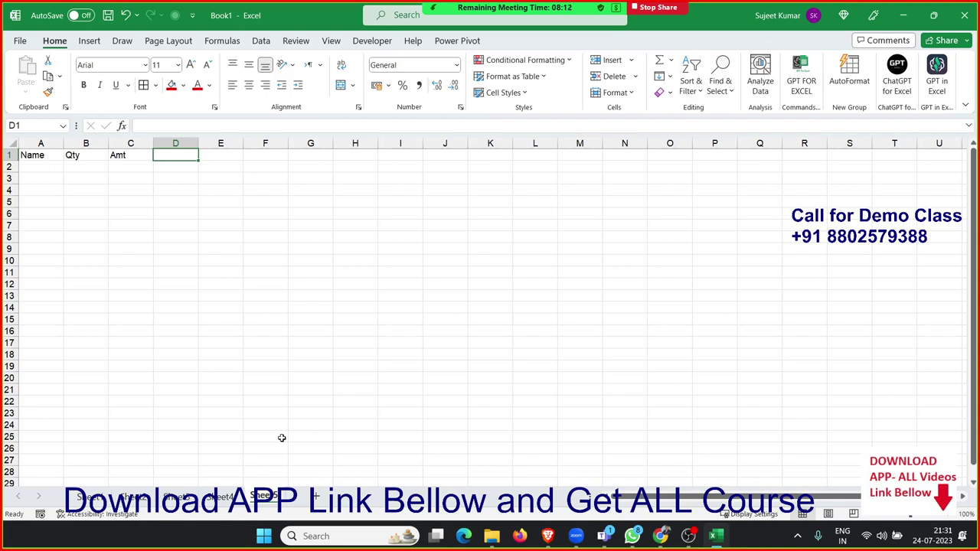
key(Left)
key(Left)
key(Right)
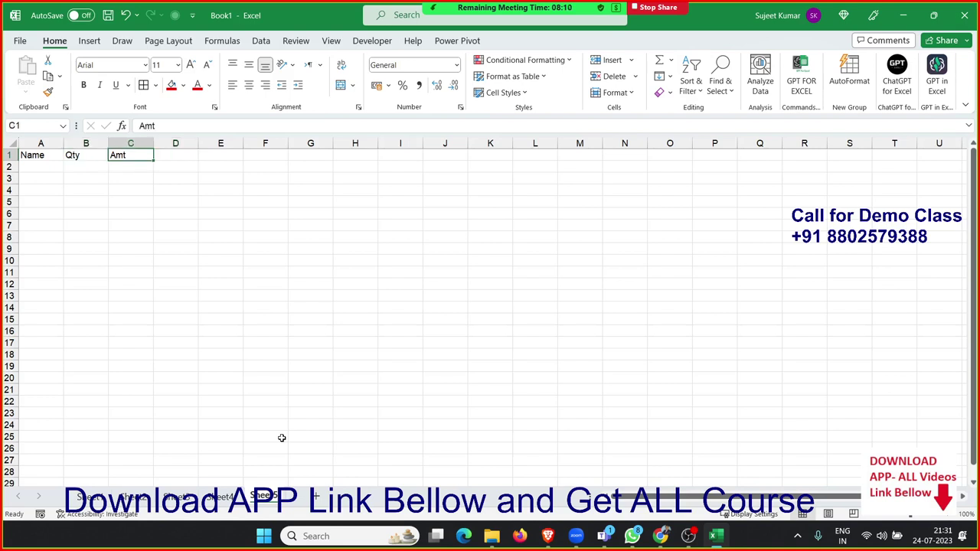
text(MRP)
key(Tab)
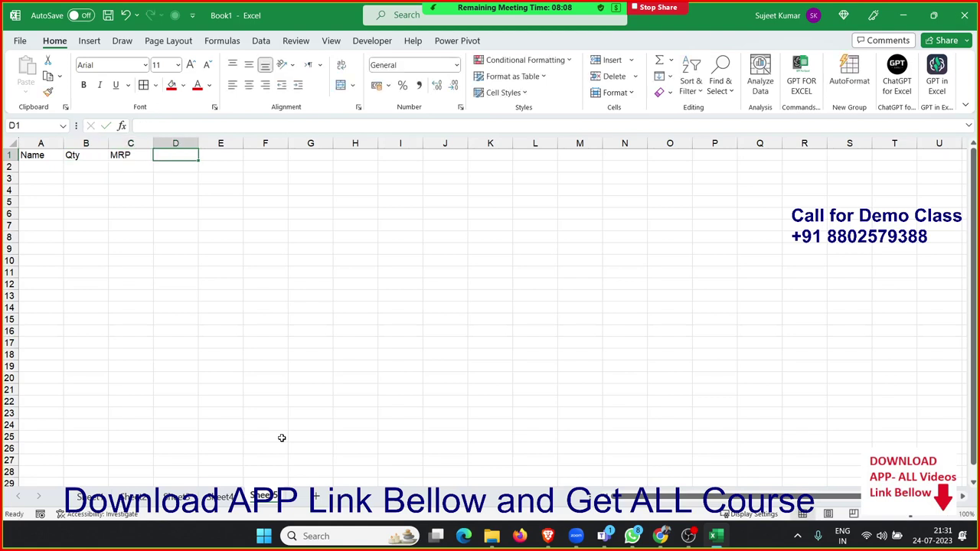
Step: Fill D1:I1 with the headers Amt, GST, Com, Total, Zone and Date
text(Amt)
key(Tab)
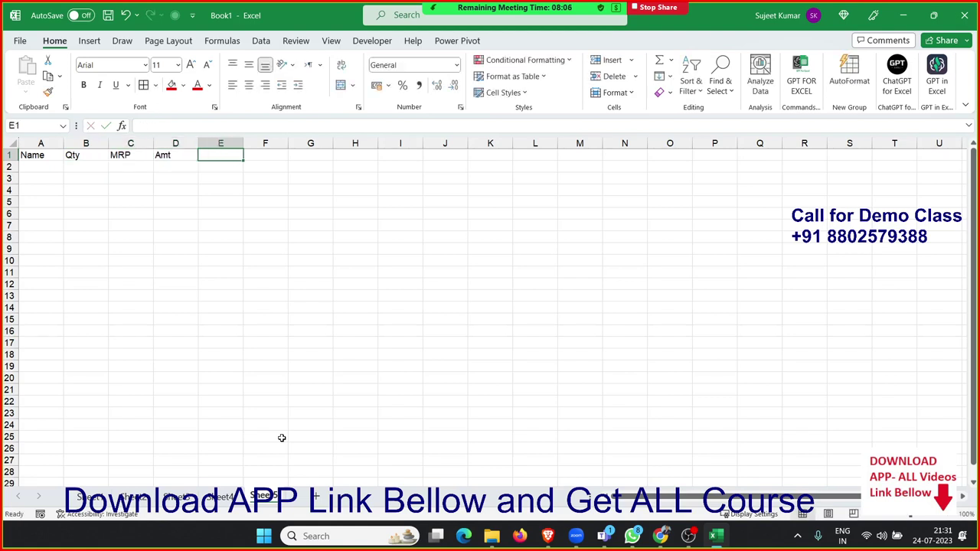
text(G)
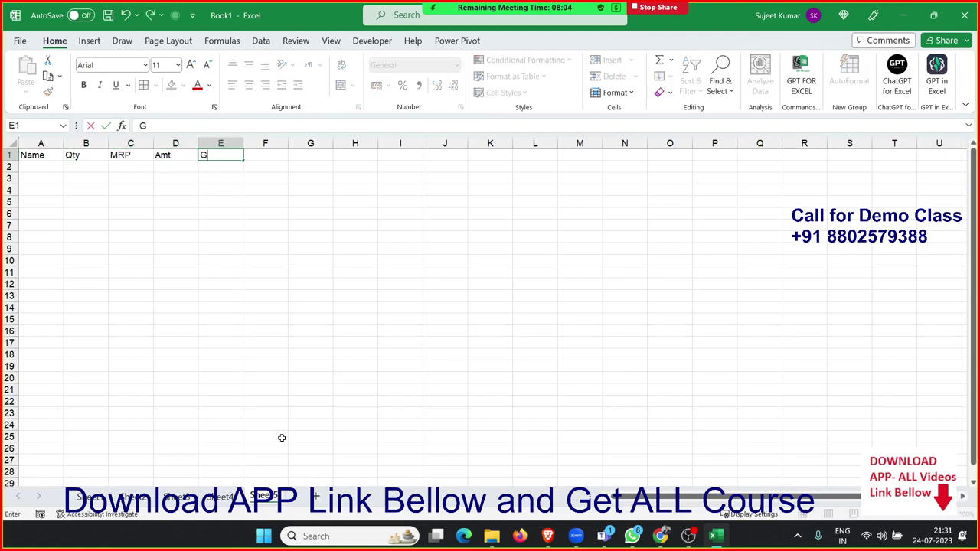
text(ST)
key(Tab)
text(Co)
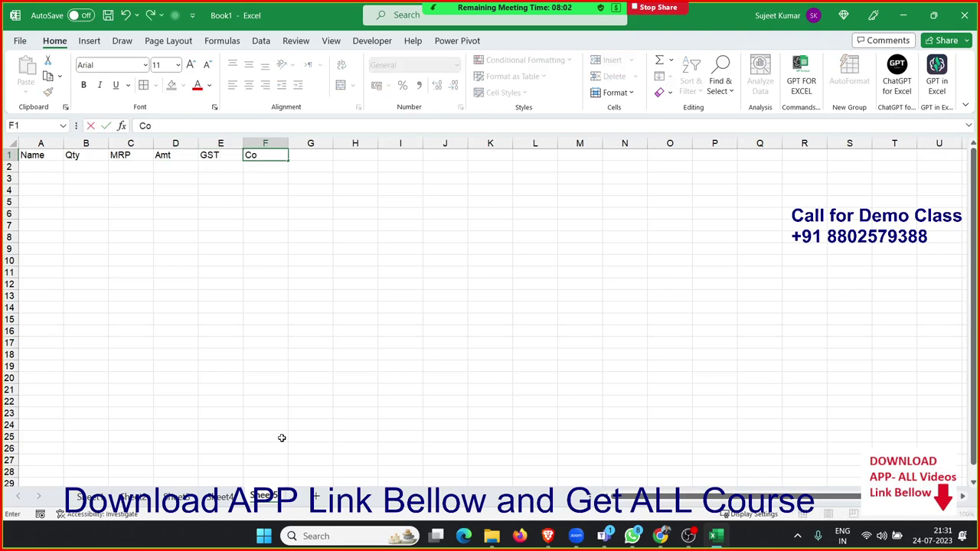
text(m)
key(Tab)
text(Total)
key(Tab)
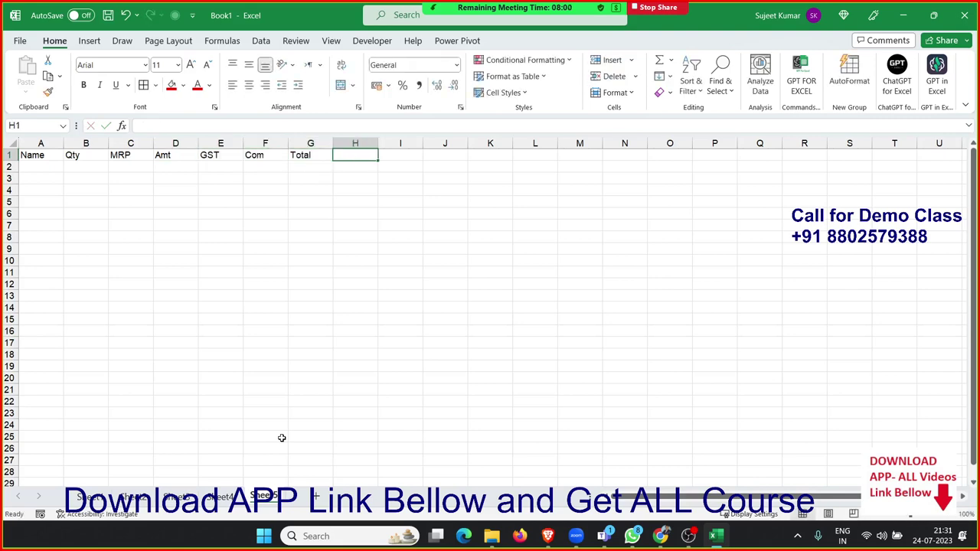
text(Zone)
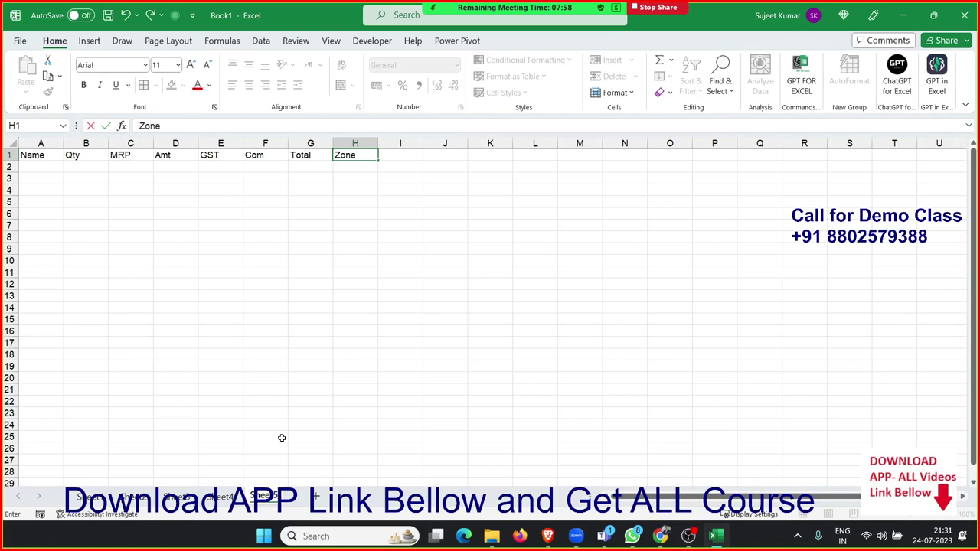
key(Tab)
text(Di)
key(BackSpace)
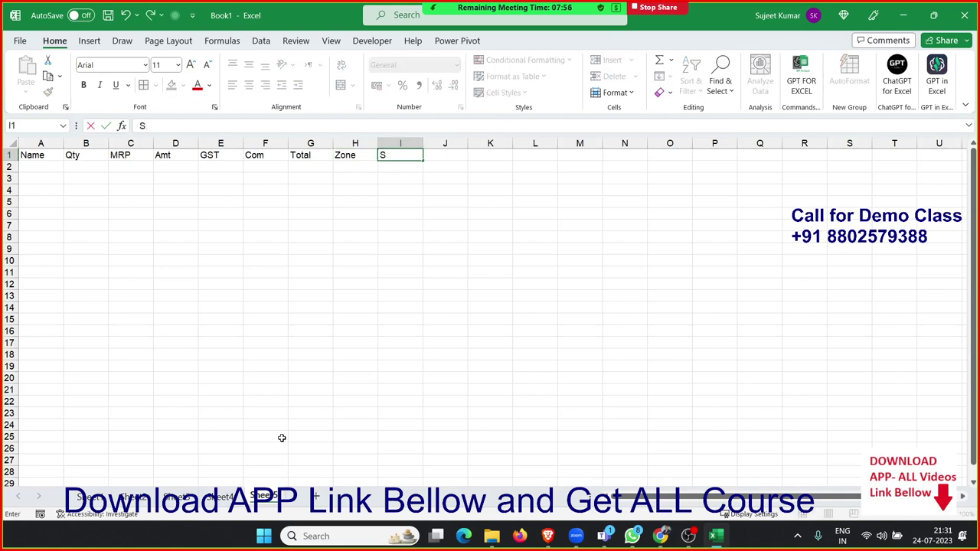
key(BackSpace)
text(Date)
key(Return)
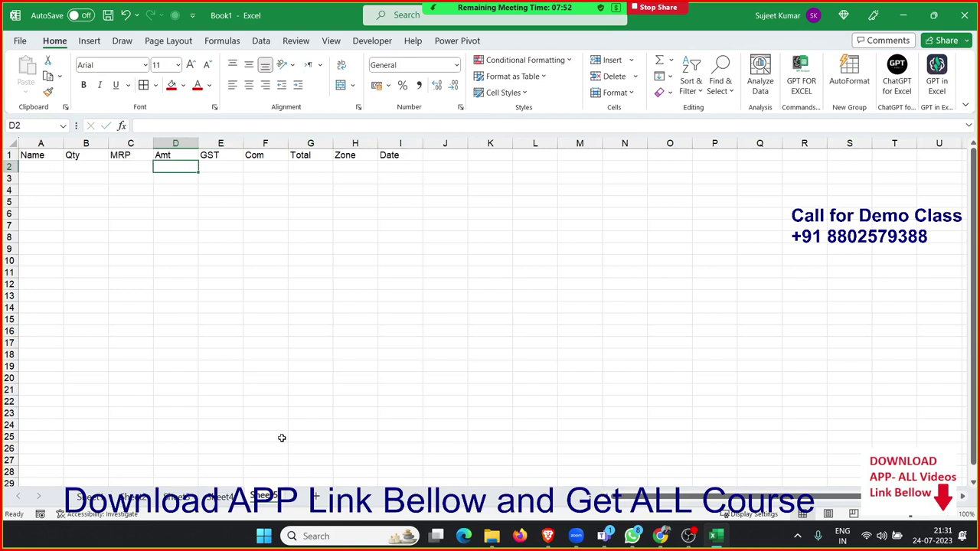
Step: Enter the Amt formula =B2*C2 in D2
text(=)
key(Left)
key(Left)
text(*)
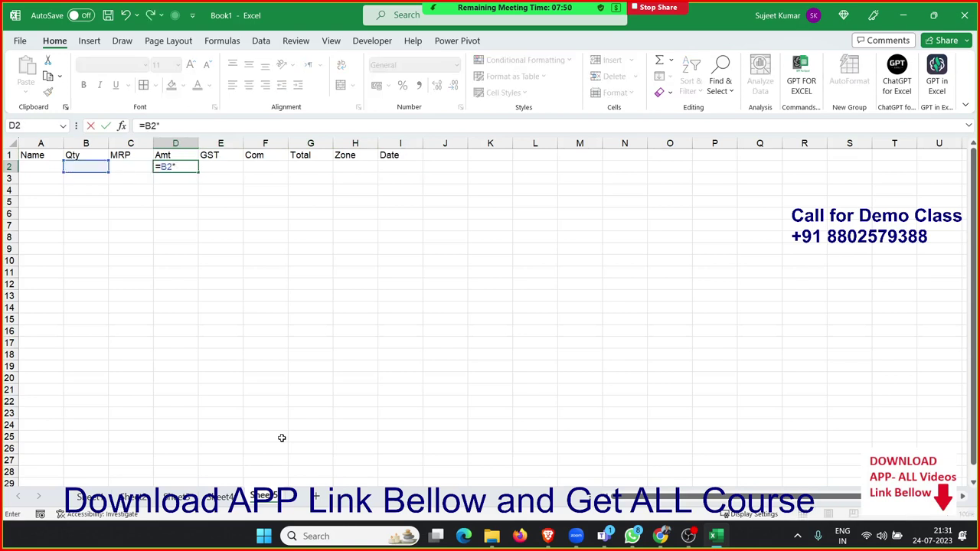
key(Left)
key(Return)
key(Up)
key(Right)
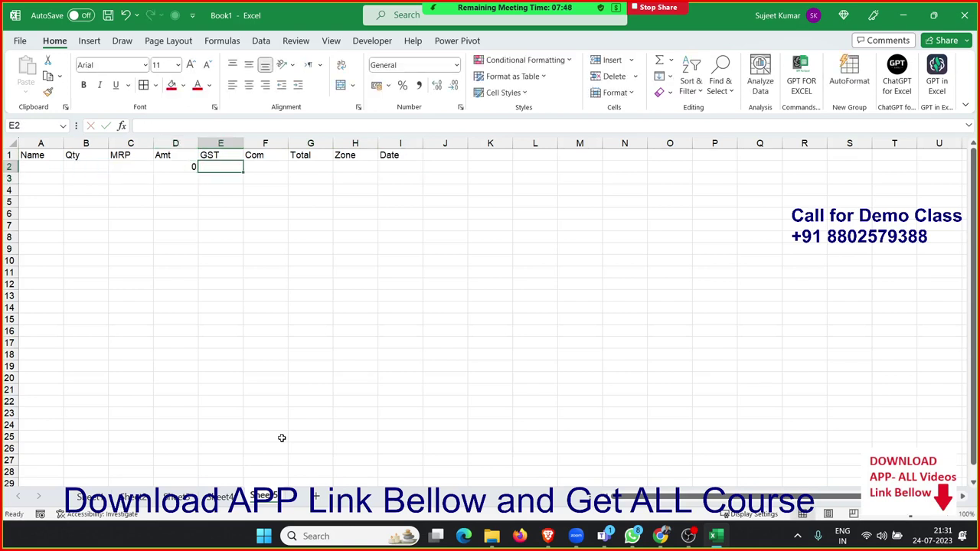
Step: Enter the GST and Com formulas in E2 and F2, both based on Amt in D2
text(=)
key(Left)
text(*)
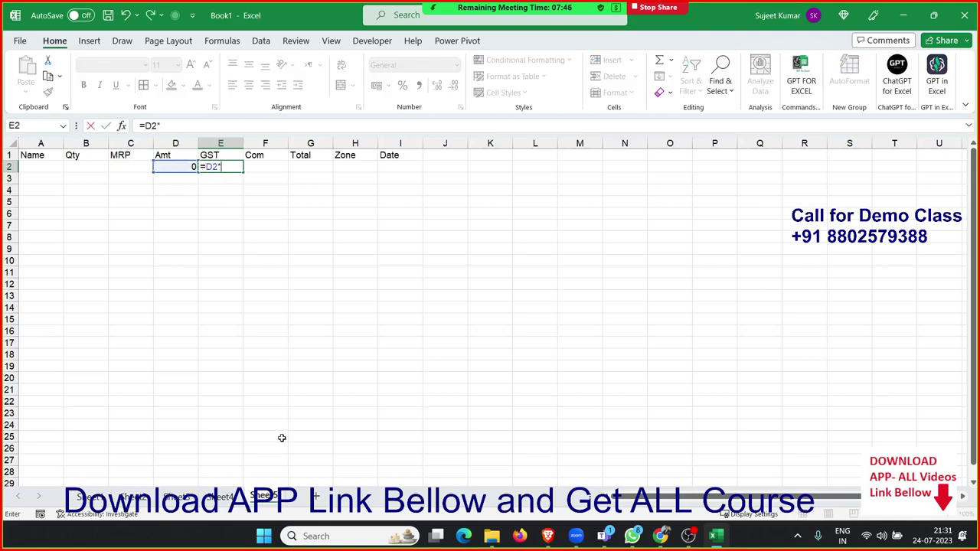
text(2)
text(12)
key(Return)
key(Right)
key(Up)
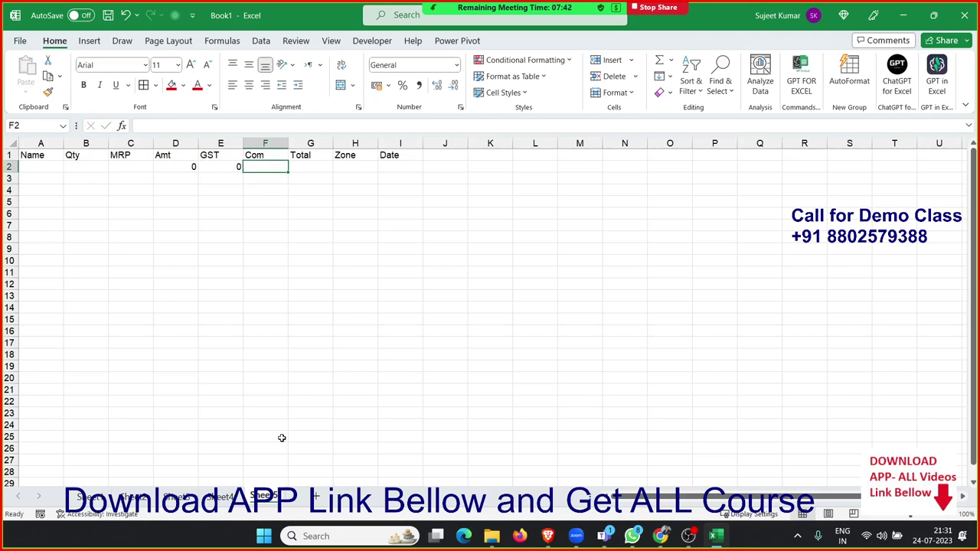
text(=)
key(Left)
key(Left)
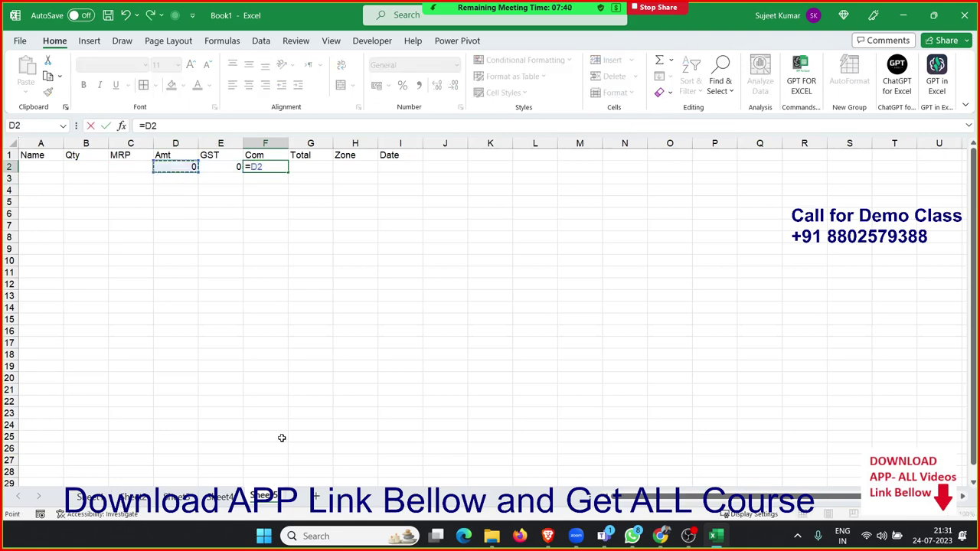
text(*2)
key(ctrl+Return)
Step: Put =SUM(D2:F2) in G2 as Total and fill D2:G2 down to row 19
key(Right)
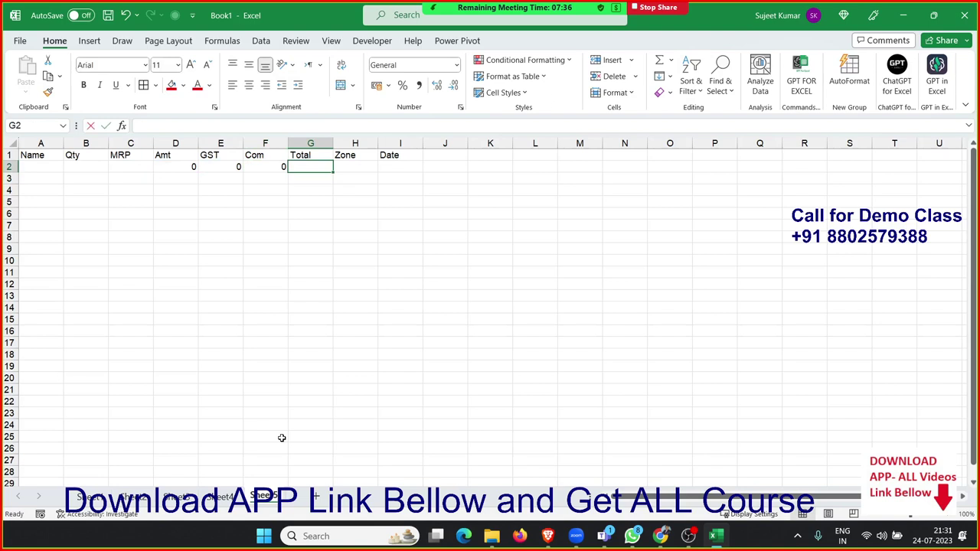
key(alt+equal)
key(Escape)
key(alt+equal)
key(ctrl+Return)
key(shift+Left)
key(shift+Left)
key(shift+Left)
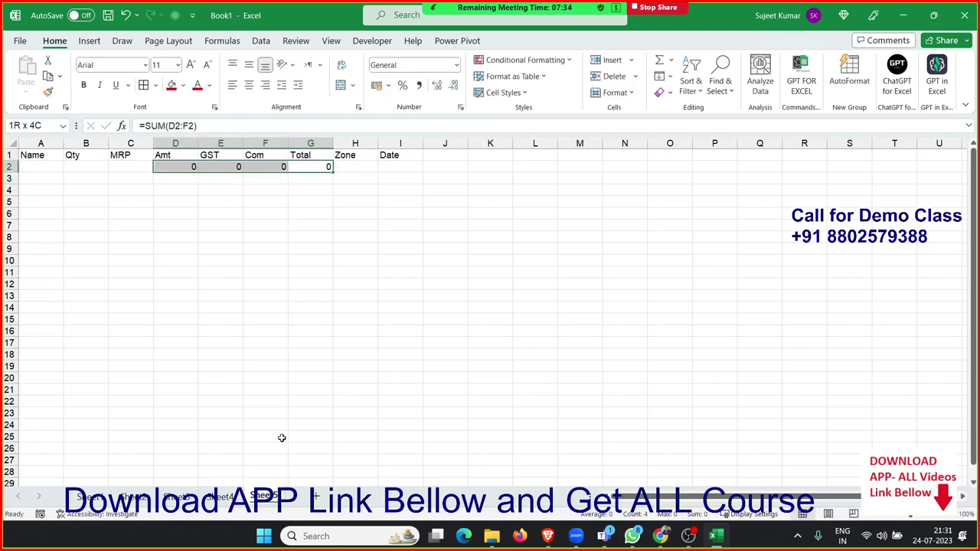
key(shift+Down)
key(shift+Down)
key(shift+Down)
key(shift+Down)
key(shift+Down)
key(shift+Down)
key(shift+Down)
key(shift+Down)
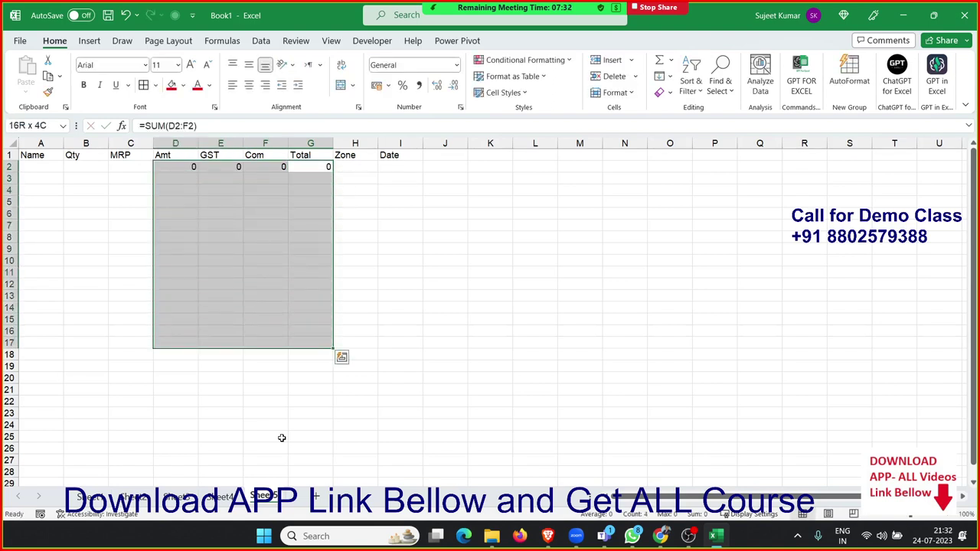
key(shift+Down)
key(shift+Down)
key(ctrl+d)
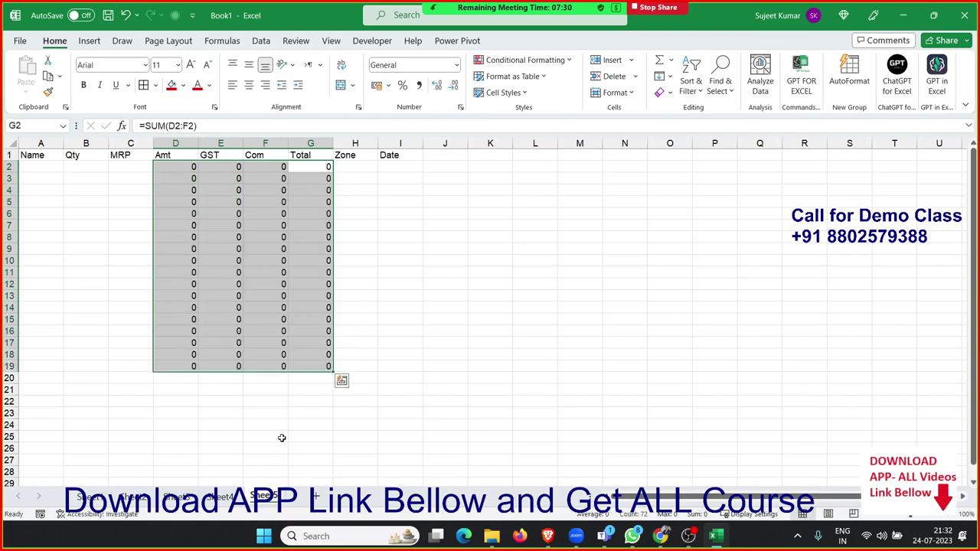
key(Up)
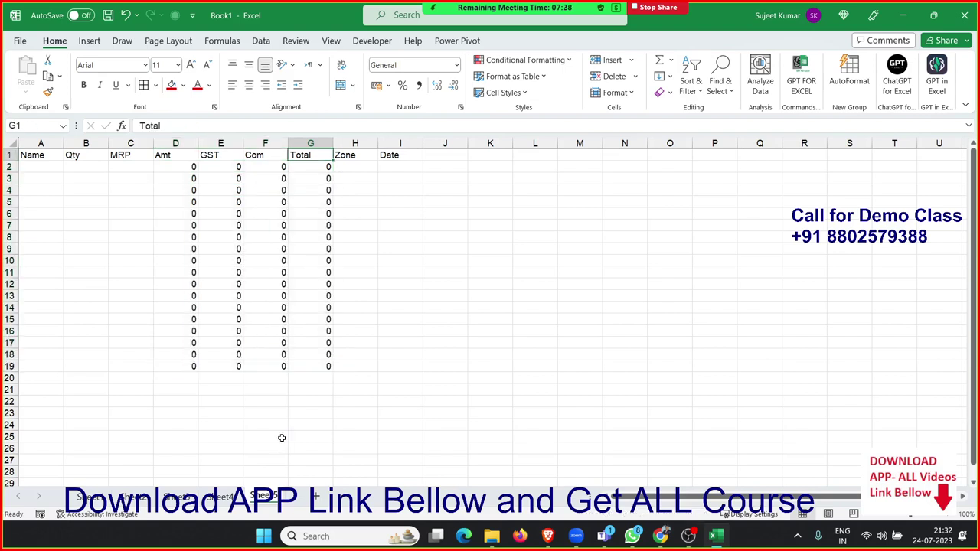
key(Left)
key(Left)
key(Left)
key(Left)
key(Left)
key(Left)
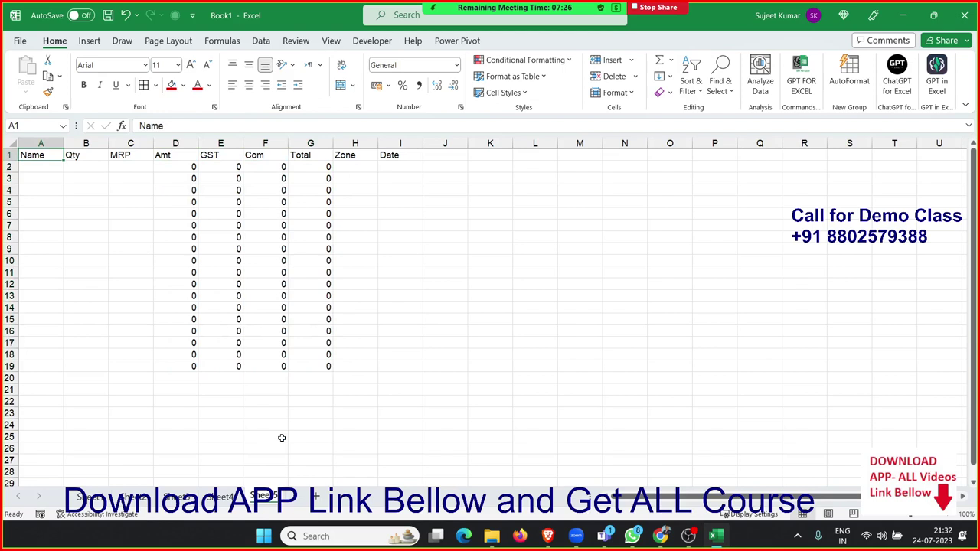
Step: Enter the first sales row with a name, Qty 20 and MRP 30, moving on toward Zone
key(Down)
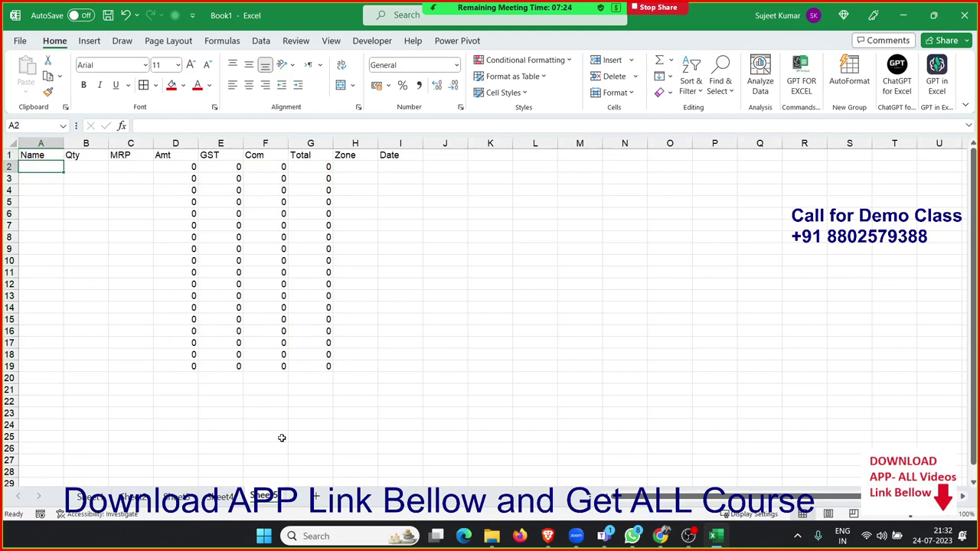
text(Puja)
key(Tab)
text(20)
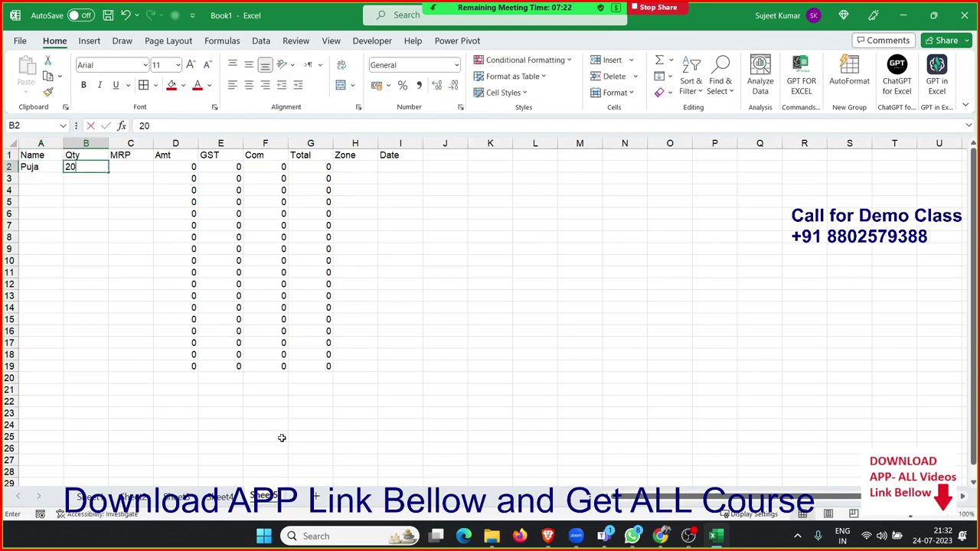
key(Tab)
text(30)
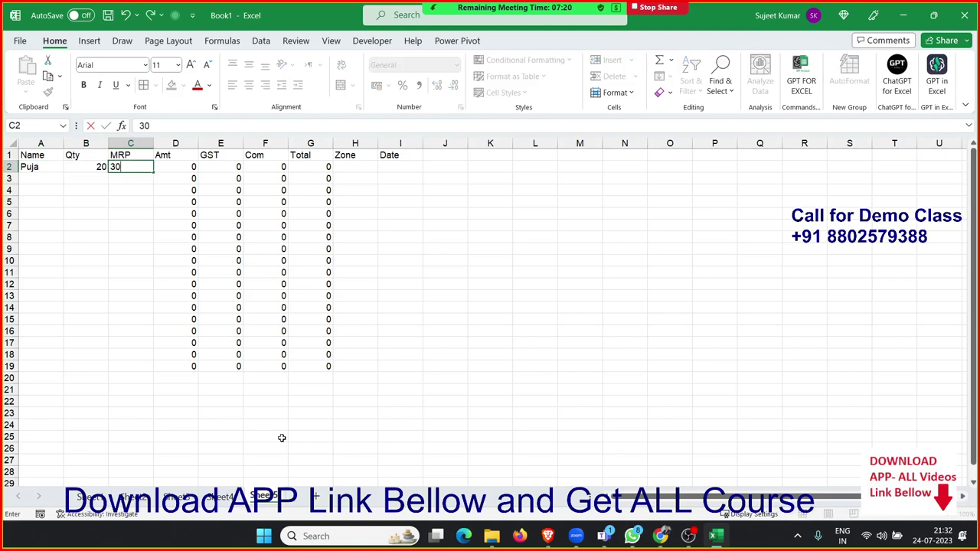
key(Tab)
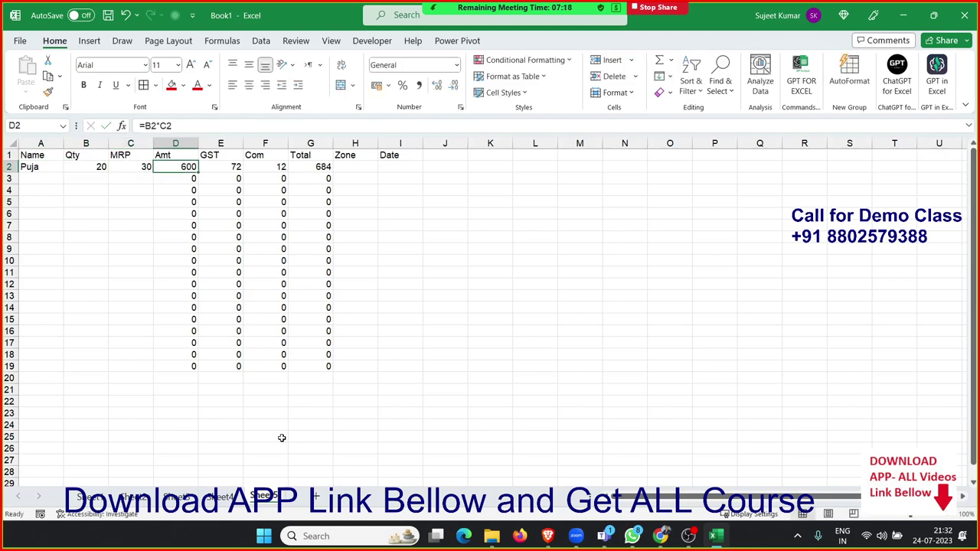
key(Tab)
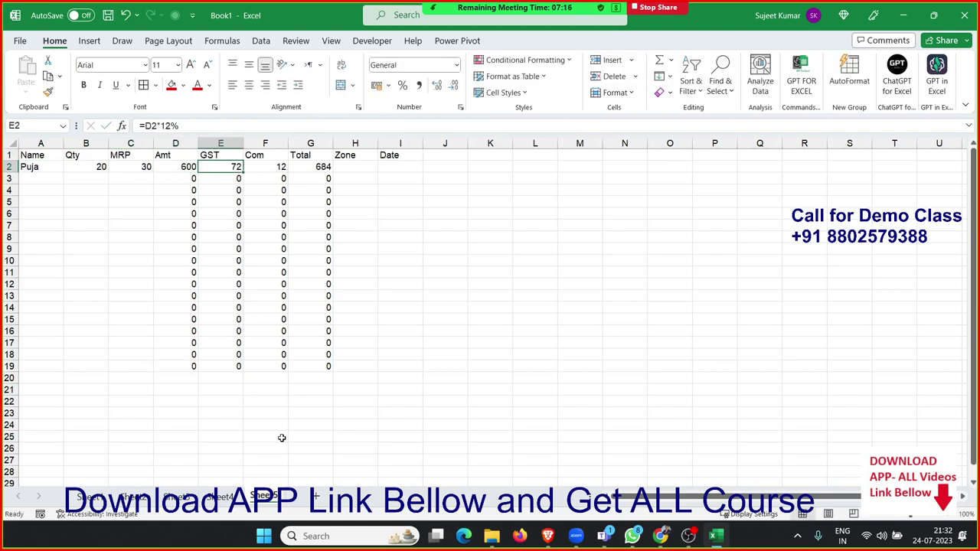
key(Tab)
key(Tab)
key(Tab)
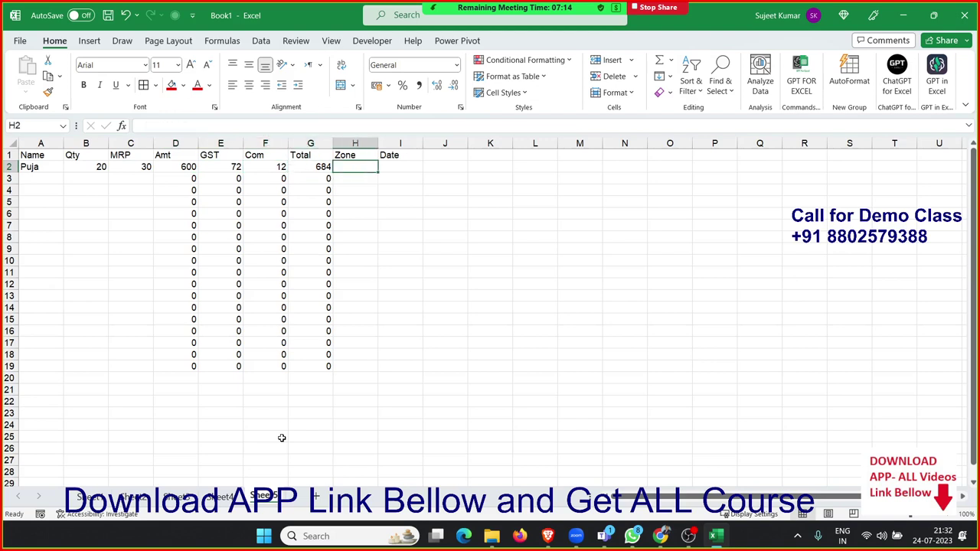
key(Tab)
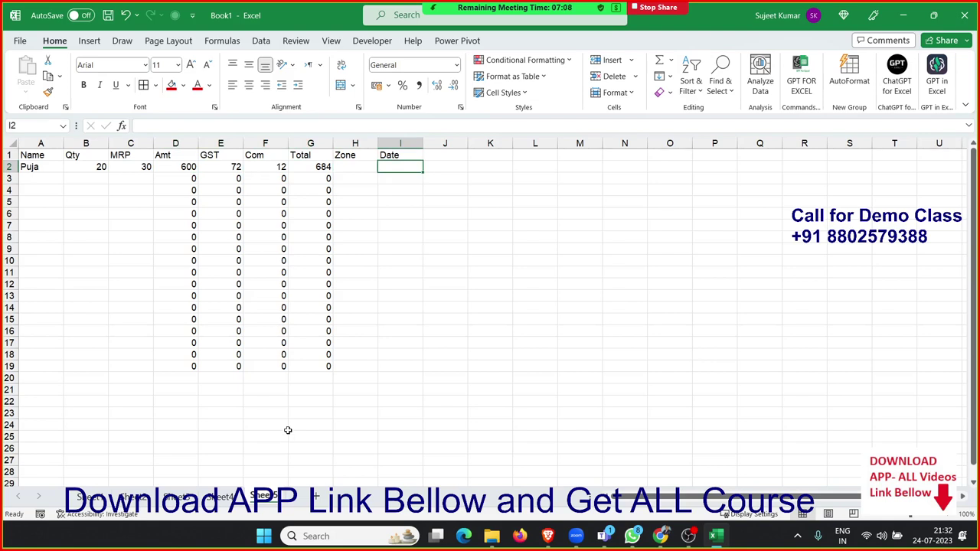
Step: Unlock every cell on the sheet through Format Cells > Protection
click(47, 294)
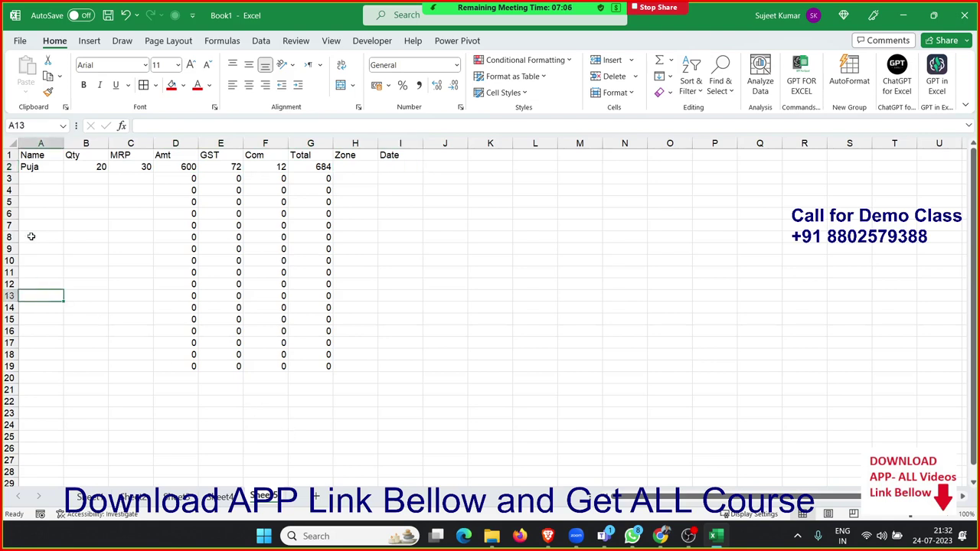
click(14, 142)
right_click(131, 221)
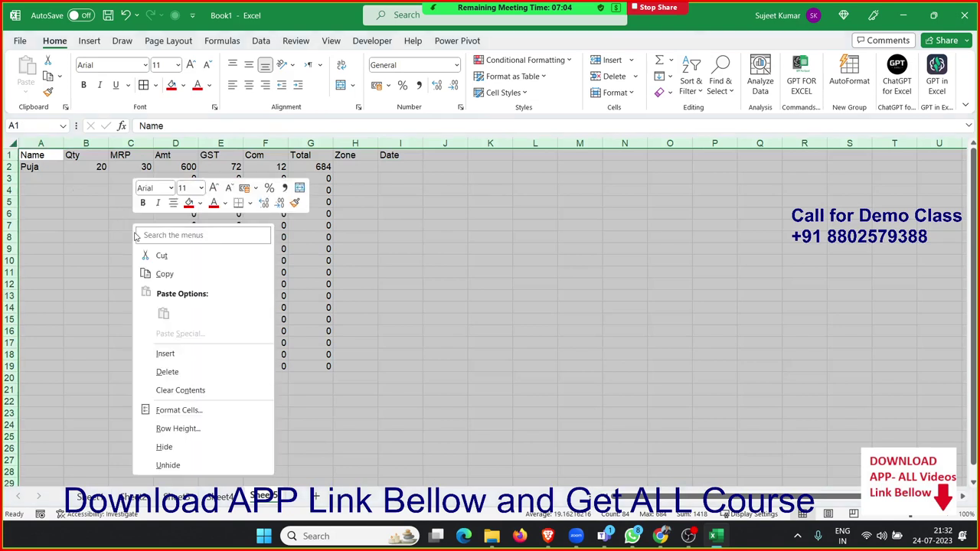
click(198, 421)
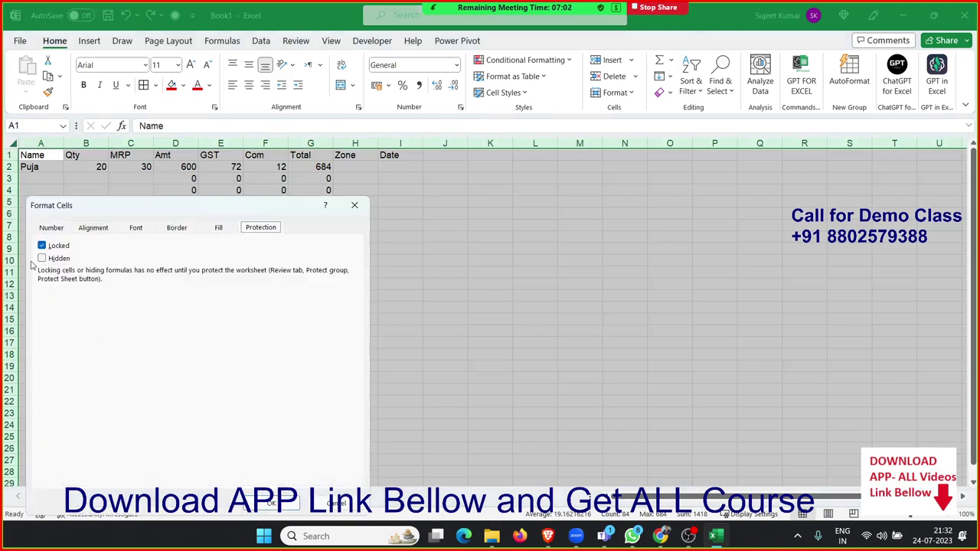
click(41, 244)
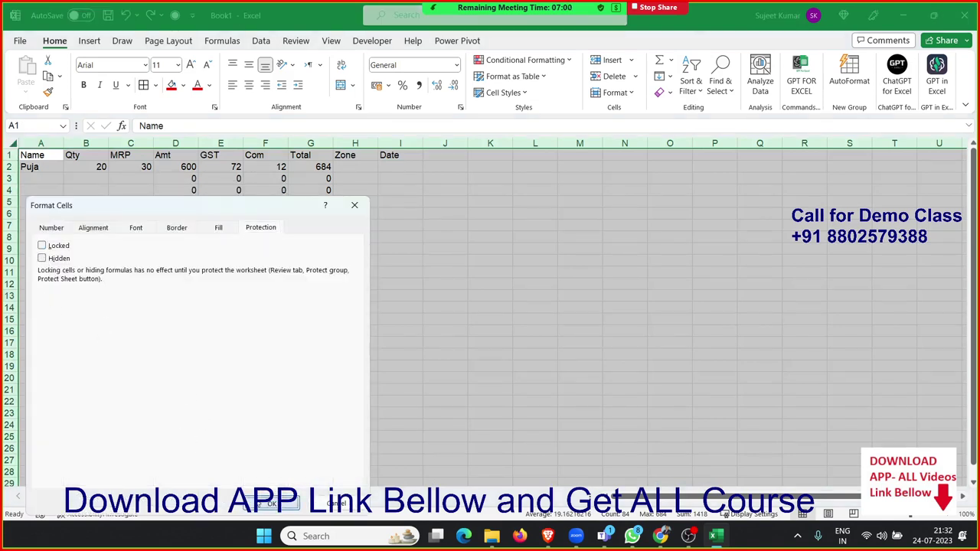
click(272, 503)
Step: Set the formula columns D to G back to Locked
click(179, 366)
drag(176, 143, 304, 144)
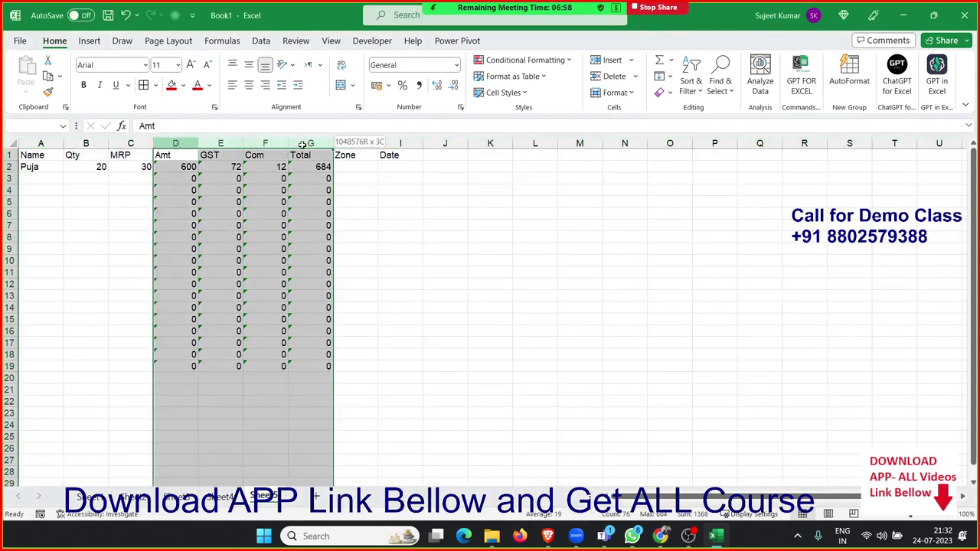
right_click(305, 189)
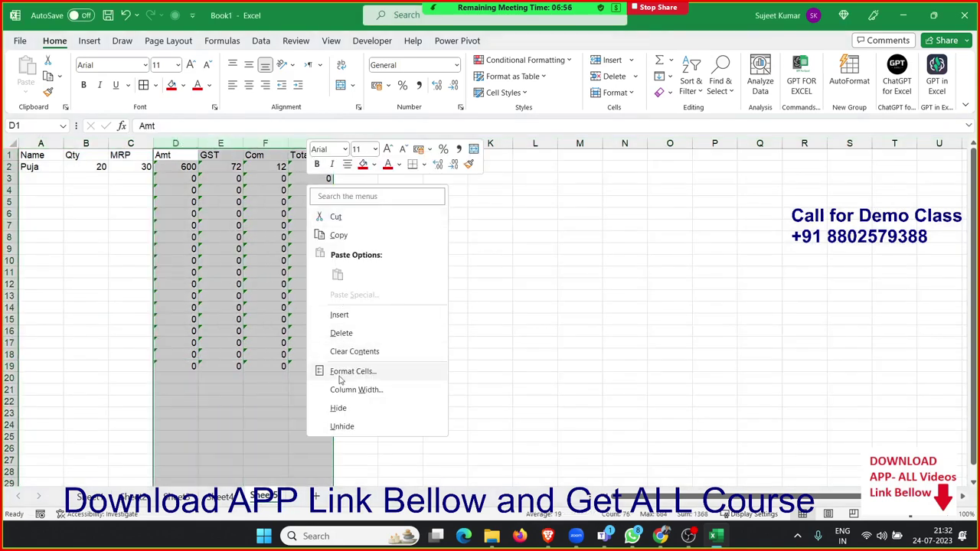
click(341, 376)
click(183, 246)
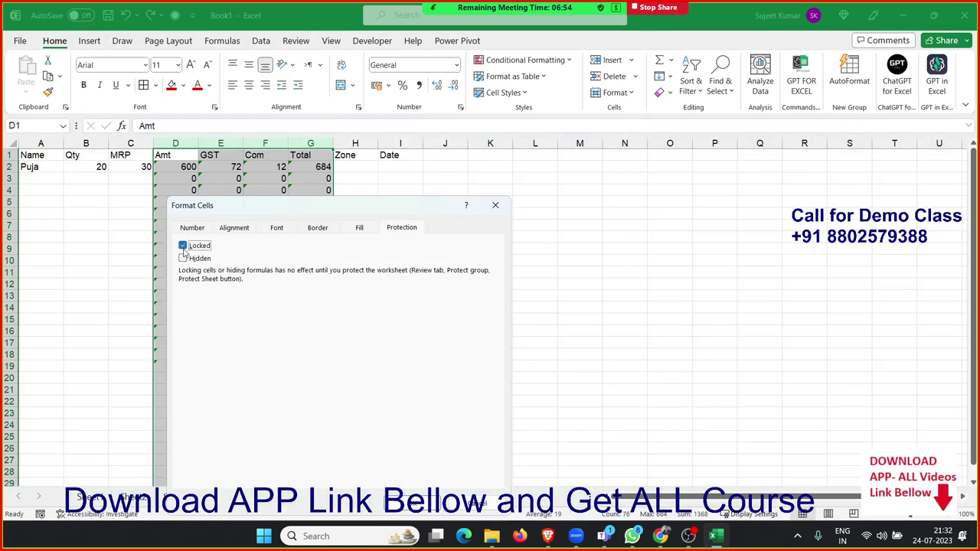
click(417, 503)
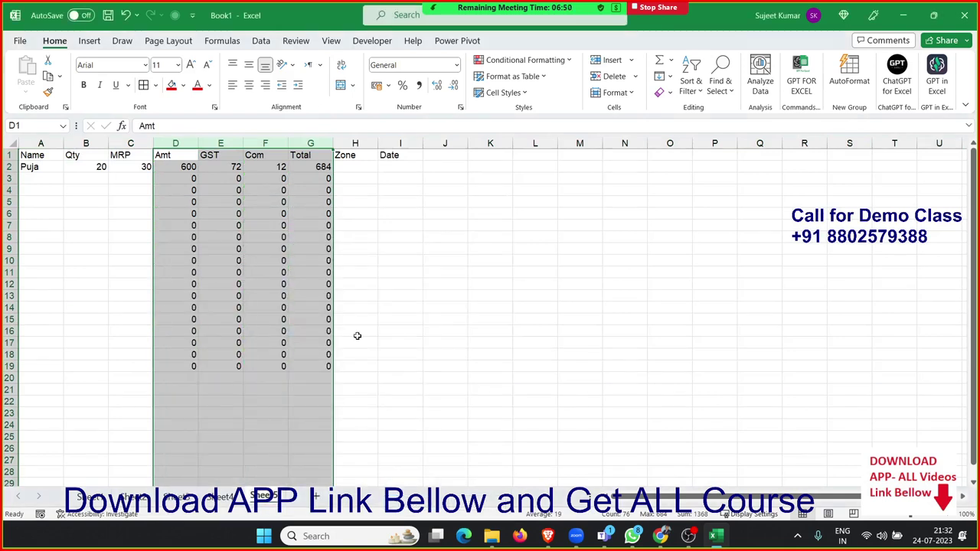
click(368, 312)
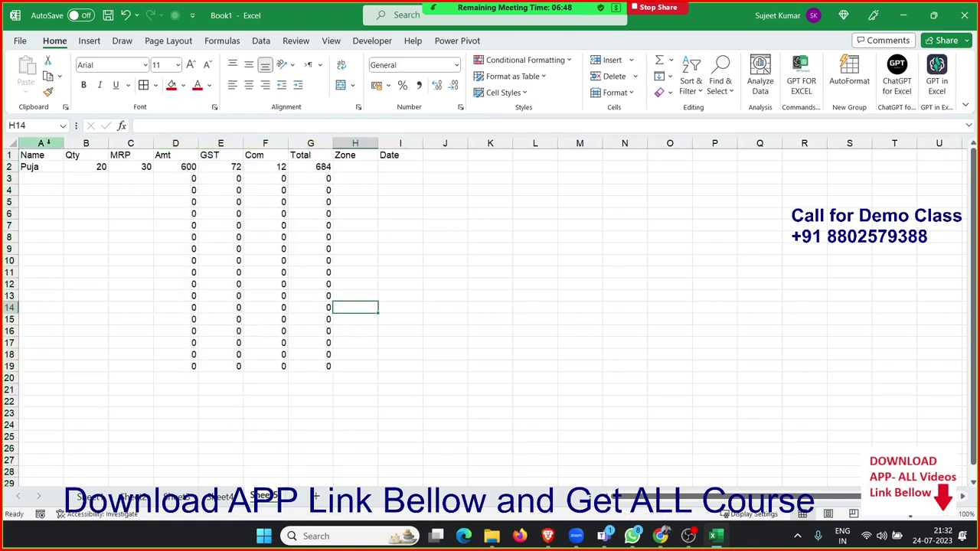
Step: Protect Sheet5 with 'Select locked cells' unchecked so only unlocked cells are selectable
click(52, 156)
drag(51, 156, 376, 192)
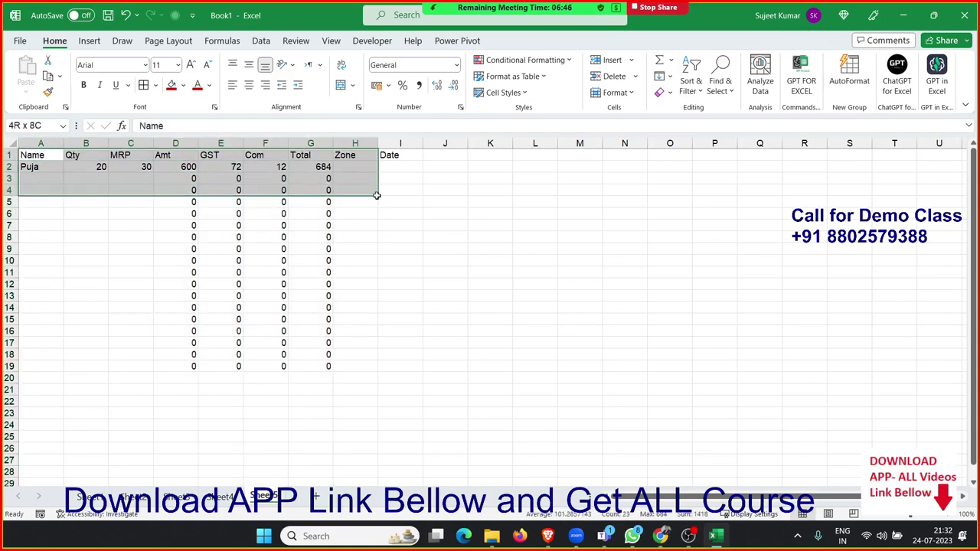
click(355, 249)
right_click(277, 496)
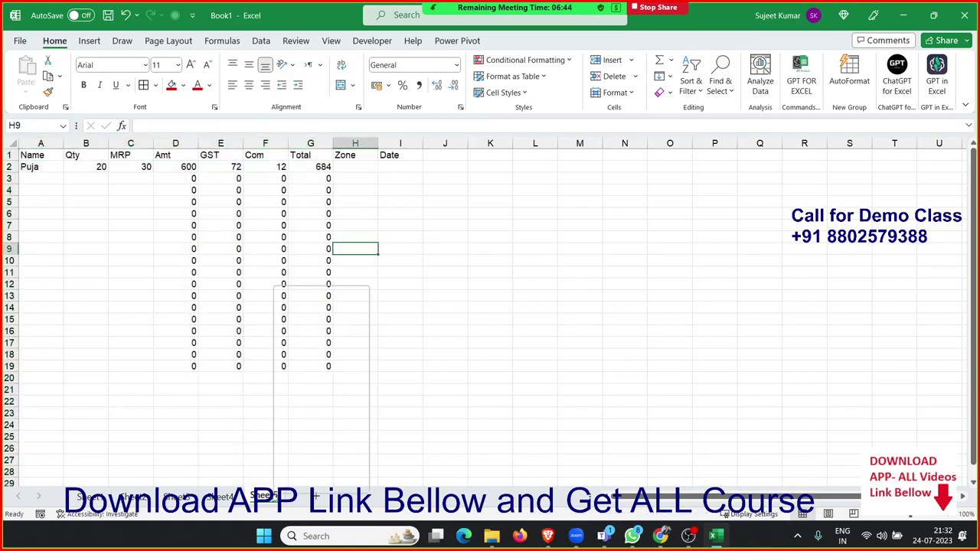
click(306, 387)
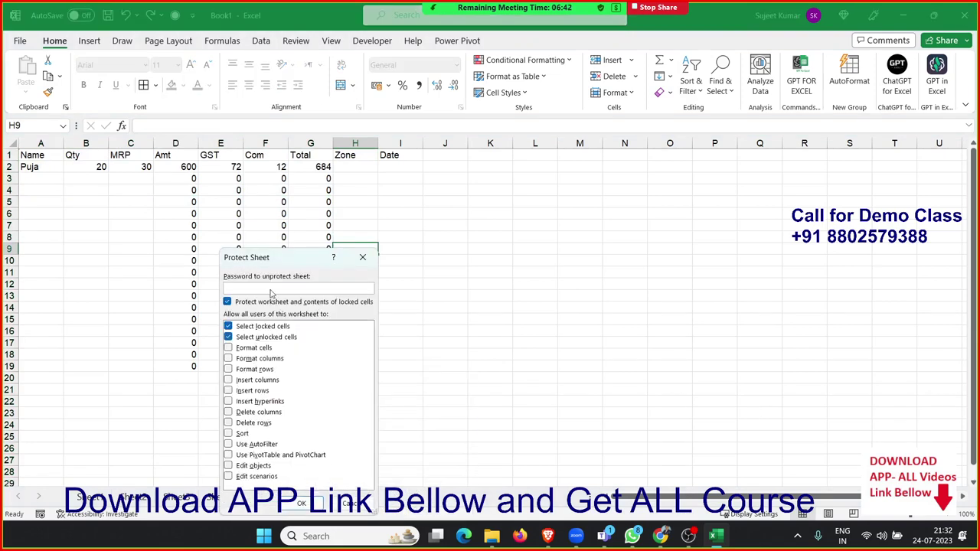
click(276, 331)
click(318, 501)
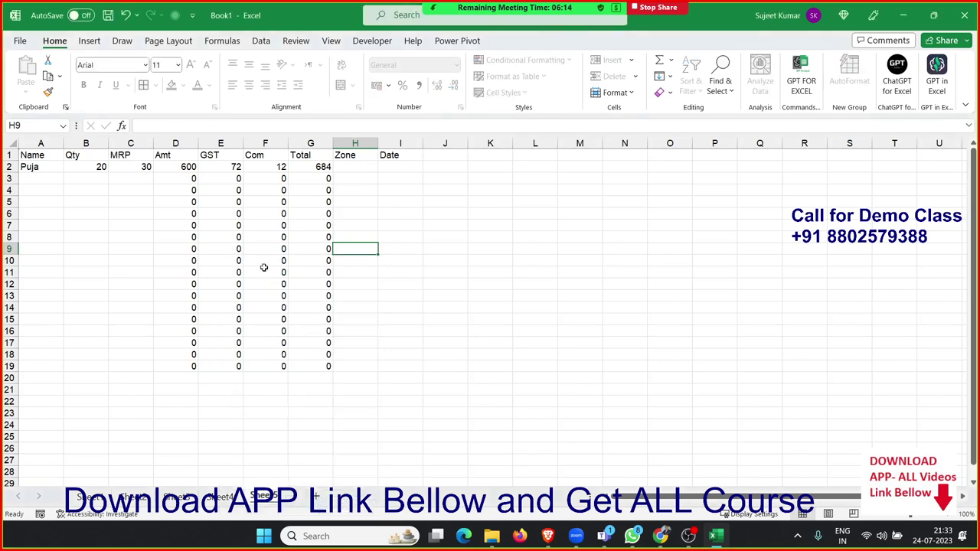
Step: Add row 3 with a name, Qty 22, MRP 32, zone Sount and today's date
click(48, 181)
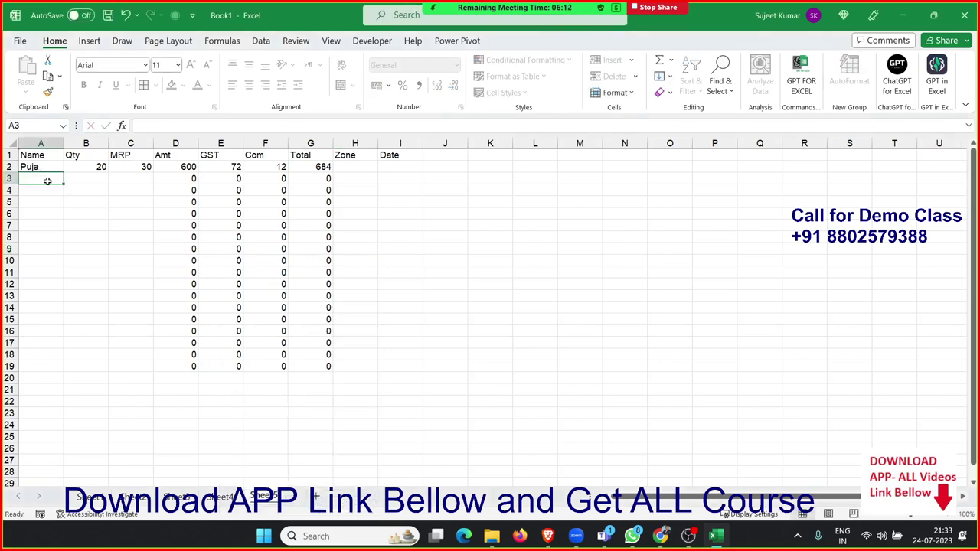
text(Om)
key(Tab)
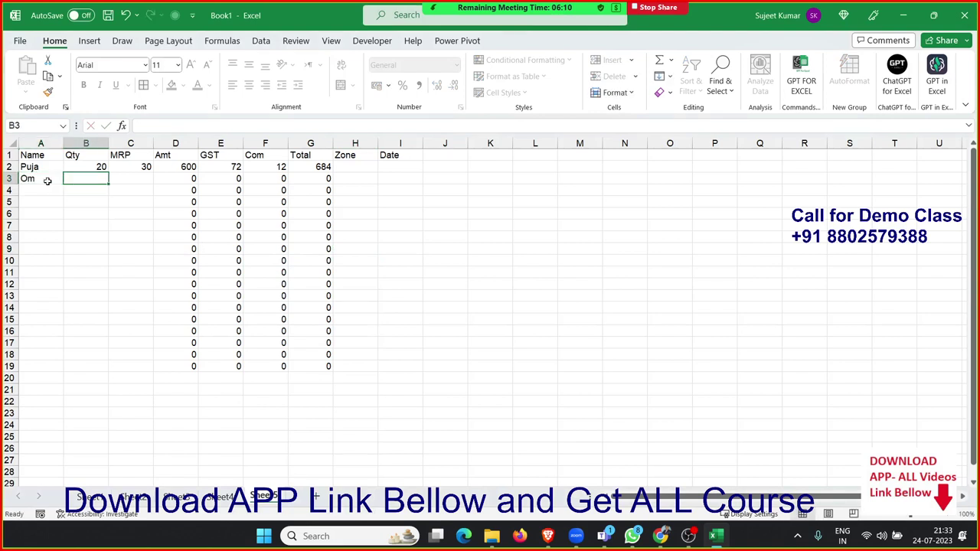
text(22)
key(Tab)
text(32)
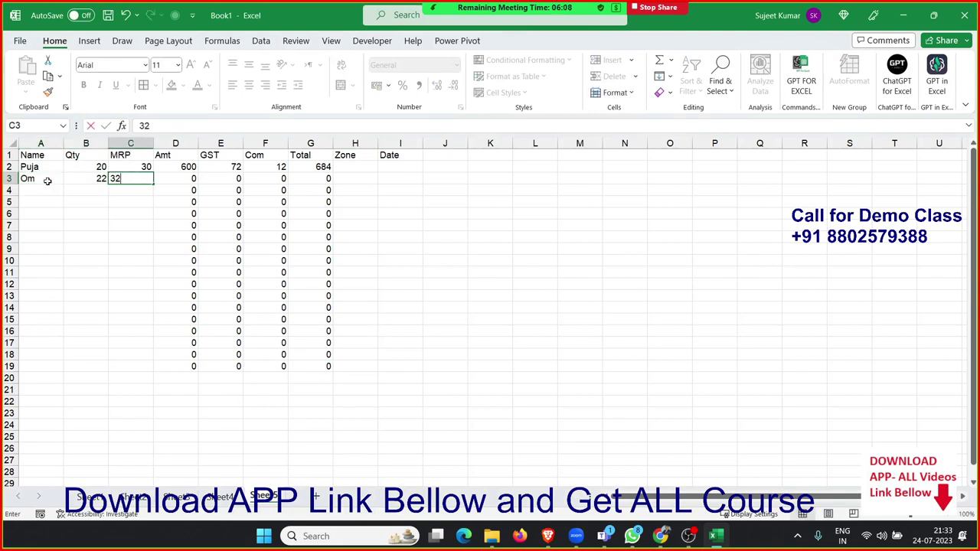
key(Tab)
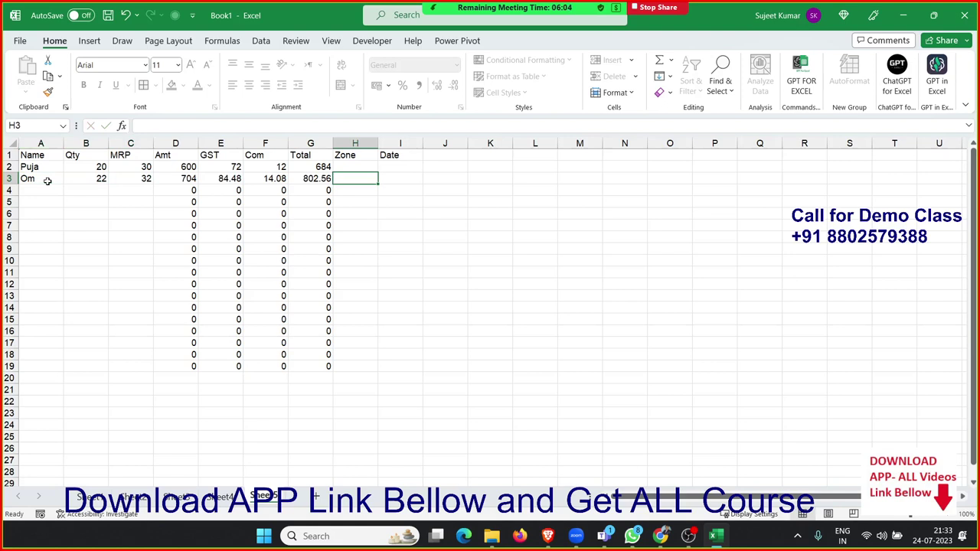
text(Sount)
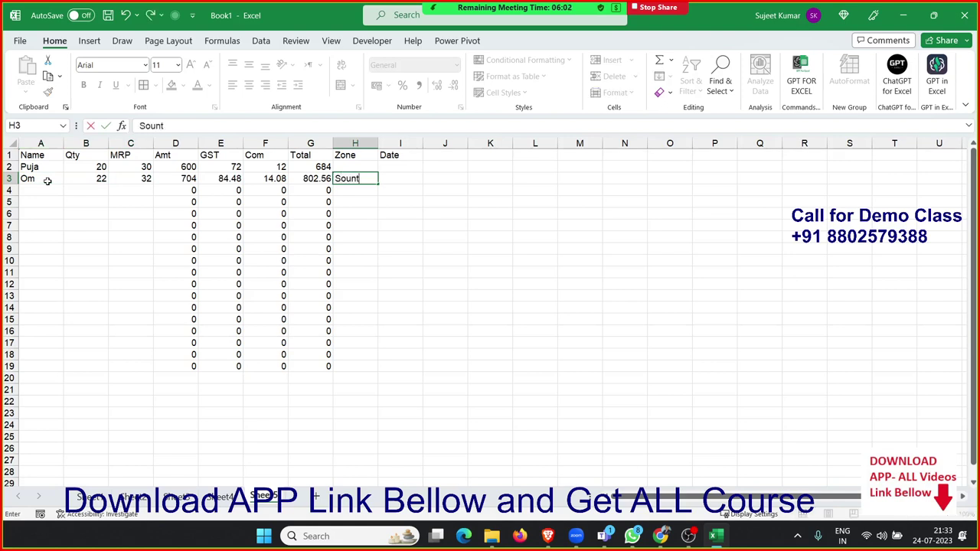
key(Tab)
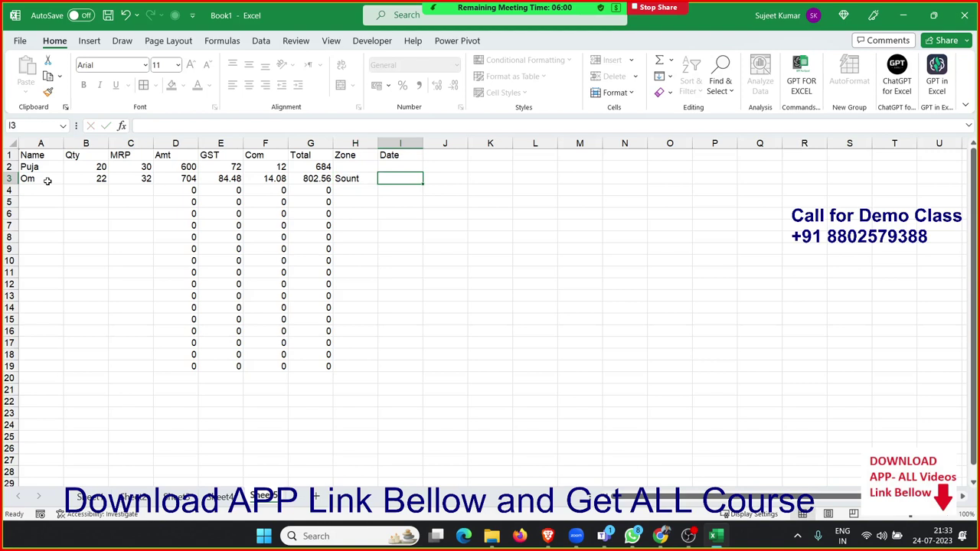
key(ctrl+semicolon)
key(Return)
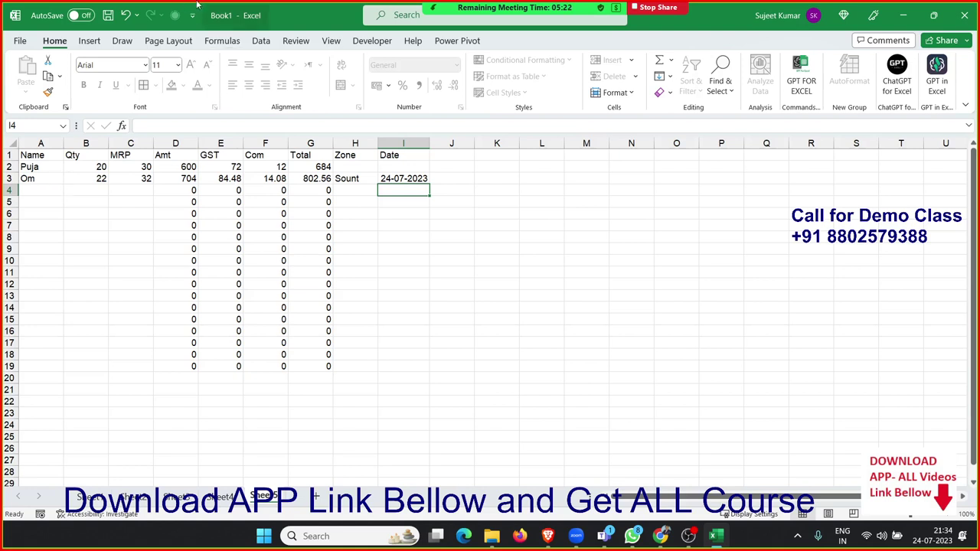
Step: Glance at the meeting participants list, then return to the workbook
click(442, 19)
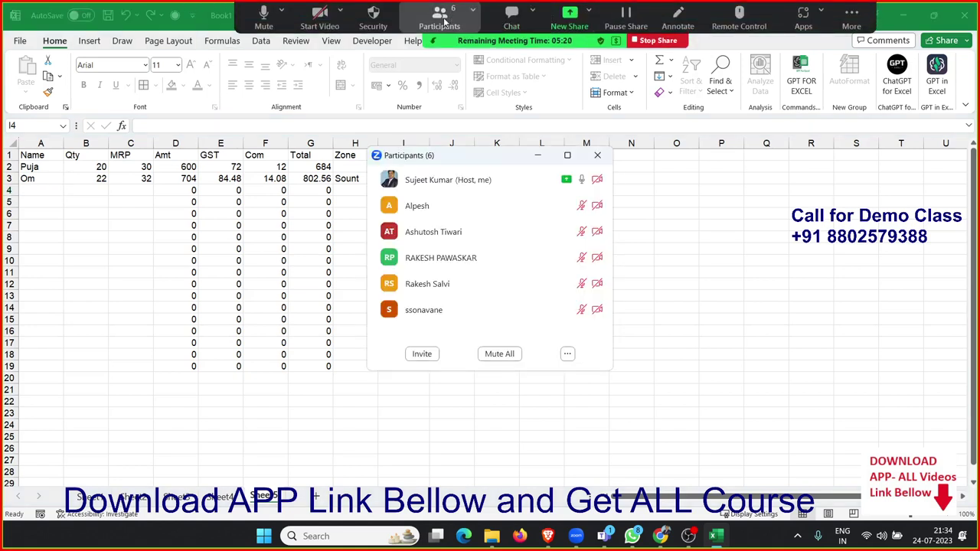
click(597, 155)
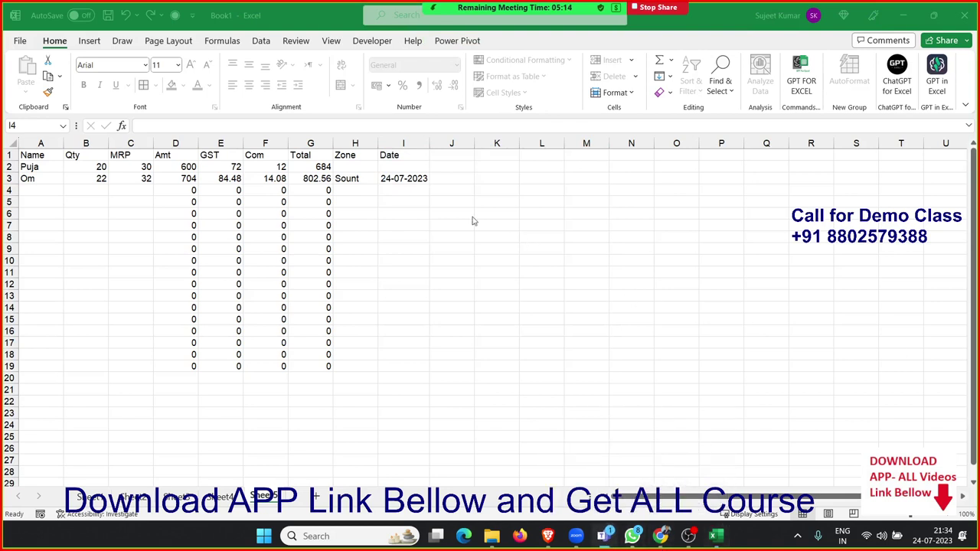
click(448, 202)
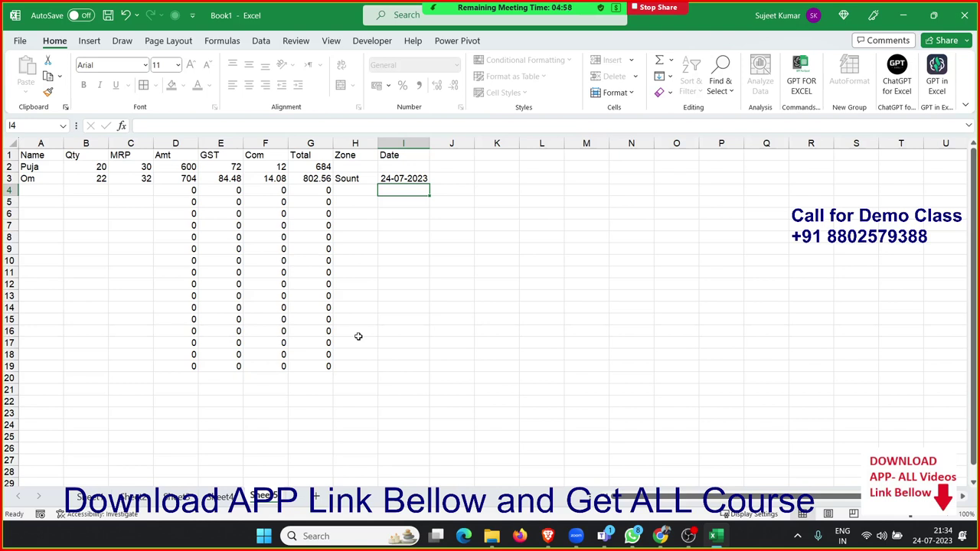
Step: Insert a new sheet and enter the labels Name, City and Amt
click(316, 496)
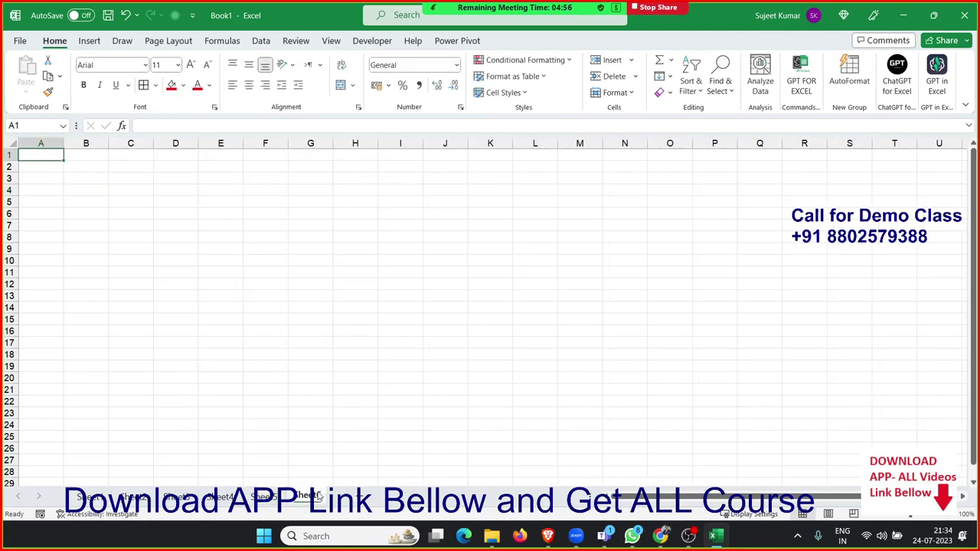
click(100, 191)
text(Name)
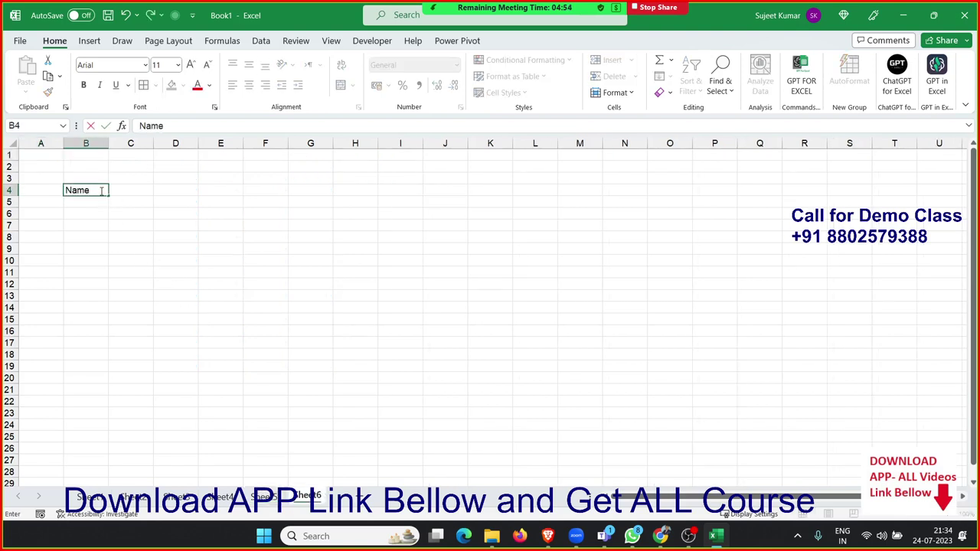
key(Return)
key(Return)
key(Return)
key(Right)
text(Co)
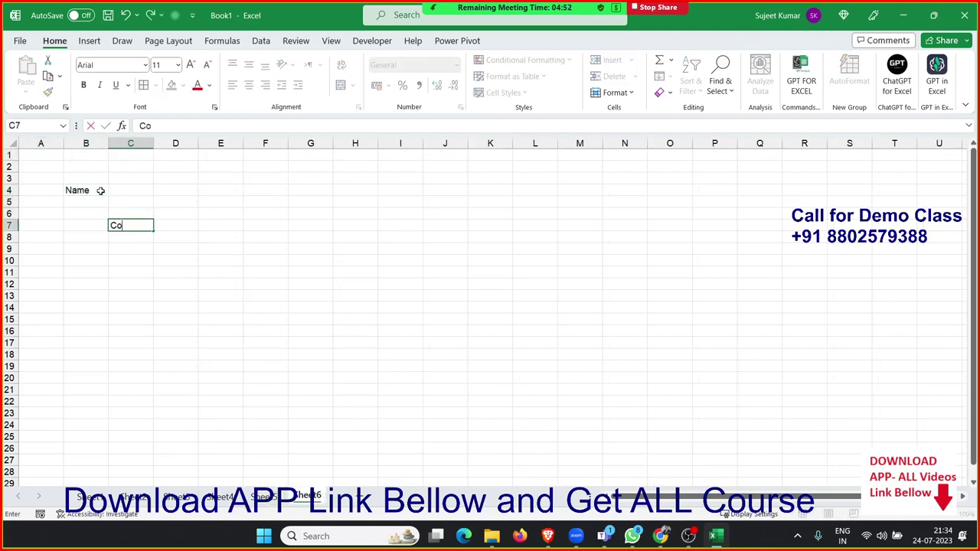
key(BackSpace)
text(ity)
key(Return)
key(Return)
key(Return)
key(Right)
text(A)
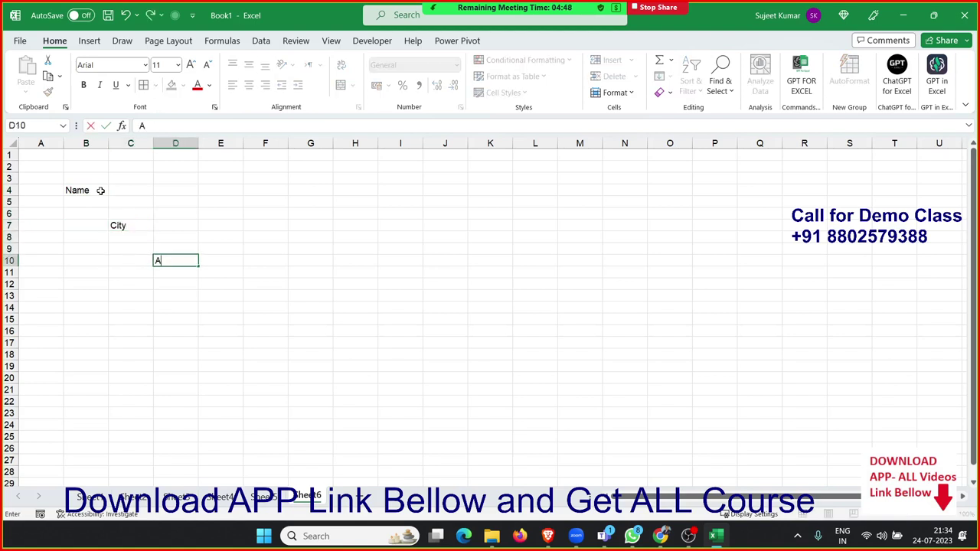
text(mt)
key(Return)
Step: Fill the three input cells beside Name, City and Amt red
click(152, 190)
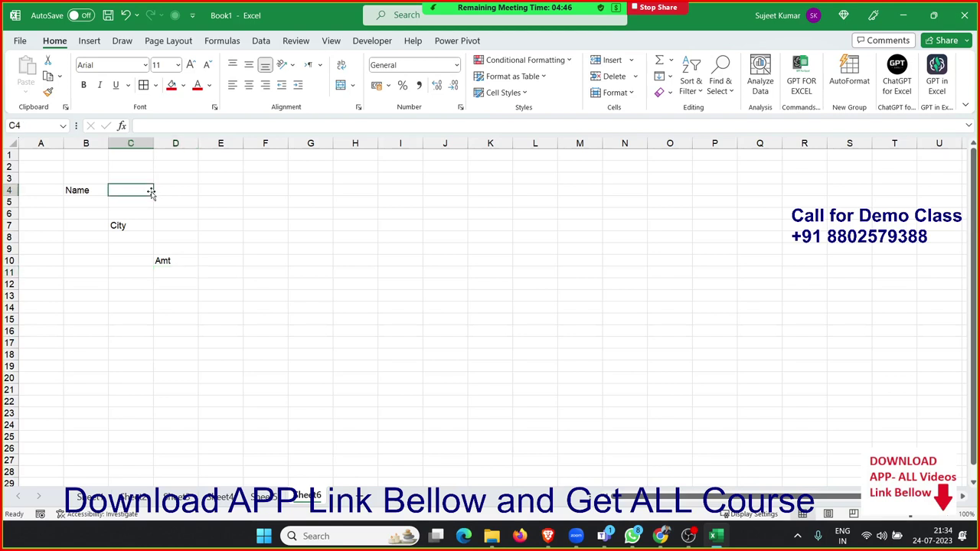
click(186, 226)
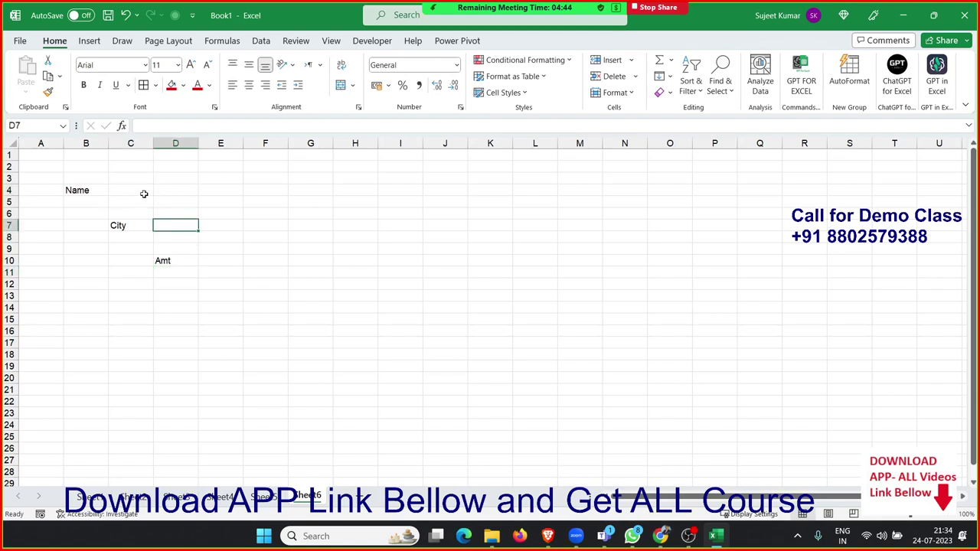
ctrl+click(142, 192)
ctrl+click(229, 260)
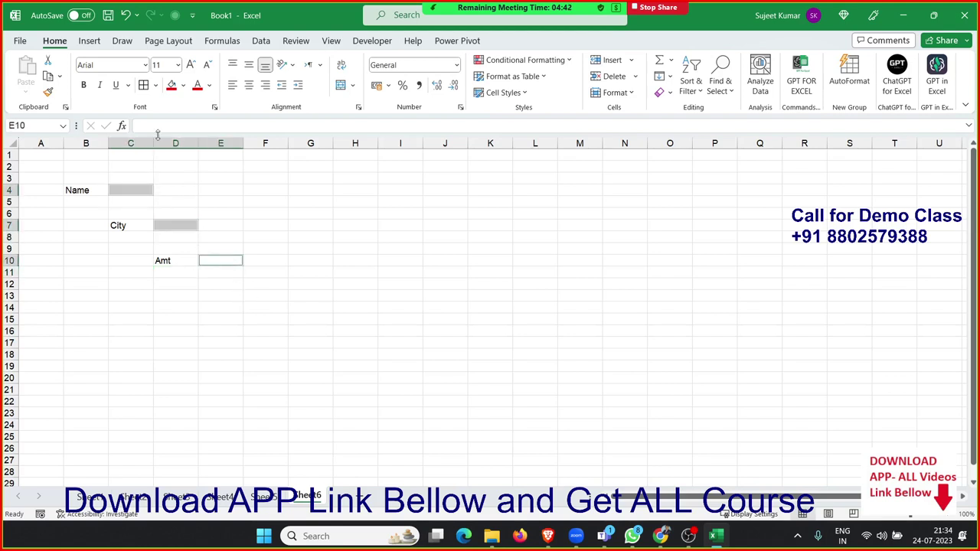
click(171, 85)
click(260, 271)
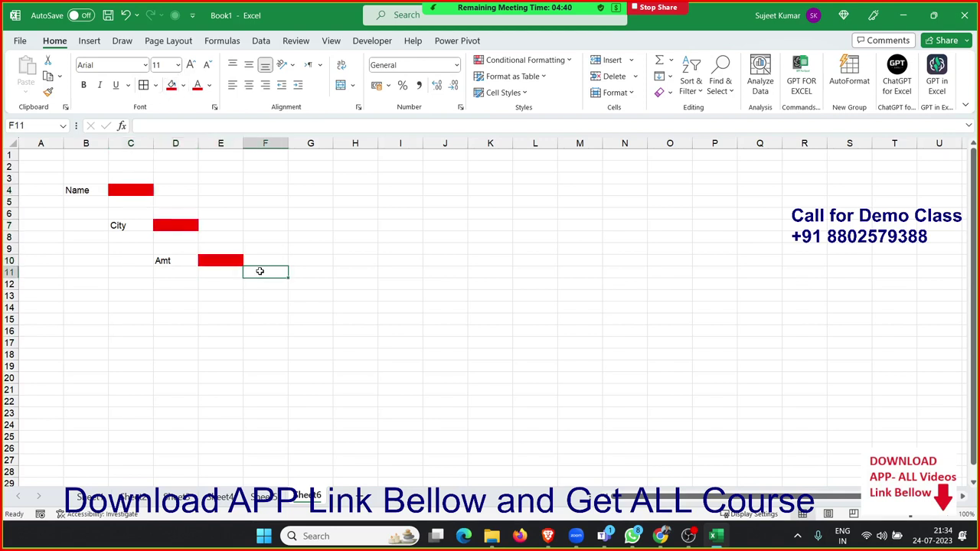
Step: Unlock the three red cells in Format Cells > Protection
click(134, 195)
ctrl+click(173, 228)
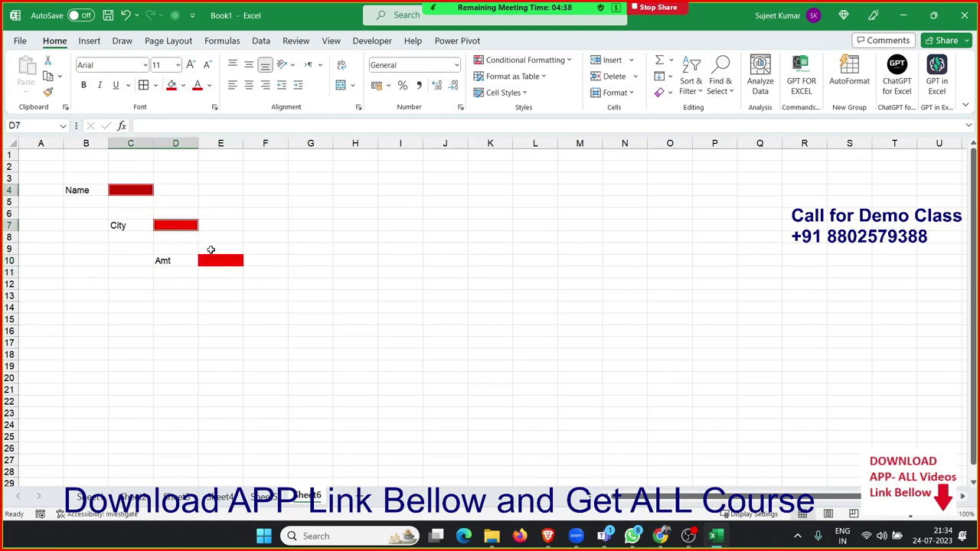
ctrl+click(221, 258)
right_click(222, 261)
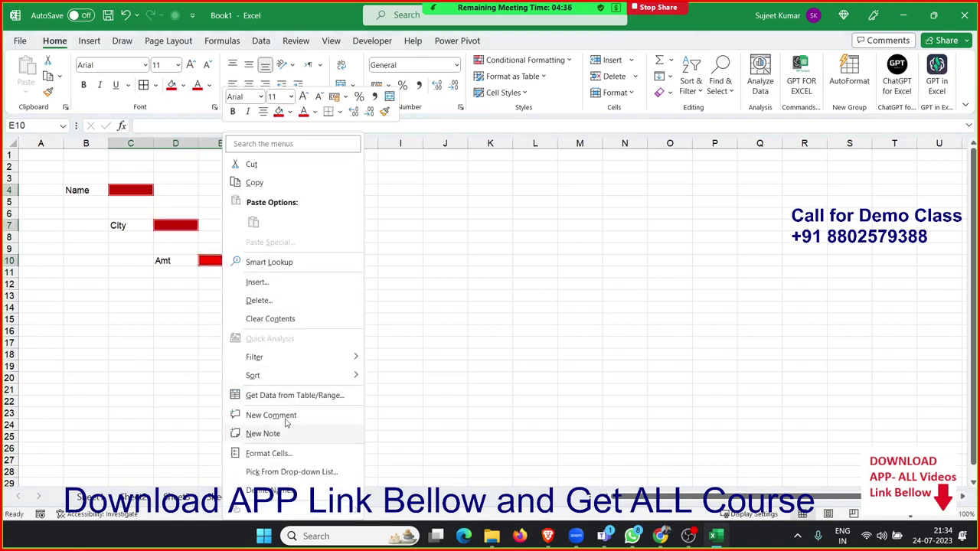
click(281, 453)
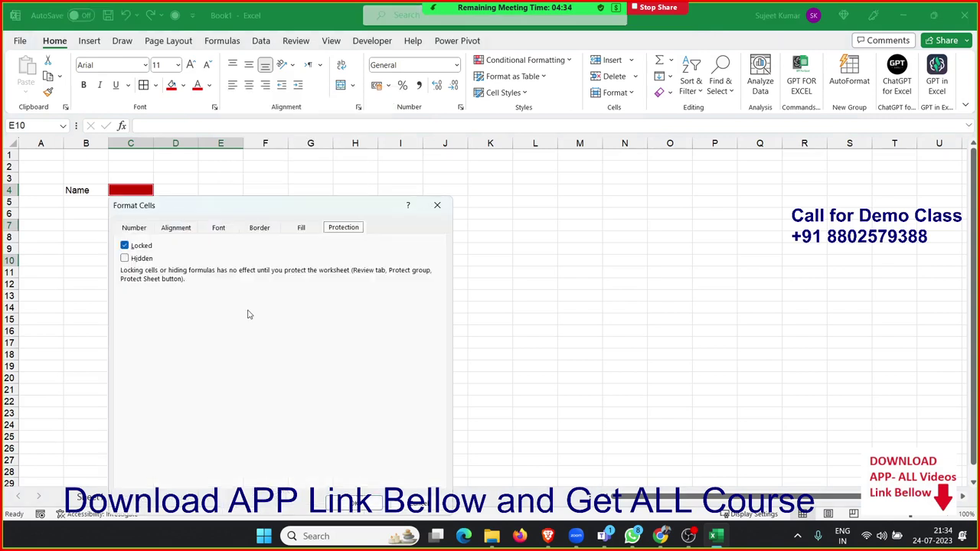
click(139, 246)
click(366, 504)
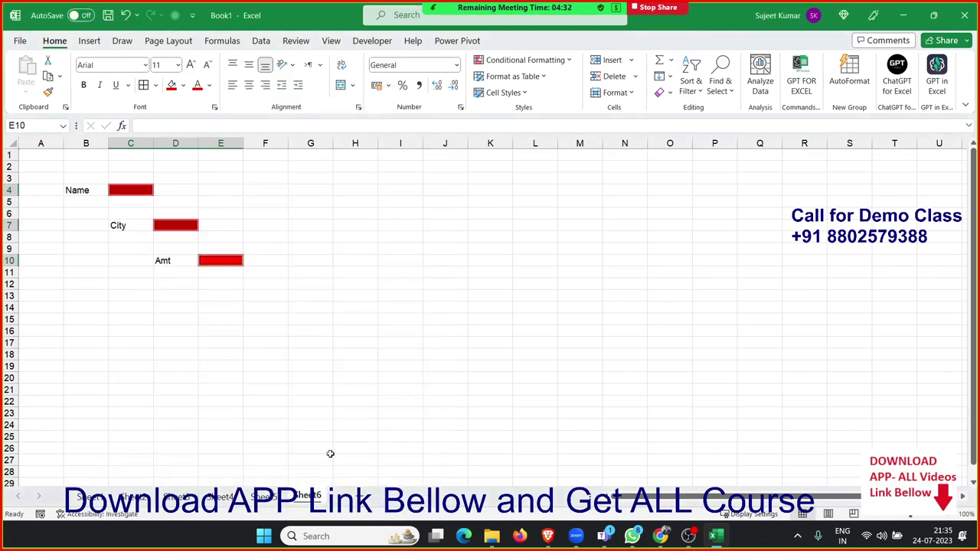
Step: Protect the sheet so only unlocked cells are selectable, then tab through them
right_click(313, 496)
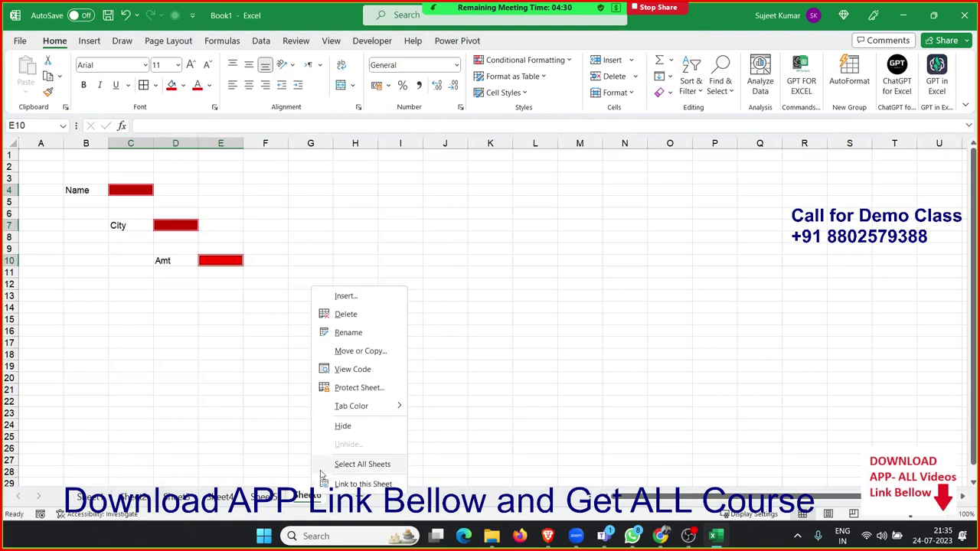
click(352, 387)
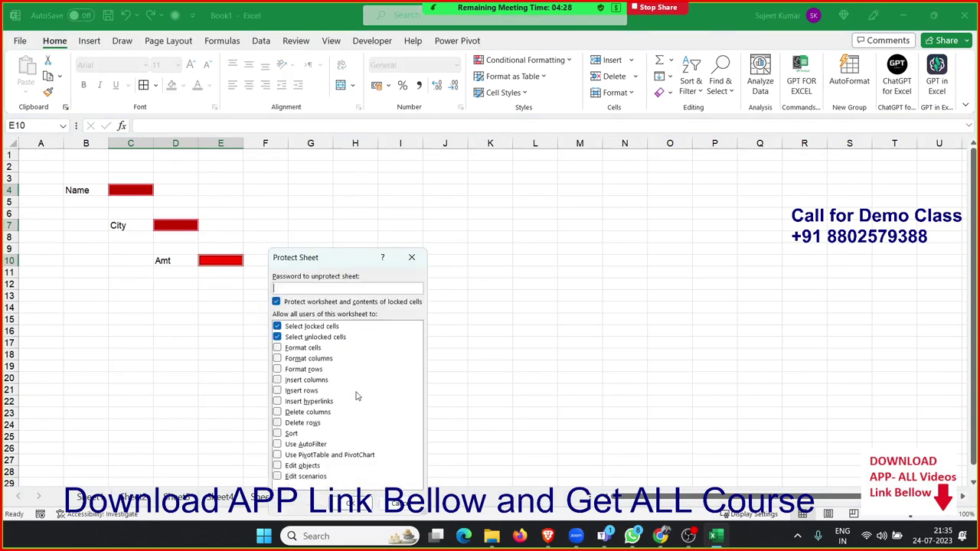
click(291, 329)
click(369, 503)
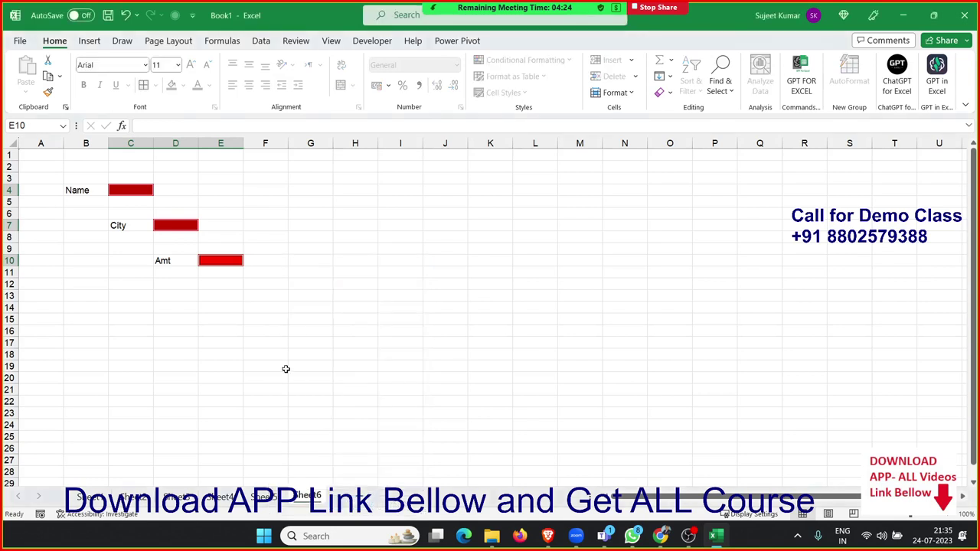
key(Tab)
key(Tab)
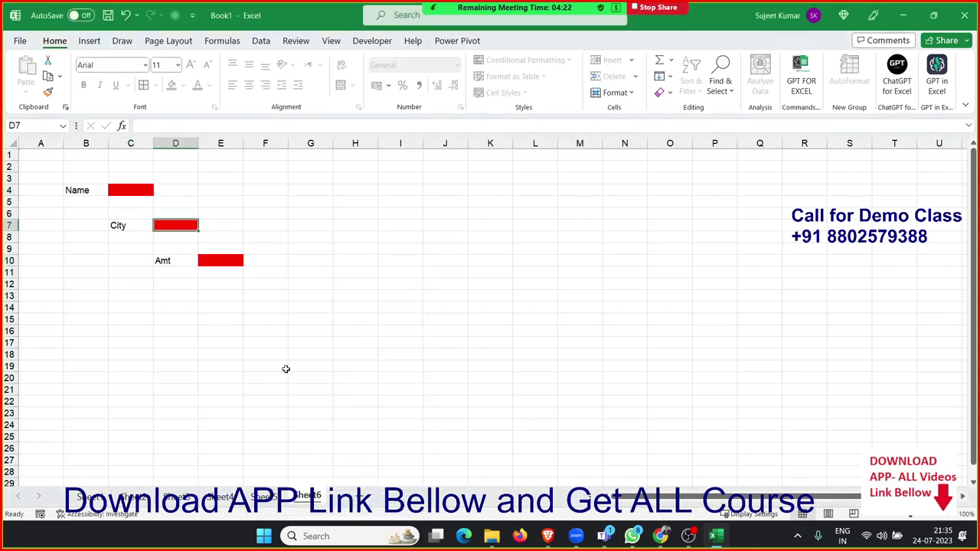
key(Tab)
key(Tab)
key(Tab)
key(Tab)
key(Tab)
key(Tab)
key(Tab)
key(Tab)
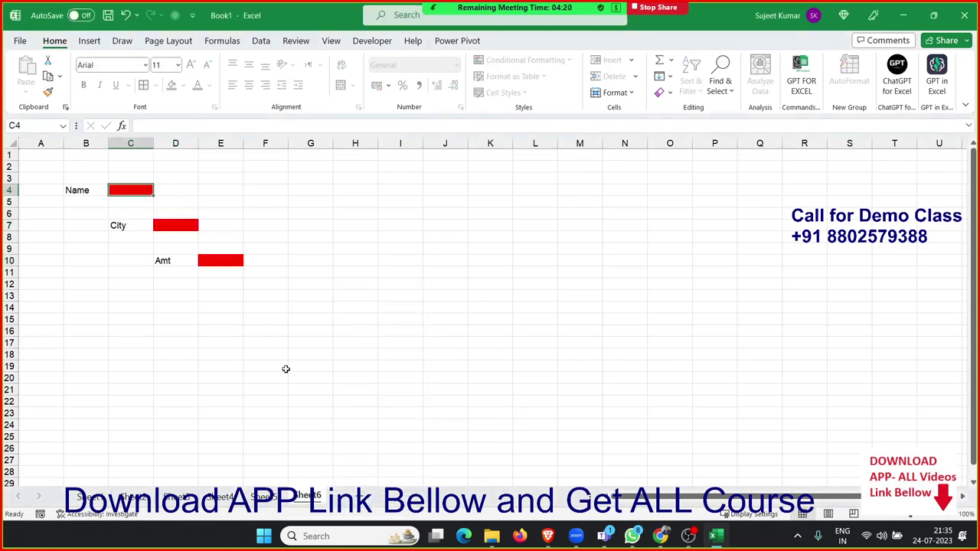
key(Tab)
key(Tab)
key(Tab)
key(Tab)
key(Tab)
key(Tab)
key(Tab)
key(Tab)
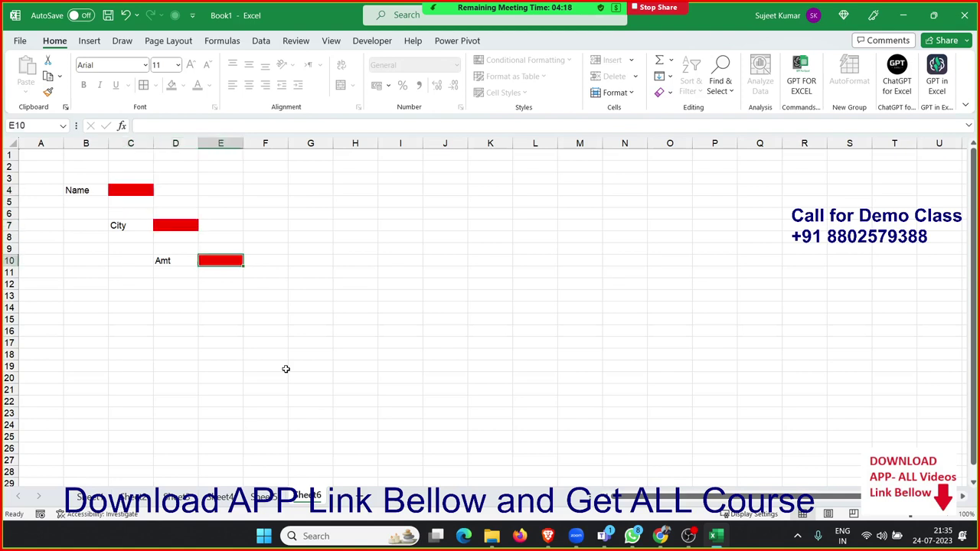
Step: Add a new sheet and enter 85, 32, 65 and 96 across B4:E4
click(354, 498)
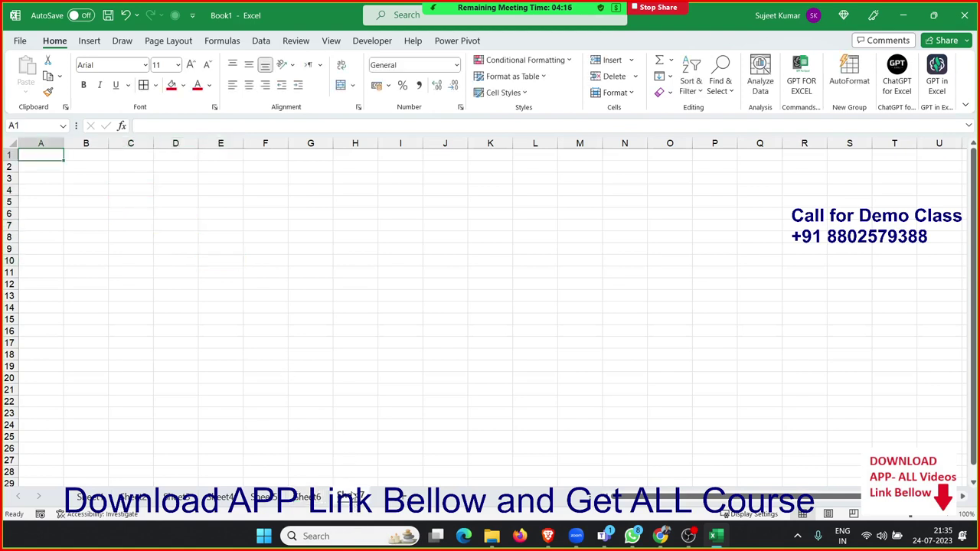
click(74, 192)
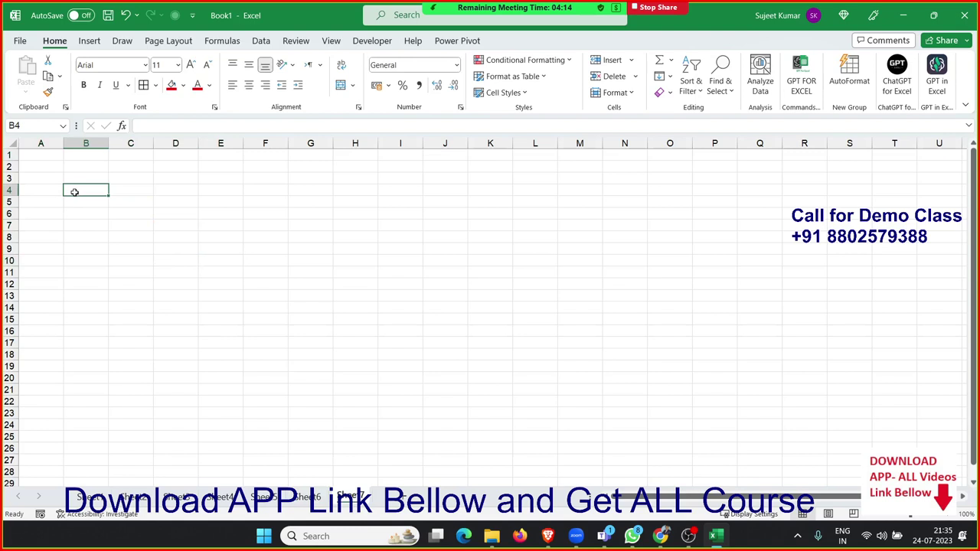
text(85)
key(Tab)
text(32)
key(Tab)
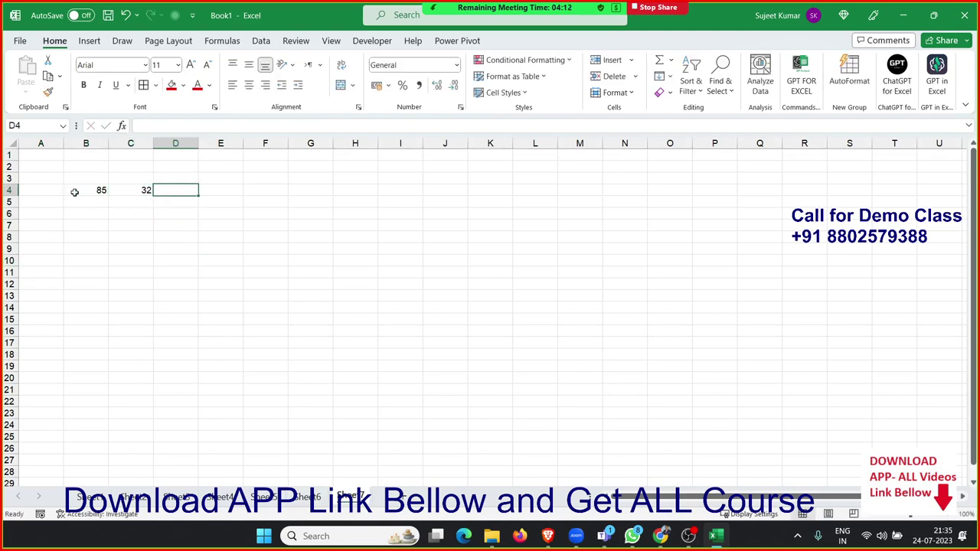
text(65)
key(Tab)
text(96)
key(Tab)
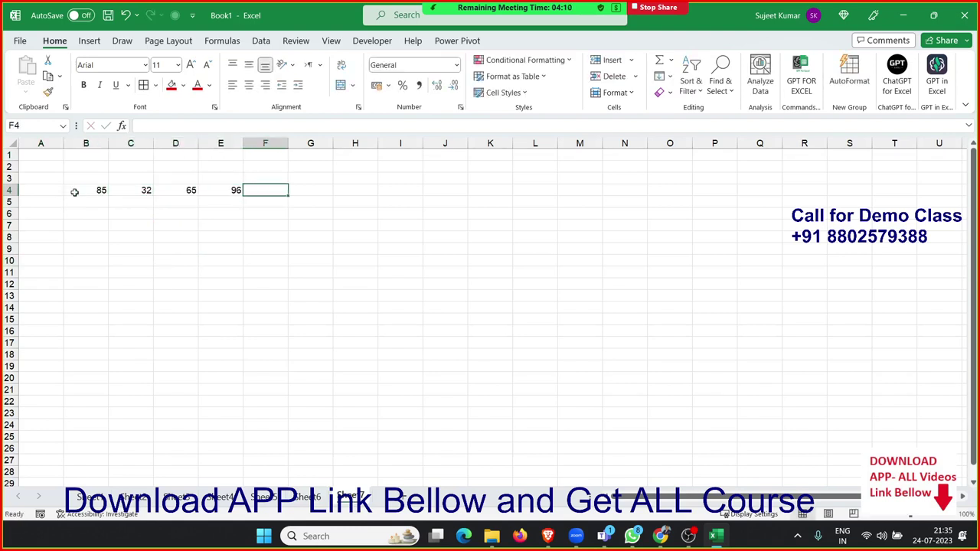
Step: AutoSum the numbers into F4 and mark F4's formula as Hidden
key(alt+equal)
key(Return)
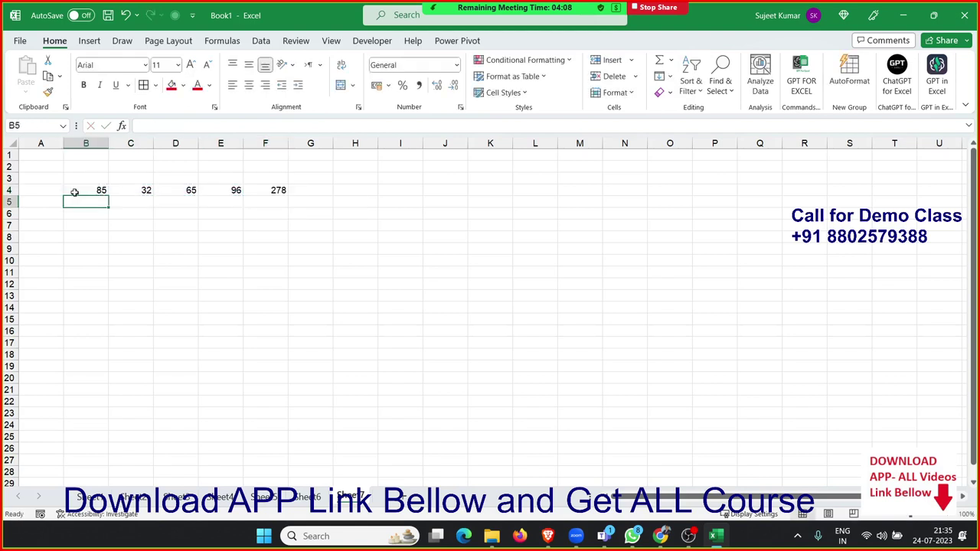
key(Up)
key(Right)
key(Right)
key(Right)
key(Right)
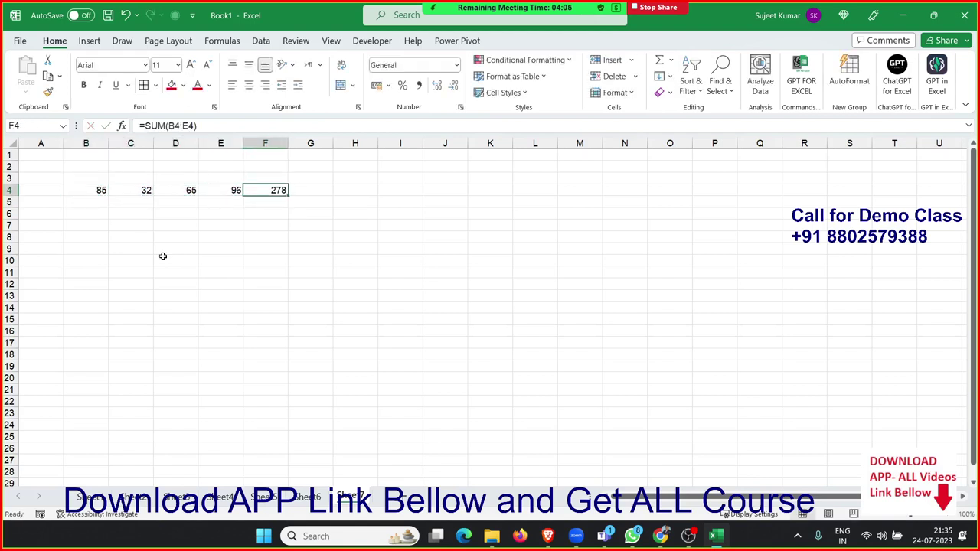
right_click(271, 193)
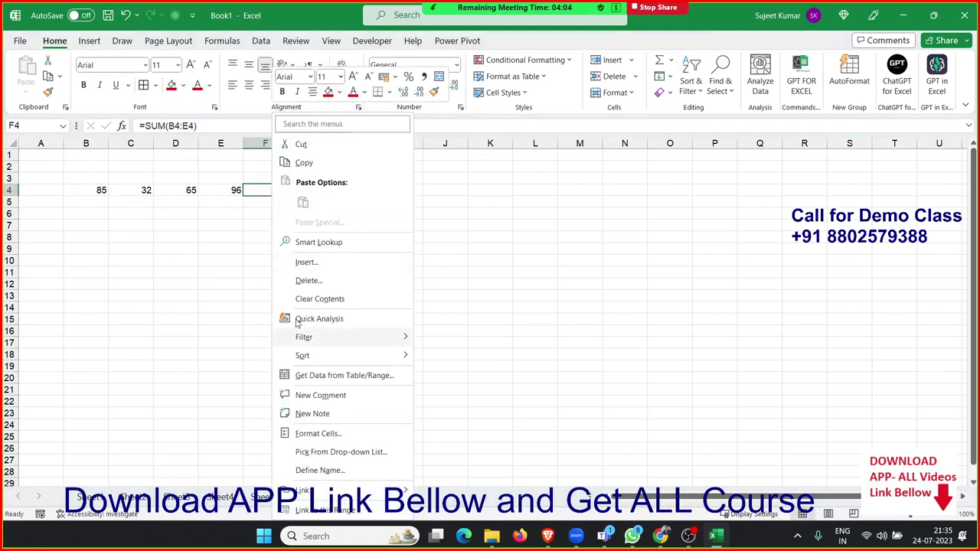
click(306, 433)
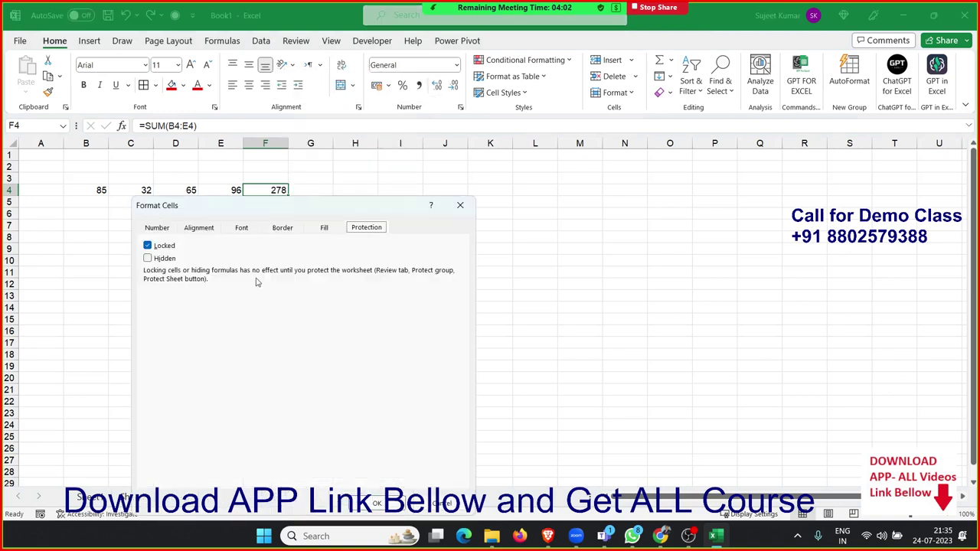
click(169, 259)
click(377, 504)
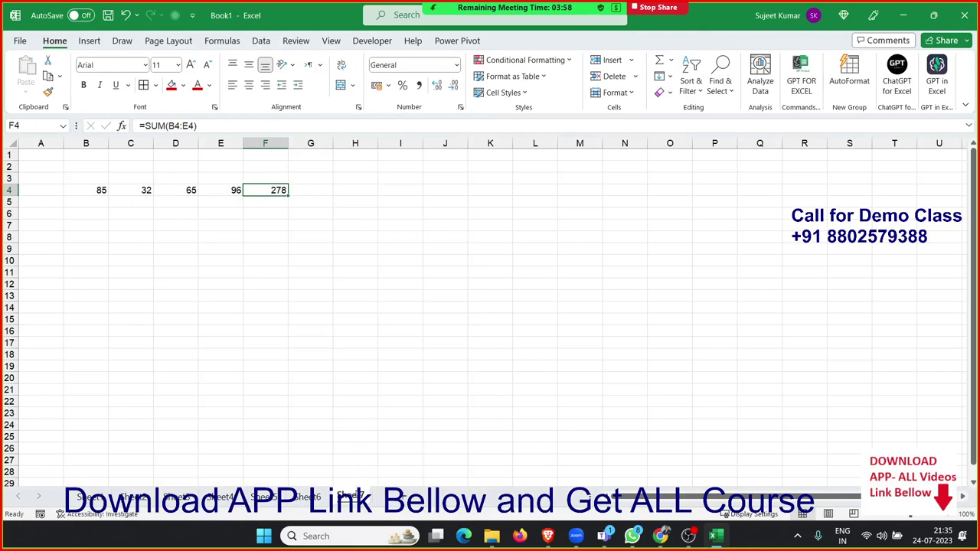
Step: Protect Sheet7 and check that F4's formula no longer shows
right_click(357, 496)
click(382, 392)
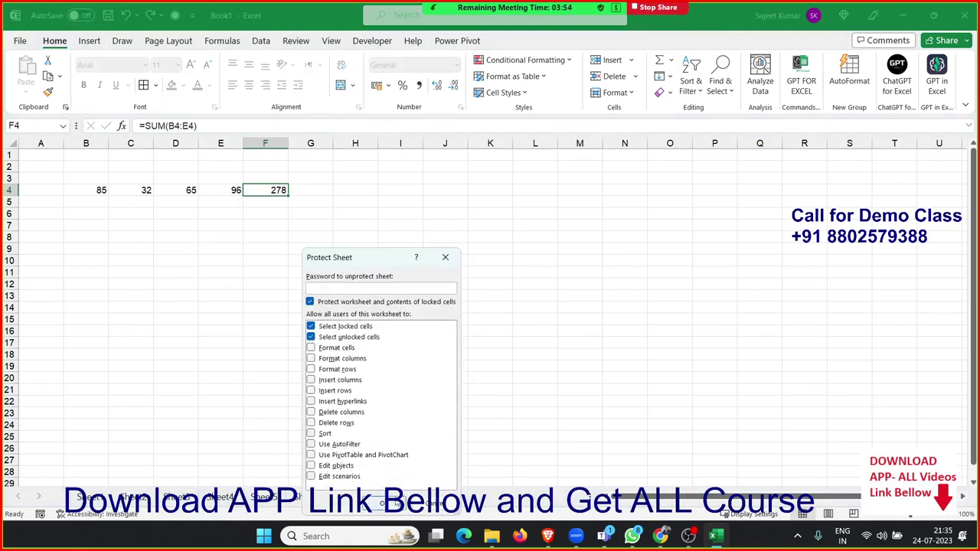
click(395, 503)
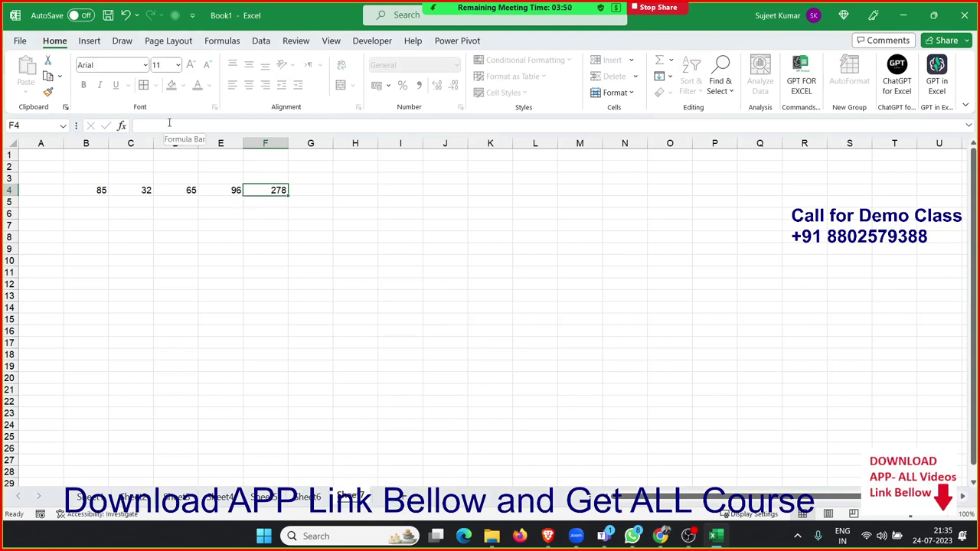
click(215, 195)
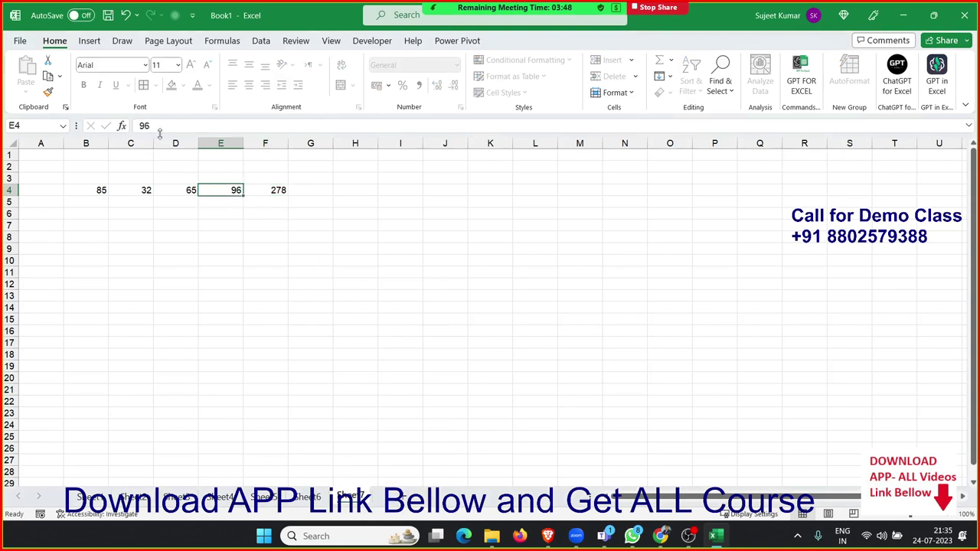
click(255, 189)
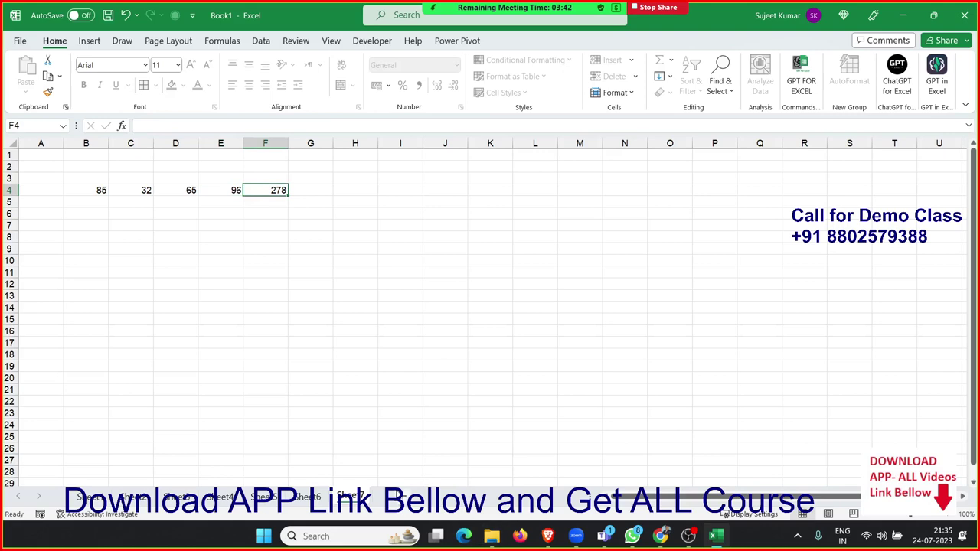
Step: Add a new sheet and fill B6:F19 light green
click(404, 500)
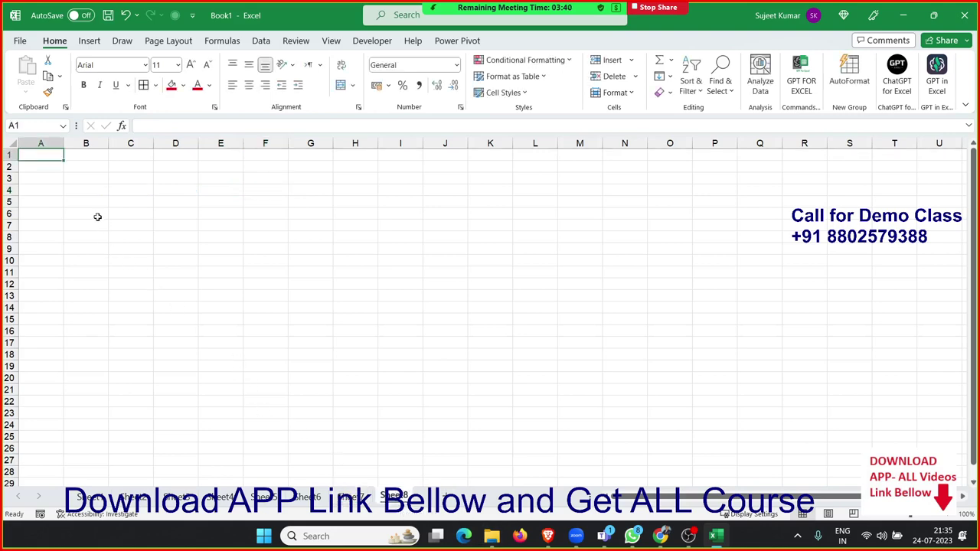
mouse_move(97, 215)
mouse_down()
mouse_move(195, 278)
mouse_move(250, 360)
mouse_up()
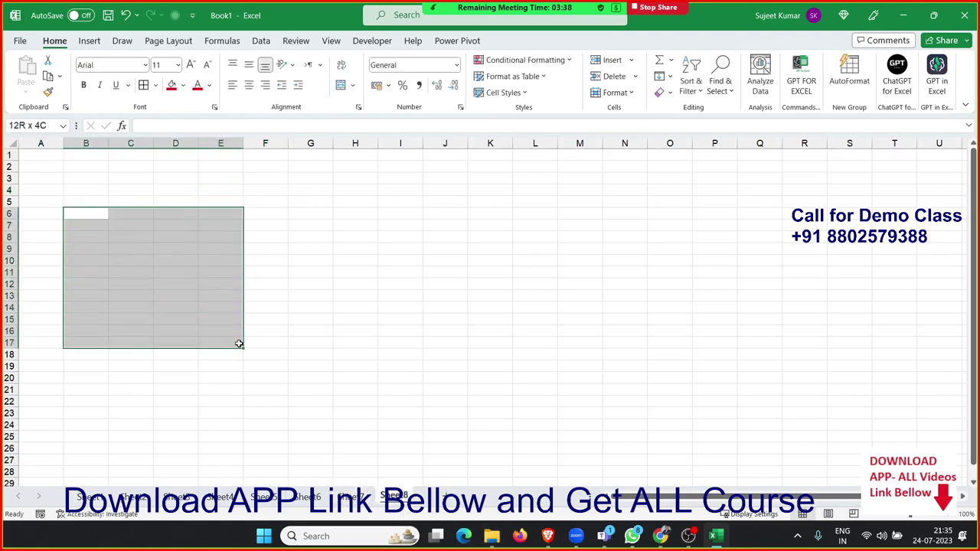
click(183, 85)
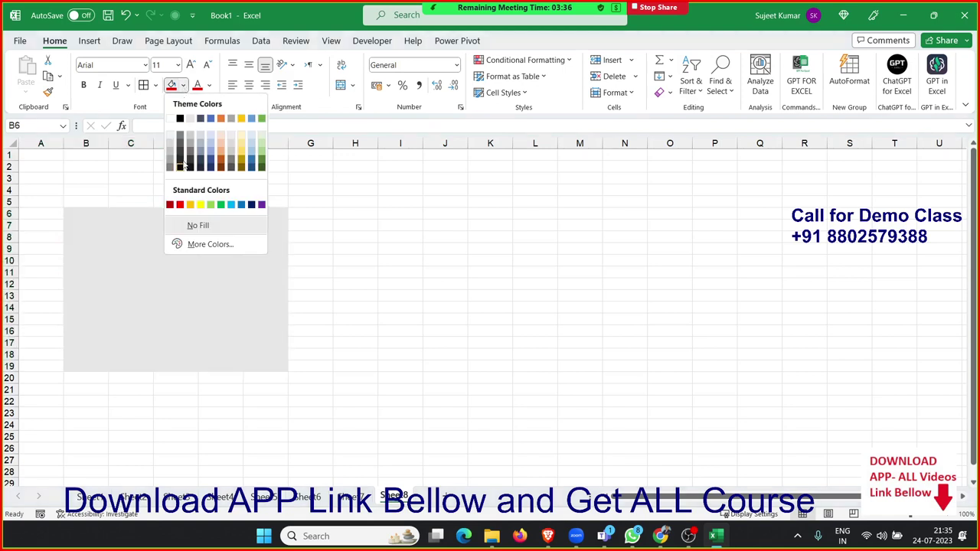
click(212, 205)
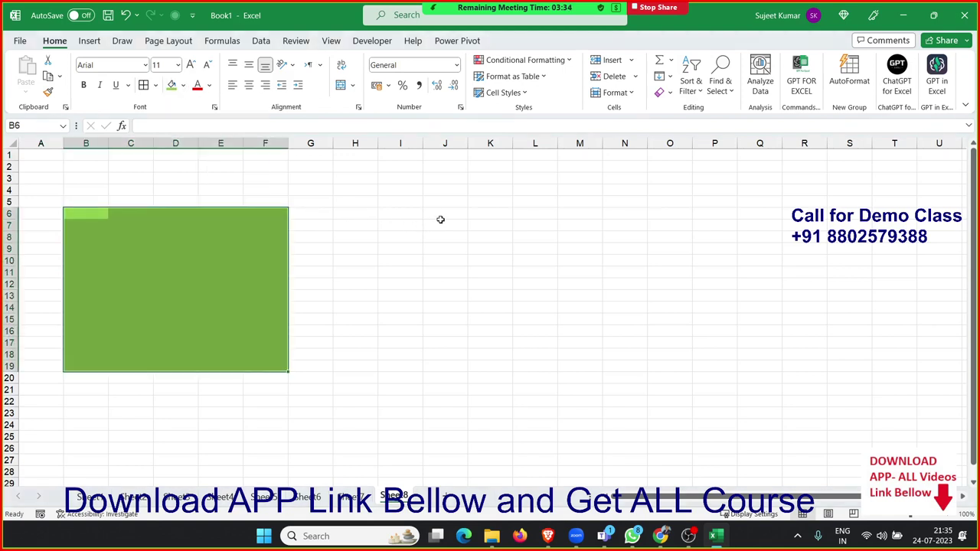
Step: Fill the block J6:M19 light blue
mouse_move(439, 219)
mouse_down()
mouse_move(482, 238)
mouse_move(568, 361)
mouse_up()
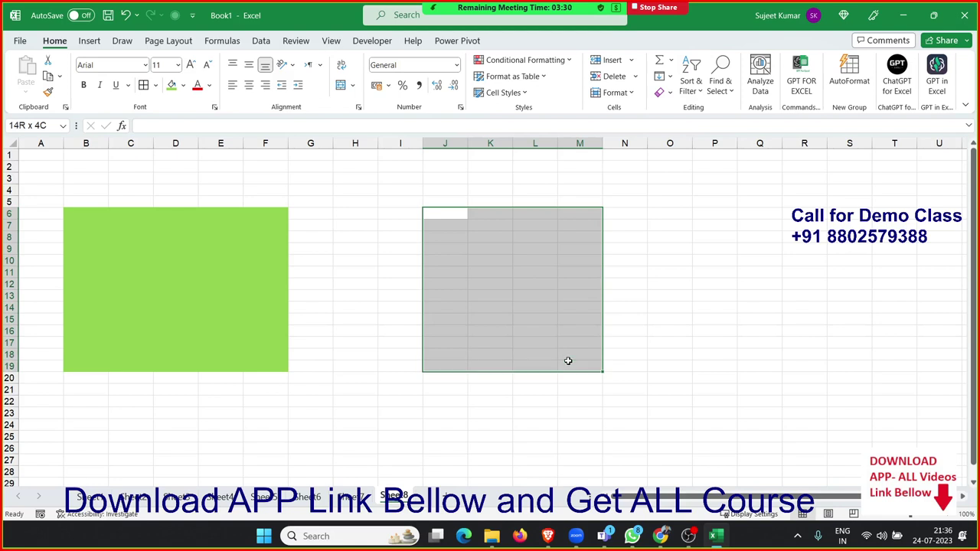
click(182, 85)
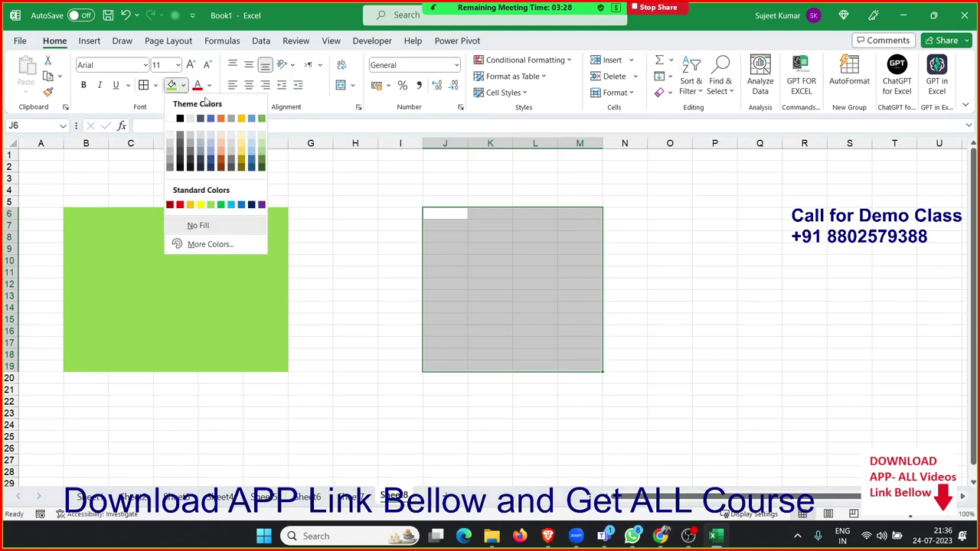
click(230, 204)
click(100, 199)
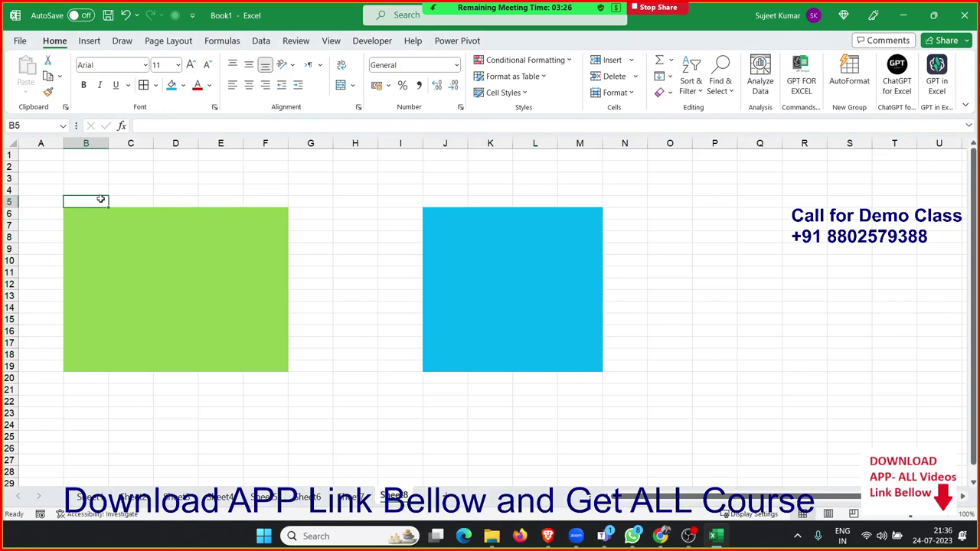
Step: Label the green block A in B5 and the blue block B in J5
text(A)
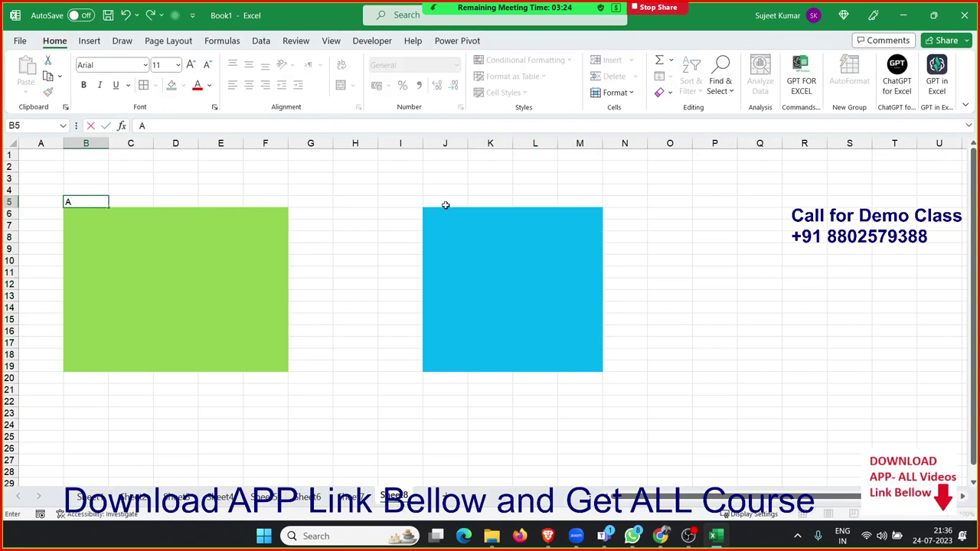
click(445, 204)
text(B)
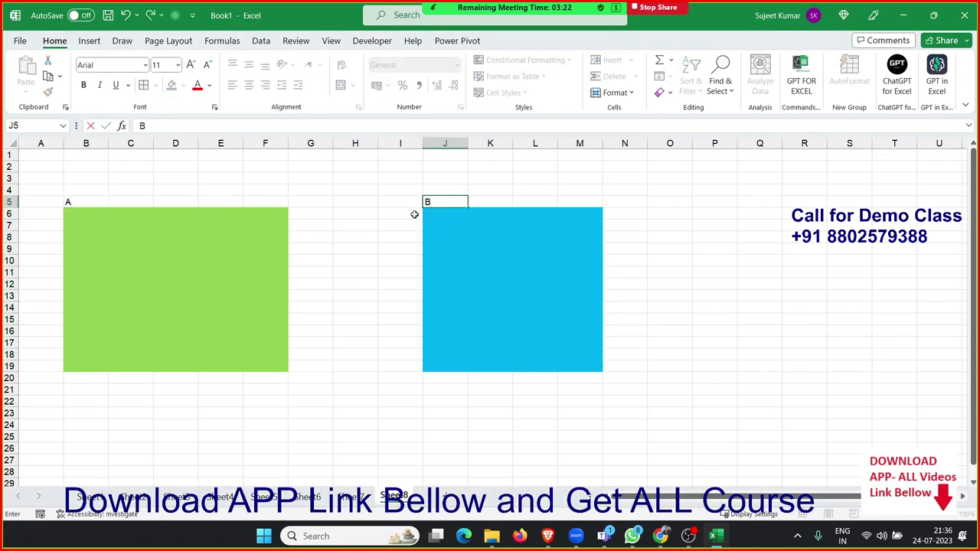
click(284, 249)
drag(150, 233, 238, 299)
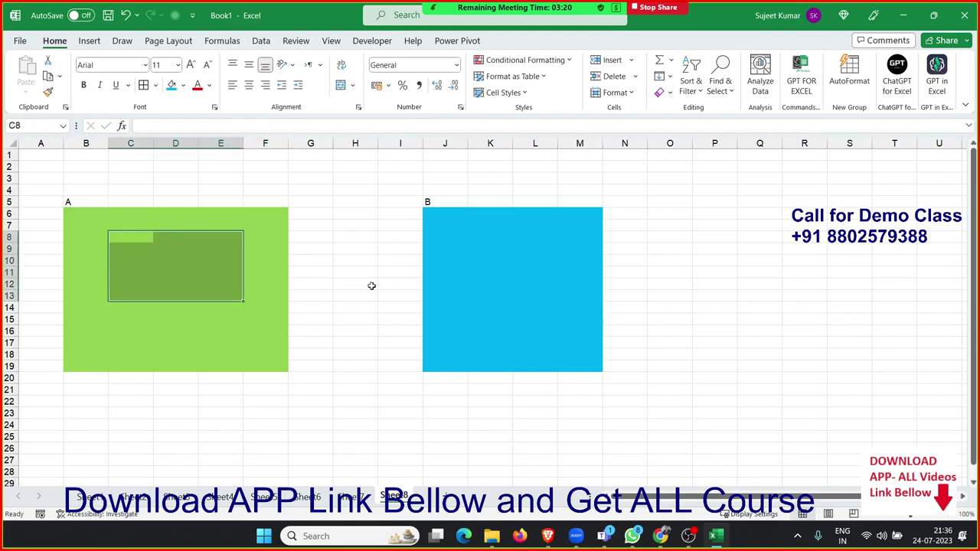
drag(500, 260, 531, 306)
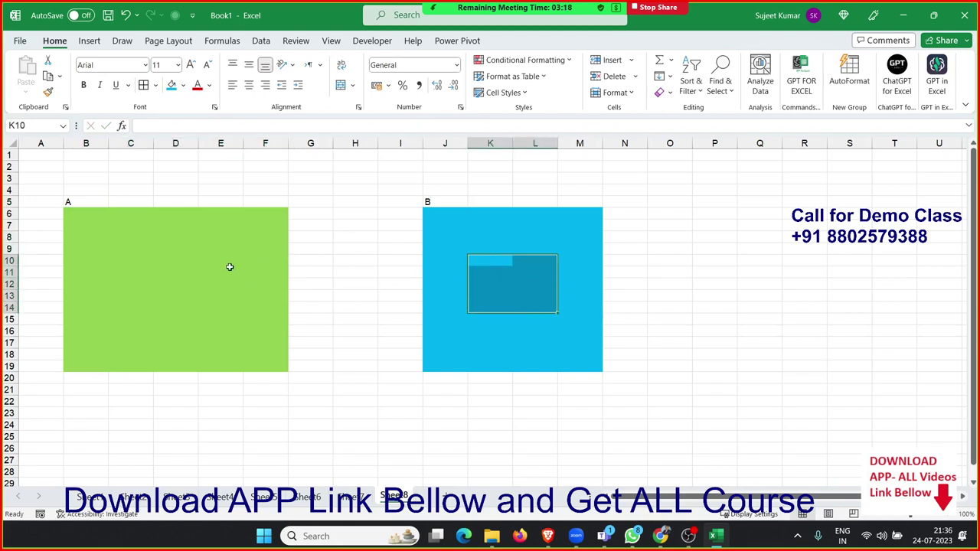
drag(230, 265, 210, 286)
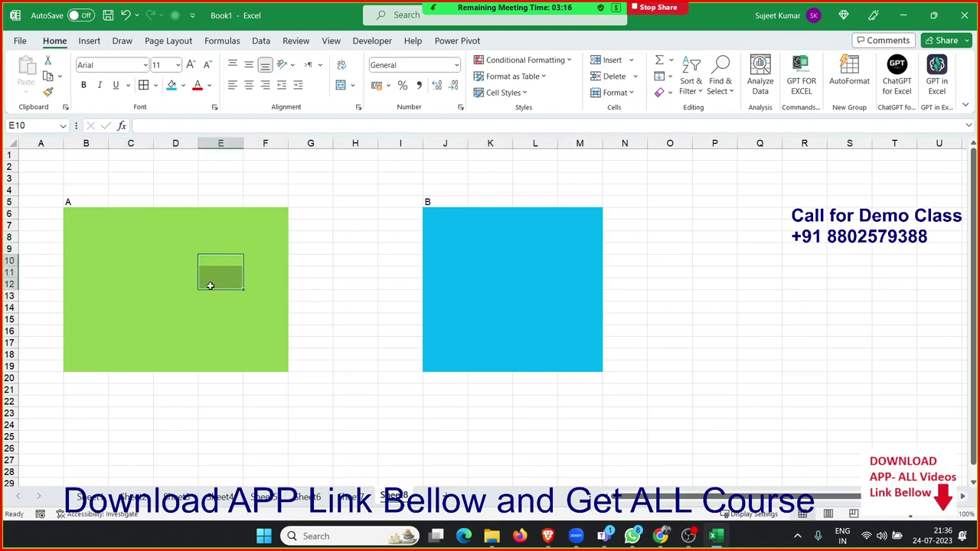
click(340, 251)
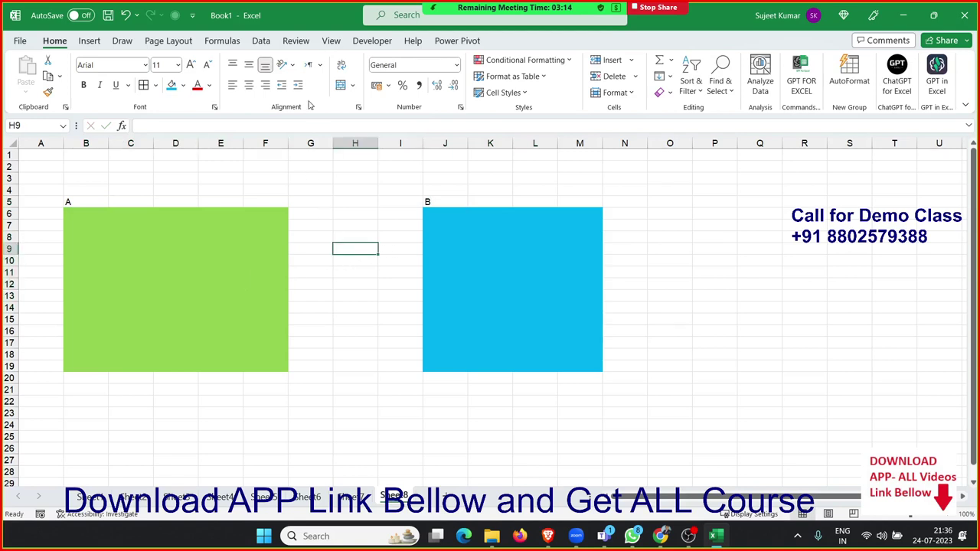
click(297, 42)
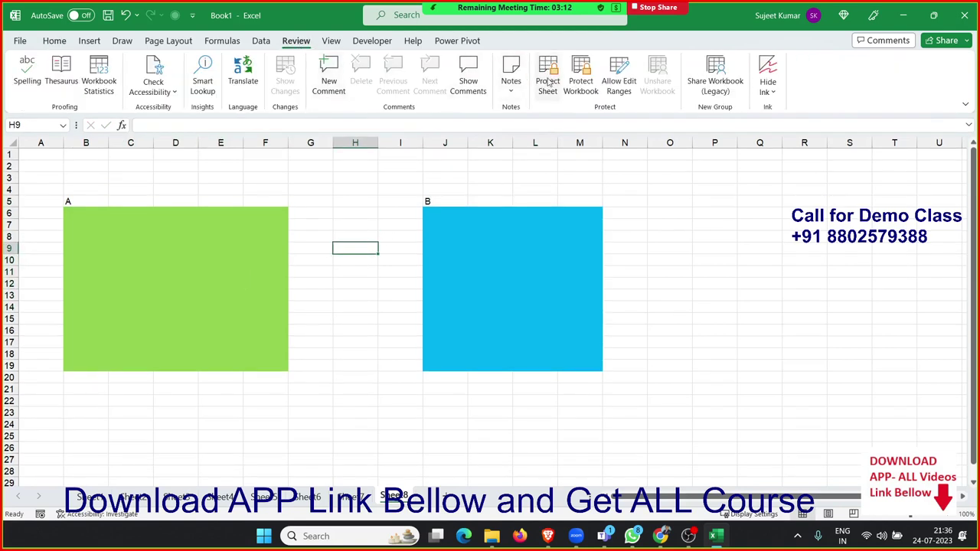
Step: Create a password-protected editable range A covering the green block B6:F19
click(626, 85)
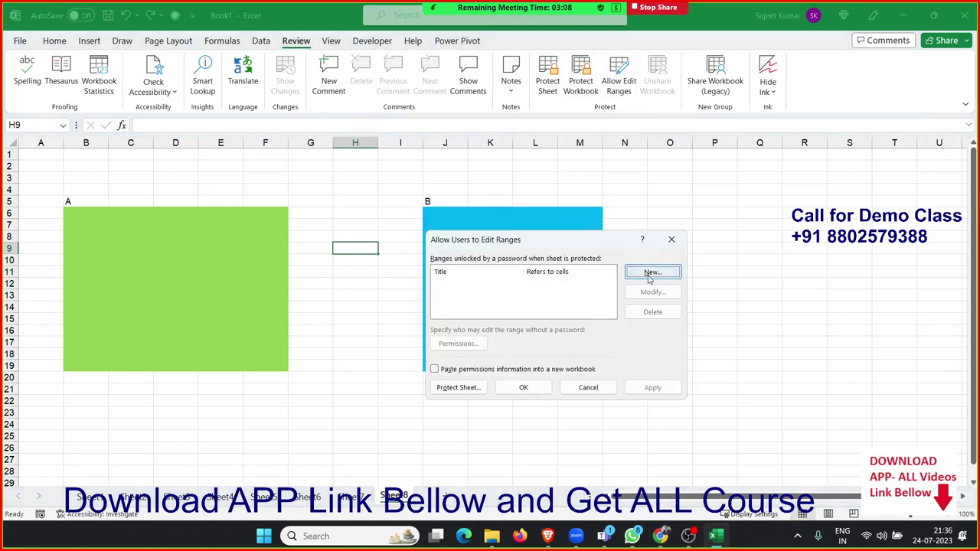
click(649, 274)
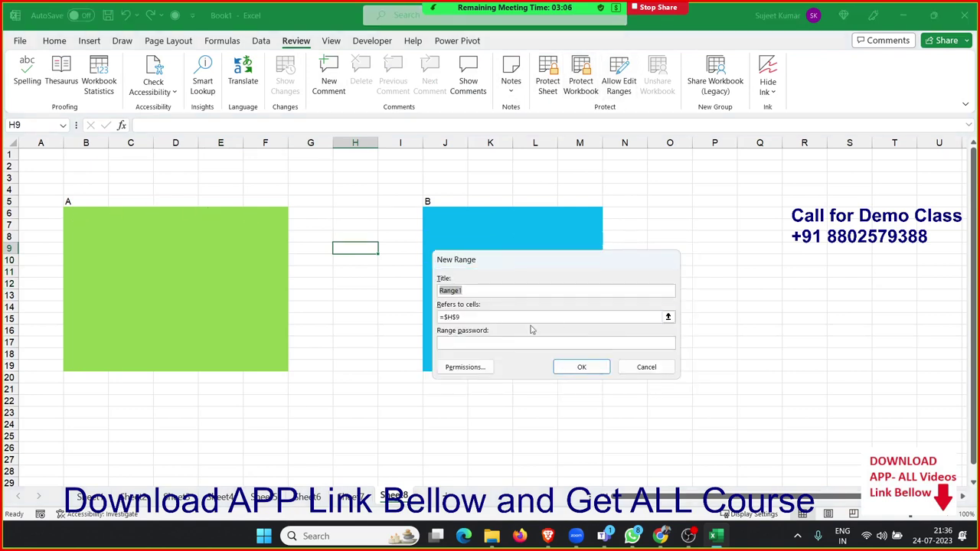
text(A)
click(668, 317)
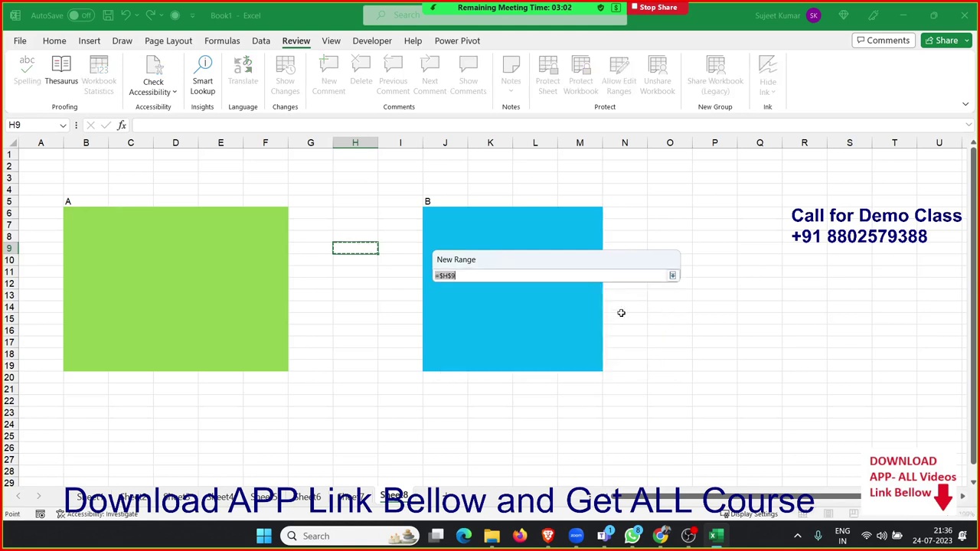
click(77, 214)
drag(76, 214, 255, 363)
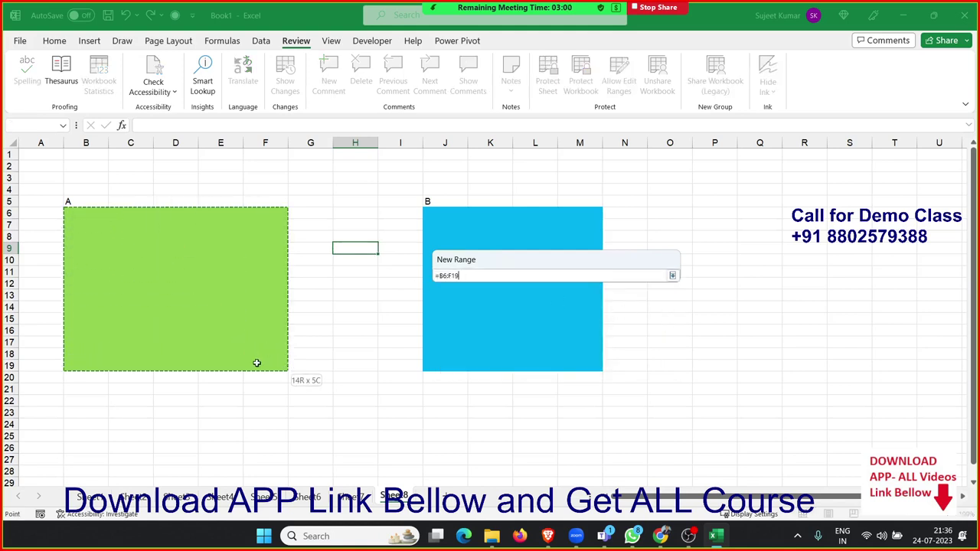
click(672, 276)
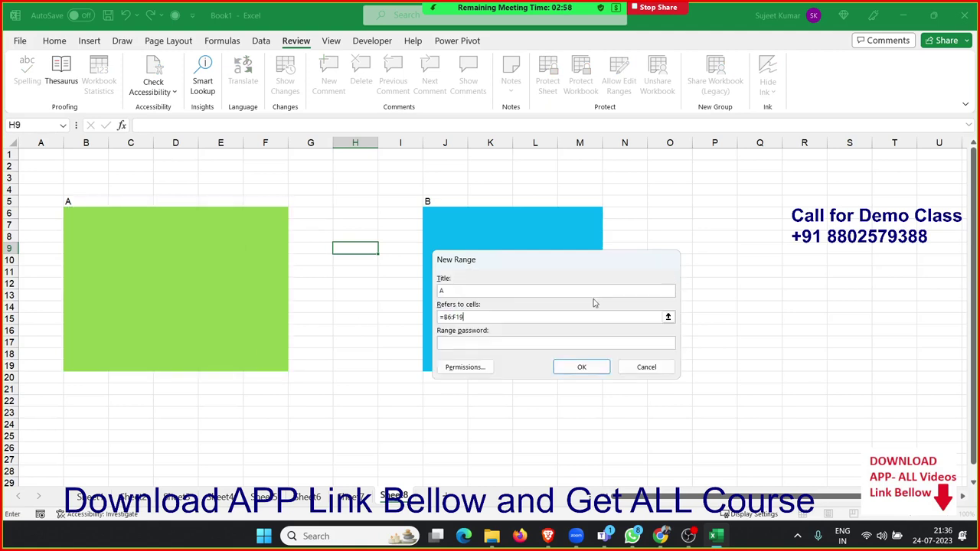
click(519, 342)
click(567, 370)
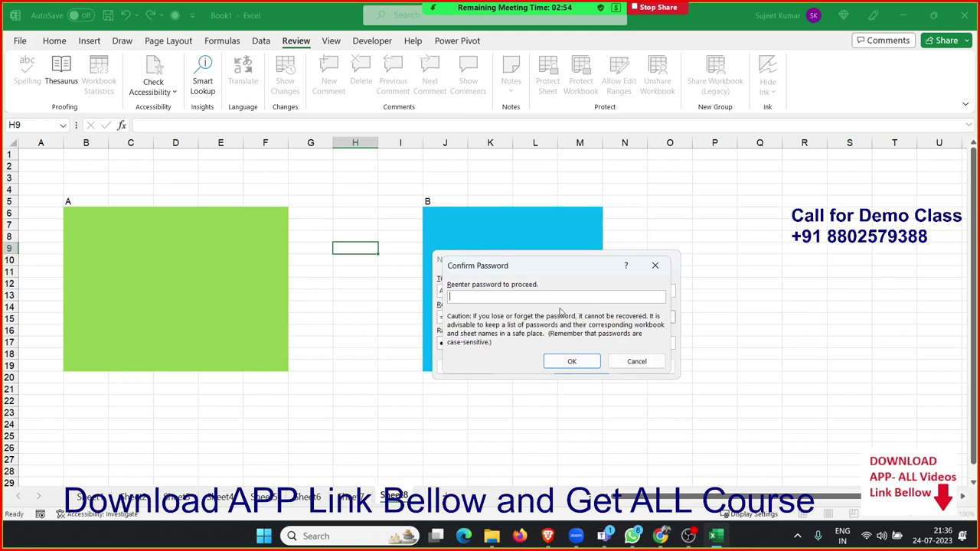
click(575, 362)
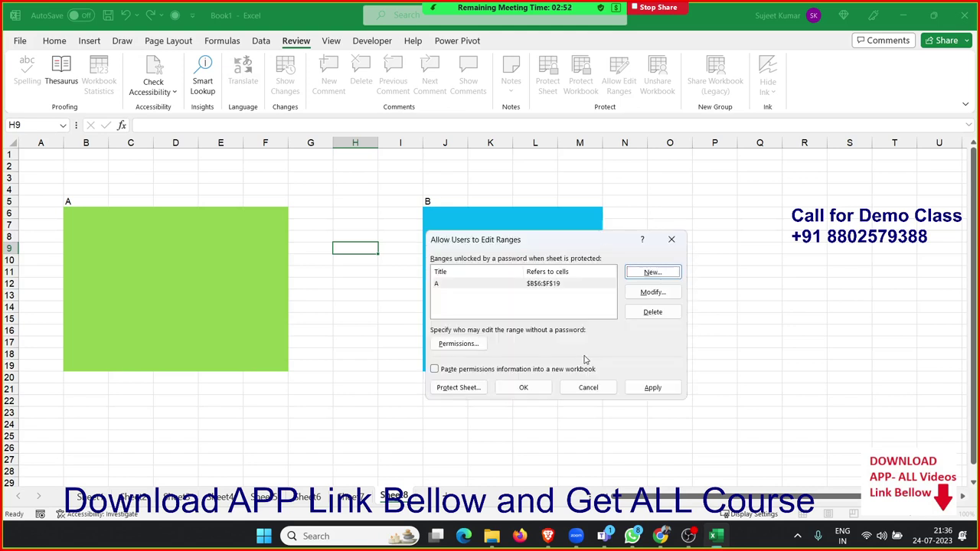
Step: Add a second password-protected editable range B covering J6:M19
click(673, 276)
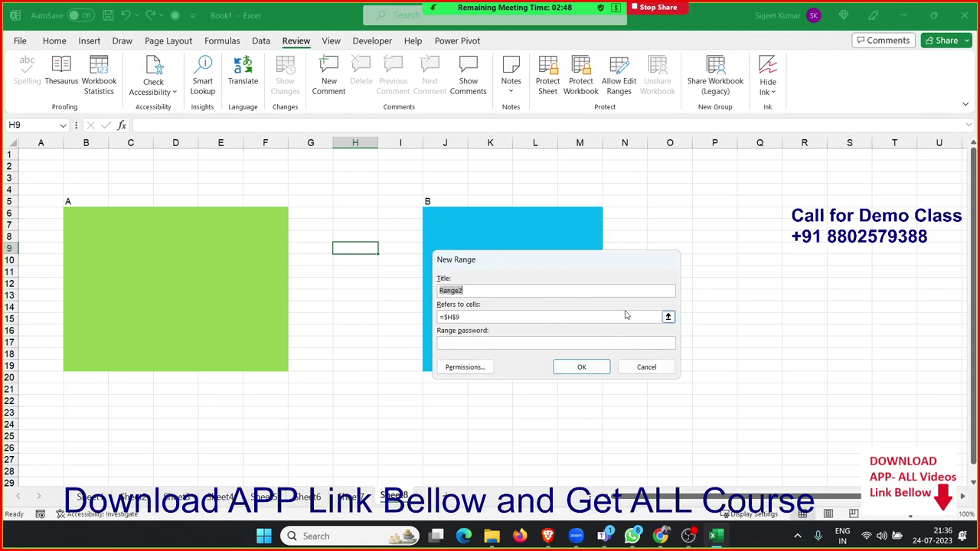
text(B)
click(666, 316)
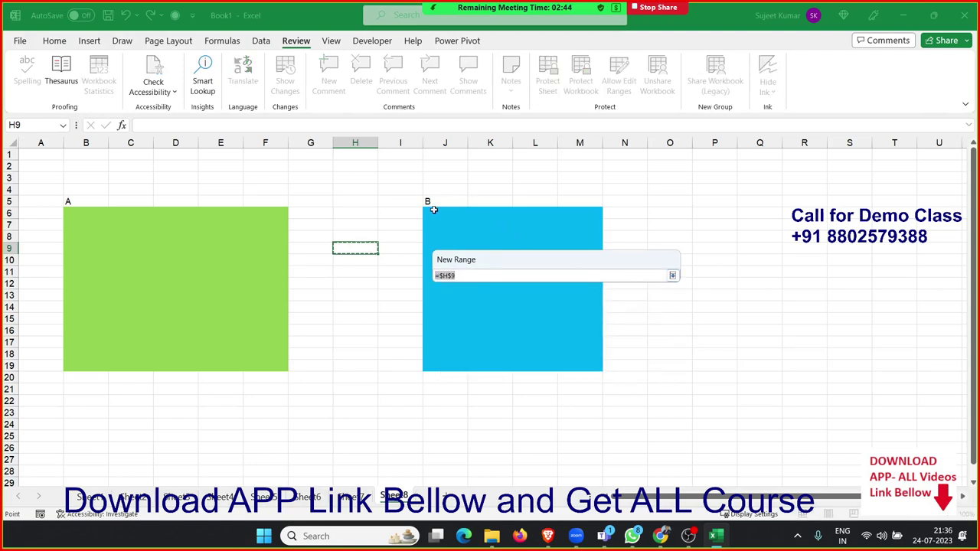
mouse_move(427, 209)
mouse_down()
mouse_move(571, 352)
mouse_move(569, 364)
mouse_up()
click(672, 277)
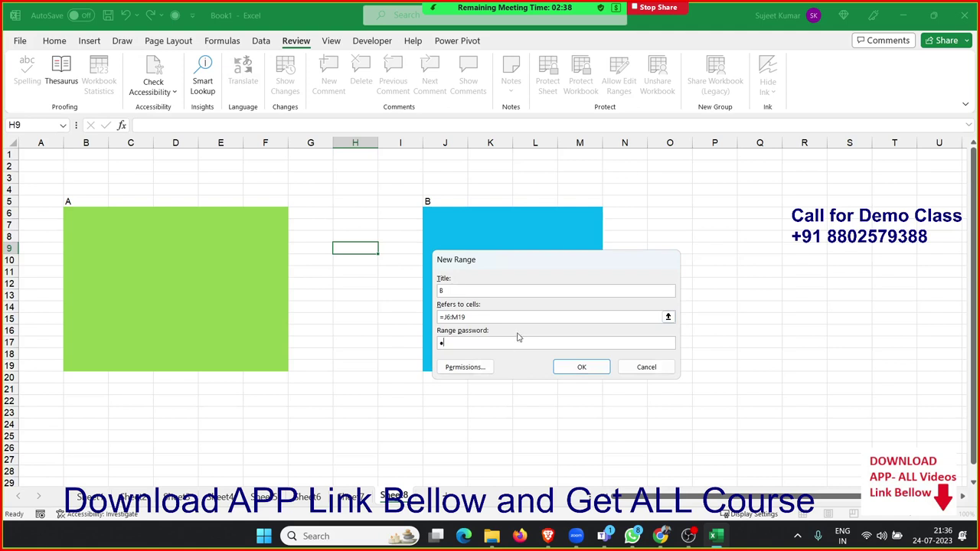
click(581, 368)
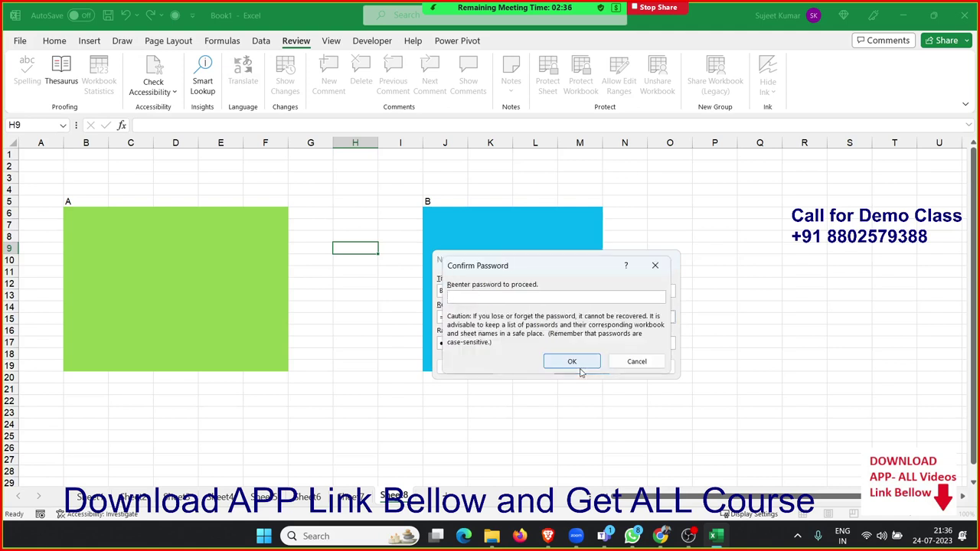
click(558, 366)
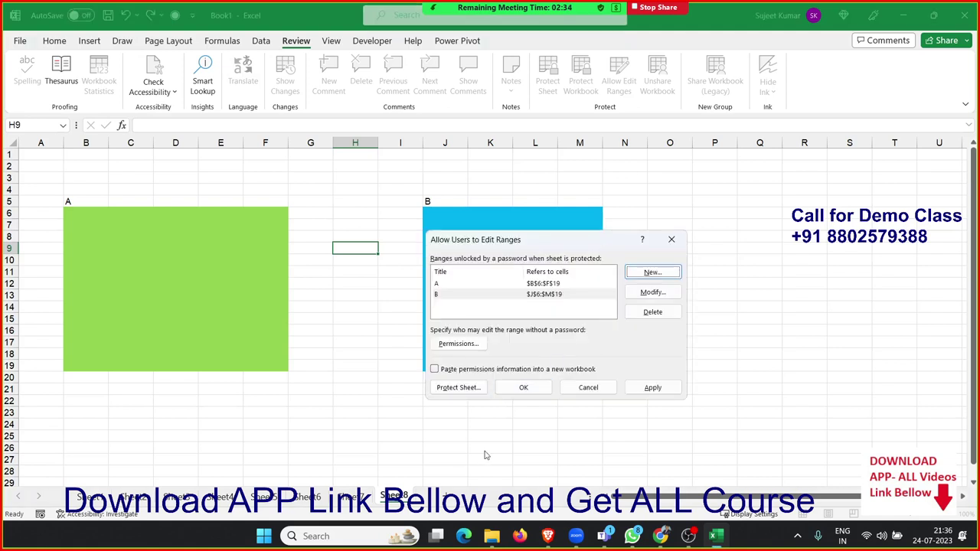
Step: Close the editable-ranges list and protect Sheet8 with default permissions
click(523, 387)
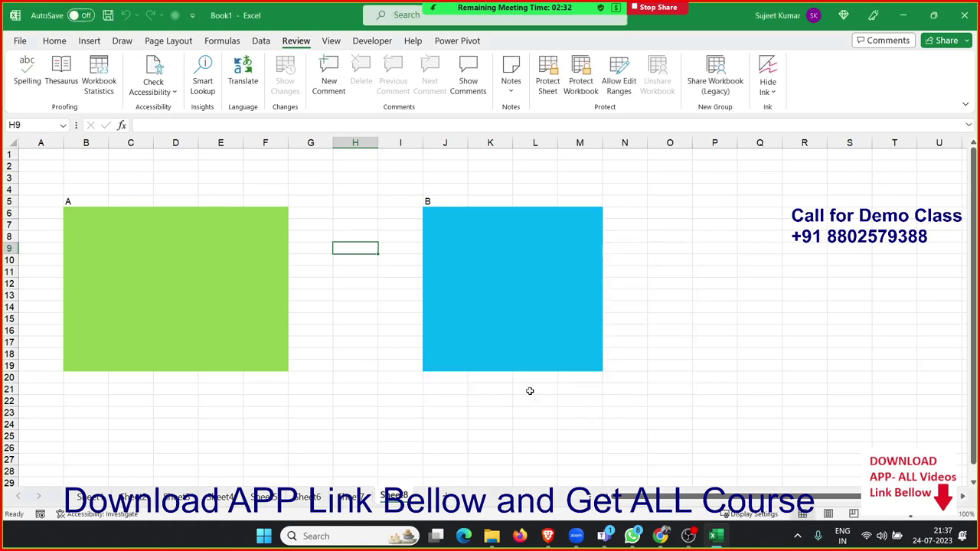
right_click(402, 496)
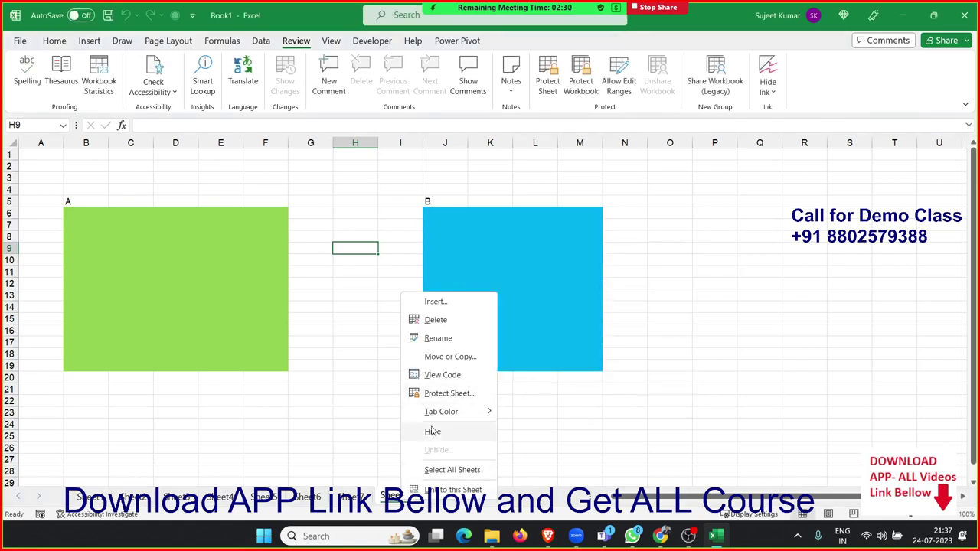
click(435, 396)
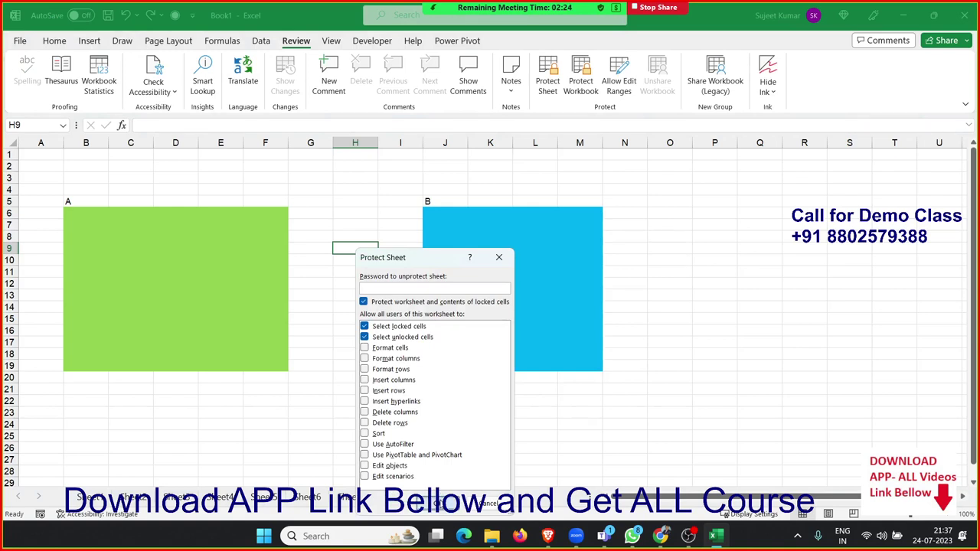
click(444, 503)
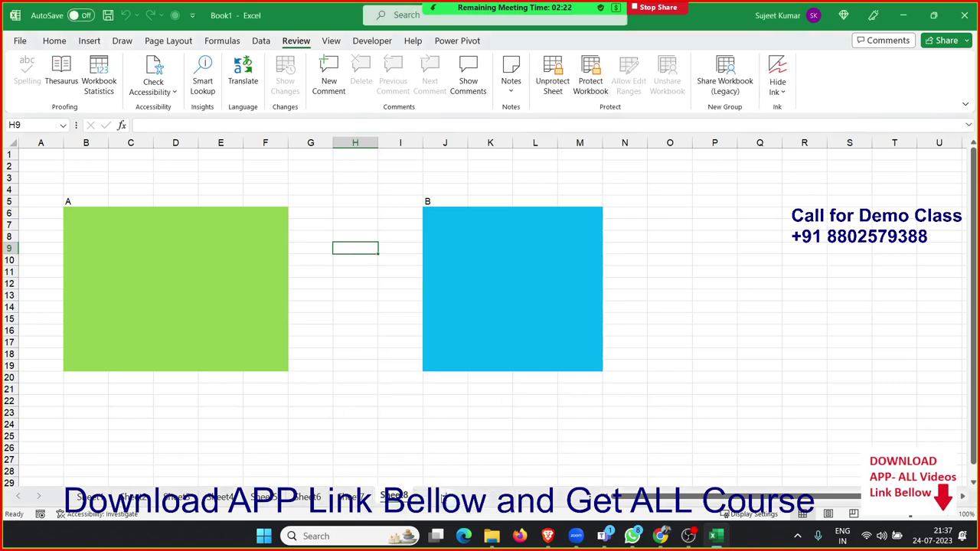
Step: Unlock range A with its password and type gfg in E10 and dfg in D16
click(213, 273)
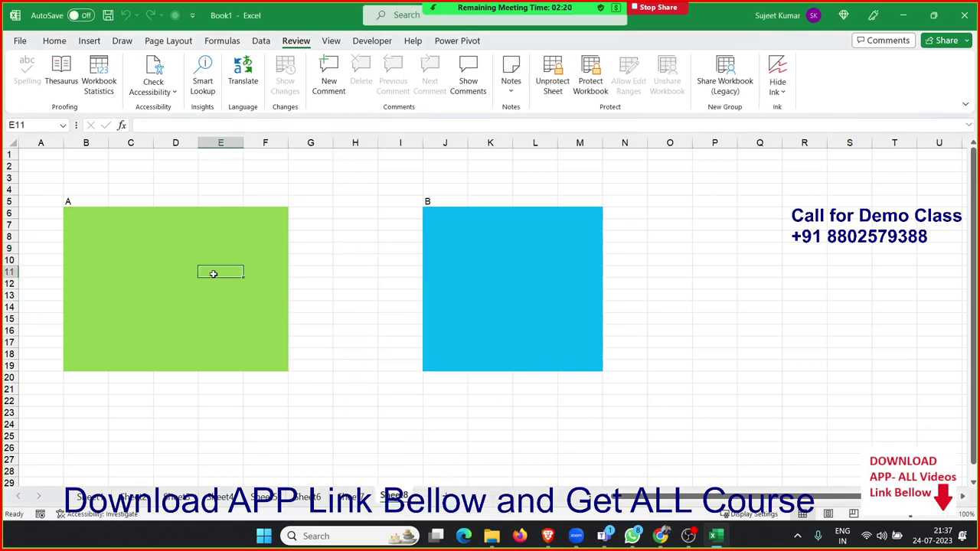
double_click(213, 274)
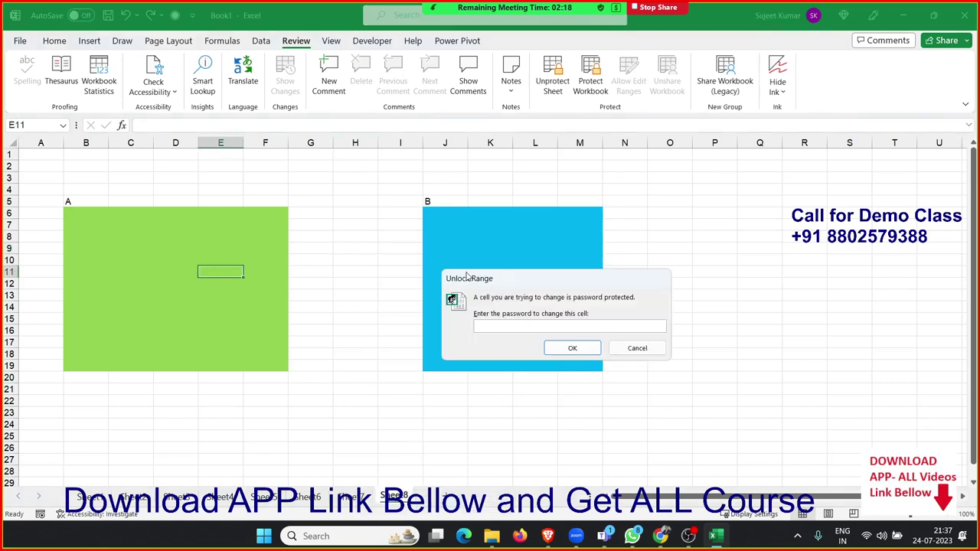
drag(467, 276, 324, 234)
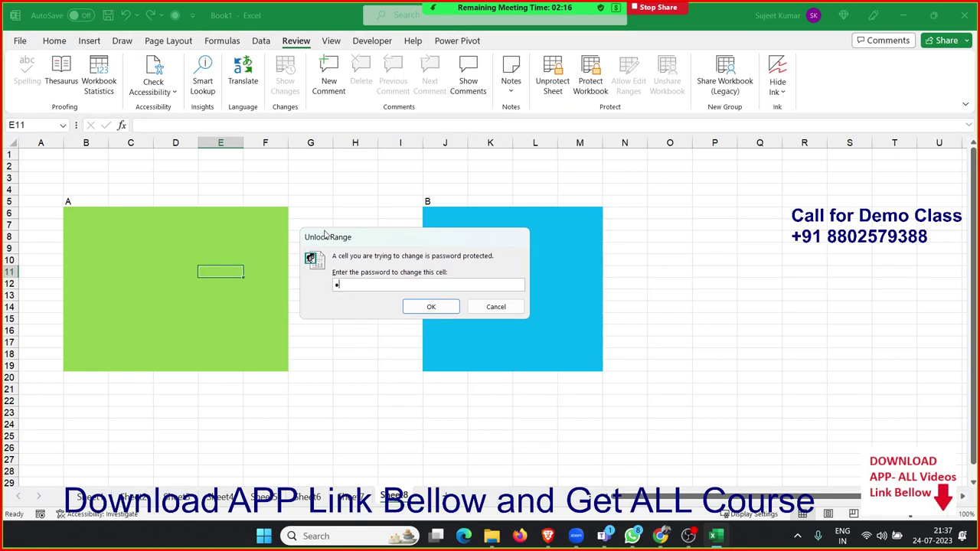
key(Return)
click(233, 262)
text(gfg)
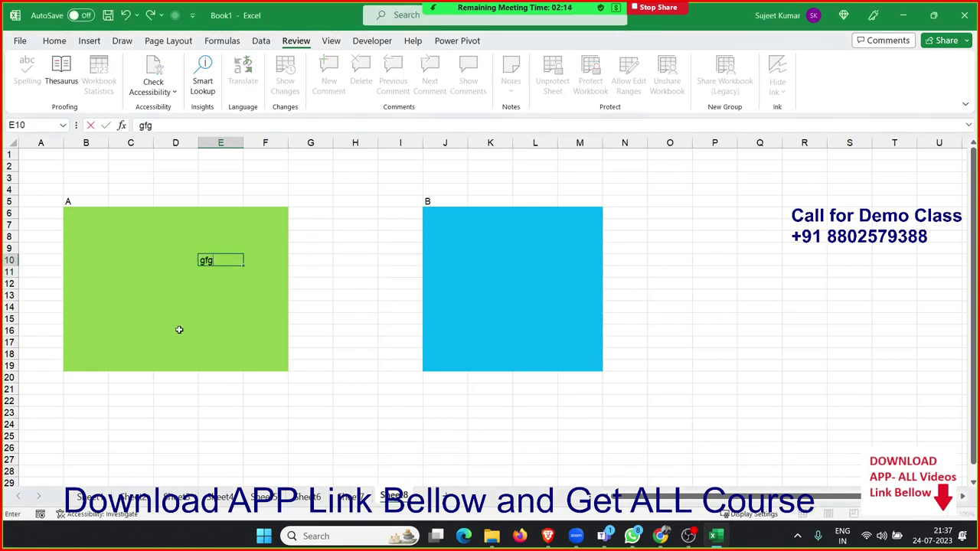
click(179, 329)
text(dfg)
Step: Try editing G22 and K13, which stay locked after a wrong password
double_click(306, 403)
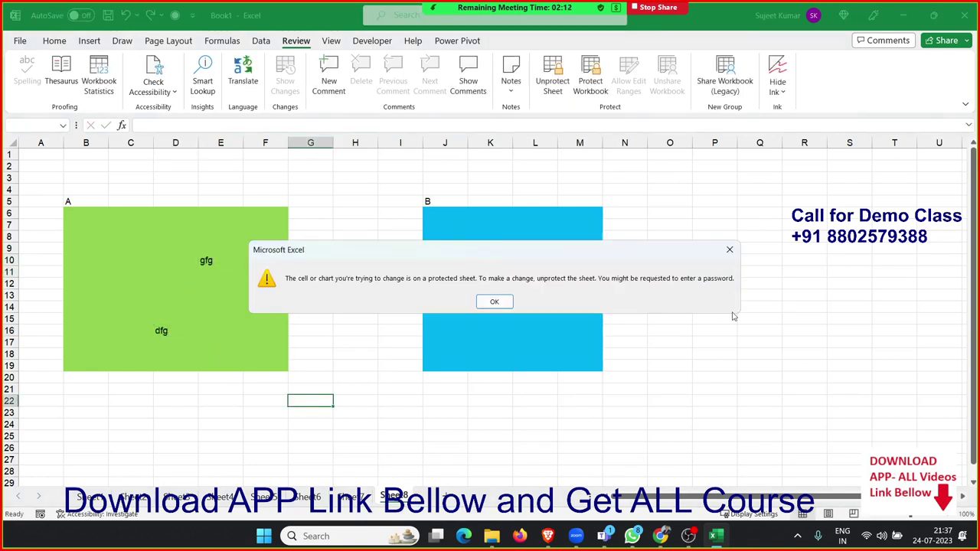
click(502, 305)
click(469, 297)
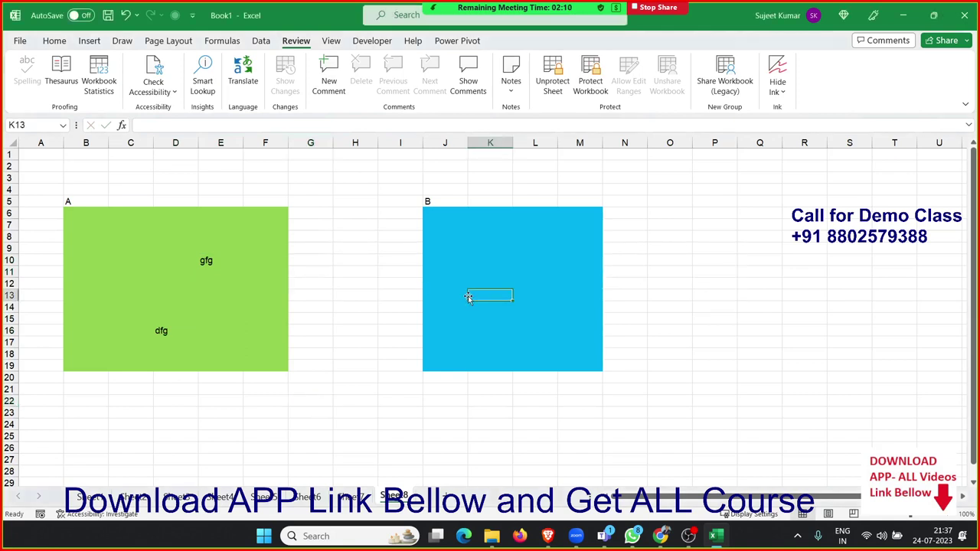
double_click(468, 296)
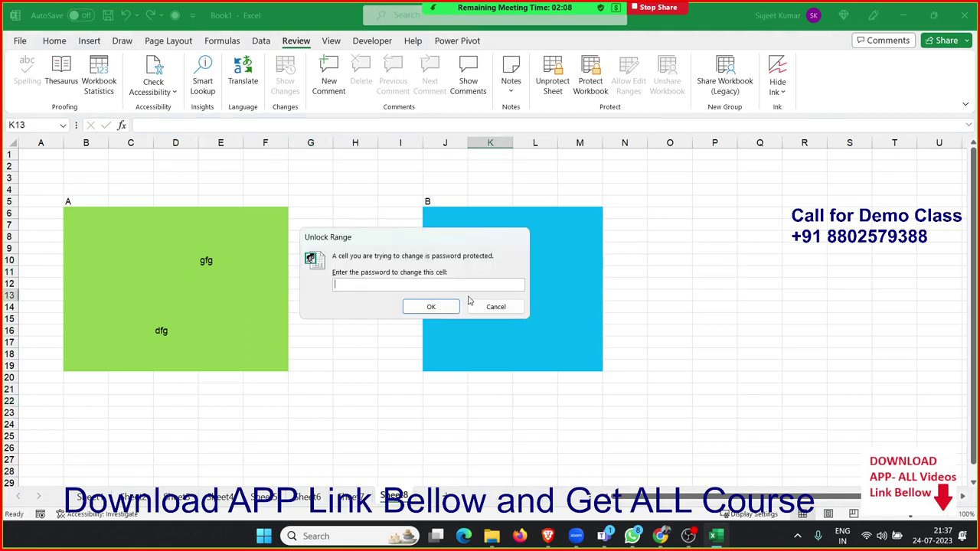
key(Return)
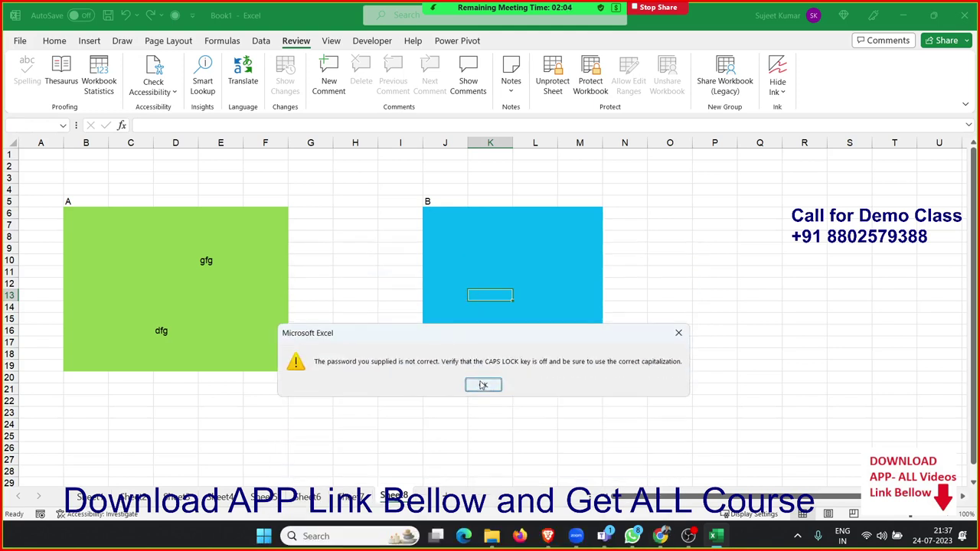
click(483, 385)
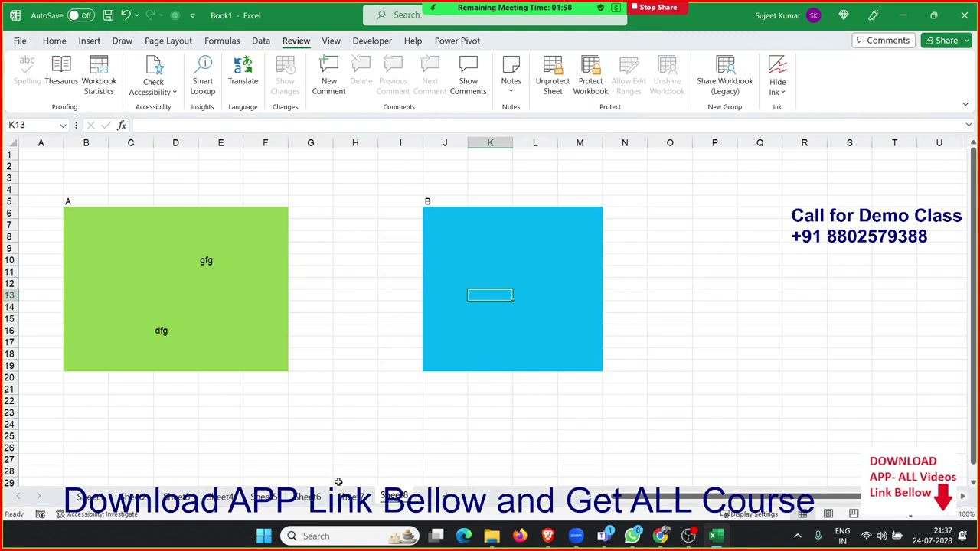
Step: Password-protect the workbook structure via Protect Workbook
right_click(405, 494)
click(362, 400)
click(590, 82)
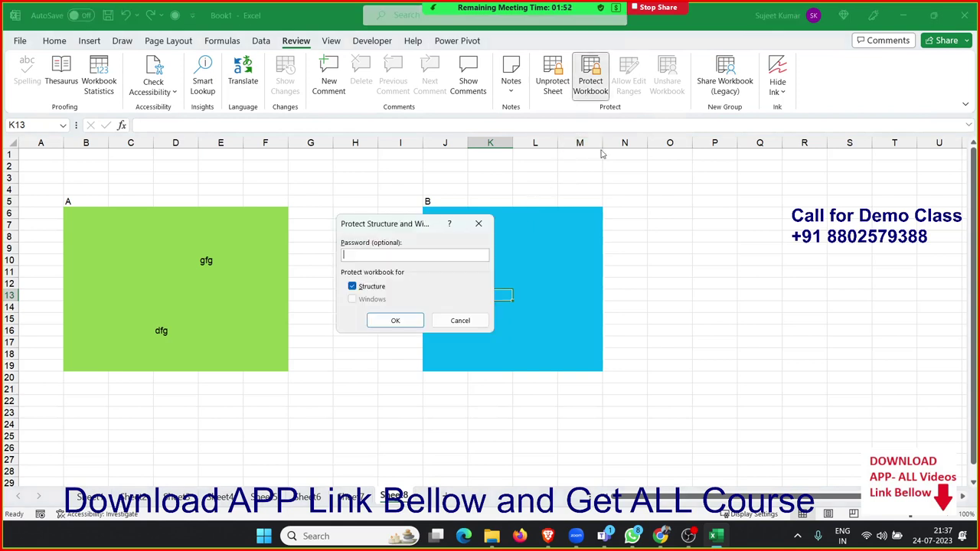
click(408, 315)
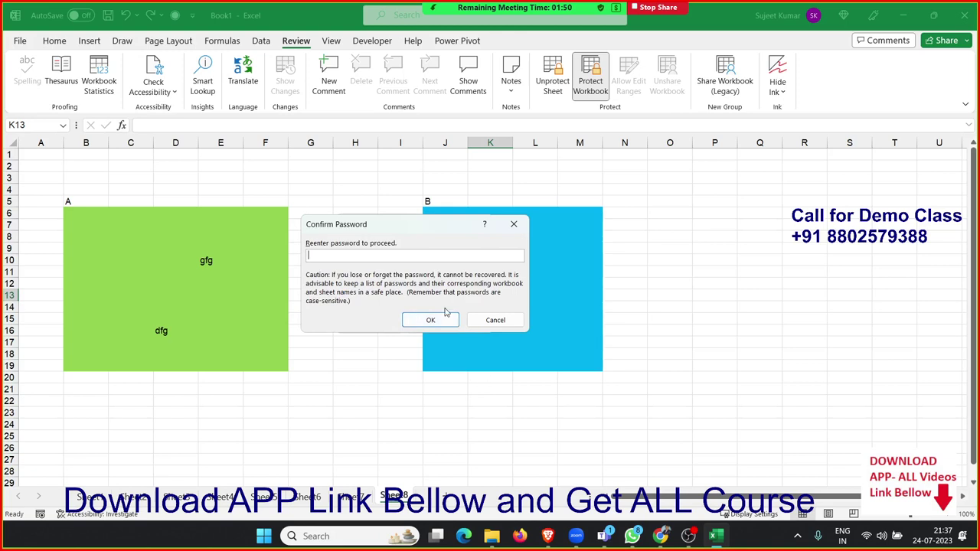
click(430, 319)
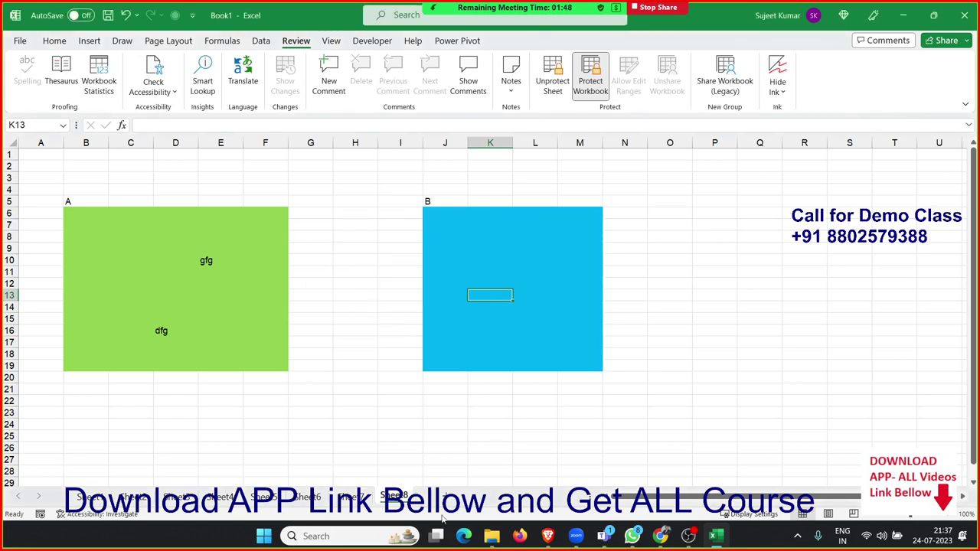
Step: Check that sheet-tab options are now restricted, then go to File > Save As
right_click(405, 496)
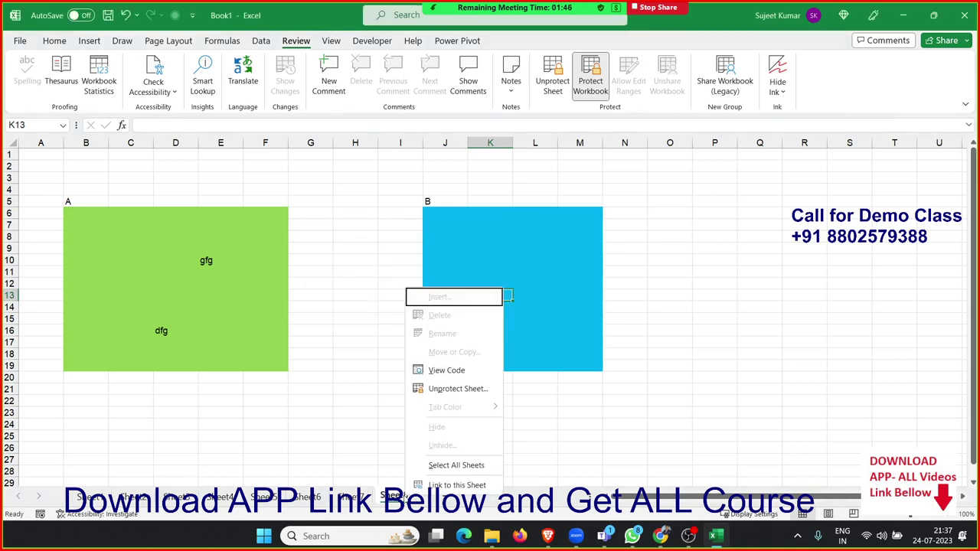
click(330, 317)
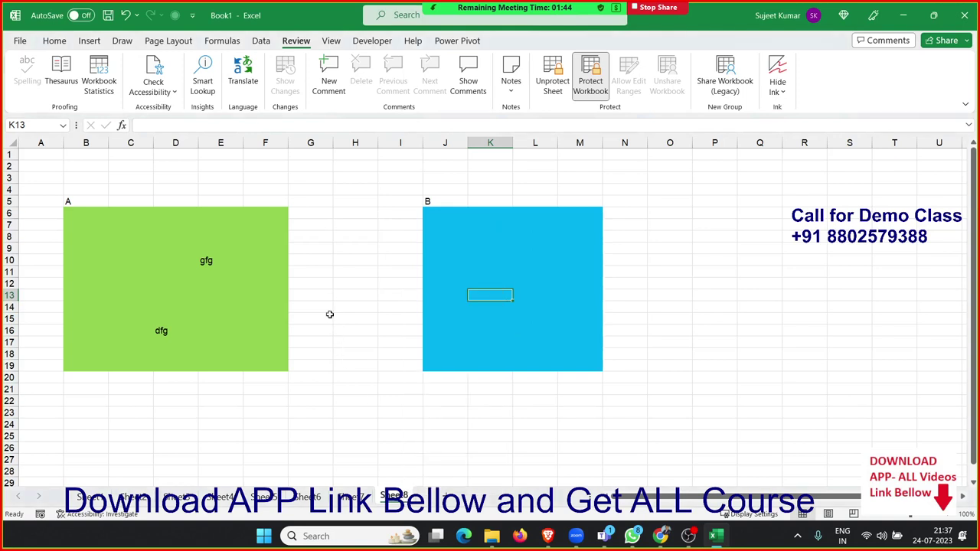
click(20, 44)
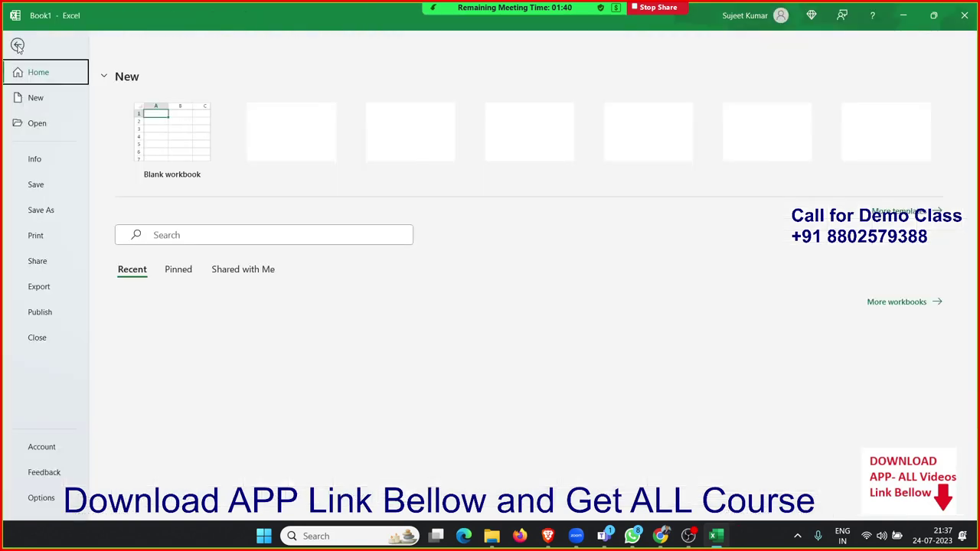
click(53, 215)
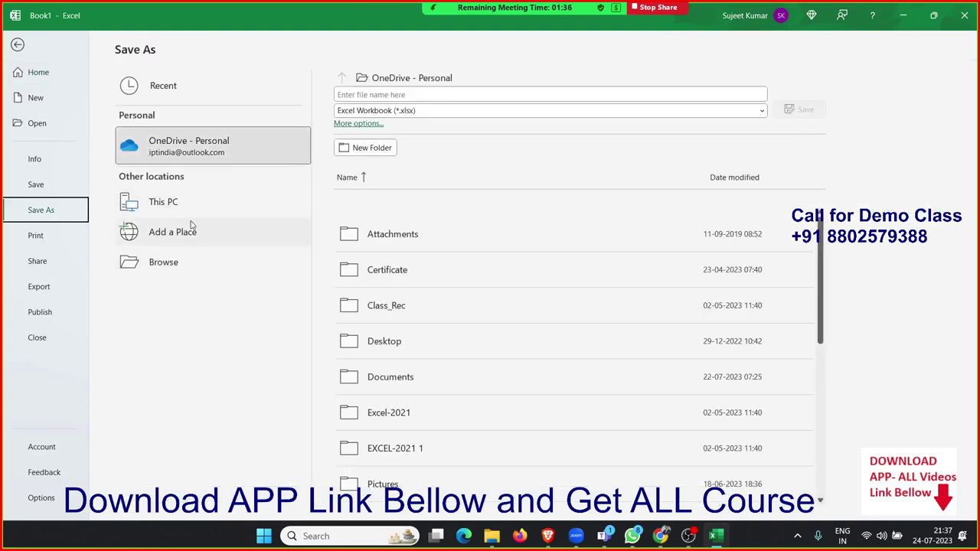
click(177, 263)
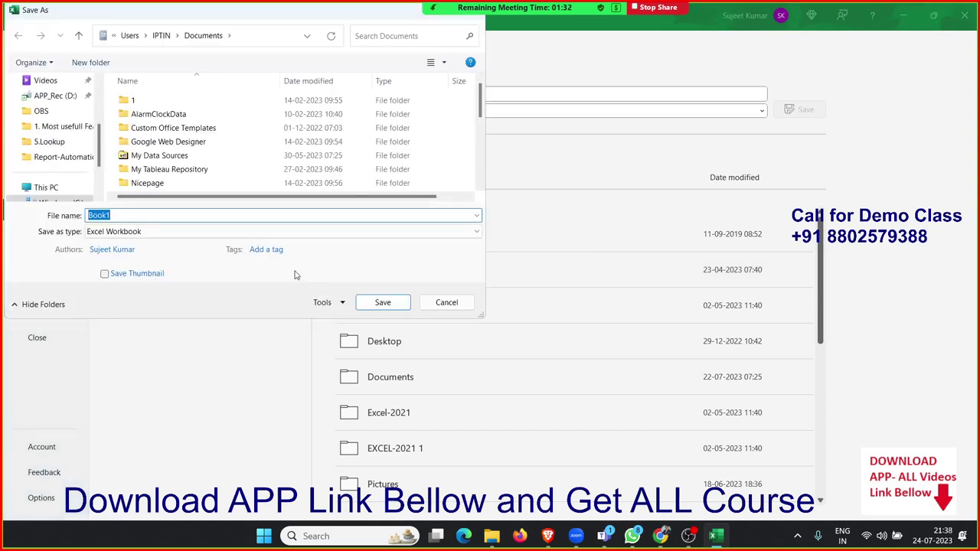
click(338, 306)
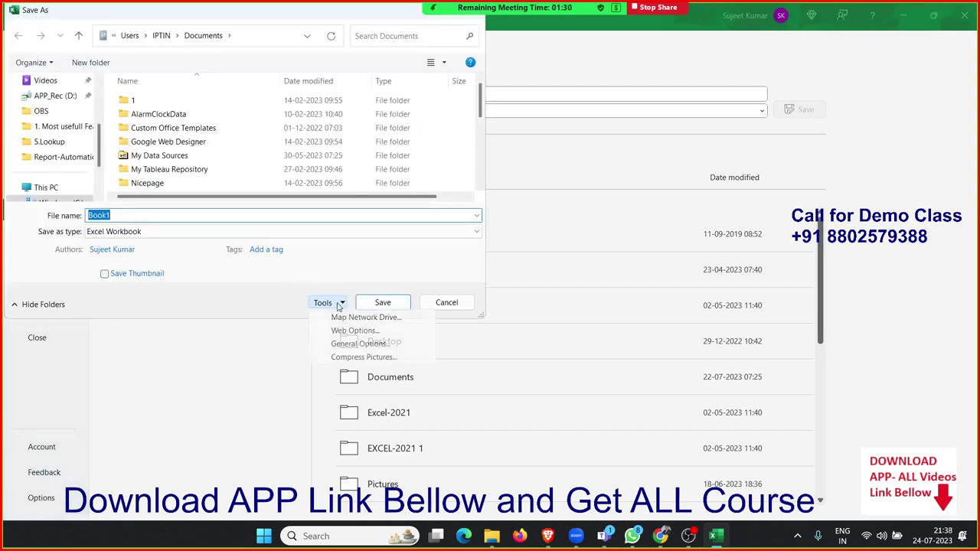
click(338, 345)
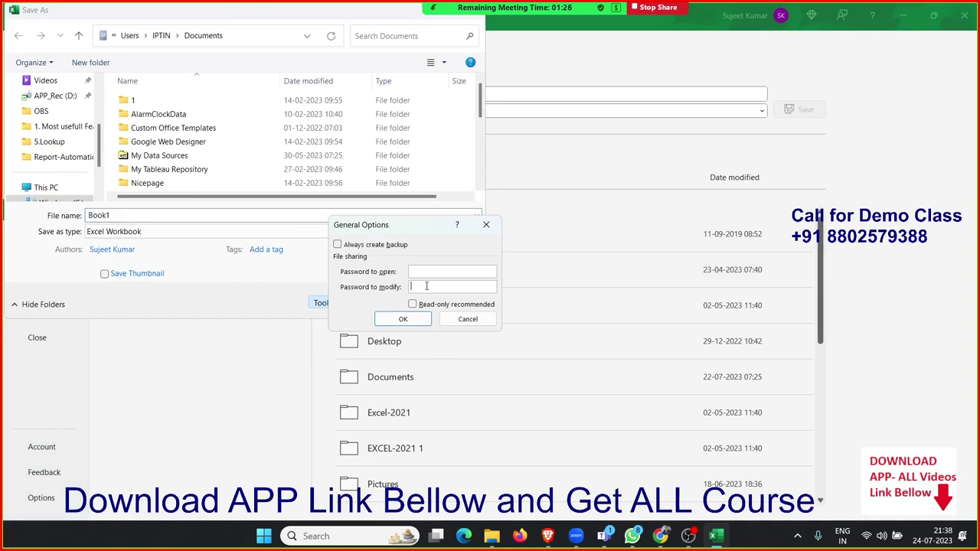
click(466, 319)
Step: Open Encrypt with Password from File > Info, then cancel back to the sheet
click(446, 302)
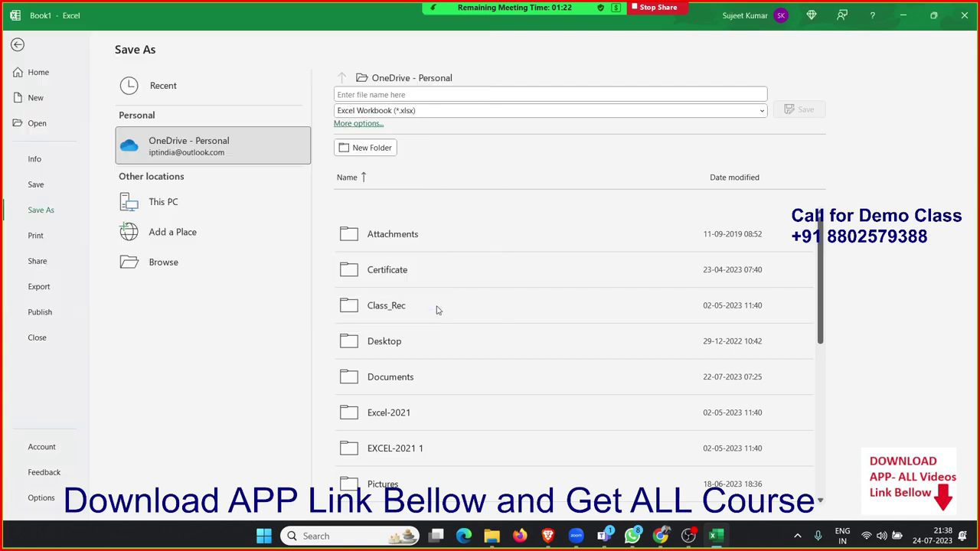
click(67, 167)
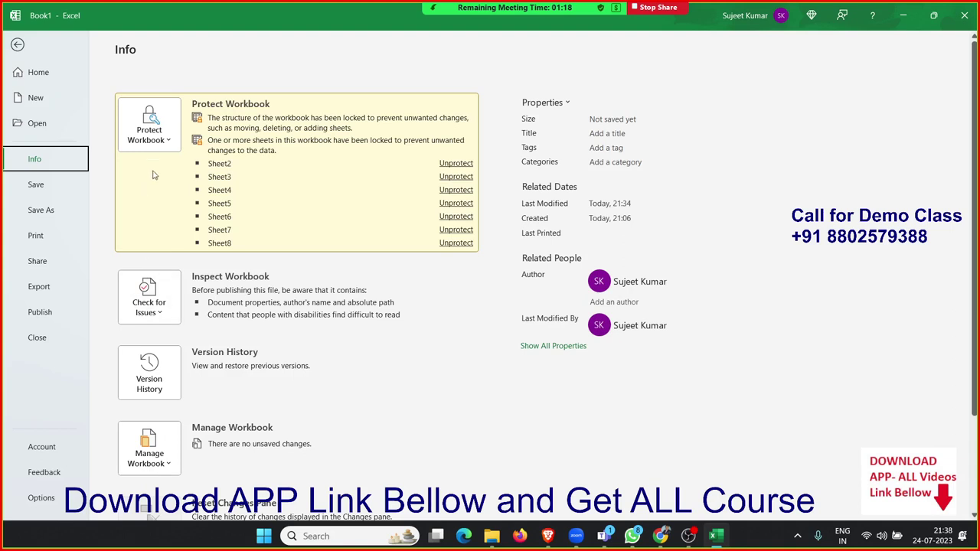
click(157, 144)
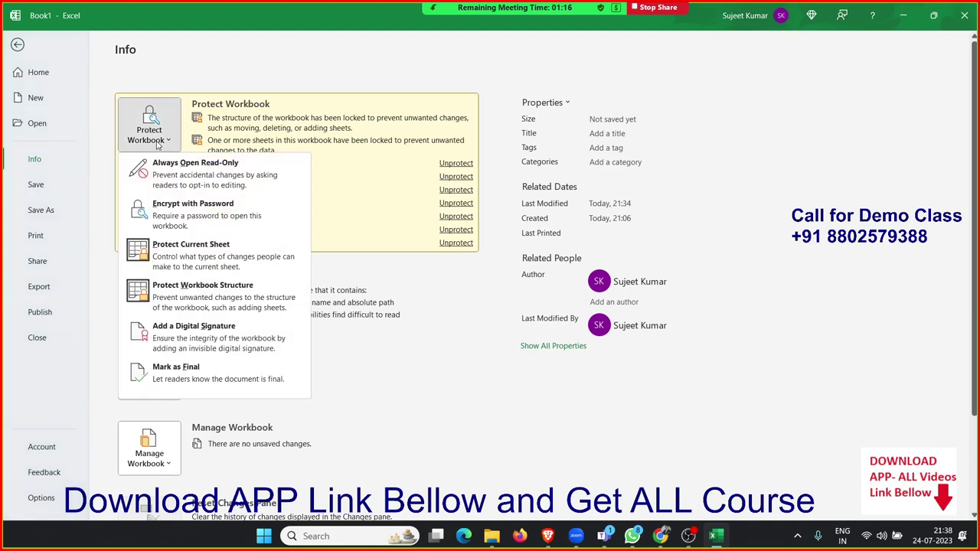
click(163, 216)
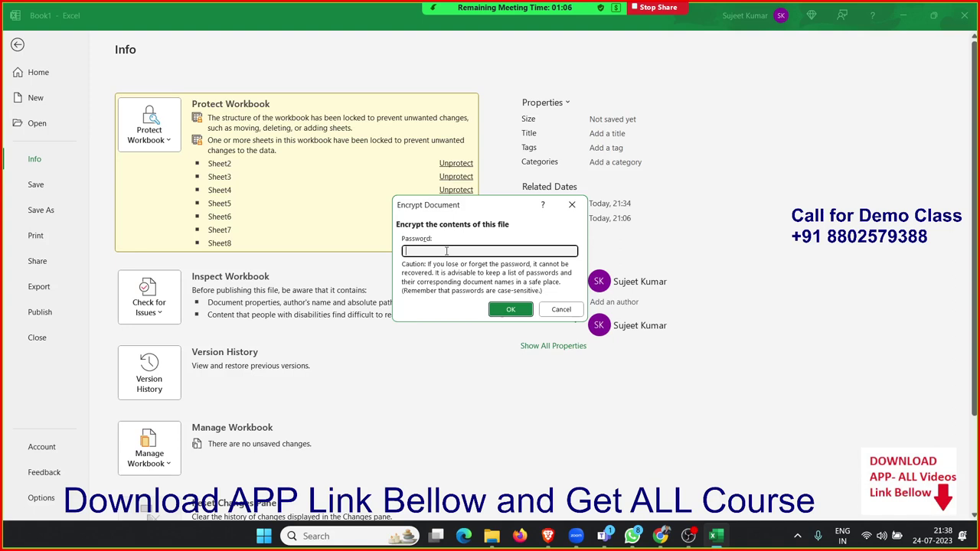
key(Escape)
key(Escape)
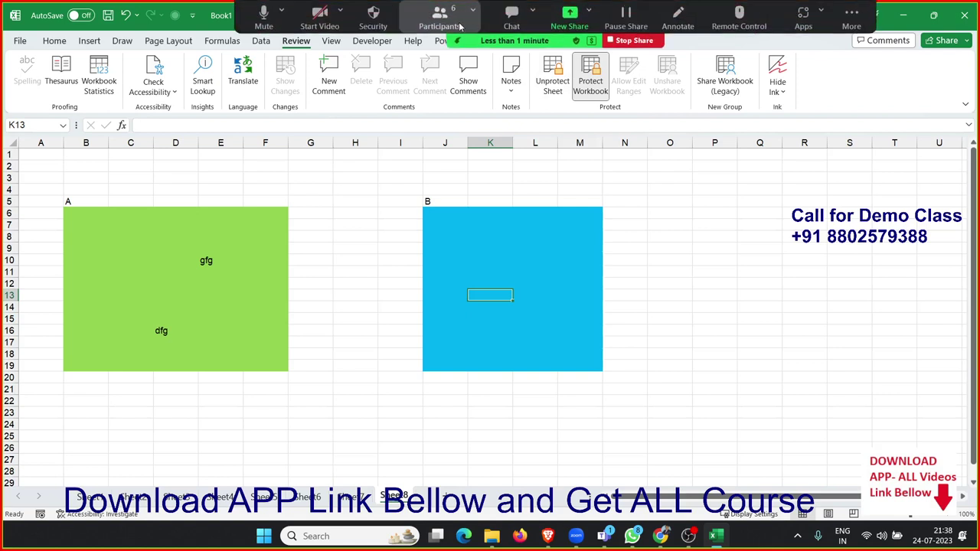
Step: Glance at the Zoom participants list and close it
click(458, 25)
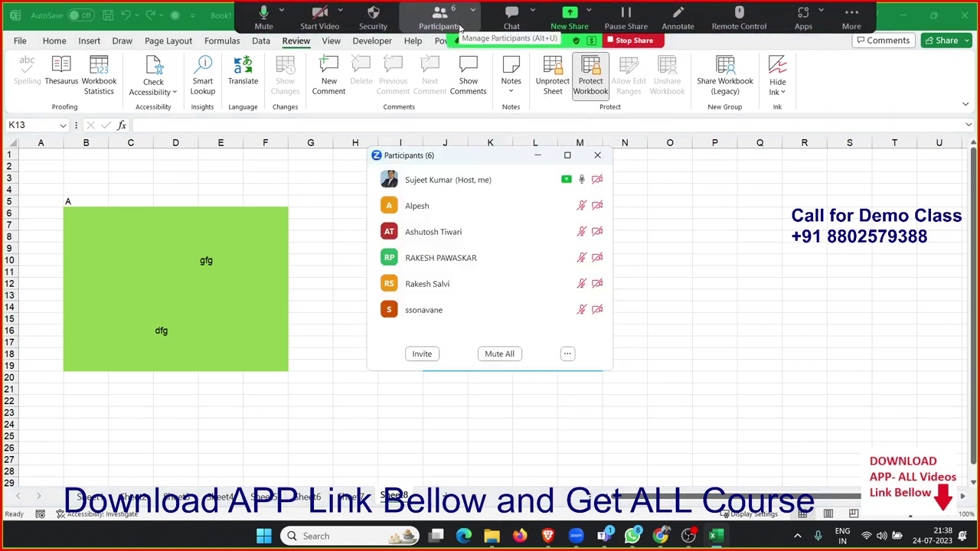
mouse_move(566, 155)
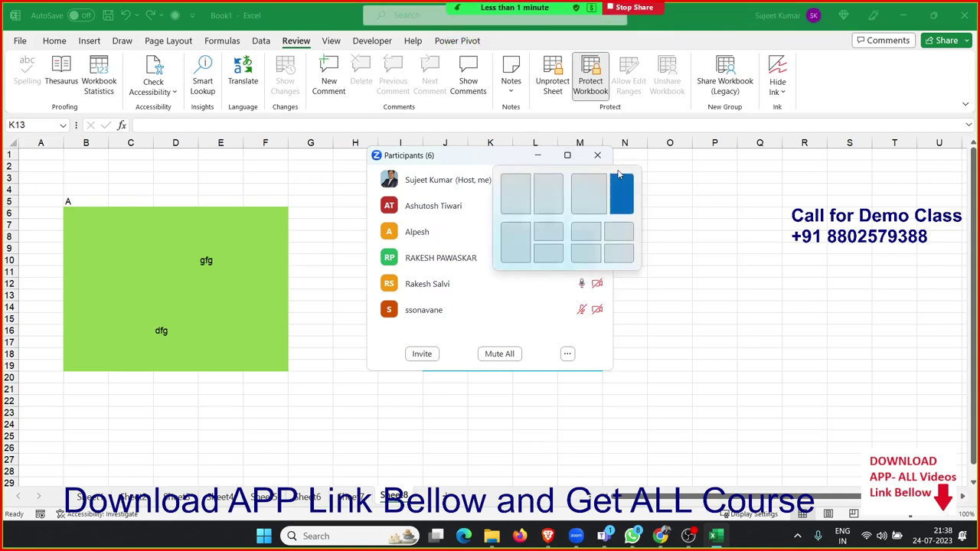
click(597, 156)
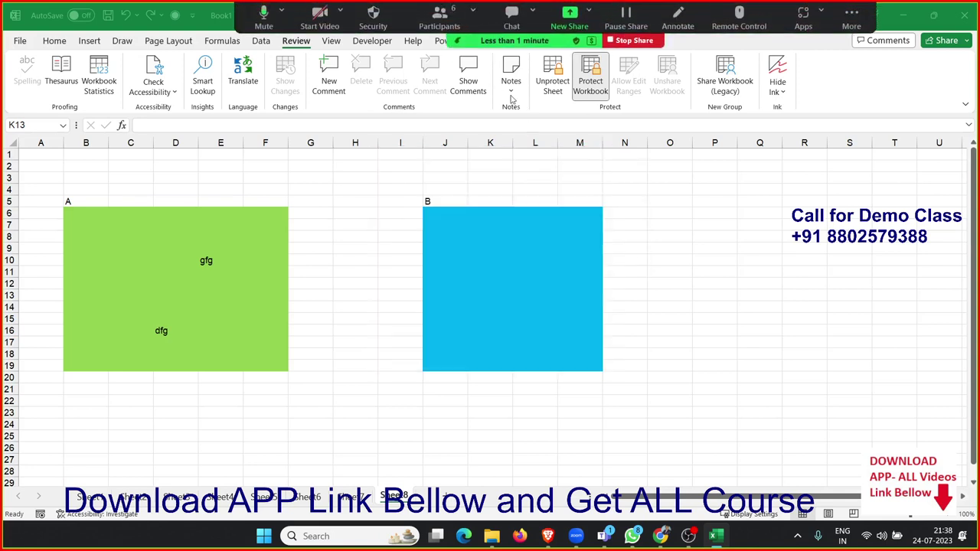
Step: End the Zoom meeting for all and close the Zoom home window
click(849, 19)
click(773, 227)
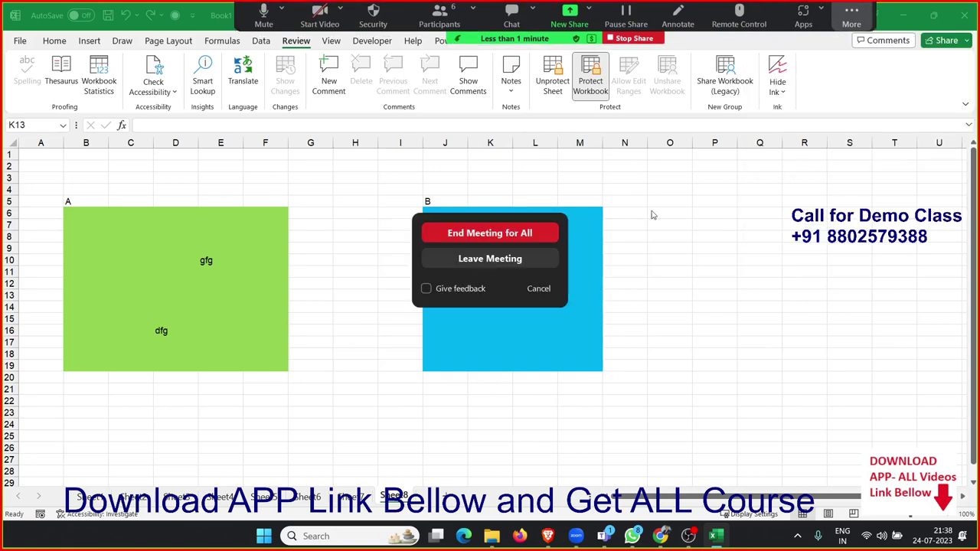
click(550, 230)
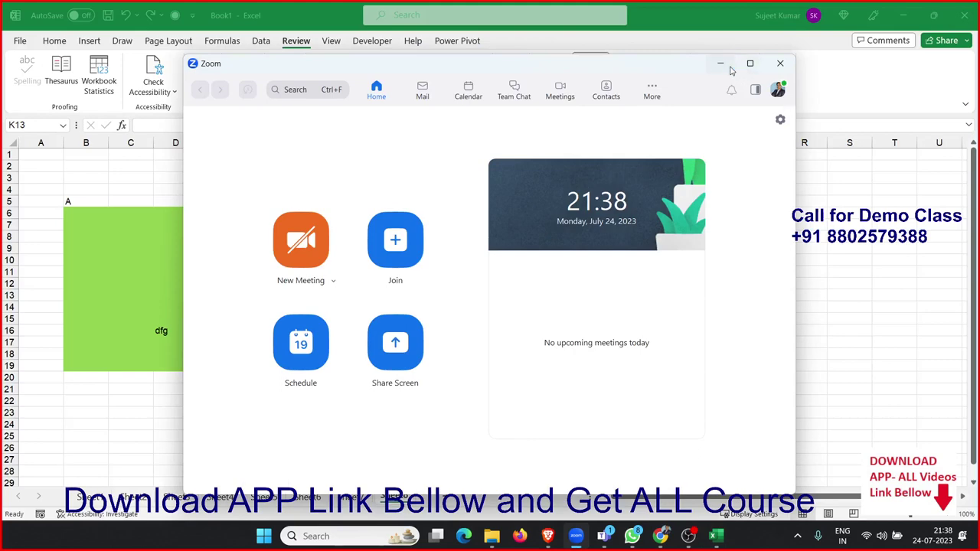
click(720, 63)
click(700, 230)
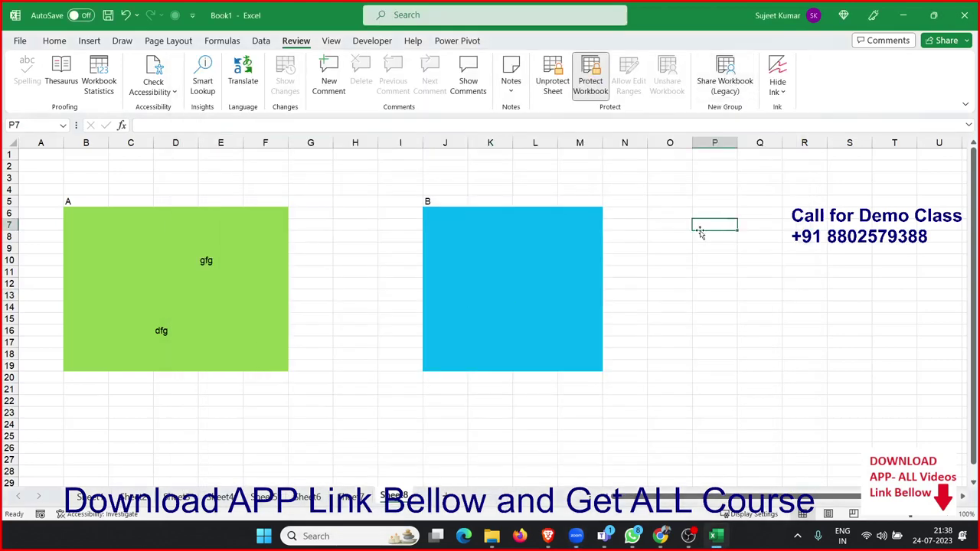
Step: Unprotect the workbook structure with its password and move to the new blank Sheet9
click(55, 42)
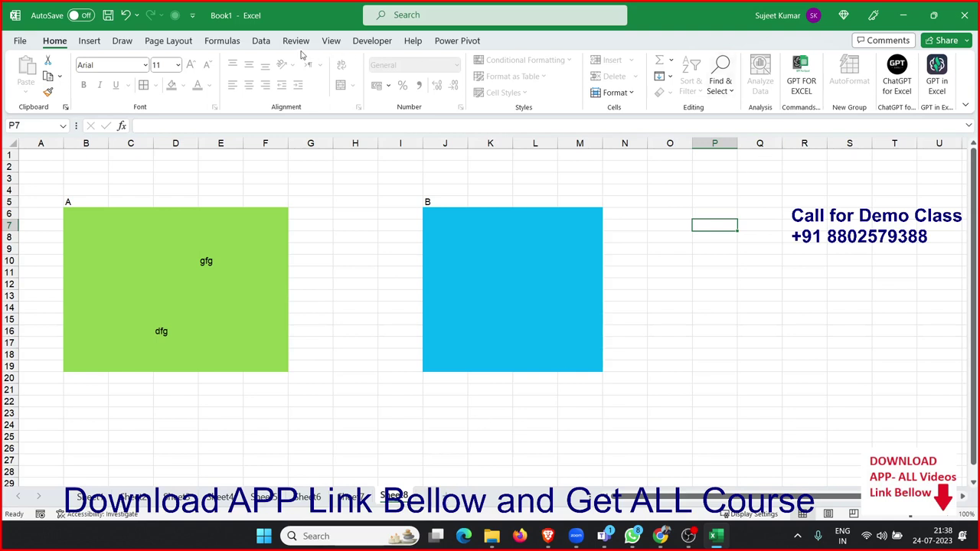
click(171, 43)
click(216, 42)
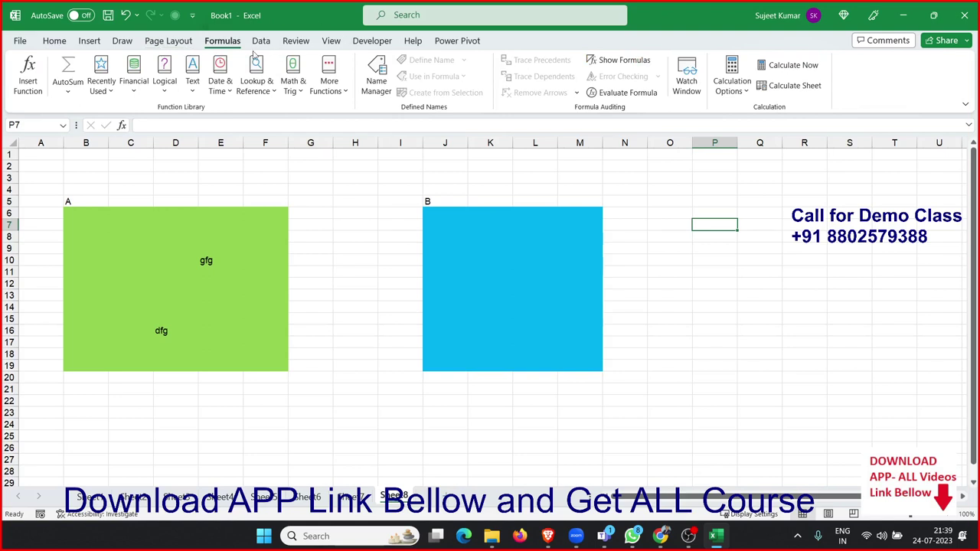
click(291, 44)
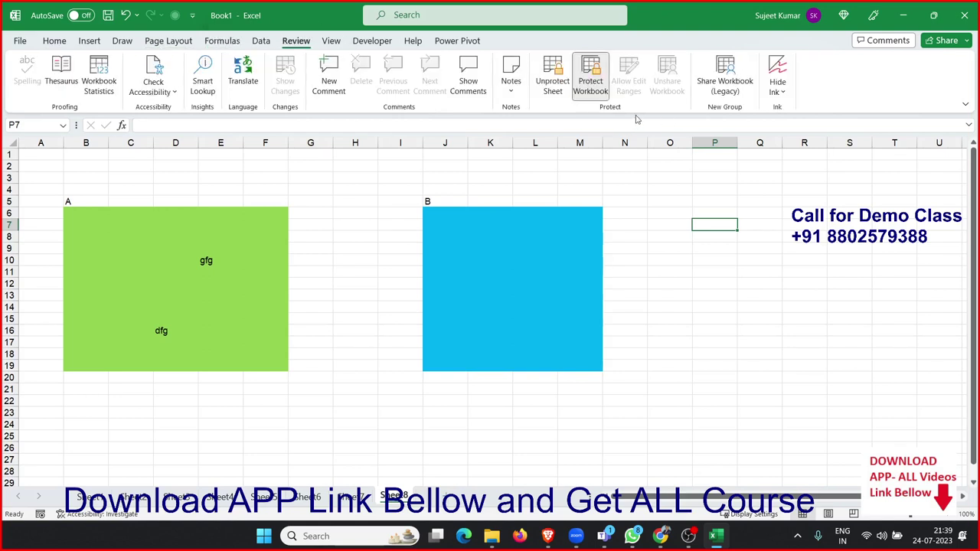
click(590, 77)
text(1)
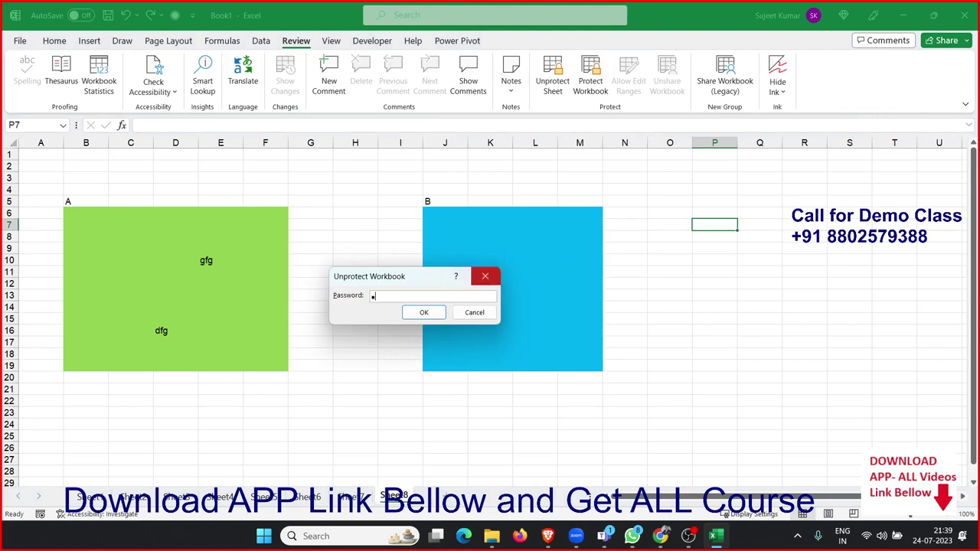
key(Return)
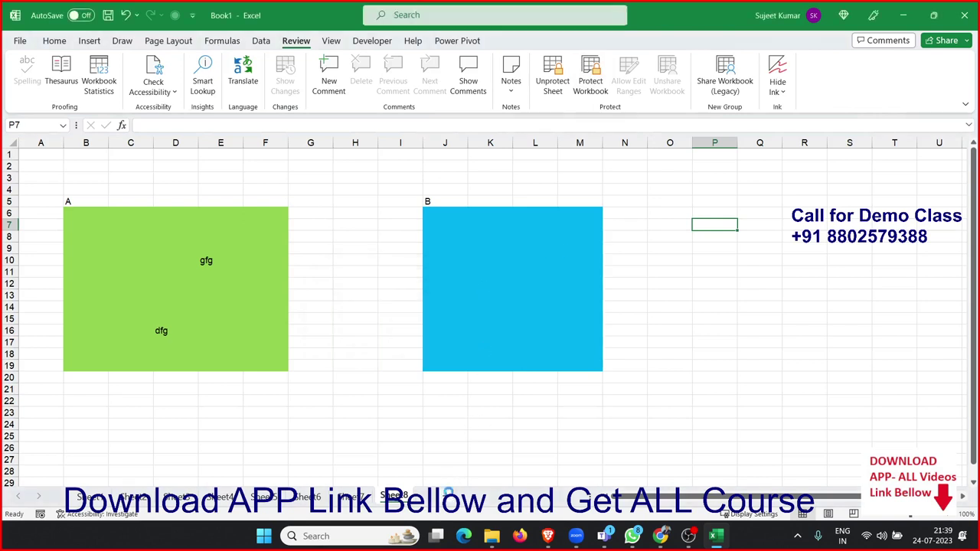
click(446, 494)
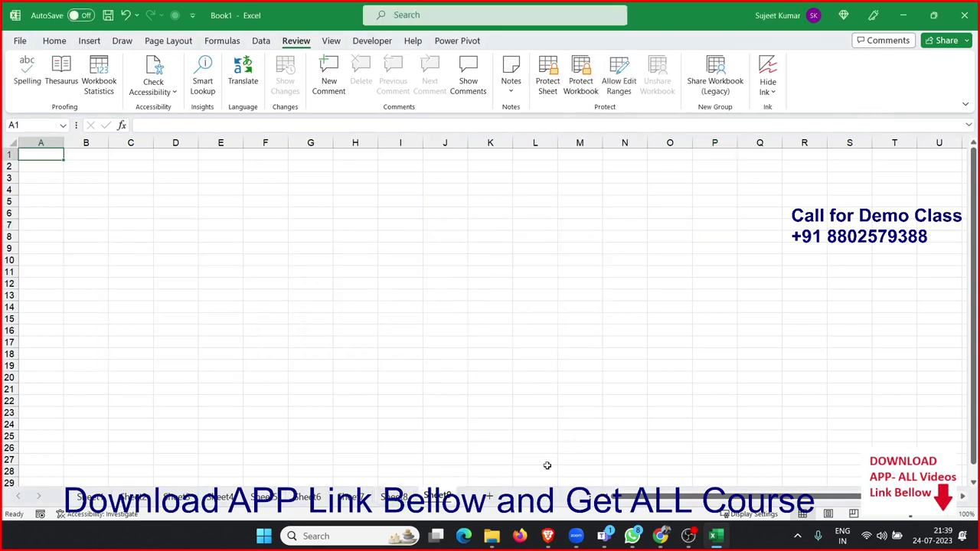
Step: Look through the Home tab's Insert, Delete and AutoSum options
click(61, 42)
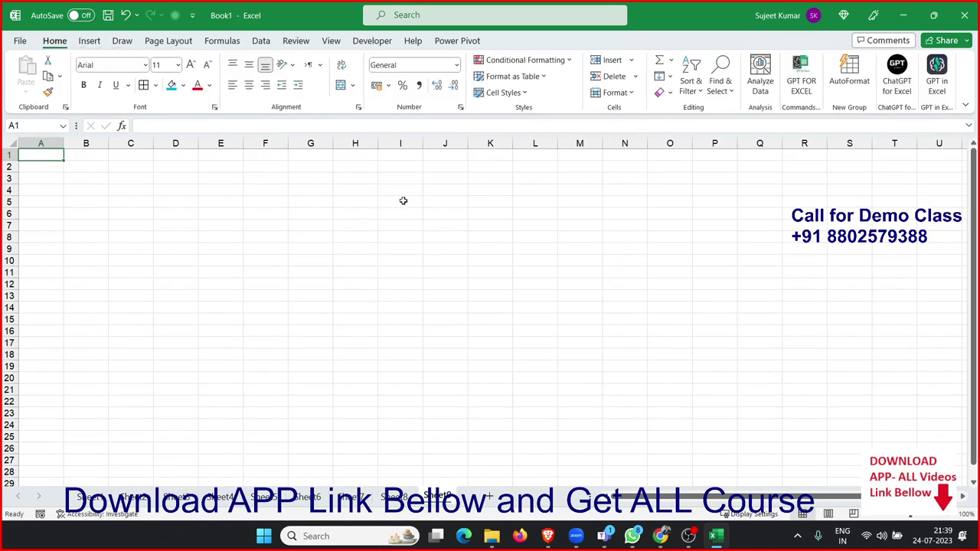
click(540, 228)
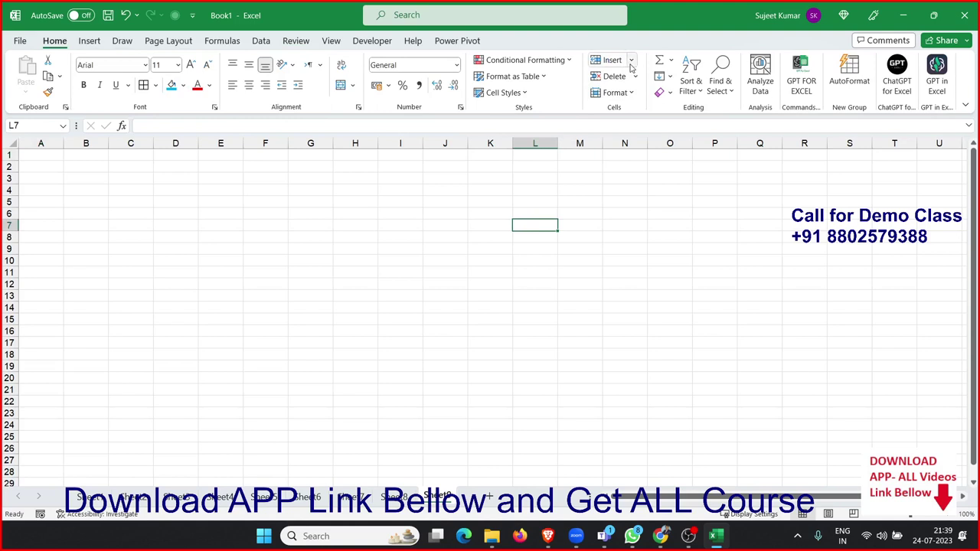
click(631, 66)
click(631, 64)
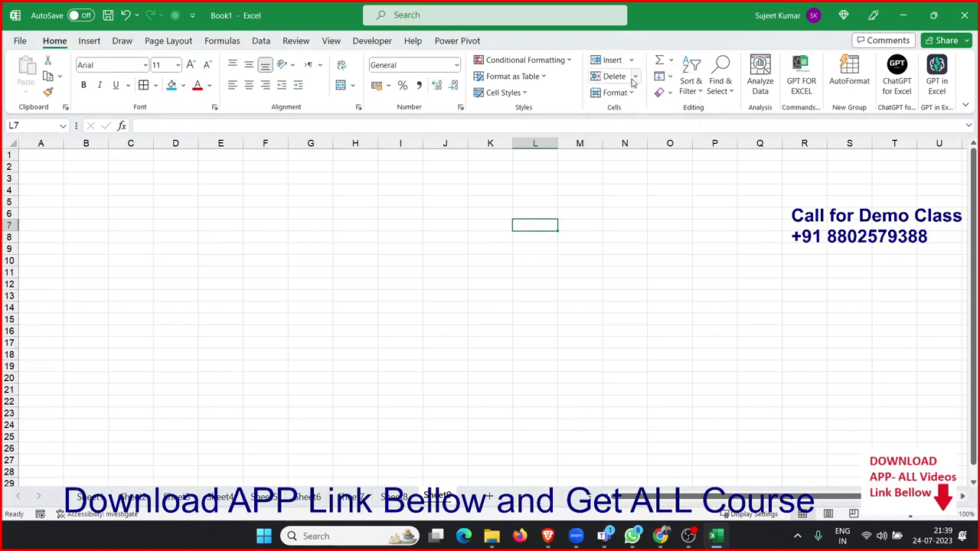
click(634, 76)
click(634, 78)
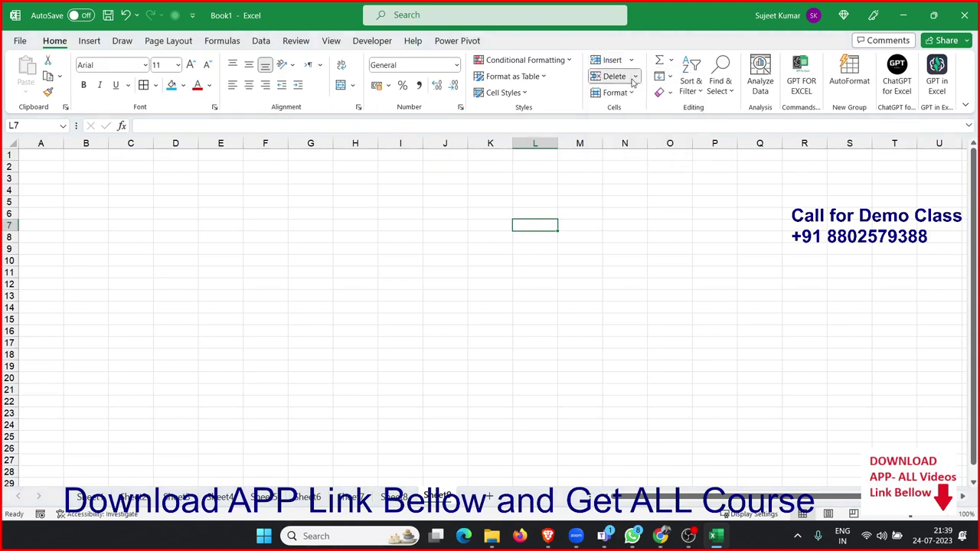
click(671, 65)
click(85, 189)
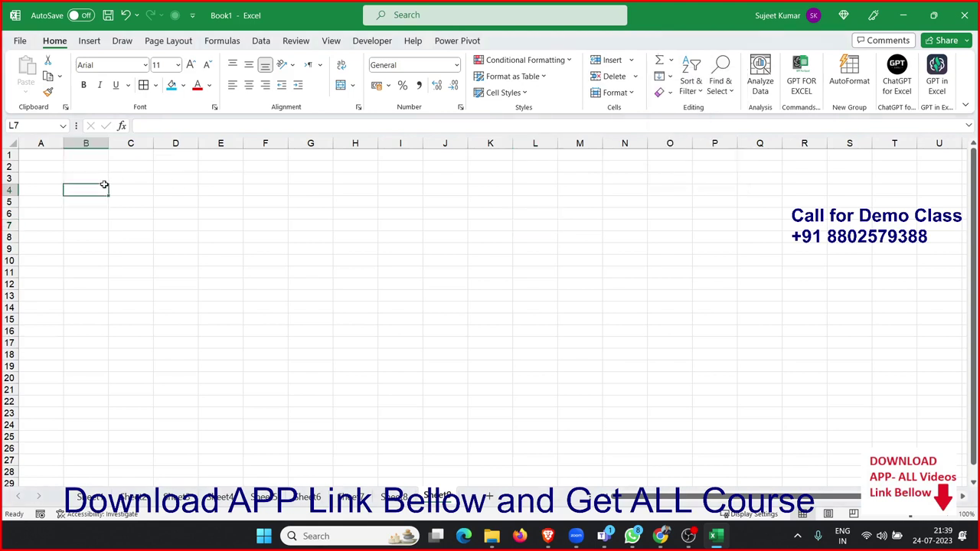
Step: Enter 85, 36, 25, 63, 36, 63, 63 down B1:B7
click(96, 159)
text(85)
key(Return)
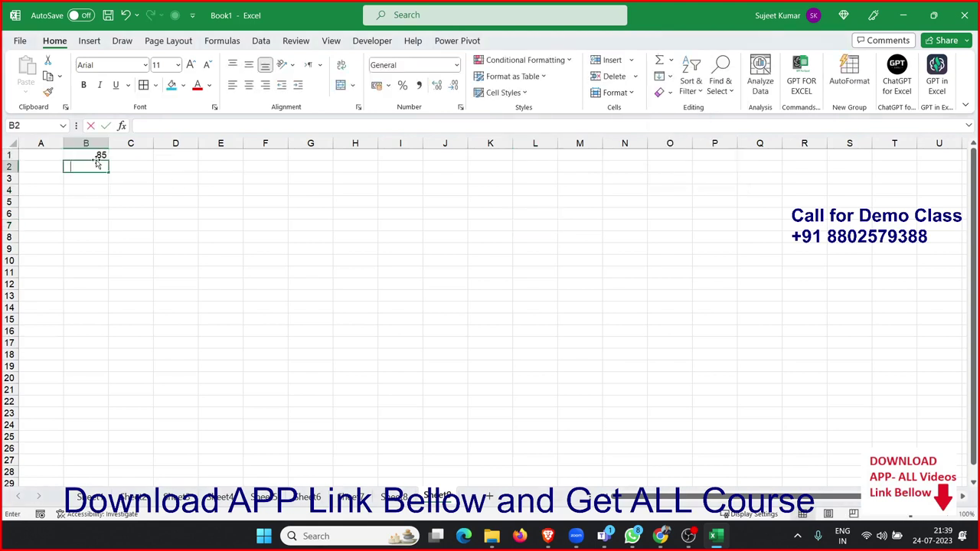
text(36)
key(Return)
text(25)
key(Return)
text(63)
key(Return)
text(36)
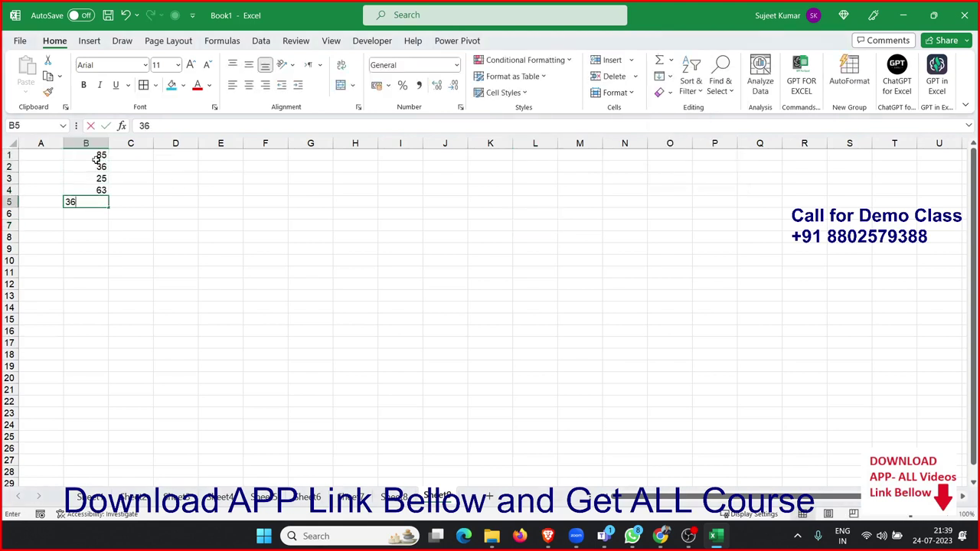
key(Return)
text(63 63)
key(Return)
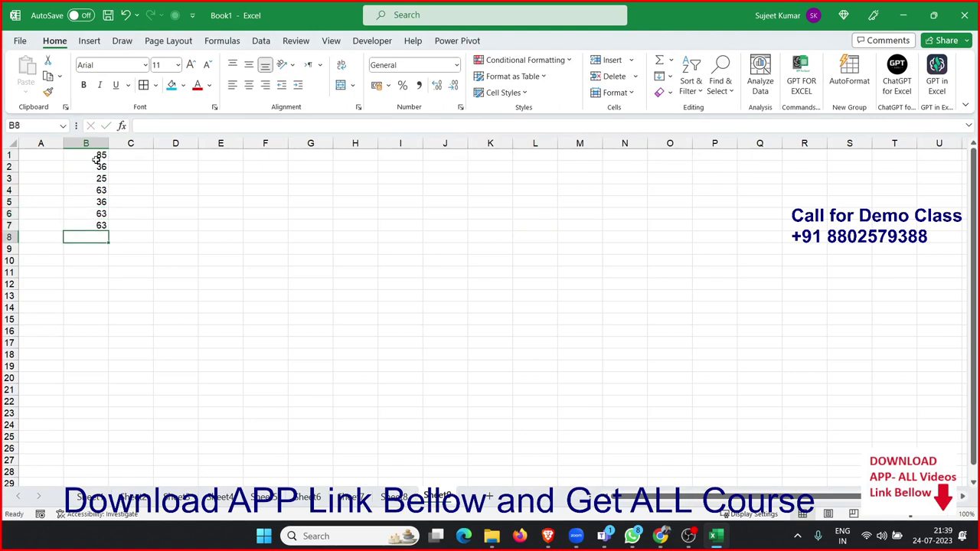
Step: Total B1:B7 in B8 with AutoSum, giving =SUM(B1:B7) = 371
text(=SUM()
key(Up)
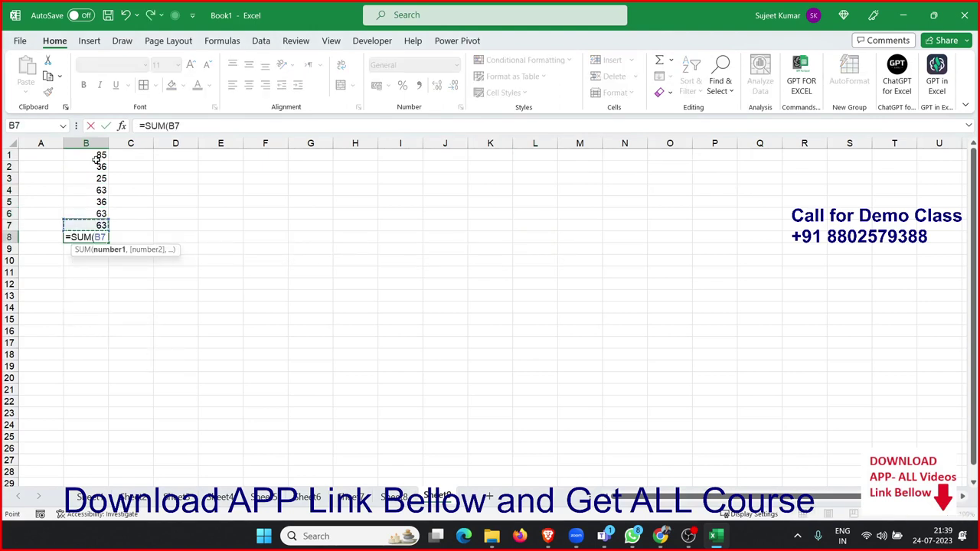
key(ctrl+shift+Up)
key(Escape)
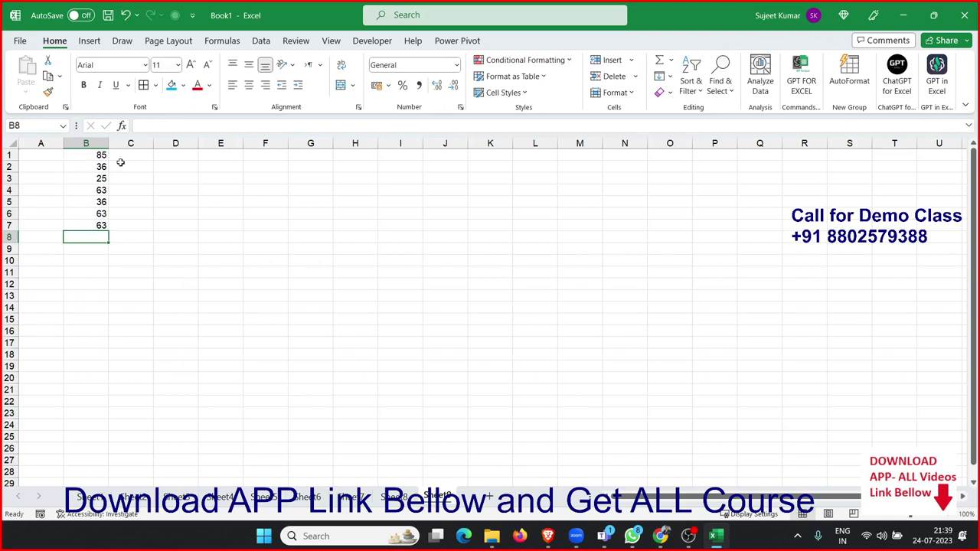
click(660, 60)
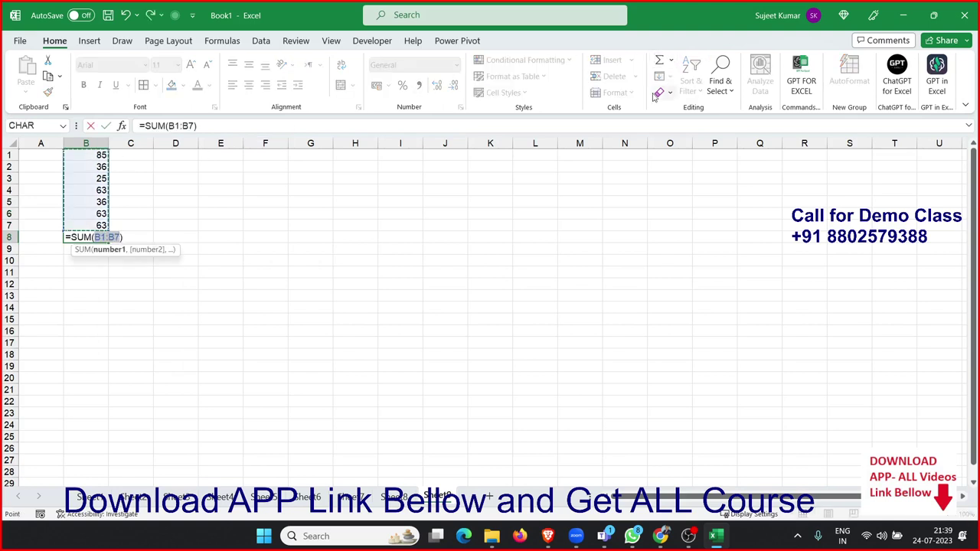
key(Return)
key(Up)
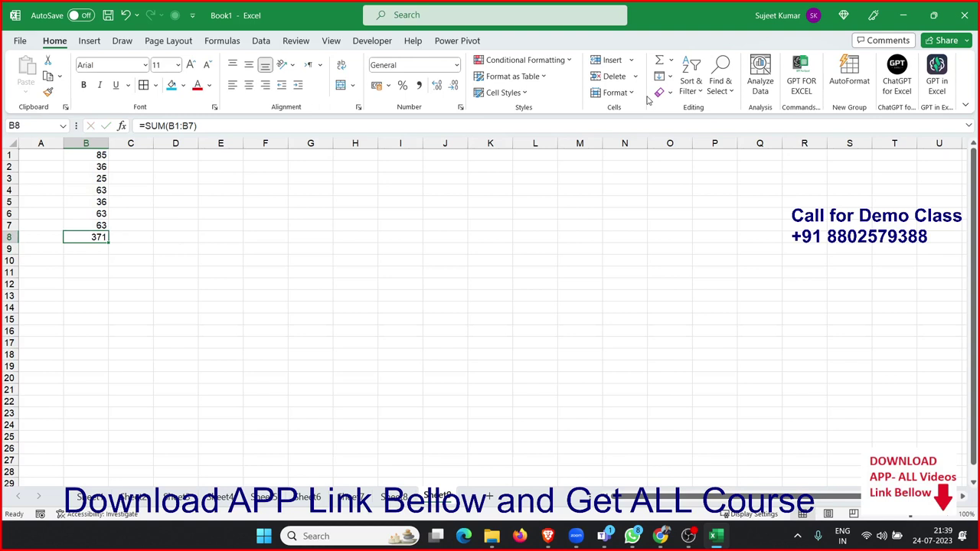
key(ctrl+Up)
Step: Clear the numbers in column B and enter starting values 1 and 2 in A1:A2
key(ctrl+shift+Down)
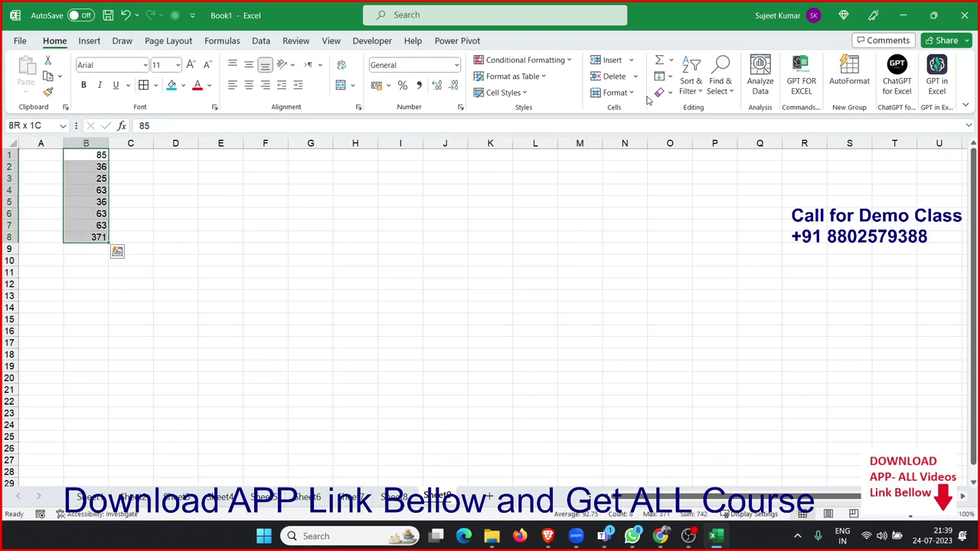
key(Delete)
key(ctrl+Home)
text(1)
key(Return)
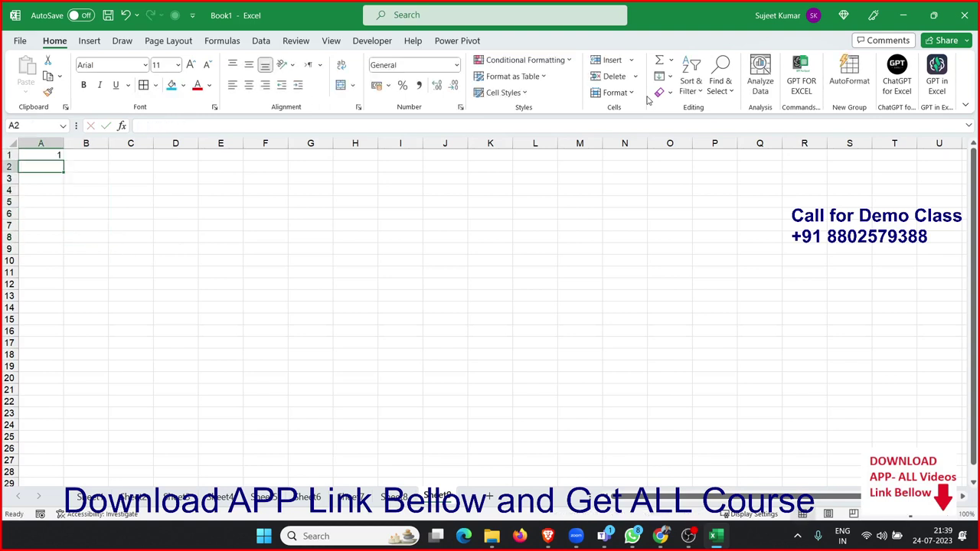
text(2)
key(Up)
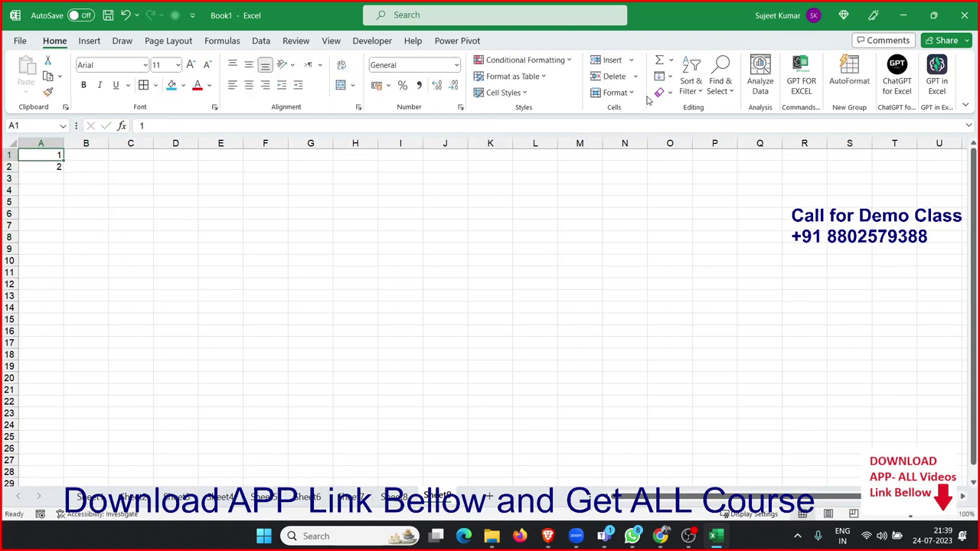
key(shift+Down)
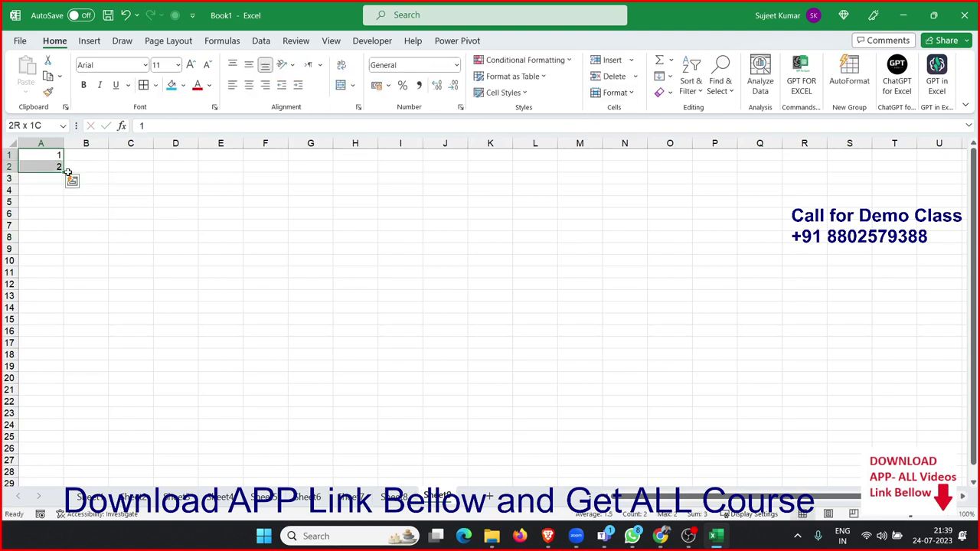
Step: Select A1:A16 and fill it with a linear series numbered 1 through 16
drag(65, 172, 69, 355)
key(ctrl+z)
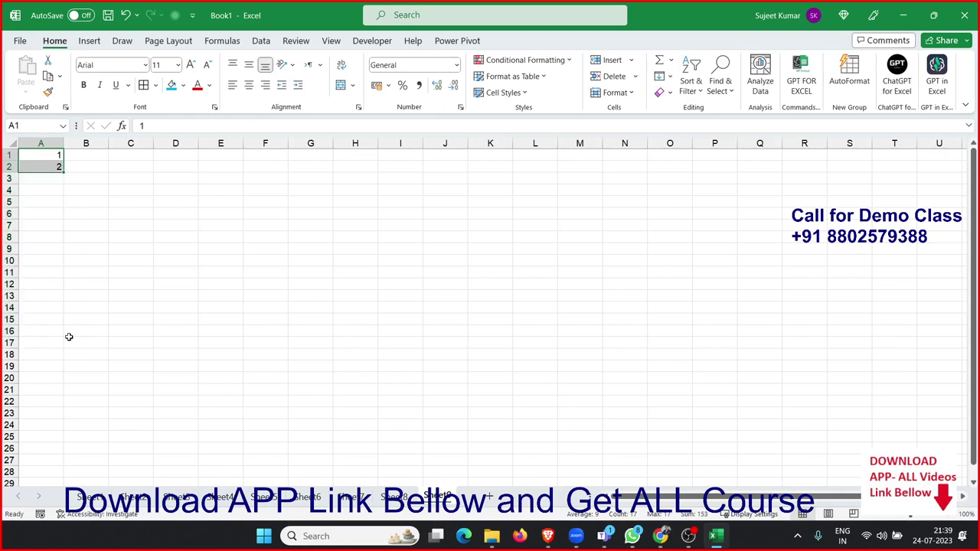
click(90, 300)
click(57, 167)
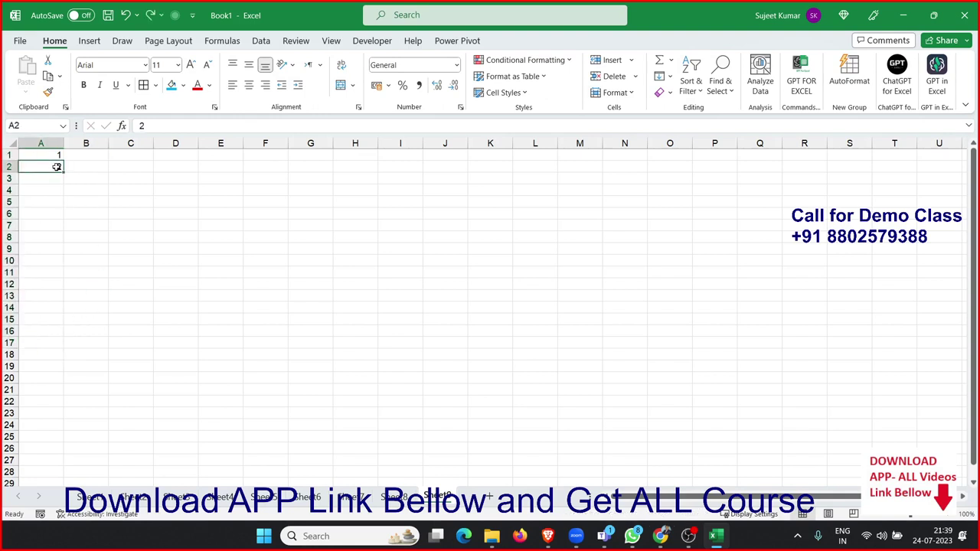
drag(54, 154, 44, 329)
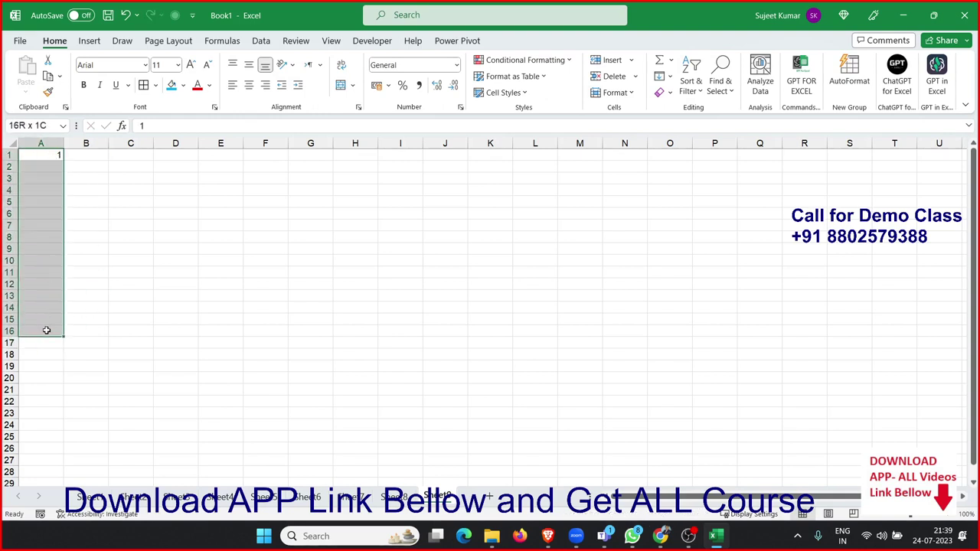
click(669, 76)
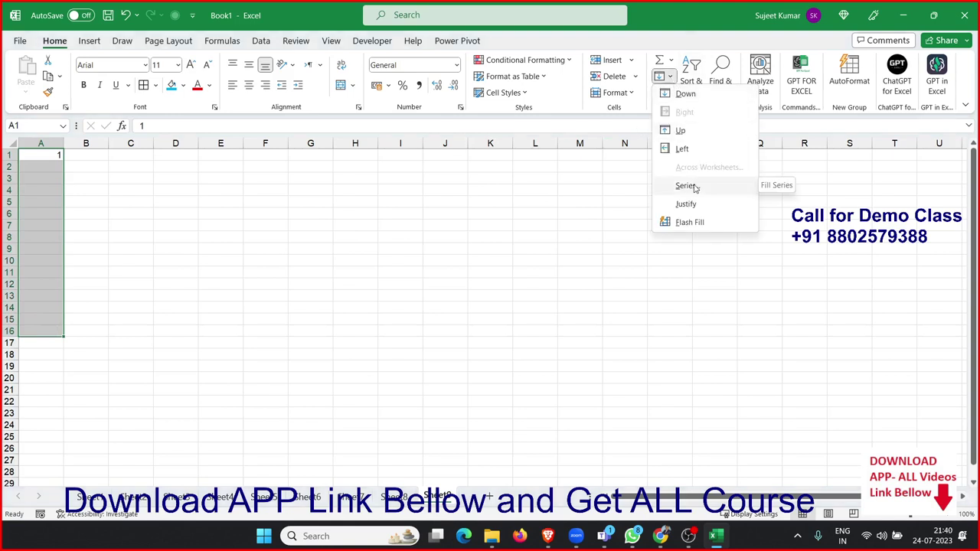
click(685, 186)
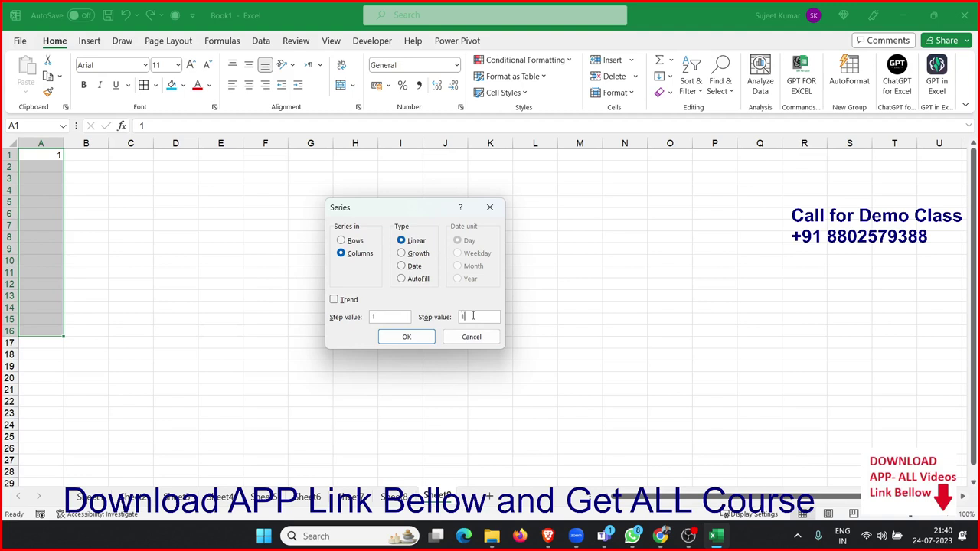
click(424, 337)
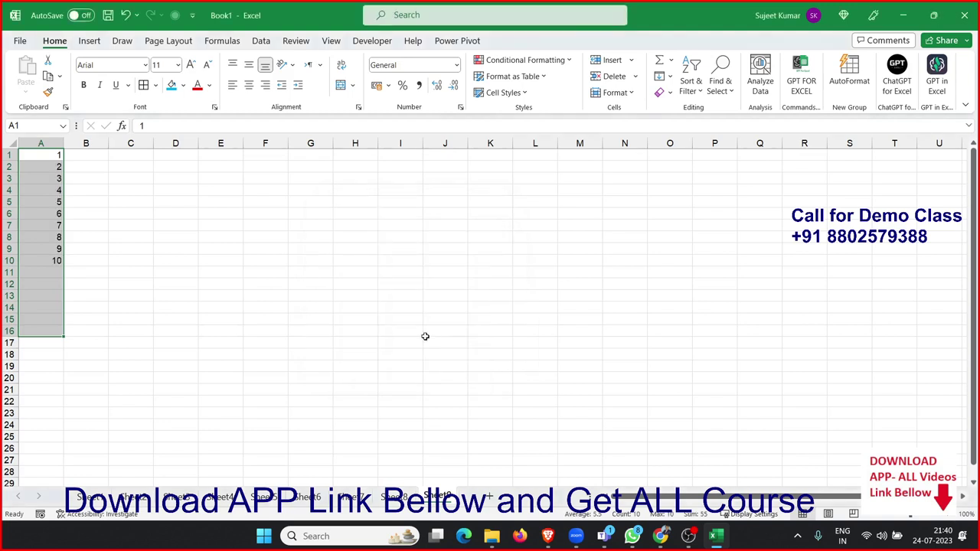
click(661, 77)
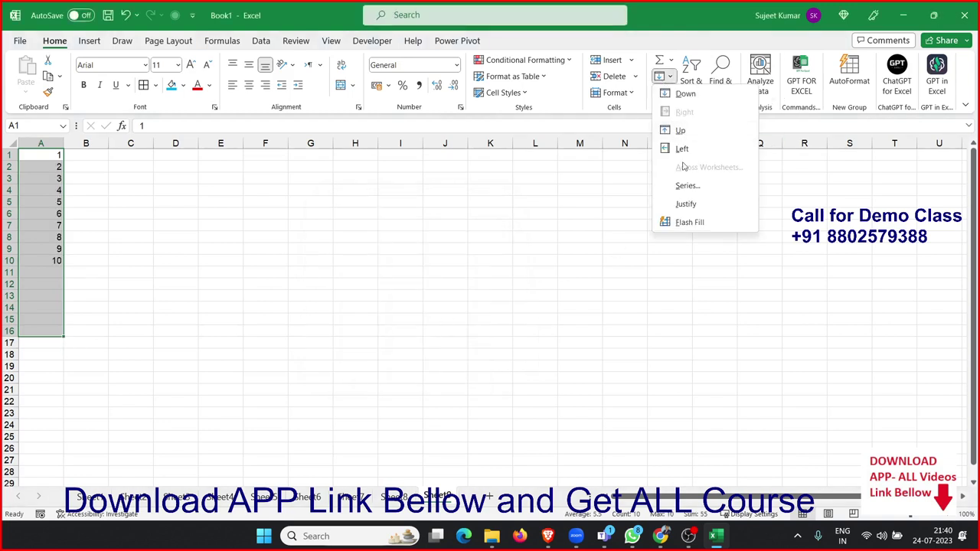
click(688, 186)
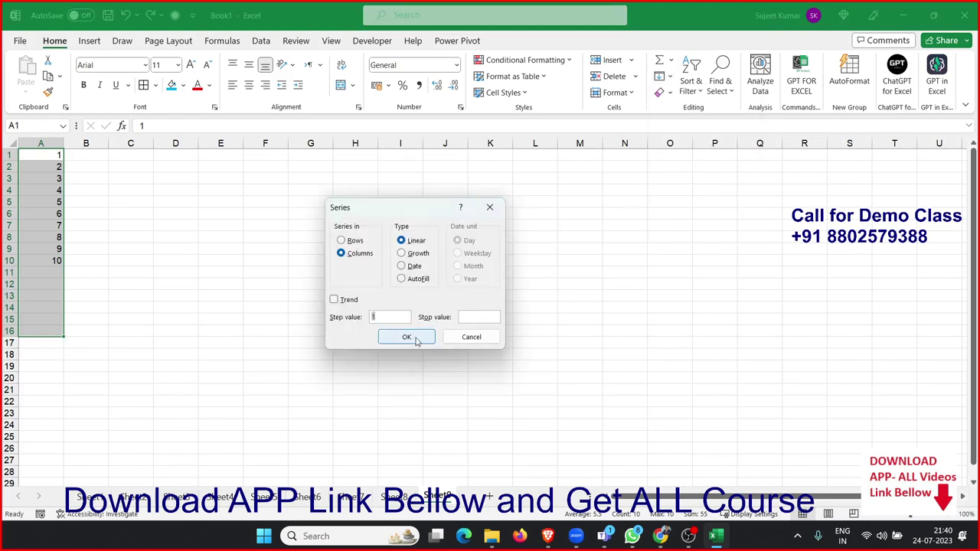
click(408, 337)
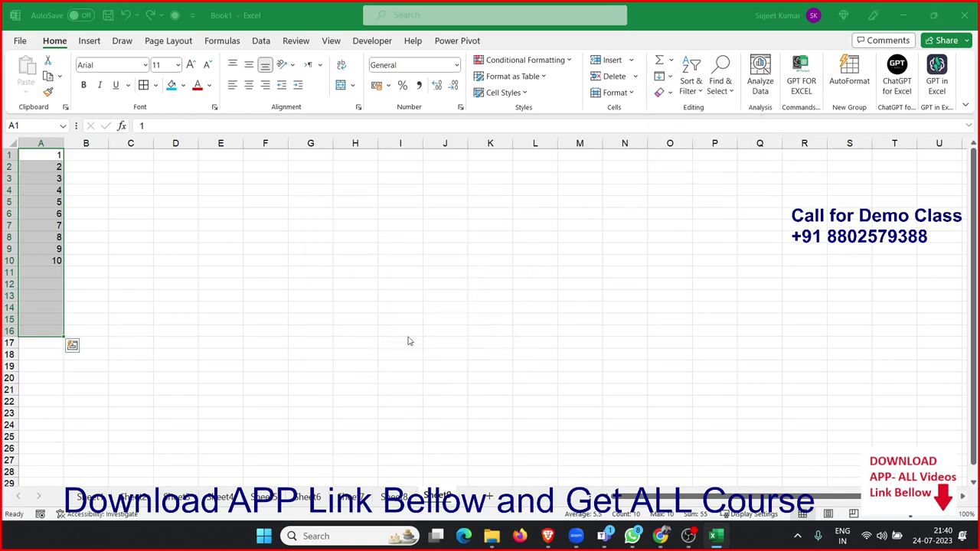
Step: Refill A1:A16 as a Growth series with step value 2, doubling to 32768
click(668, 76)
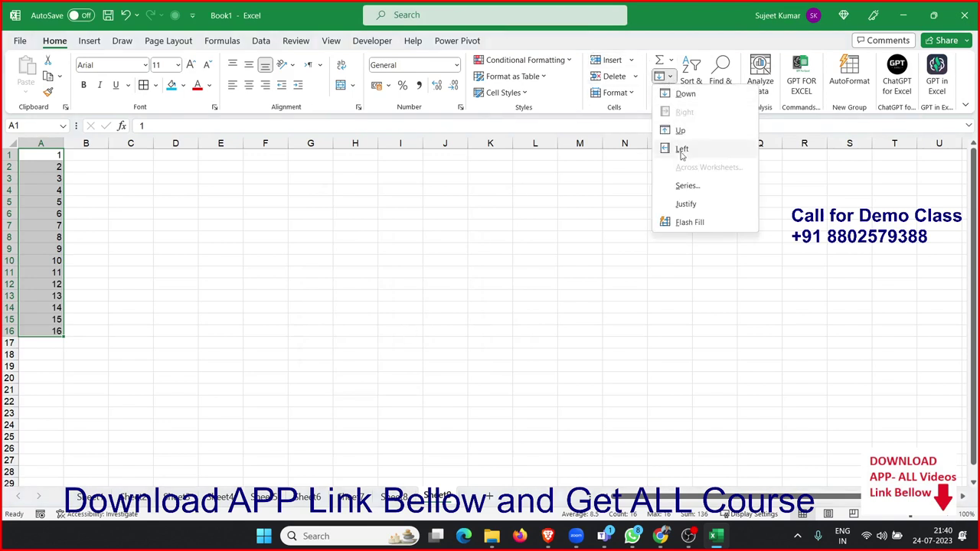
click(688, 186)
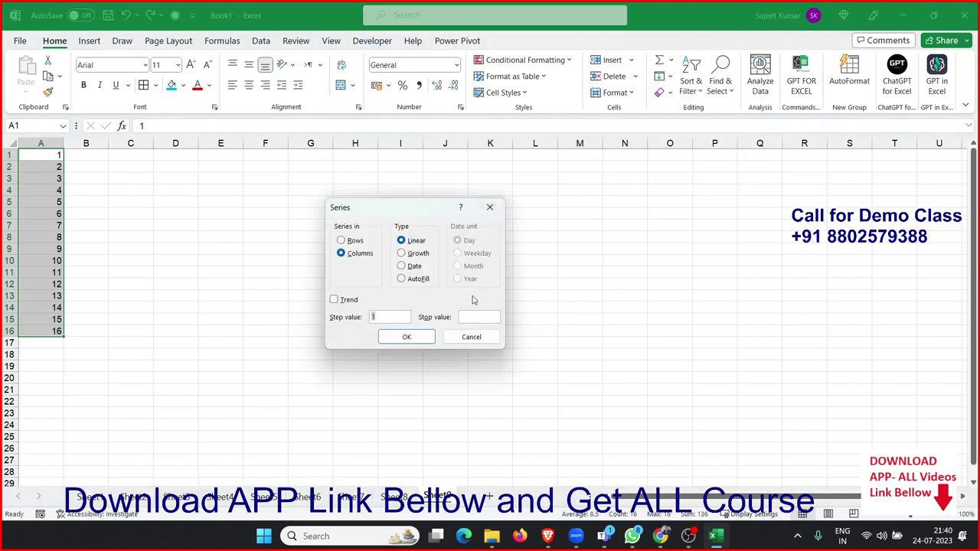
click(478, 318)
text(2)
click(417, 253)
click(408, 337)
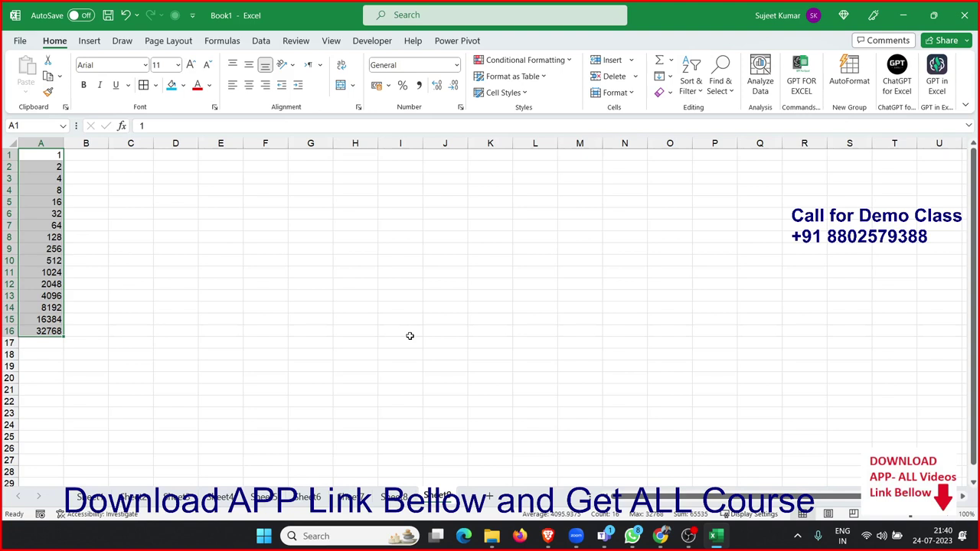
key(Return)
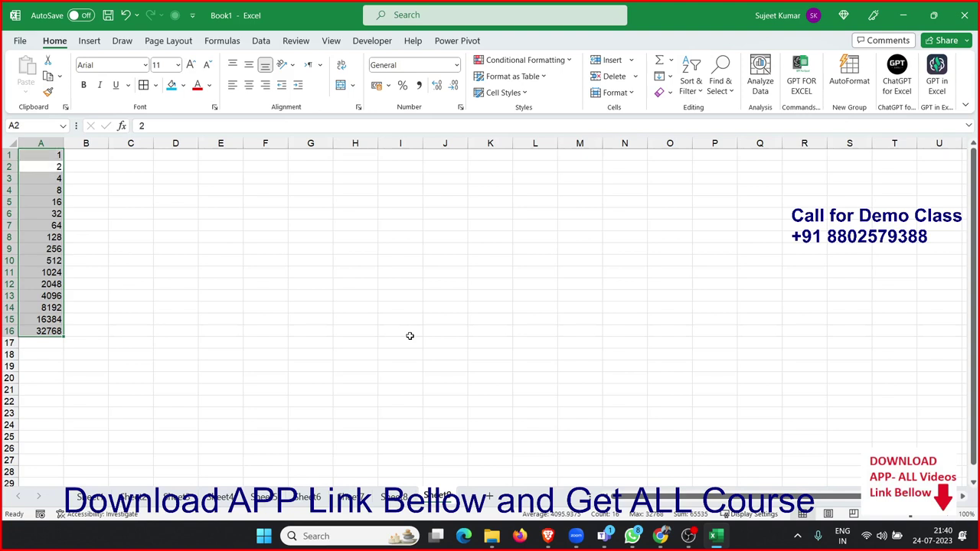
Step: Clear column A and enter the date 1/1 (01-Jan) in A1
key(Delete)
key(ctrl+Home)
text(1/1)
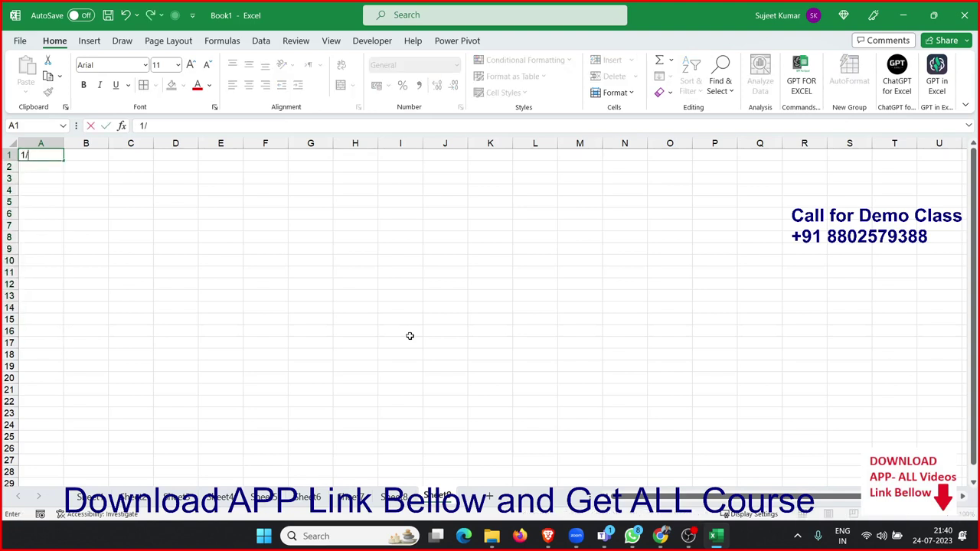
key(Return)
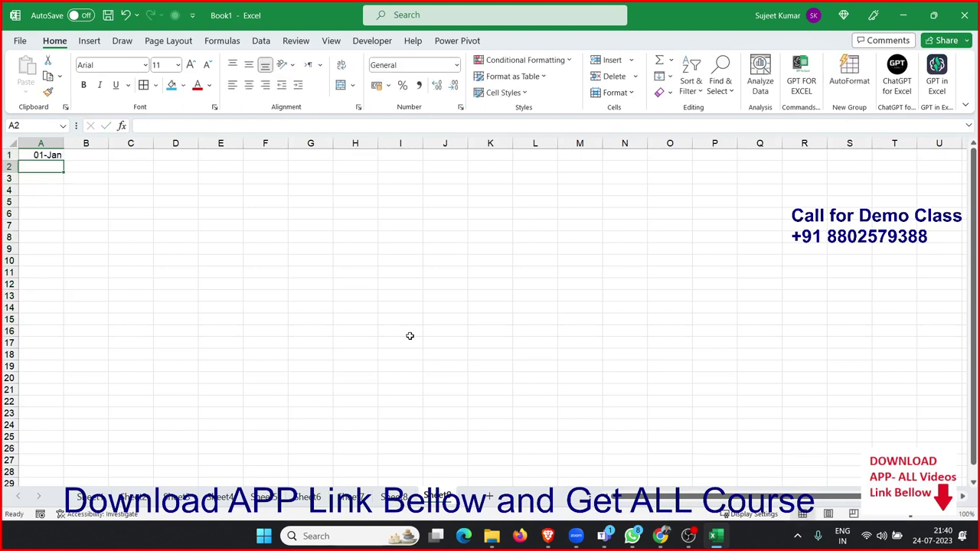
key(Up)
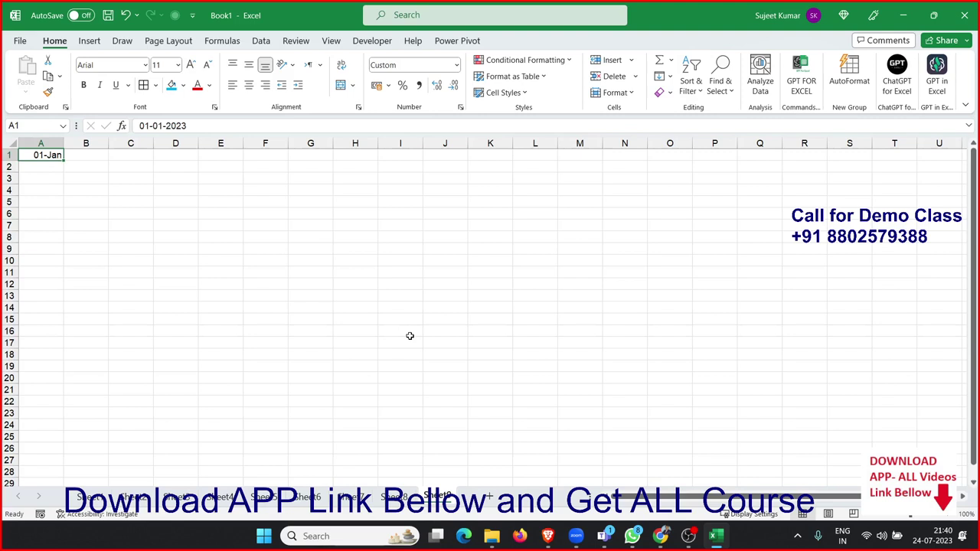
key(F2)
key(Return)
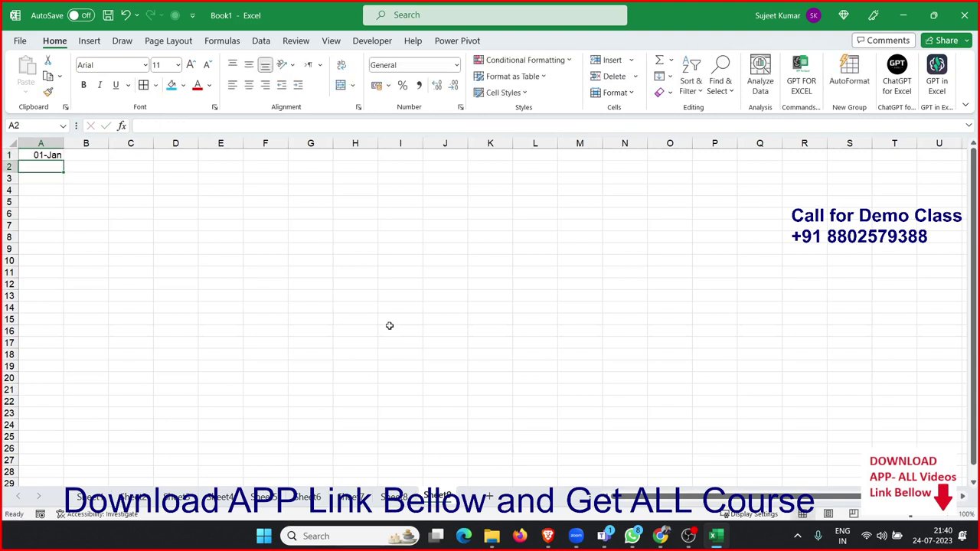
Step: Fill A1:A24 with a Weekday date series to 01-Feb, then delete it
drag(58, 153, 57, 424)
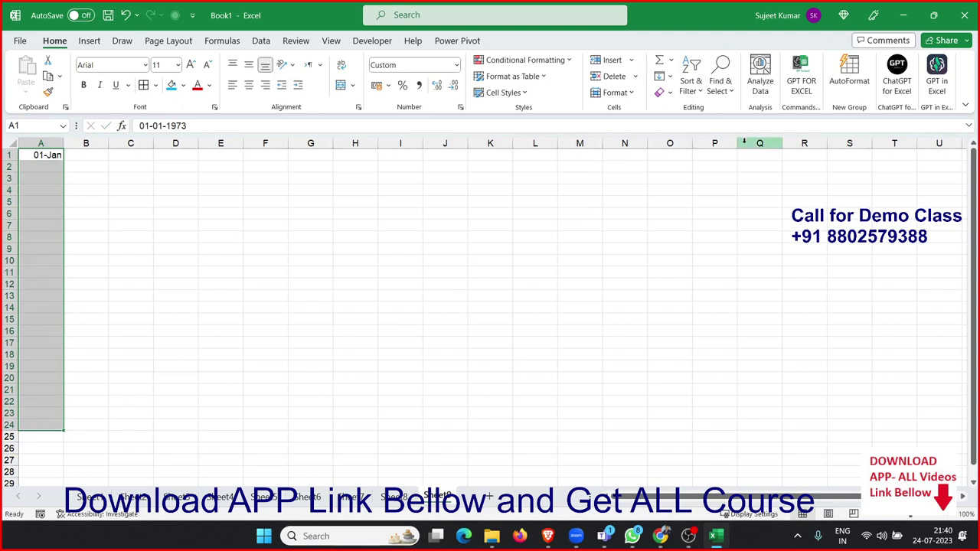
click(667, 79)
click(687, 187)
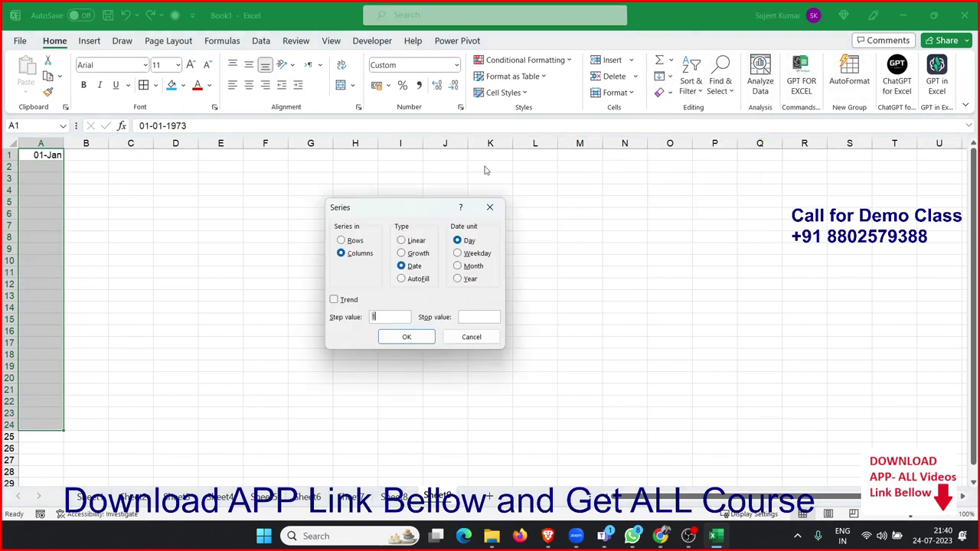
click(468, 254)
click(406, 337)
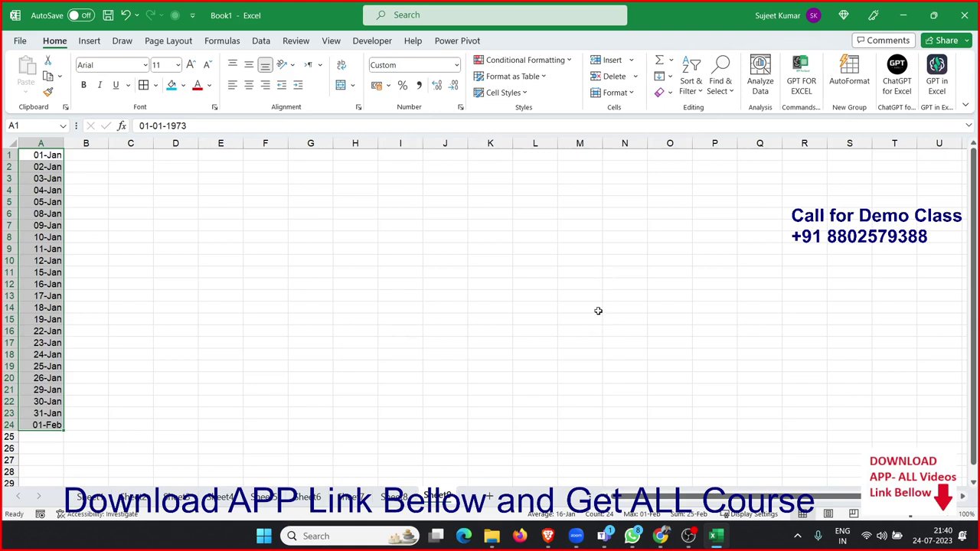
key(Delete)
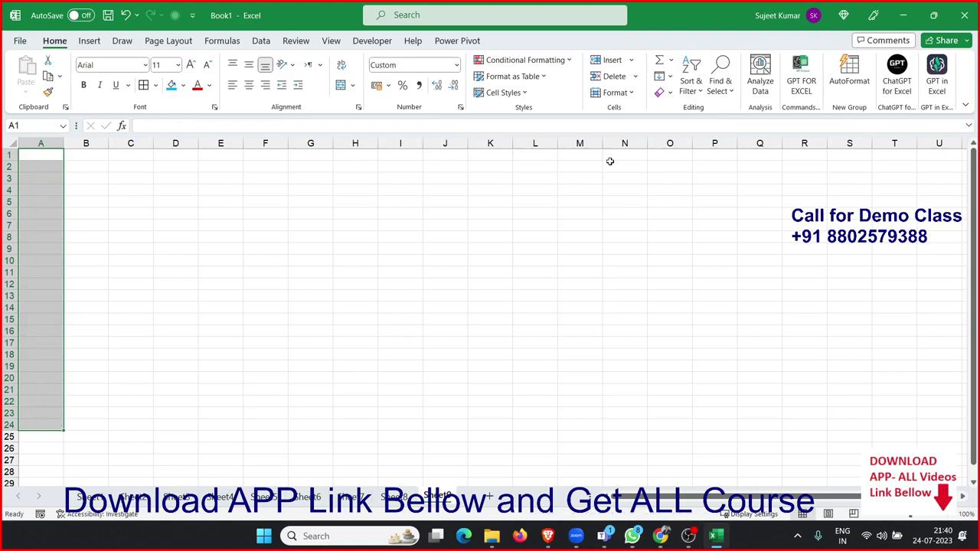
Step: Type a Name header in A1 and three people's full names in A2:A4
click(670, 77)
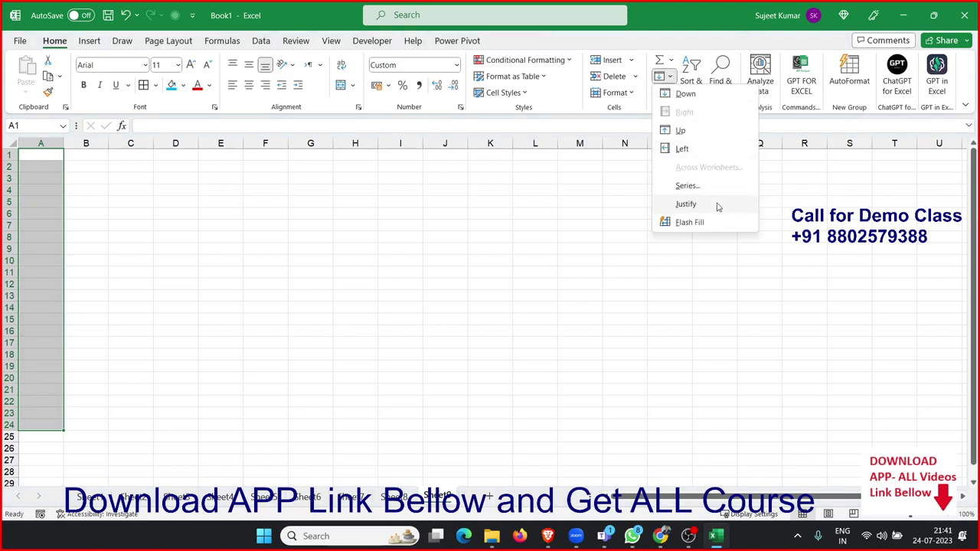
click(341, 199)
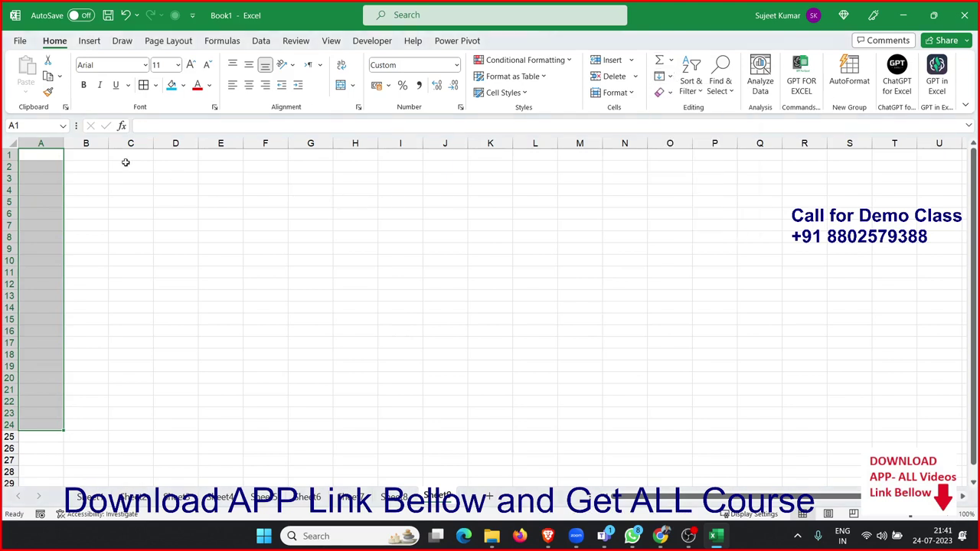
click(44, 156)
text(Name)
key(Return)
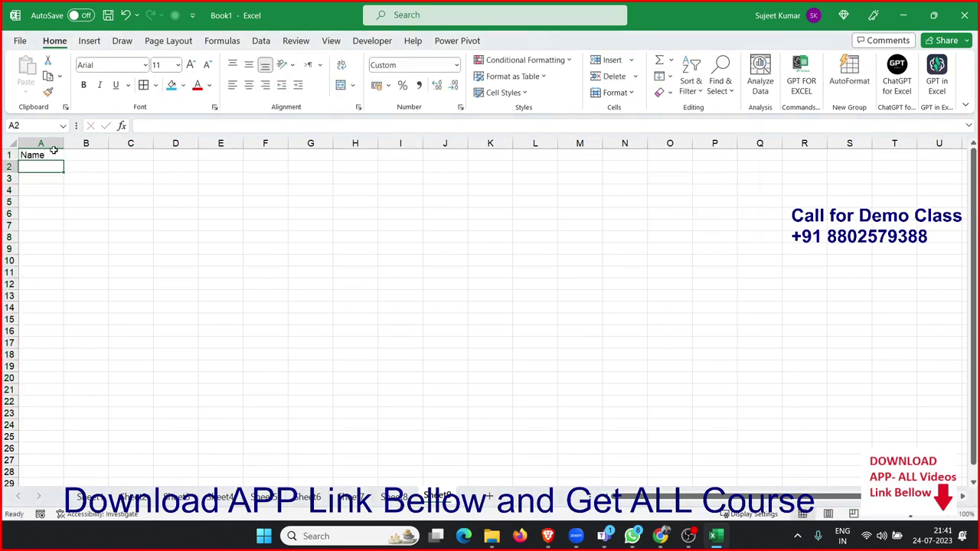
text(Puja)
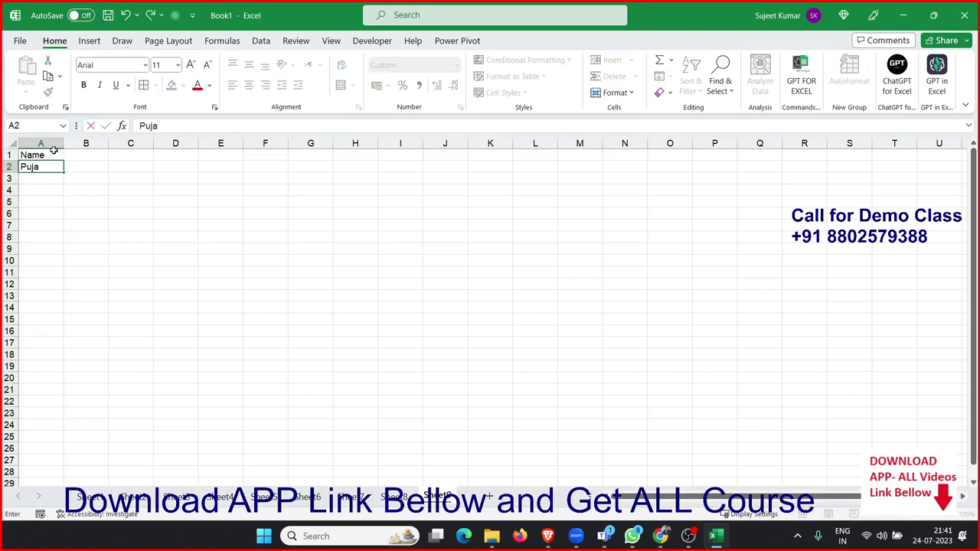
text(ngh)
key(Return)
text(Mohan)
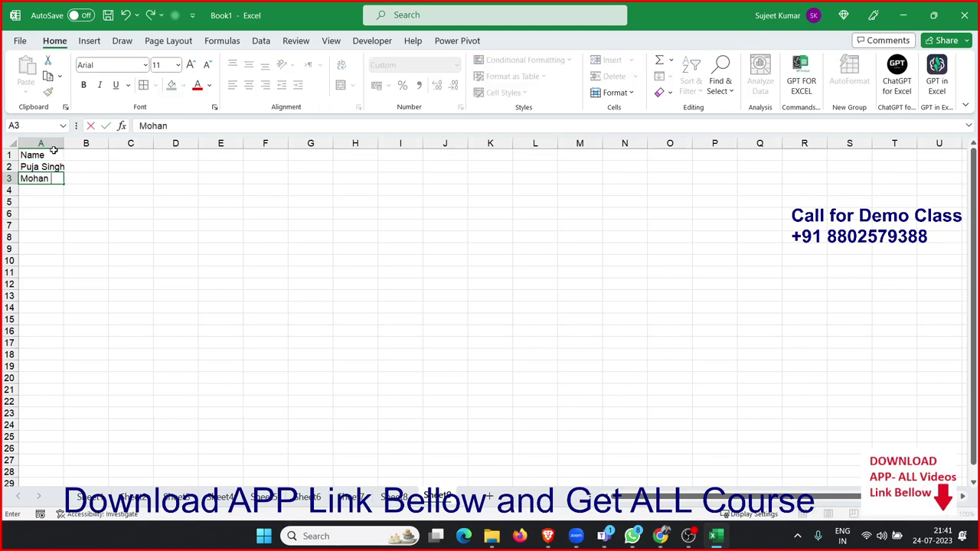
text(umar Verm)
text(a)
key(Return)
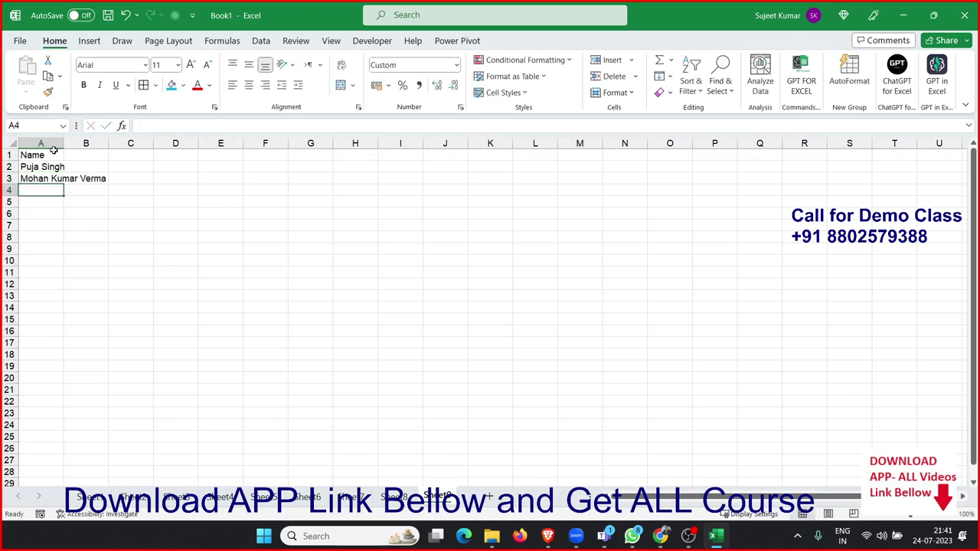
text(Uday)
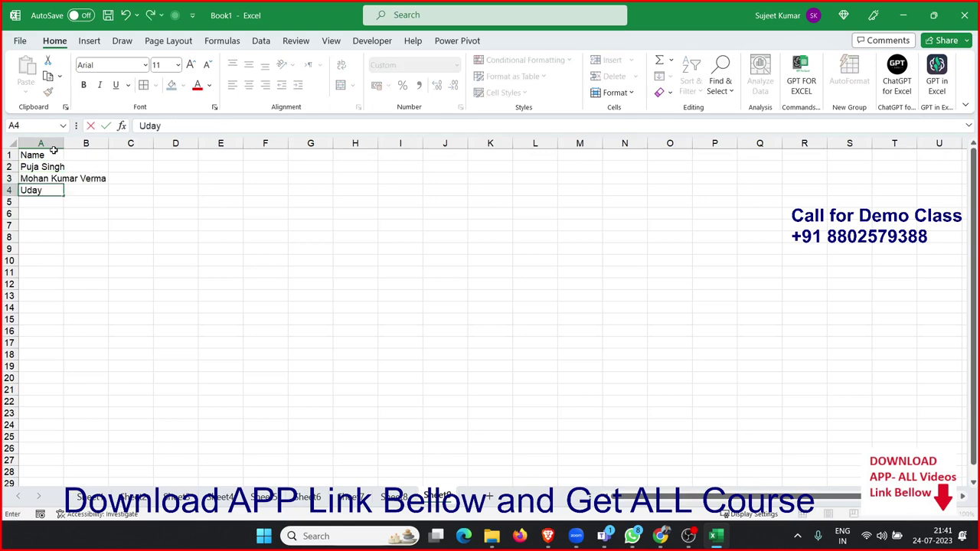
text( Sin)
text(gh)
key(Return)
Step: Copy the names A2:A4 into A5 and A8, then autofit column A's width
key(Up)
key(Up)
key(Up)
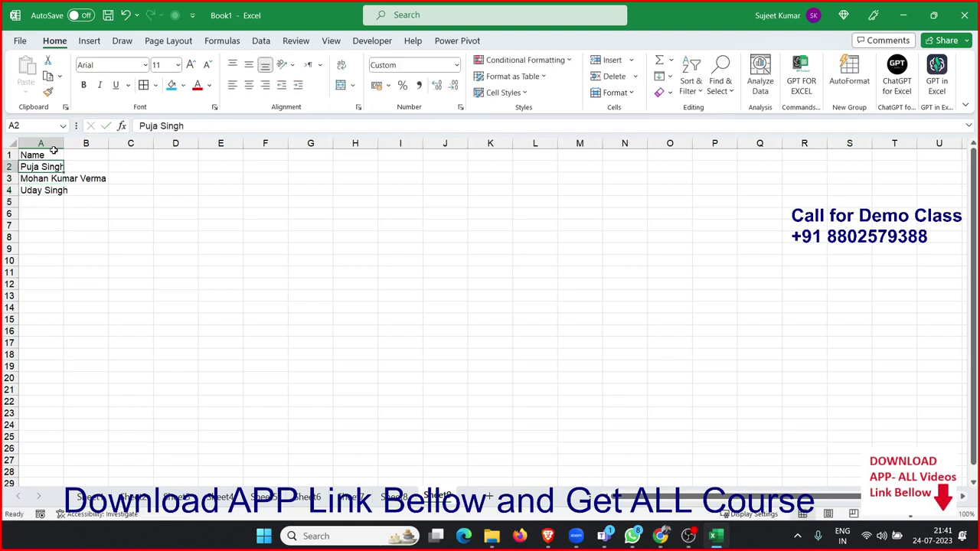
key(shift+Down)
key(ctrl+q)
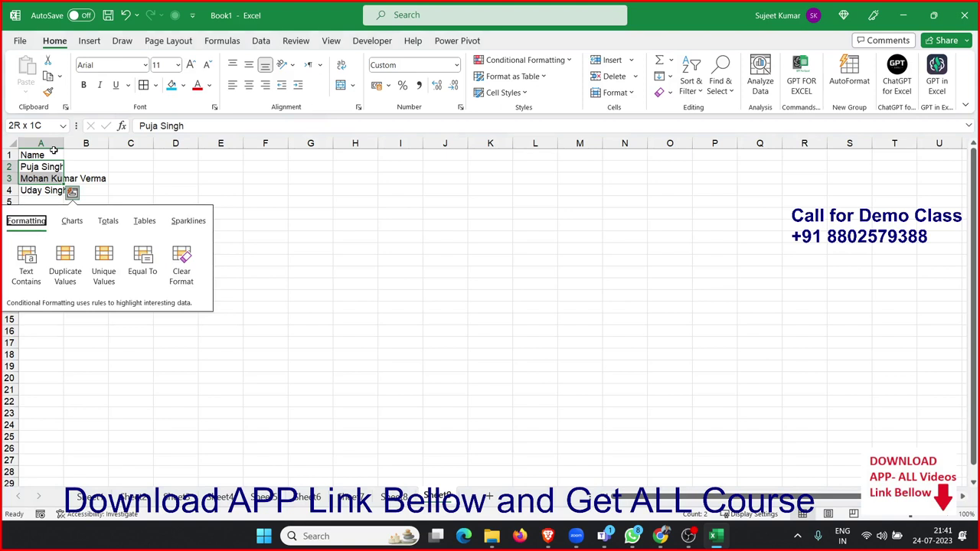
key(Escape)
key(shift+Down)
key(ctrl+c)
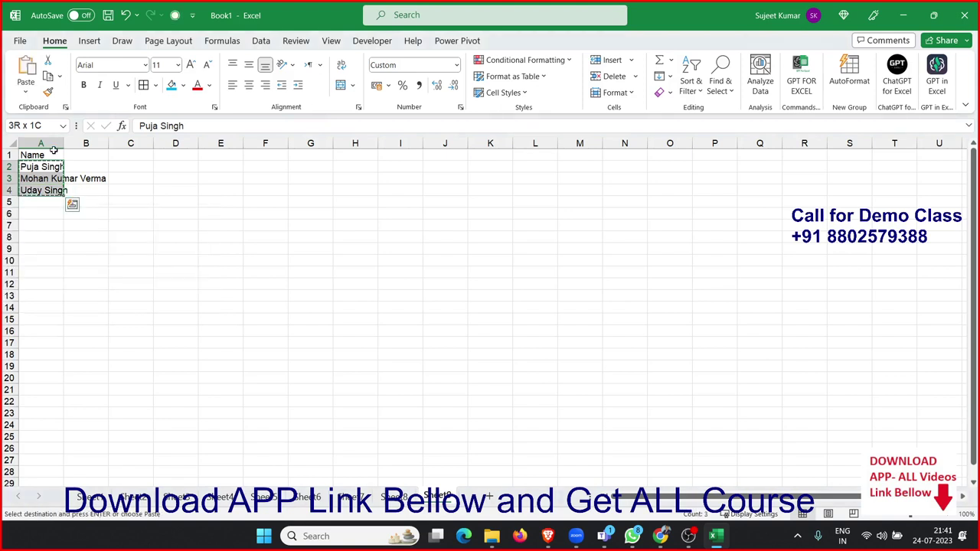
key(Down)
key(Down)
key(Down)
key(ctrl+v)
key(Down)
key(Down)
key(Down)
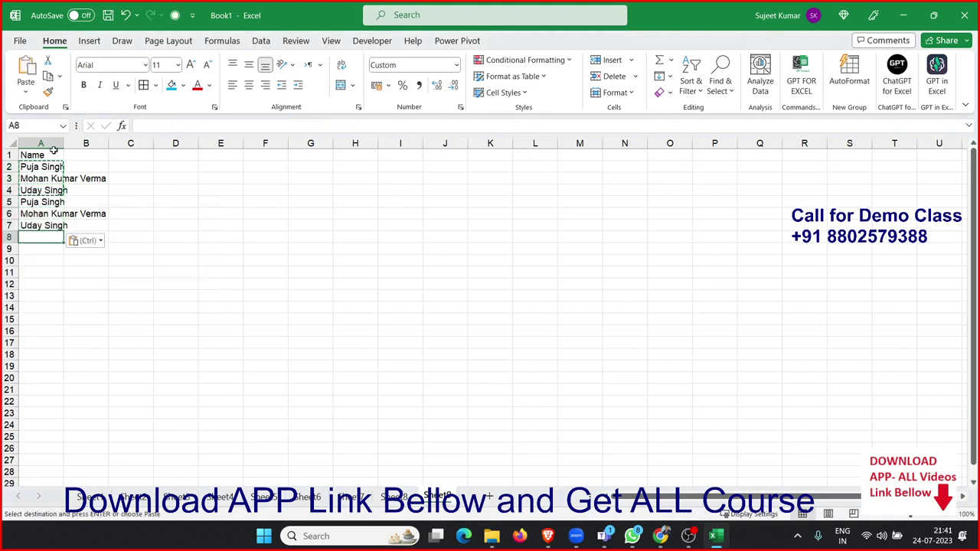
key(ctrl+v)
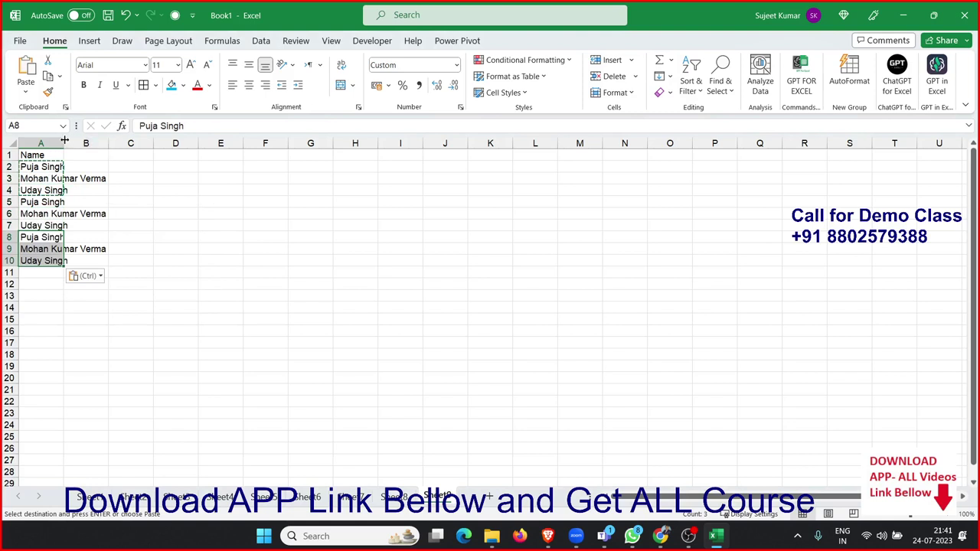
double_click(63, 144)
Step: Add header F in B1 and header L in C1
click(123, 157)
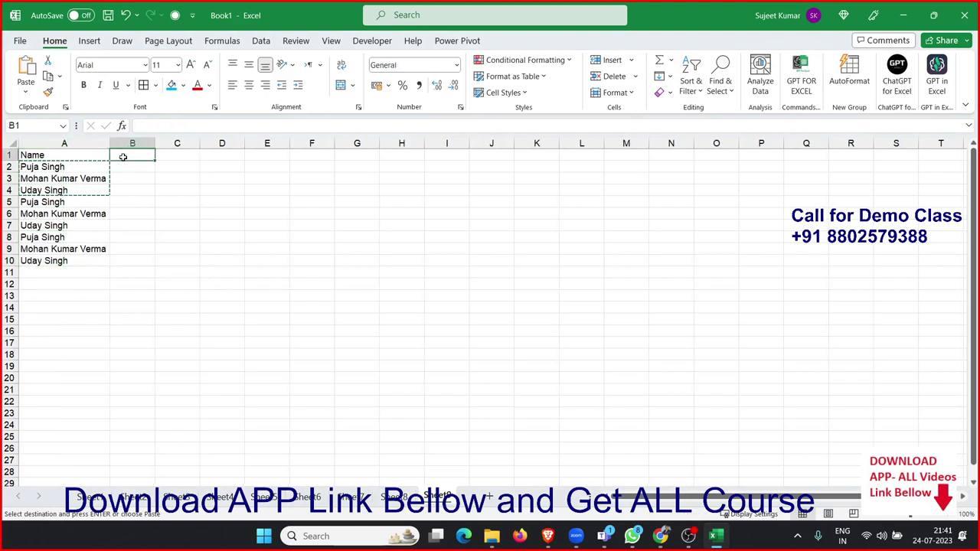
text(F)
key(Right)
text(L)
key(Return)
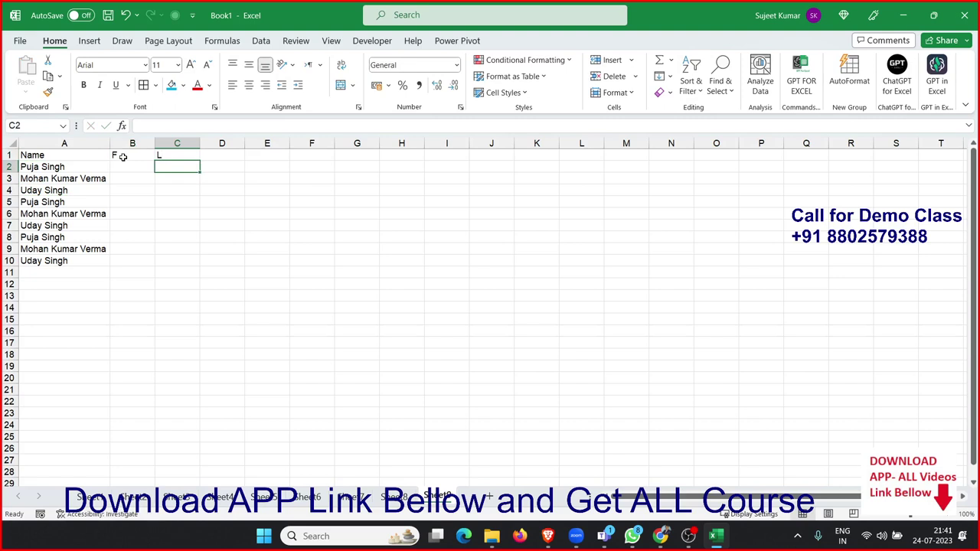
Step: Enter the first surname in B2 and Flash Fill the surnames down B2:B10
click(122, 156)
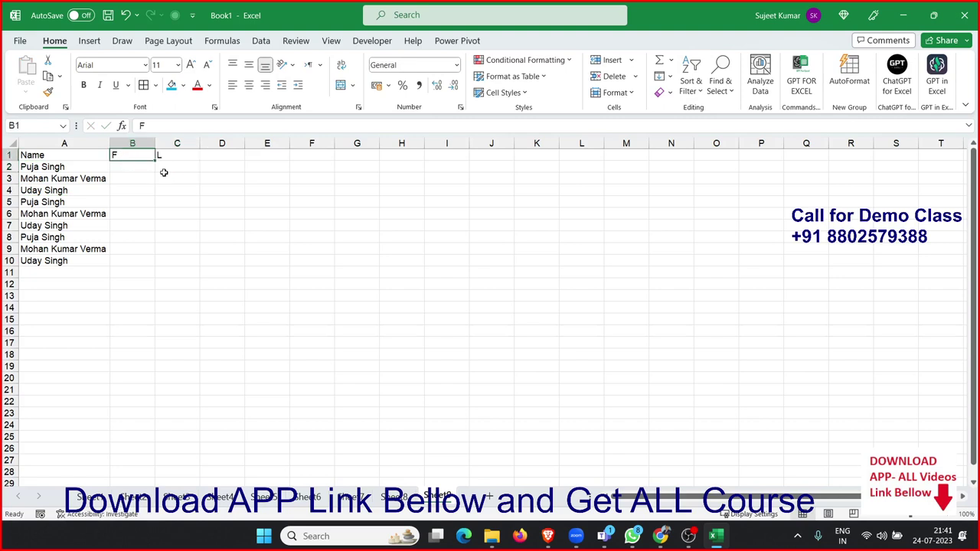
key(Down)
text(S)
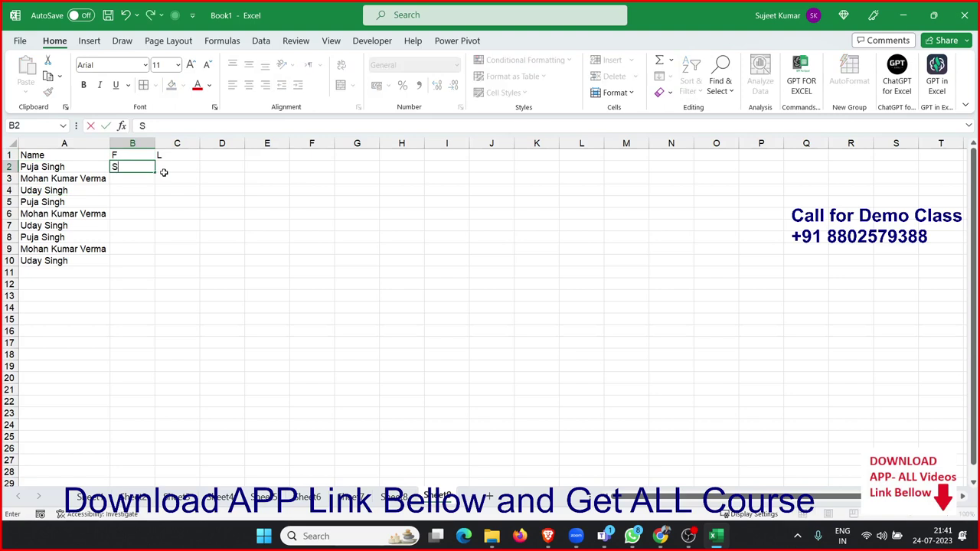
text(ingh)
key(ctrl+Return)
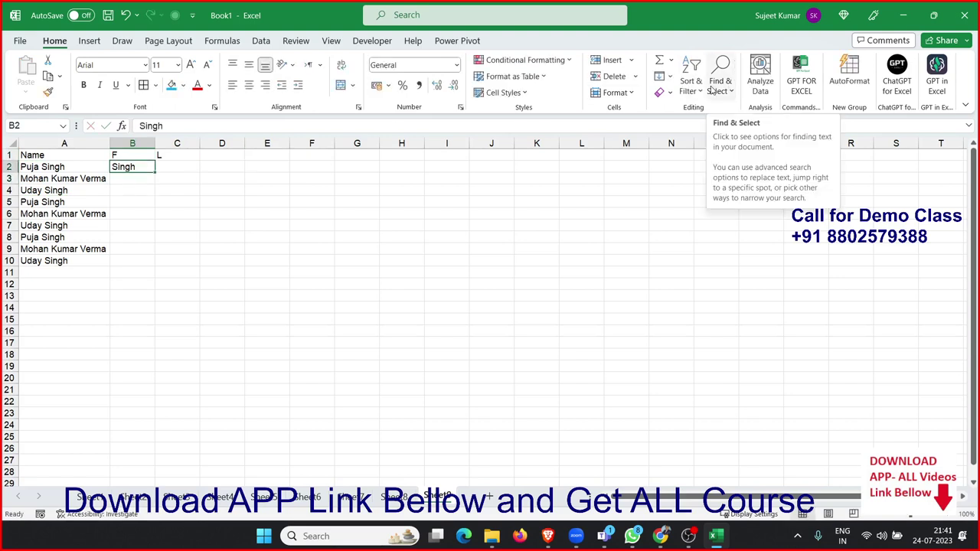
click(663, 91)
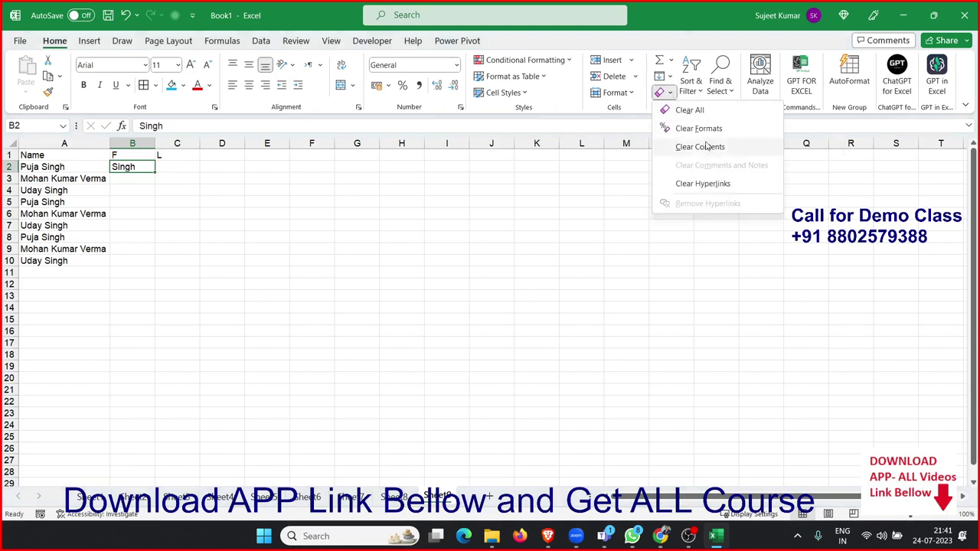
click(670, 77)
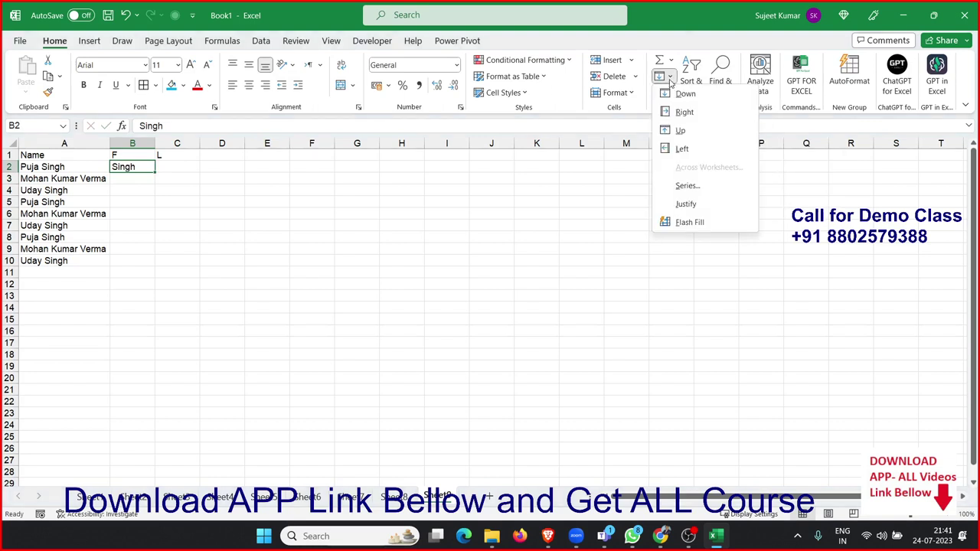
click(688, 224)
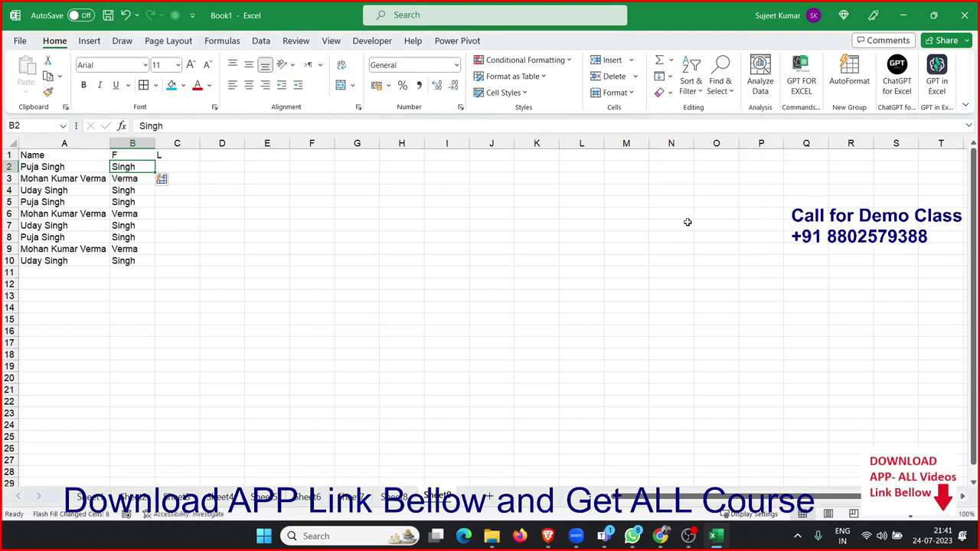
drag(138, 165, 126, 261)
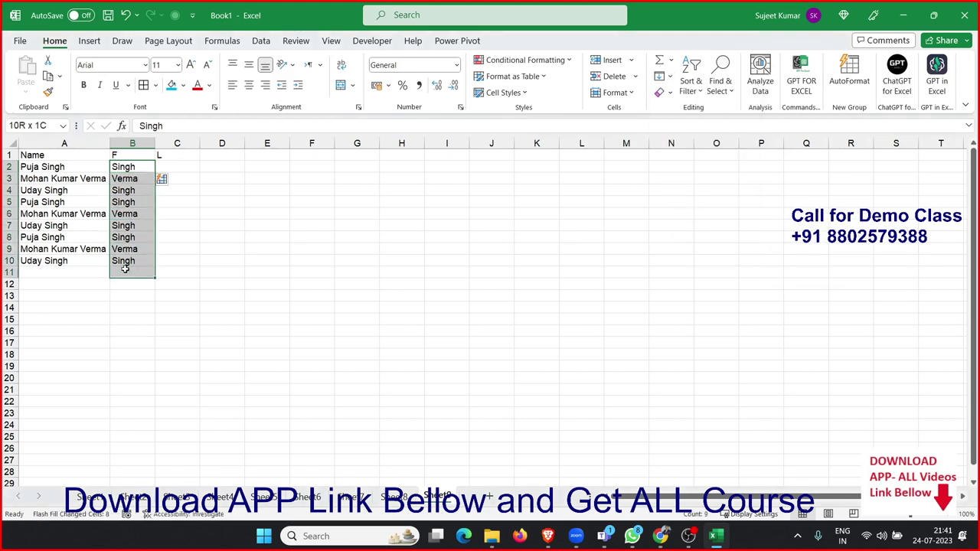
click(165, 165)
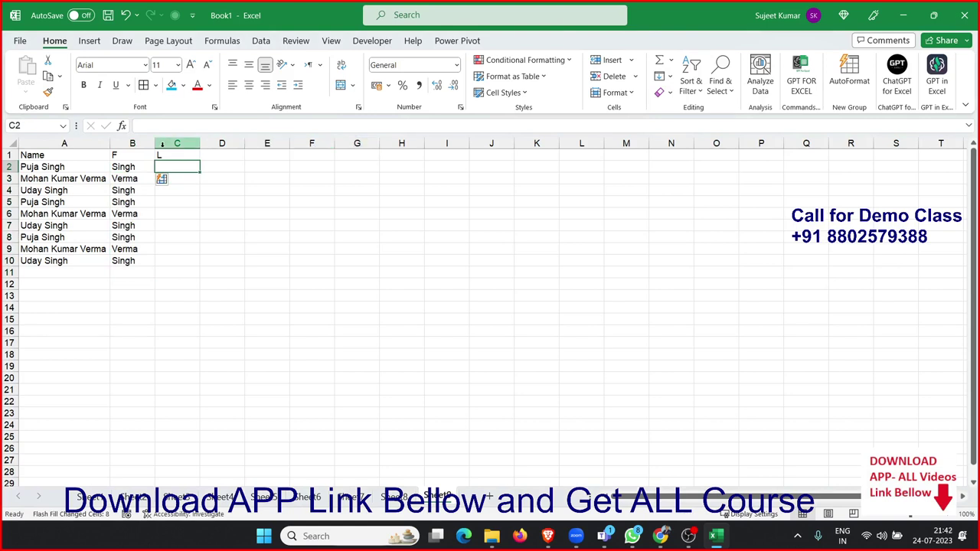
Step: Undo the surnames, type the first person's first name in B2, and Flash Fill first names down column B
key(ctrl+z)
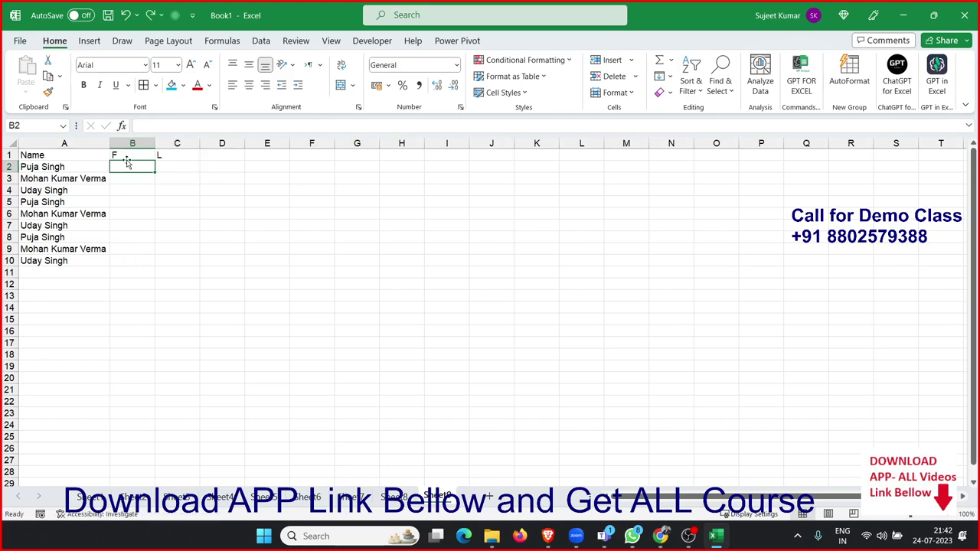
text(Puja)
key(ctrl+Return)
click(689, 89)
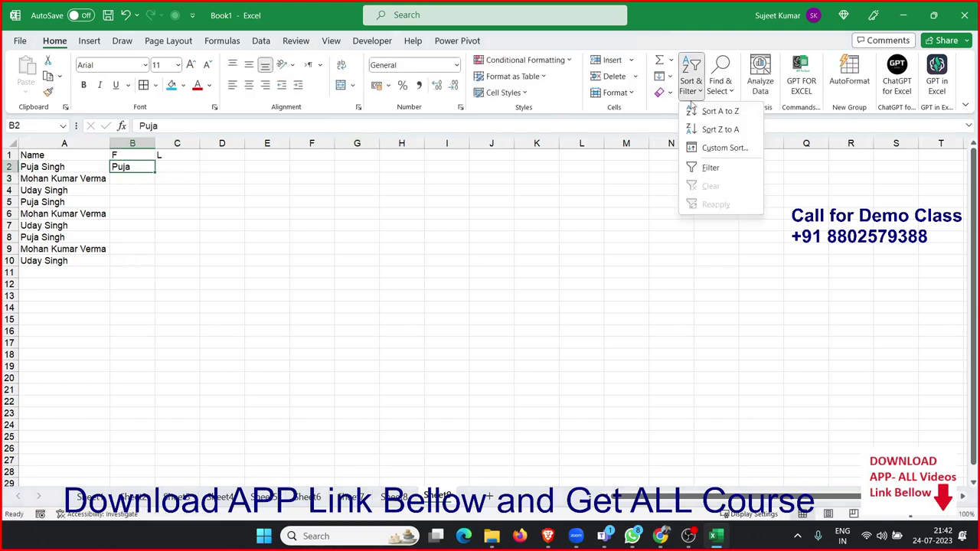
click(664, 93)
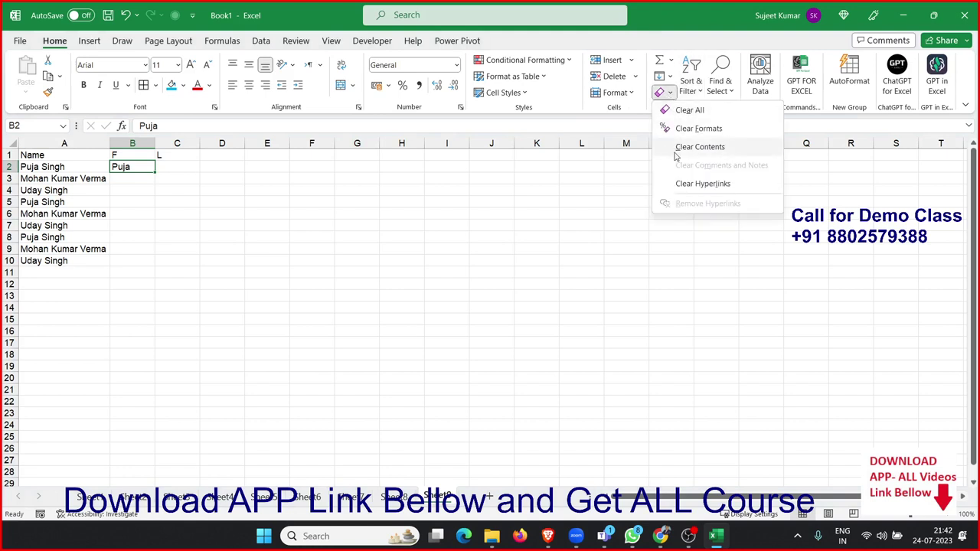
click(669, 75)
click(669, 76)
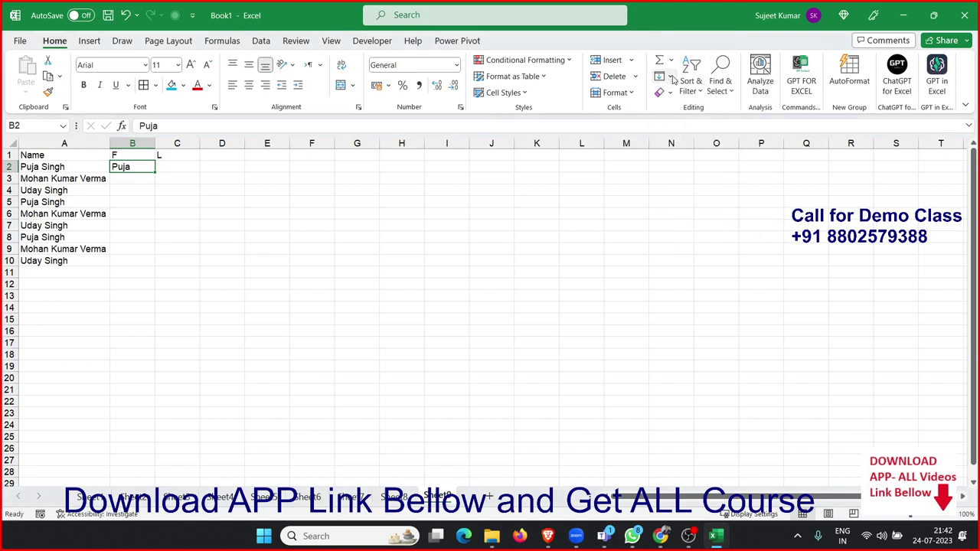
click(669, 76)
click(698, 223)
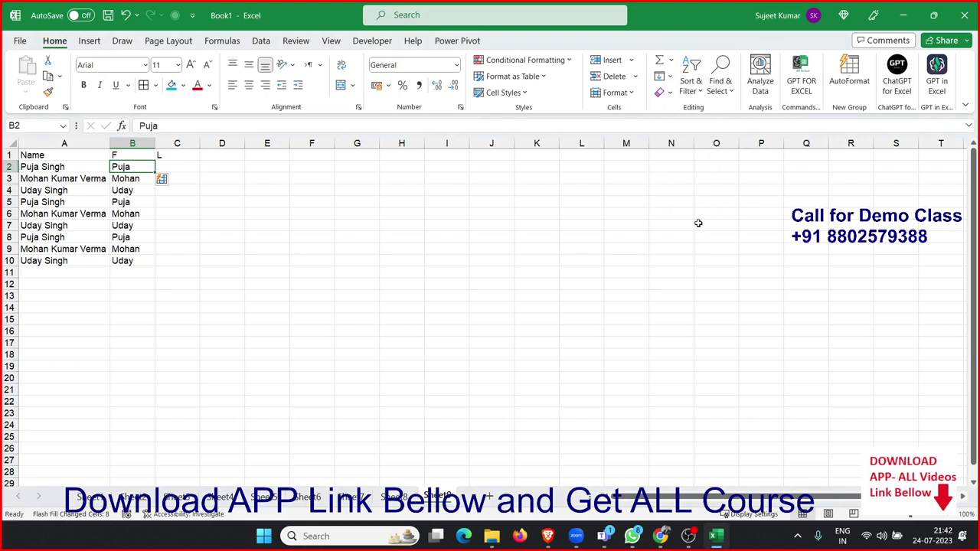
Step: Type the first surname in C2 and Flash Fill surnames down column C, then select F1 for the DATE header
click(182, 170)
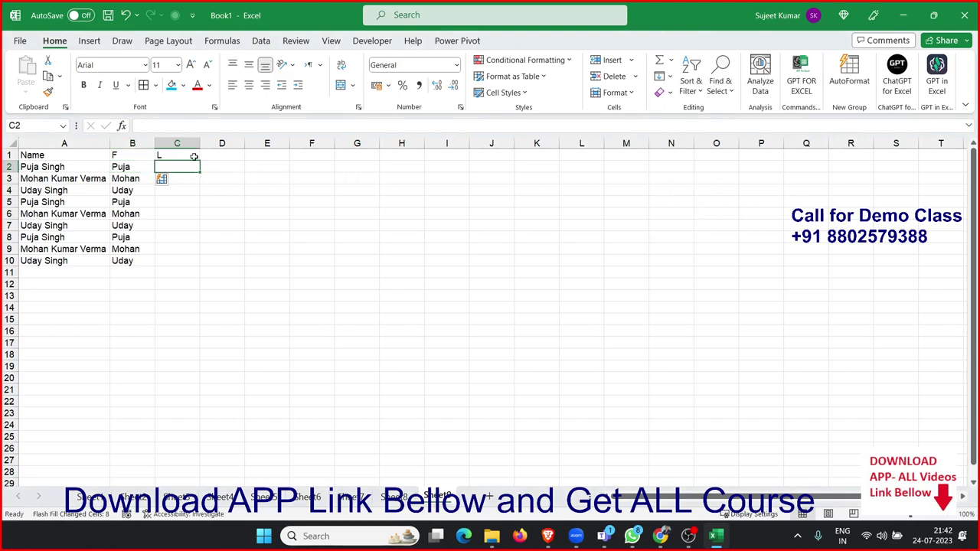
text(Si)
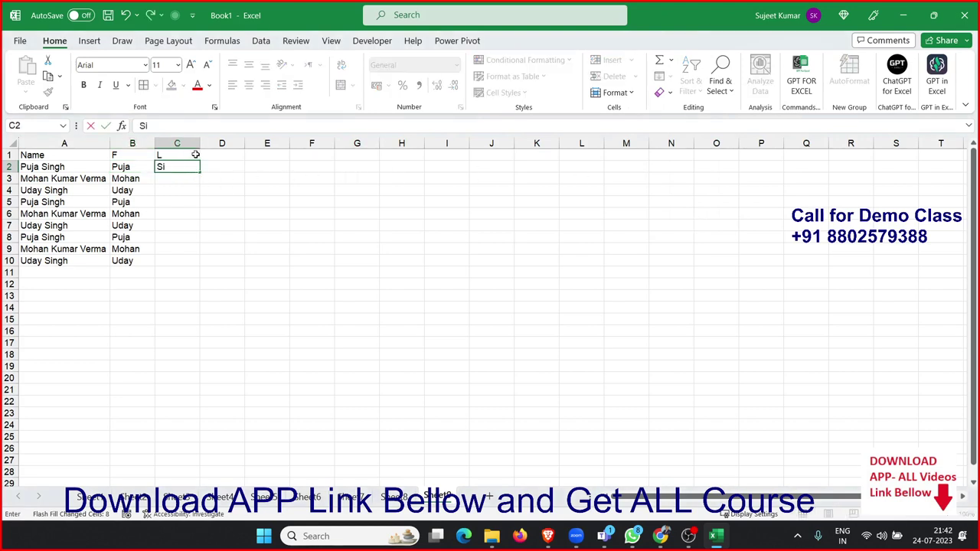
text(ngh)
key(Return)
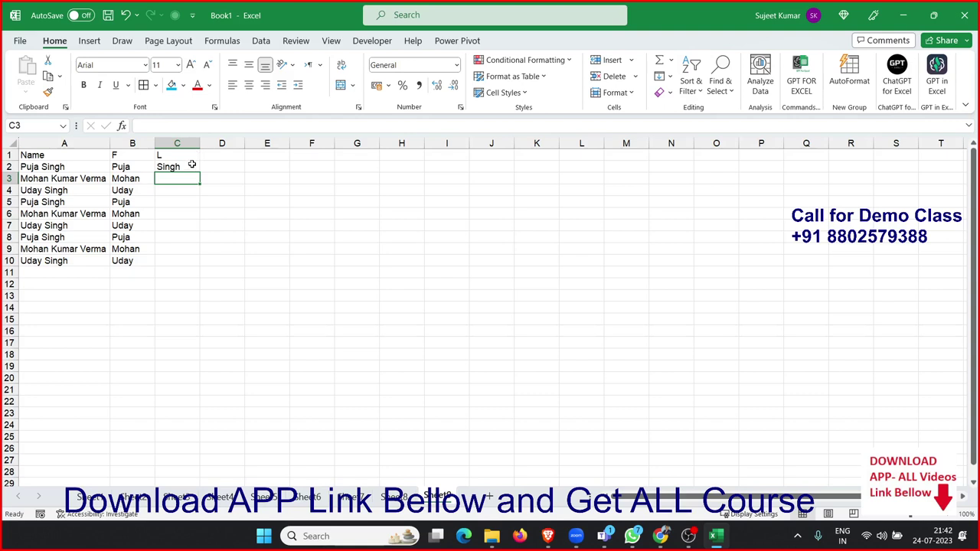
click(192, 165)
click(690, 83)
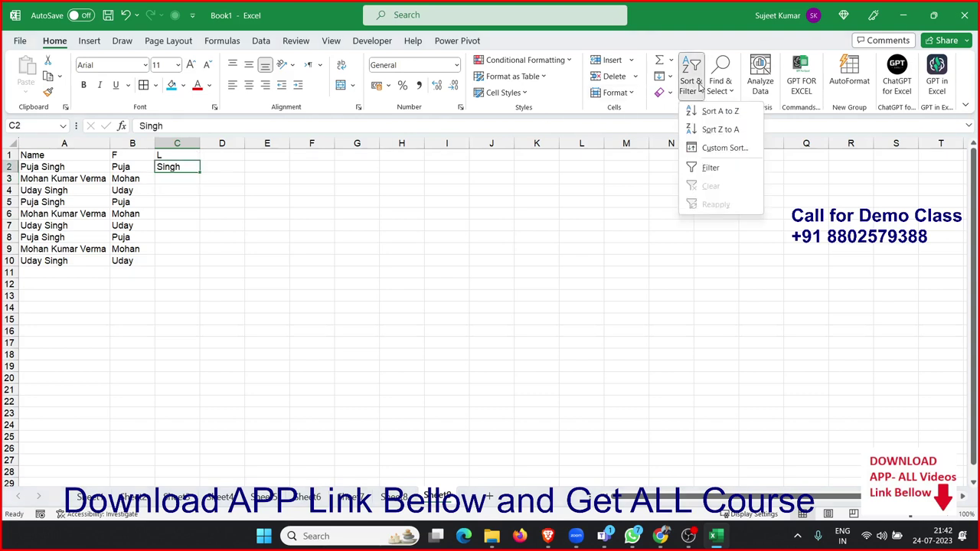
click(678, 80)
click(660, 76)
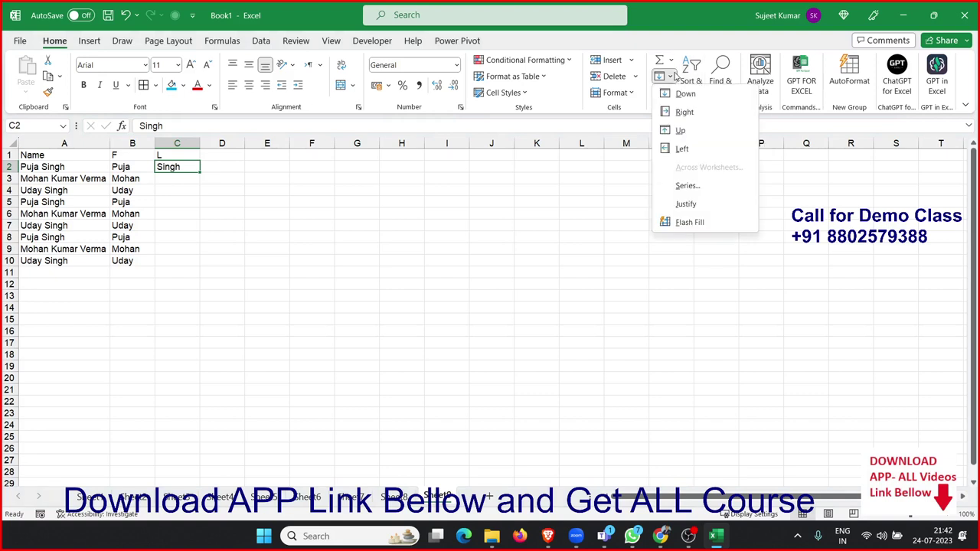
click(707, 224)
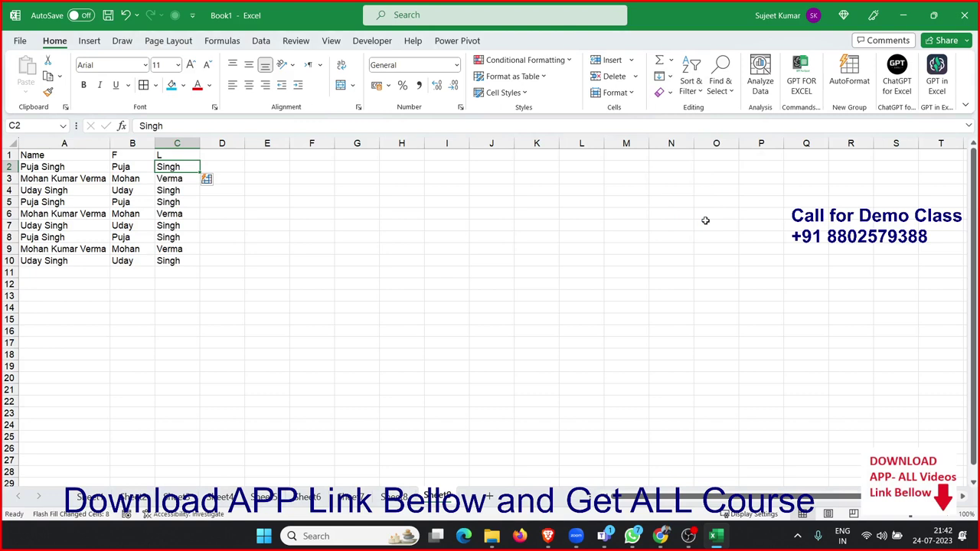
click(313, 153)
Step: Add a DATE header, enter 01-Jan in F2, and fill =F2+20 down to F10
text(DATE)
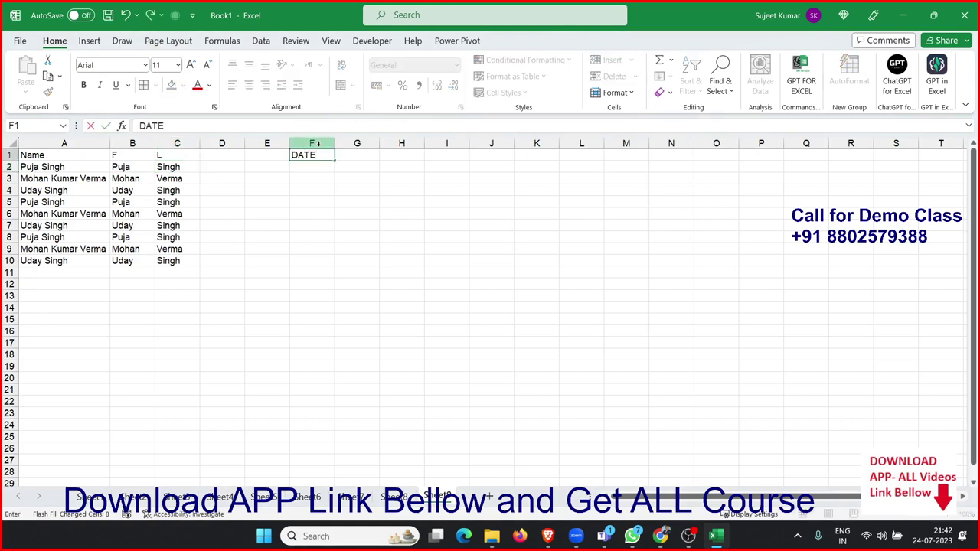
key(Return)
text(1/1)
key(Return)
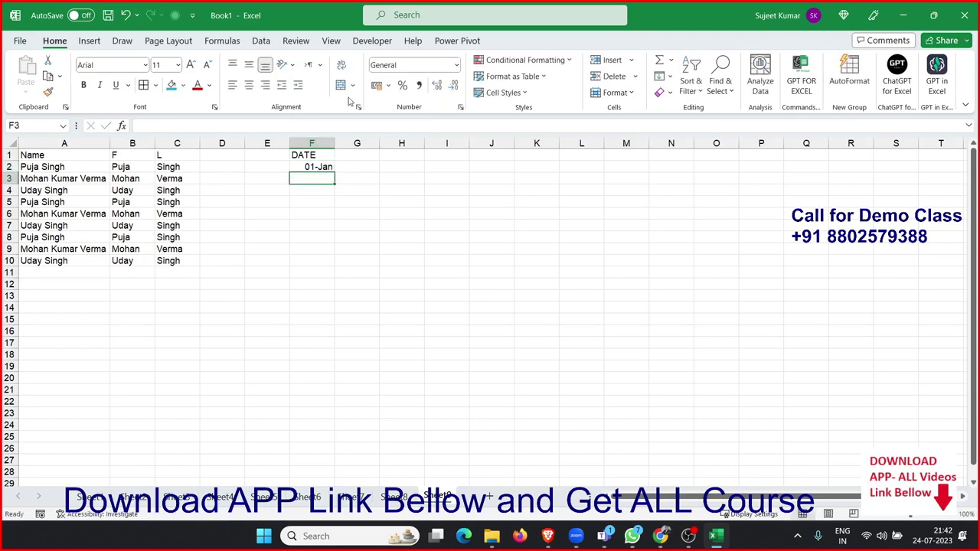
click(322, 165)
click(325, 177)
text(=F2+20)
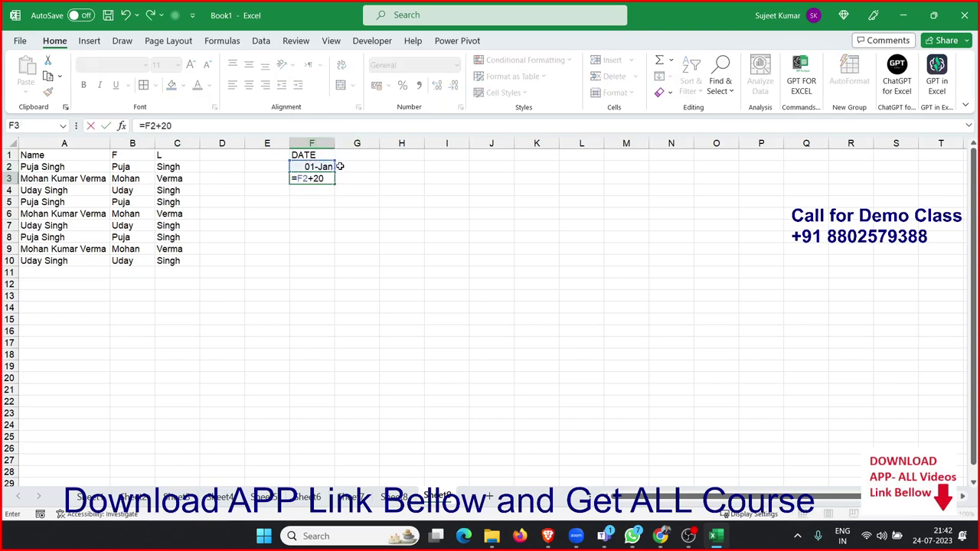
key(Return)
key(Up)
key(shift+Down)
key(shift+Down)
key(shift+Down)
key(shift+Down)
key(shift+Down)
key(shift+Down)
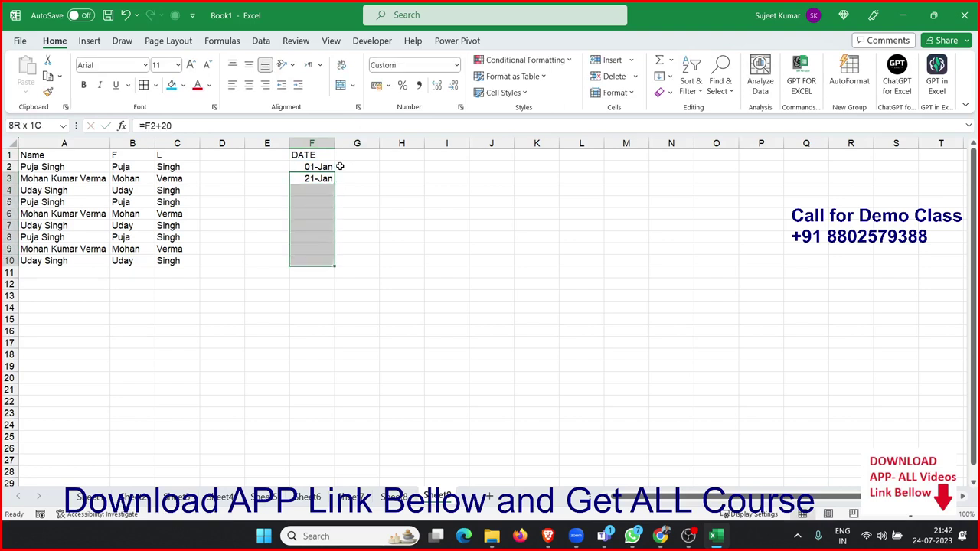
key(ctrl+d)
Step: Type JAN in G2 and Flash Fill the month abbreviations down column G
click(340, 166)
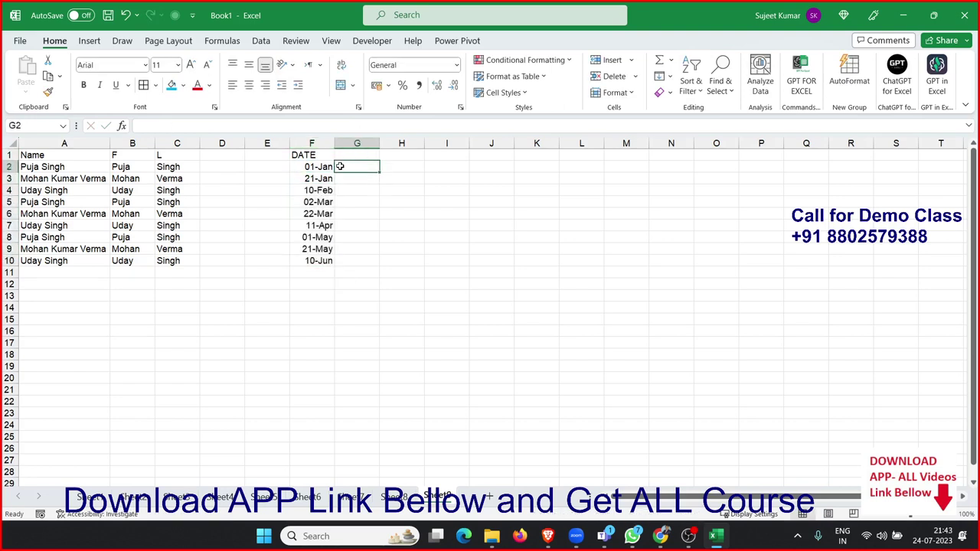
text(JAN)
key(Return)
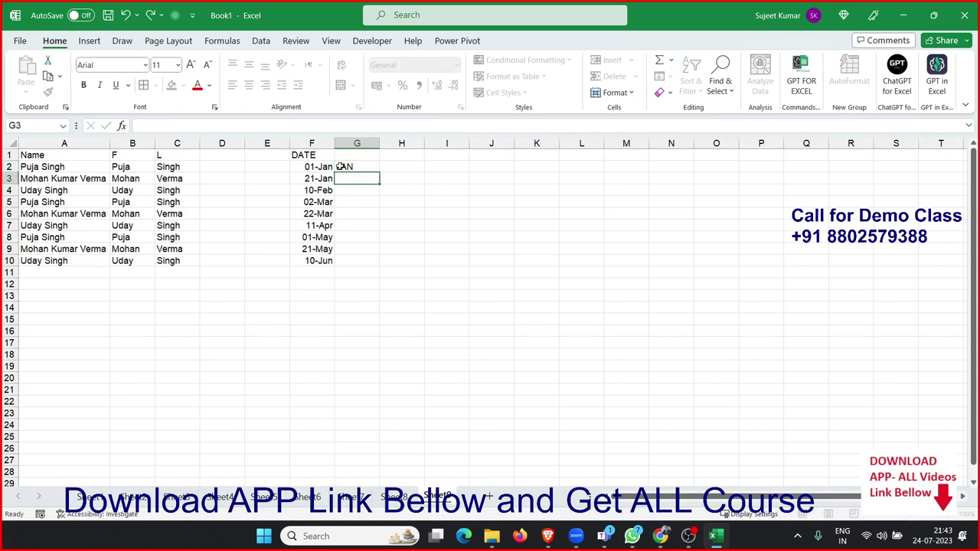
click(339, 166)
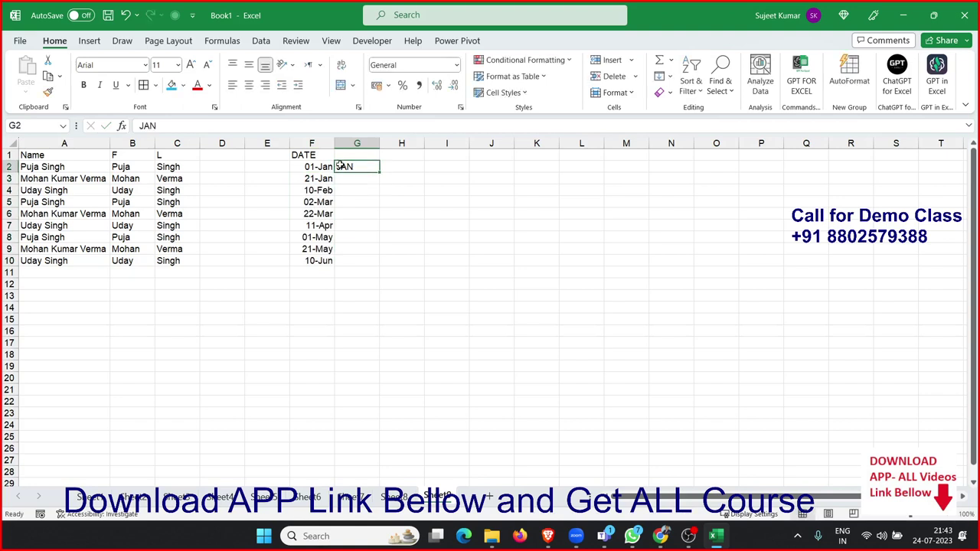
click(666, 76)
click(714, 222)
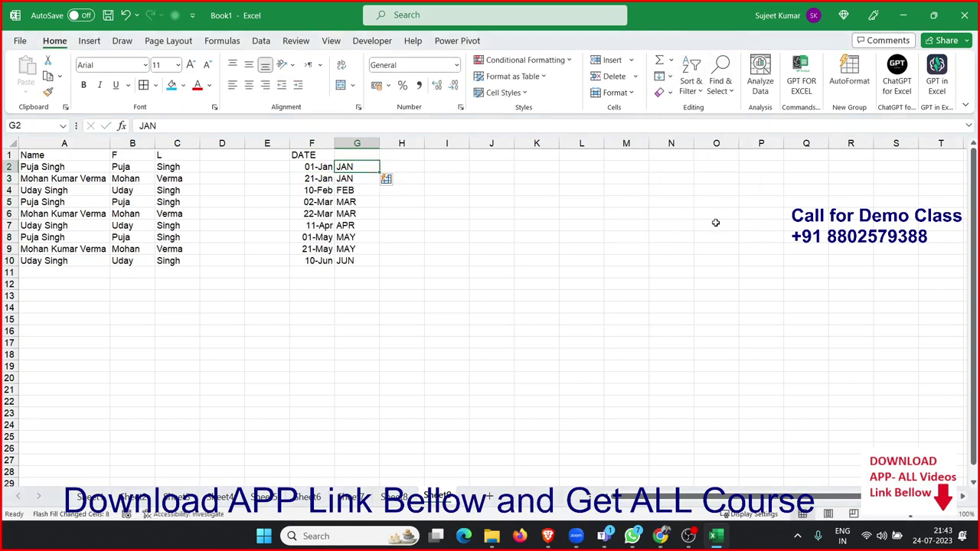
click(485, 164)
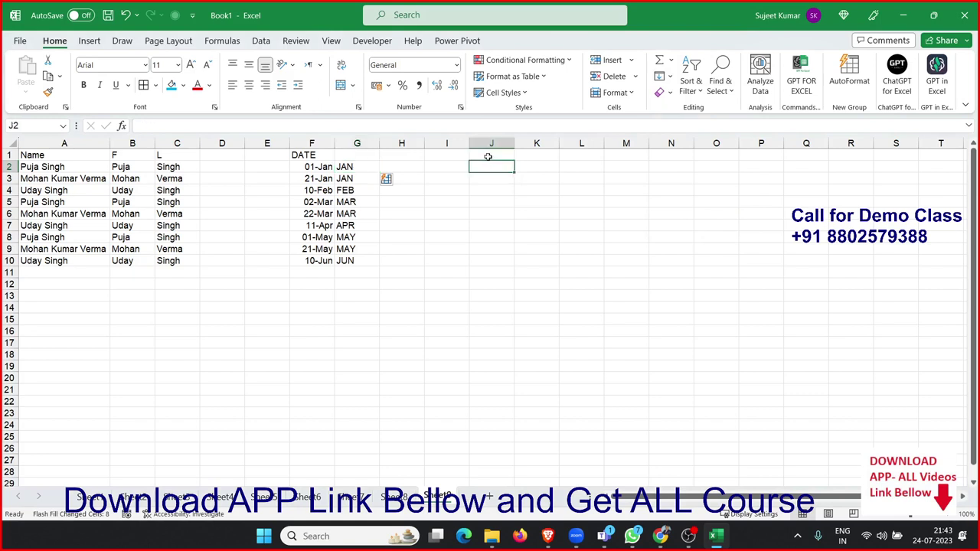
Step: Enter 12.36, 21.36, 52.32, 45.36 and 652.36 down J2:J6
text(12.36)
key(Return)
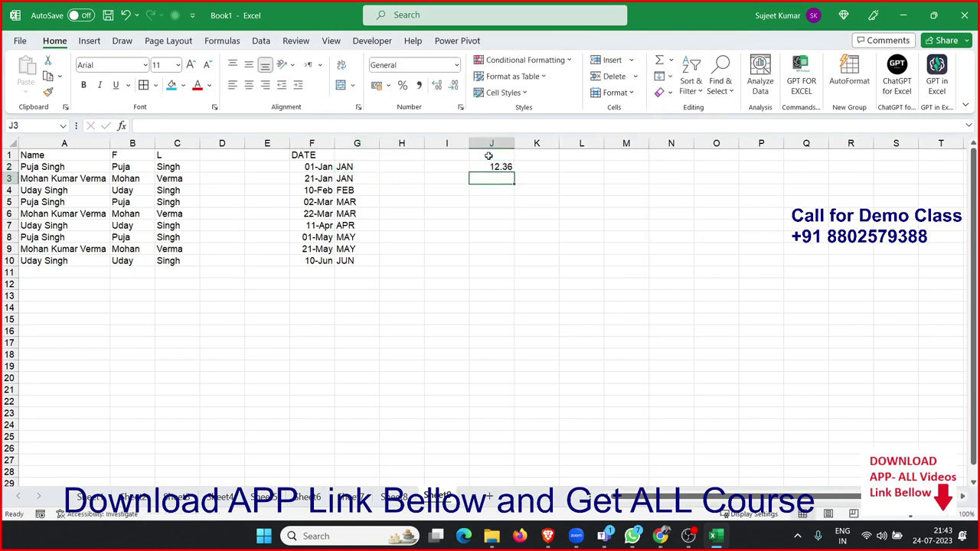
text(21.36)
key(Return)
text(52.)
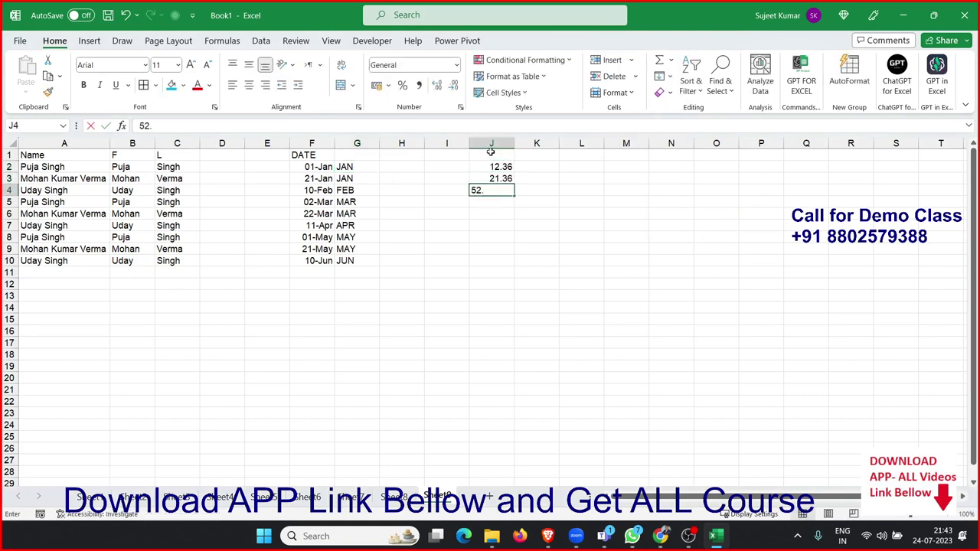
text(32)
key(Return)
text(12)
key(Escape)
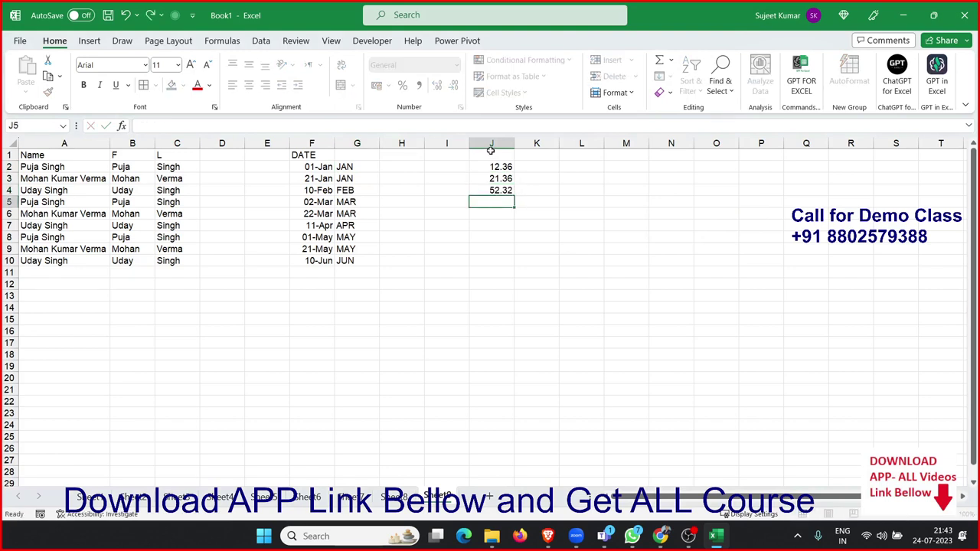
text(45.3)
text(6)
key(Return)
text(652.)
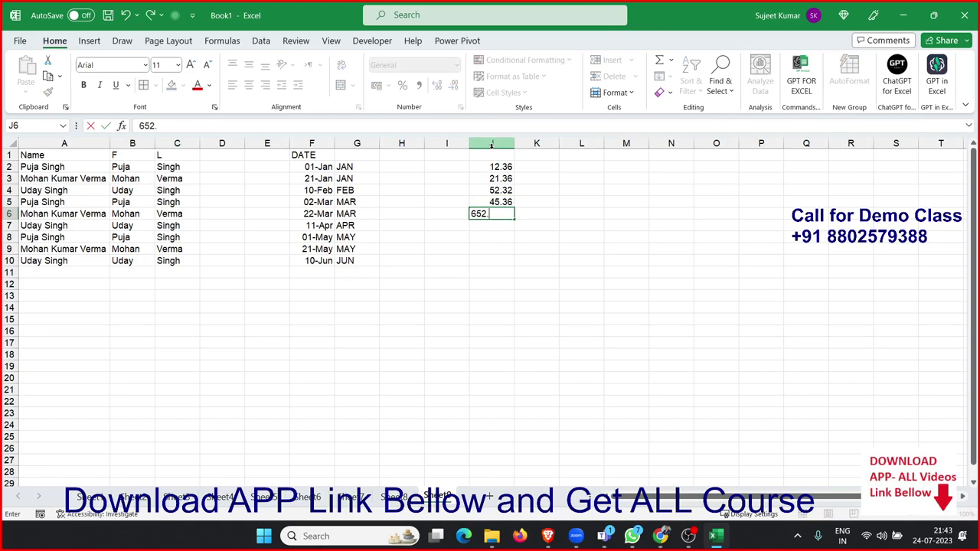
text(36)
key(Return)
Step: Correct the J5 value from 45.36 to 45.96
key(Up)
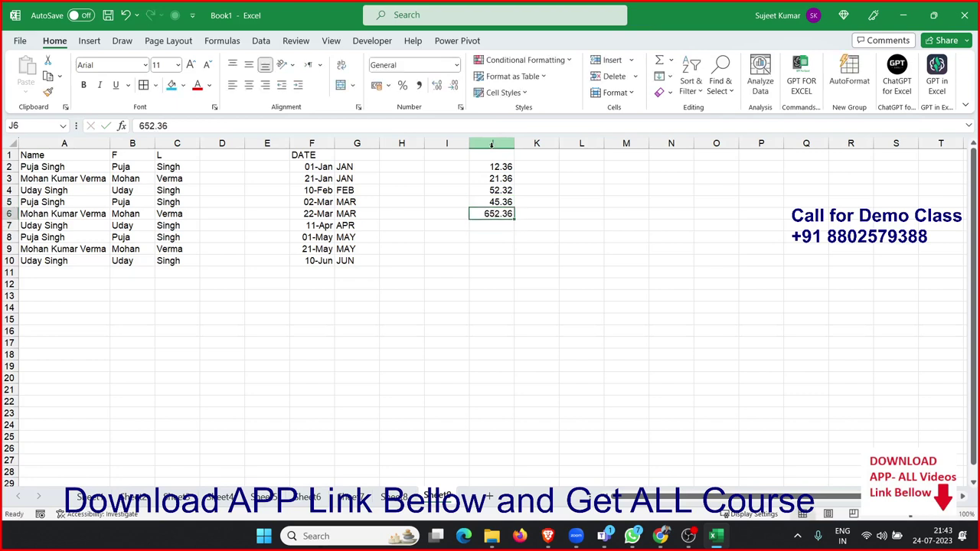
key(Up)
text(45.9)
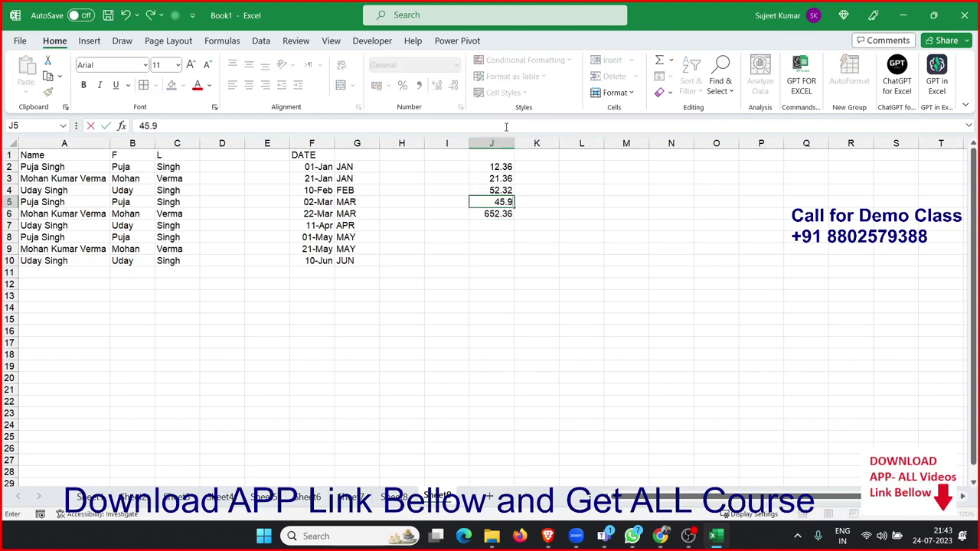
text(6)
key(Return)
key(Up)
key(Up)
key(Up)
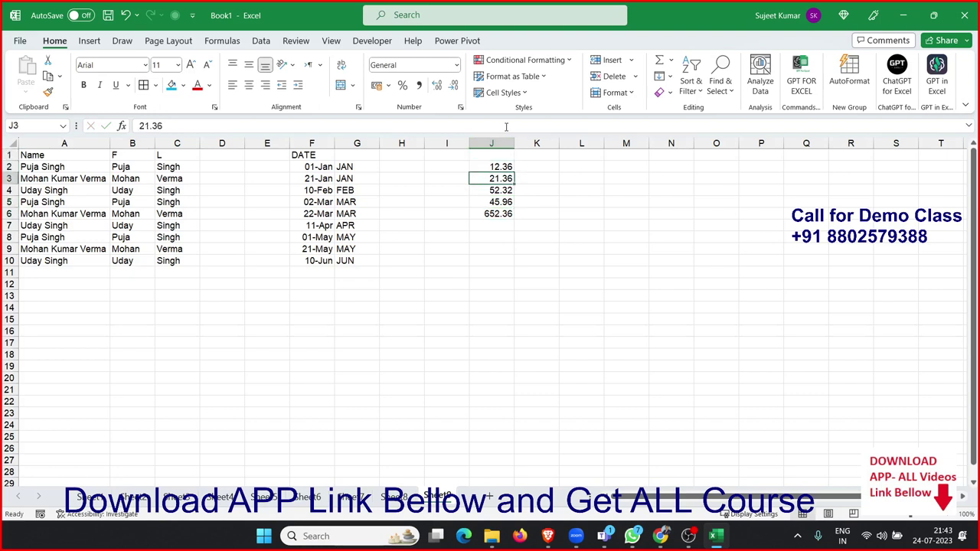
key(Up)
Step: Type 0.36 in K2, Flash Fill the decimal parts down column K, then select A1:C10
key(Right)
text(0.3)
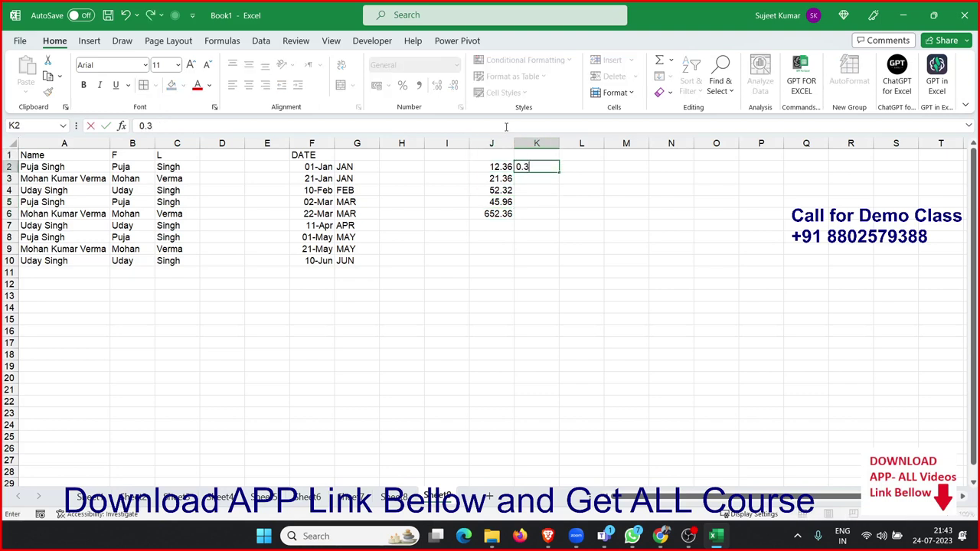
text(6)
key(Return)
key(Up)
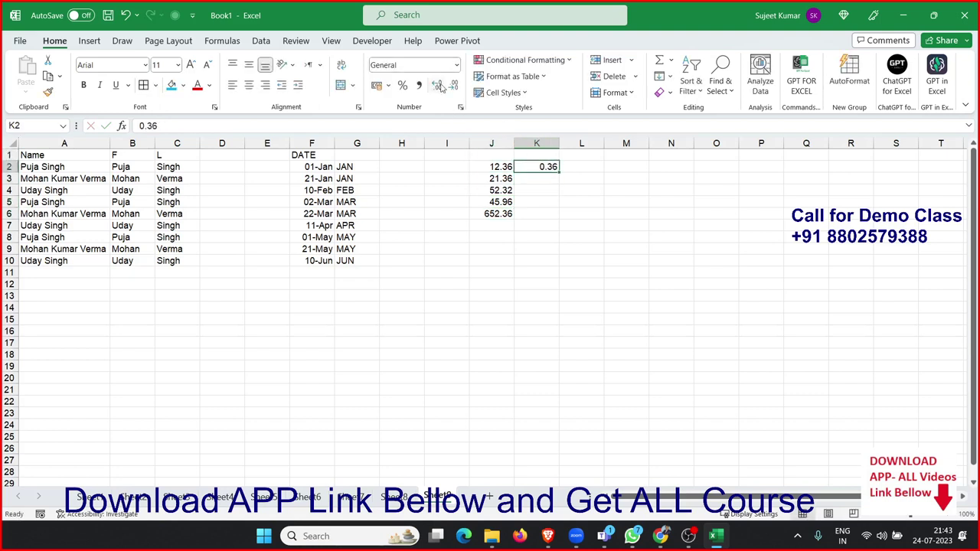
click(691, 89)
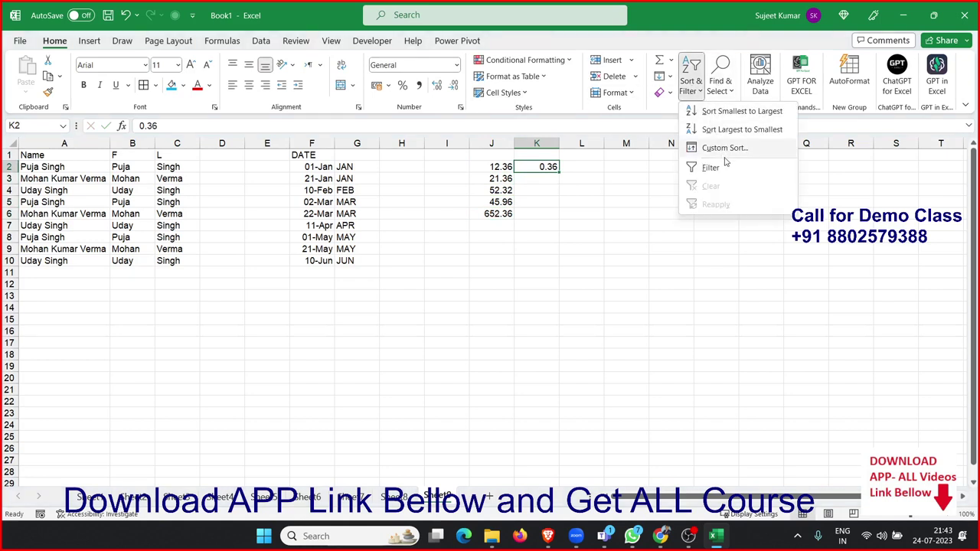
click(670, 80)
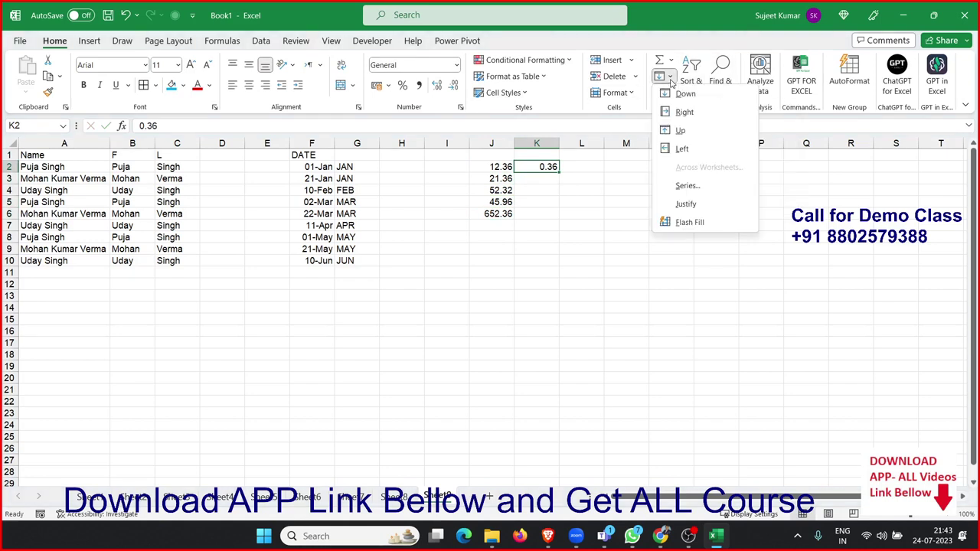
click(703, 222)
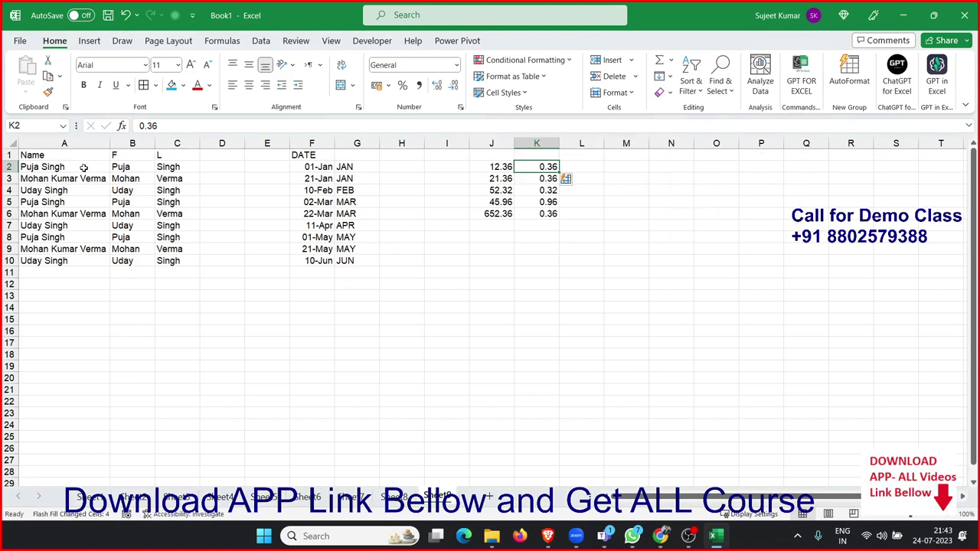
drag(81, 167, 132, 225)
drag(77, 154, 164, 261)
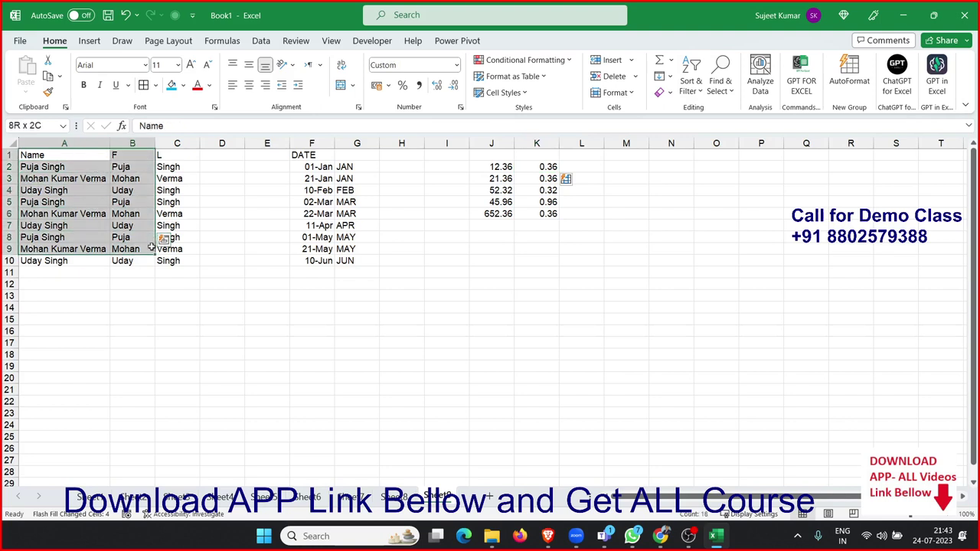
Step: Give A1:C10 a blue fill, then try Clear All and undo it
click(171, 85)
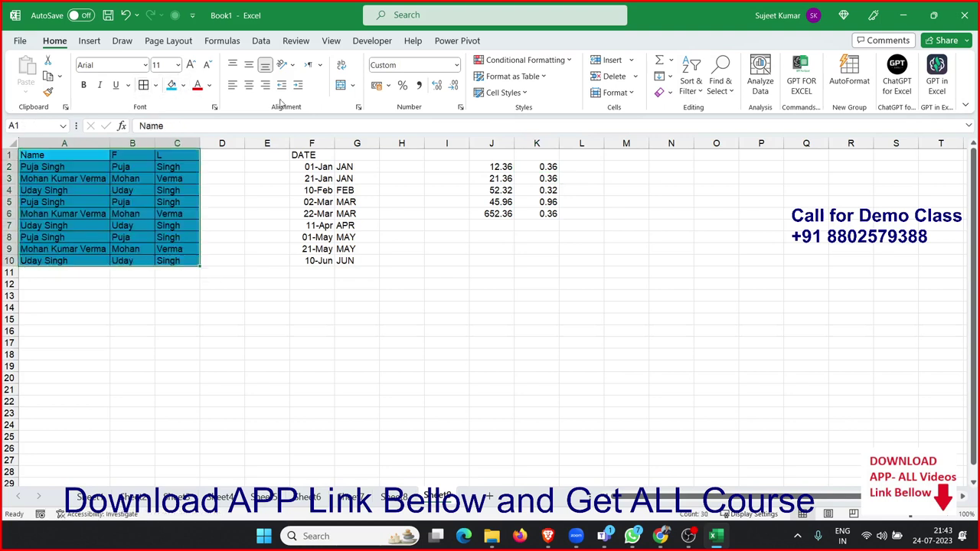
click(663, 93)
click(689, 110)
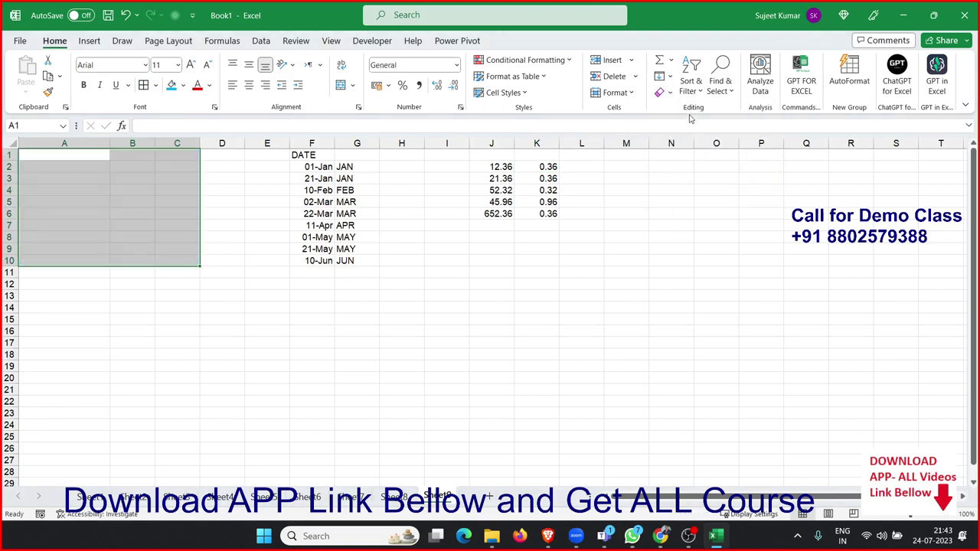
key(ctrl+z)
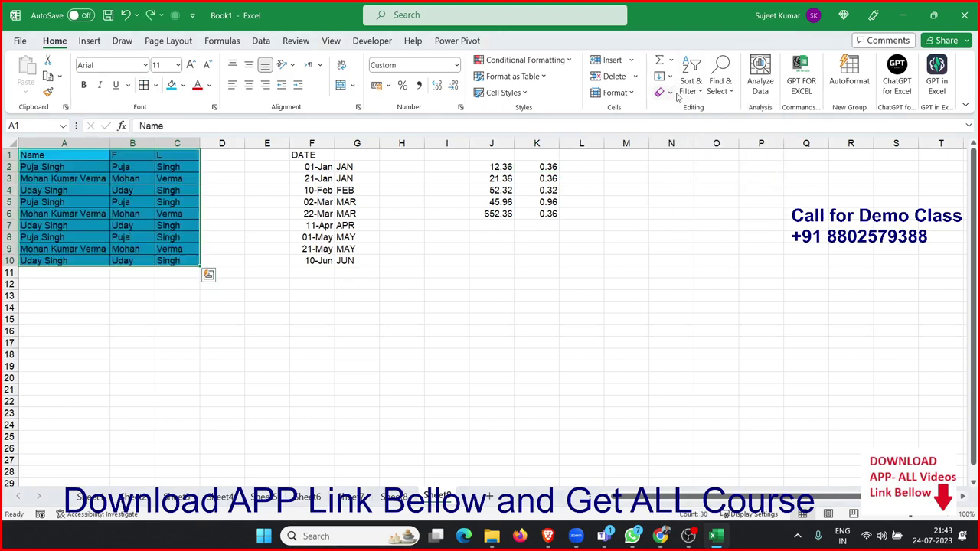
Step: Try Clear Formats and Clear Contents, undoing each, then dismiss the Clear menu unchanged
click(663, 93)
click(675, 128)
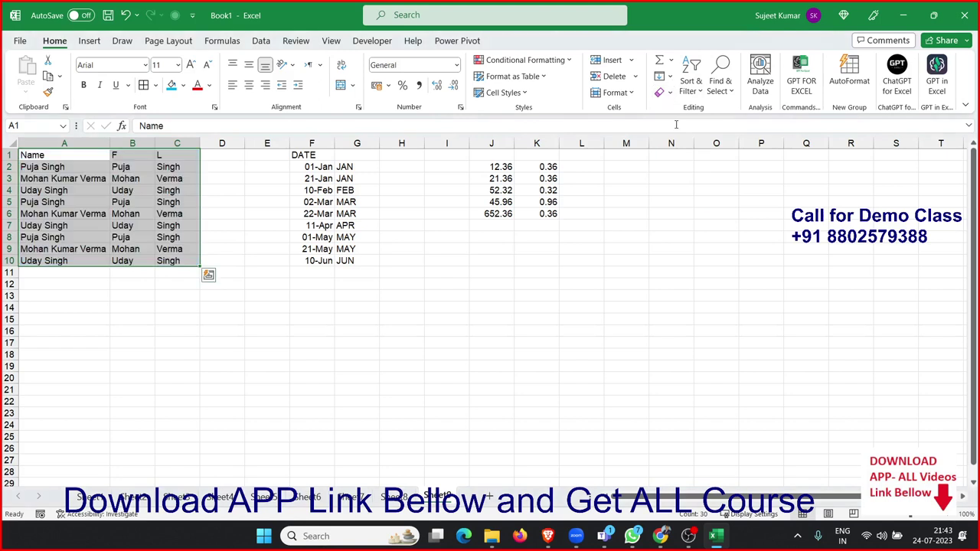
key(ctrl+z)
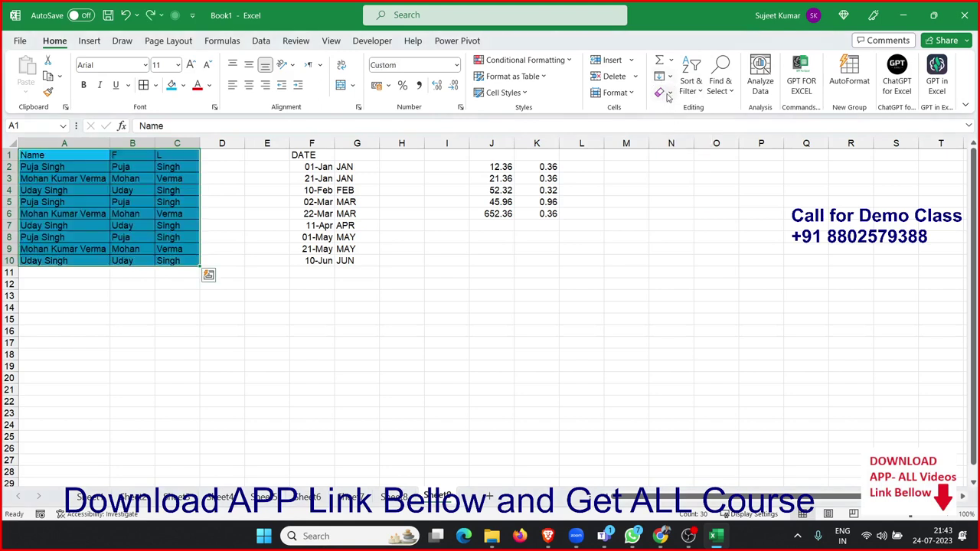
click(663, 92)
click(677, 146)
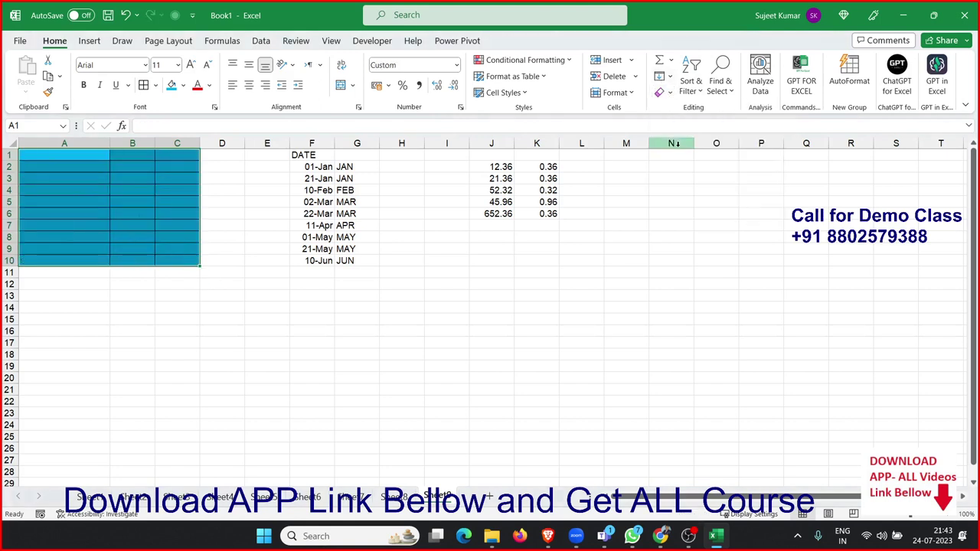
key(ctrl+z)
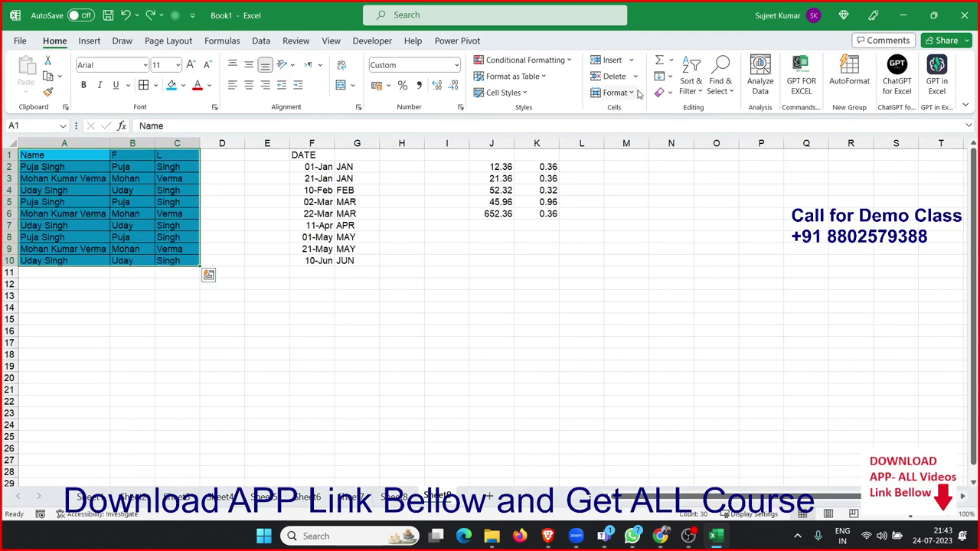
click(638, 93)
click(664, 92)
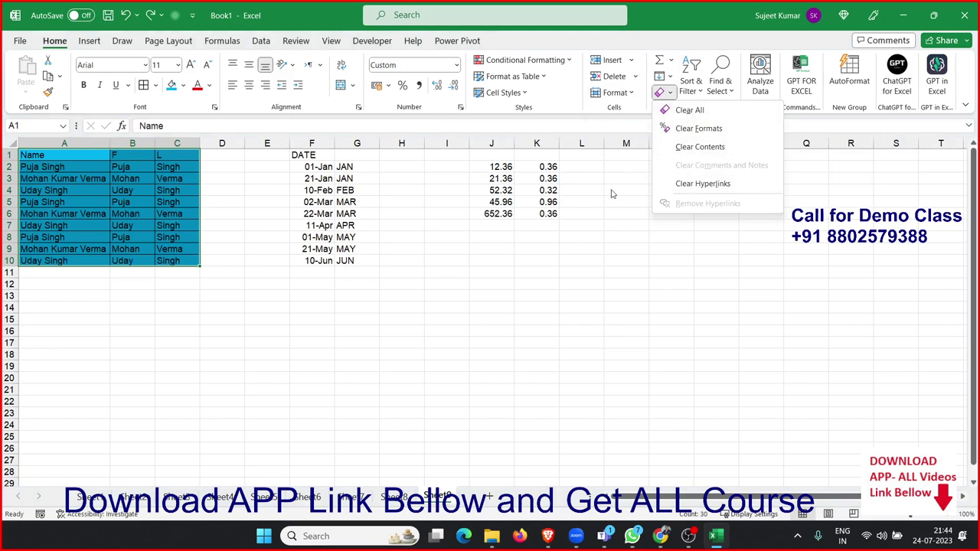
click(594, 215)
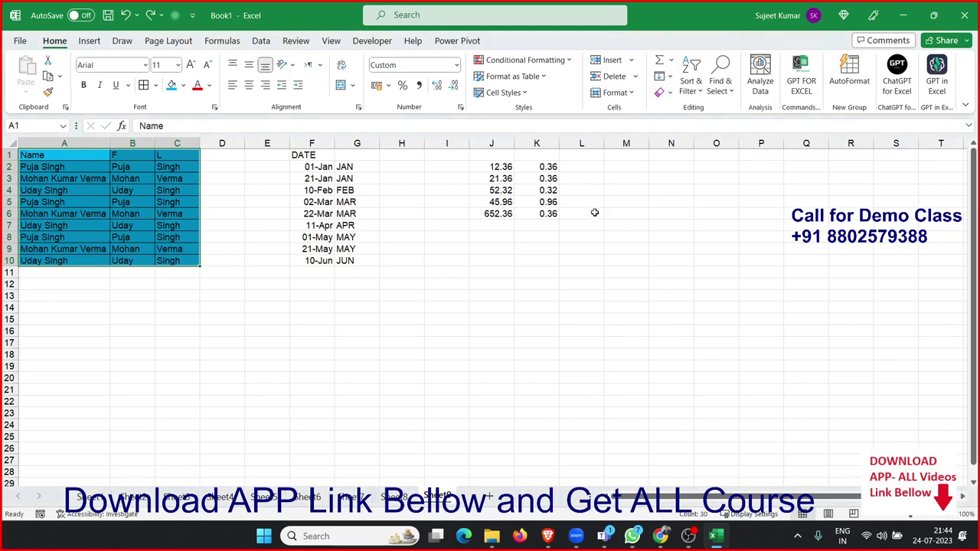